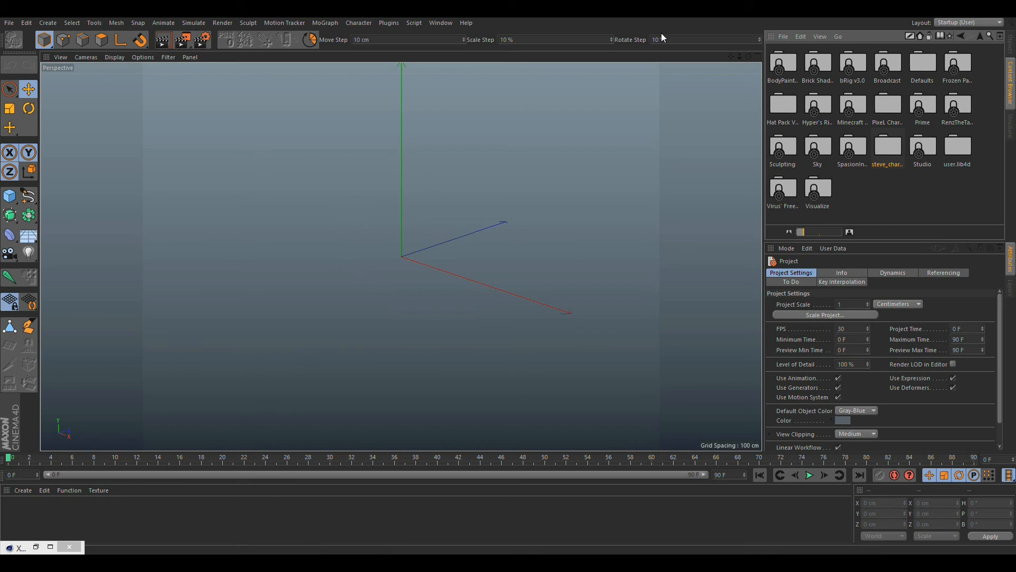
- Open the Steve character folder in the Content Browser
double_click(893, 154)
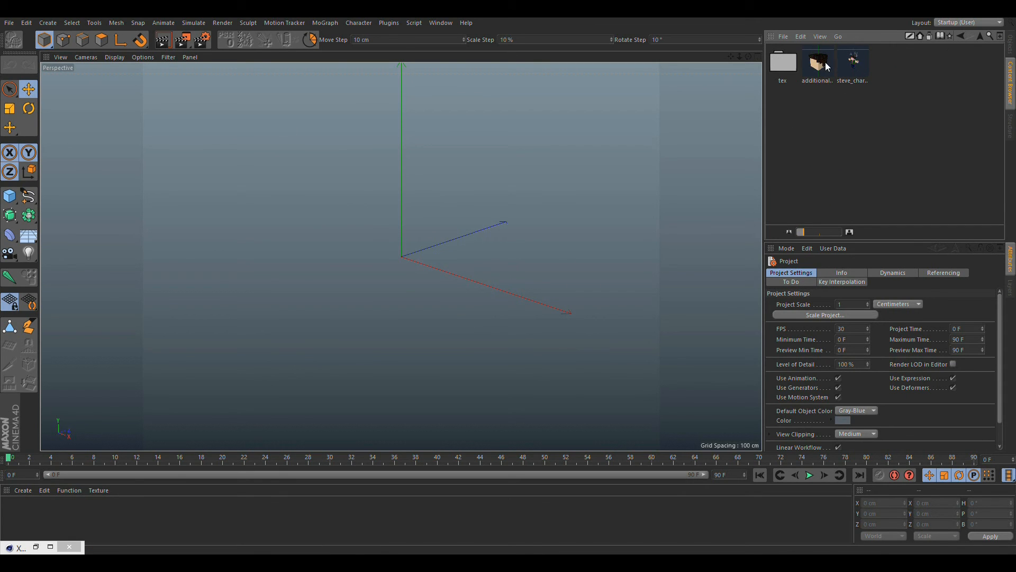
- Load the additional_heads preset into the scene, view the head model, and undo the load
left_click_drag(839, 74, 751, 55)
double_click(816, 68)
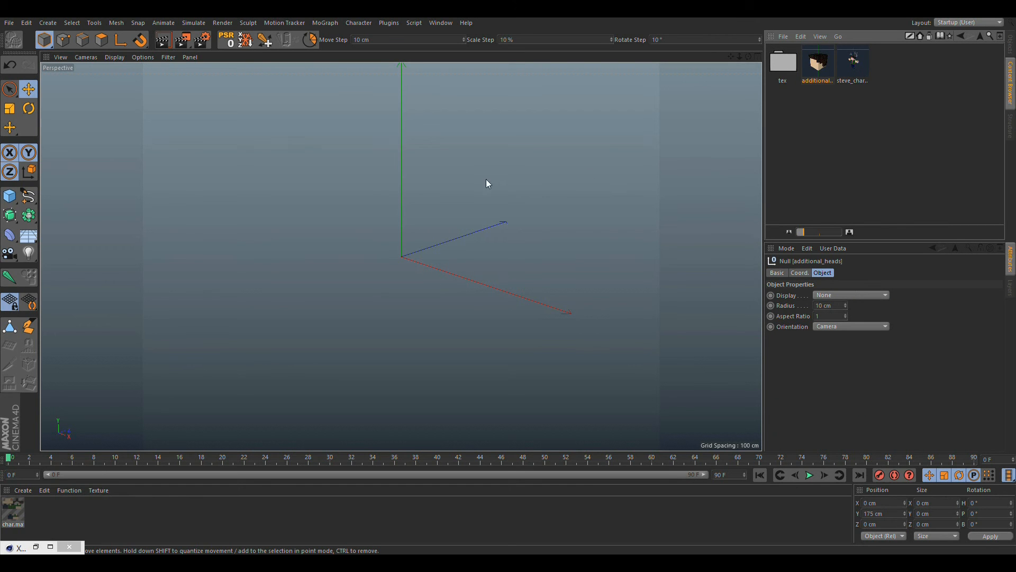
right_click_drag(399, 151, 429, 160, "alt")
mouse_move(429, 160)
left_mouse_down("alt")
mouse_move(443, 87)
mouse_move(372, 111)
mouse_move(436, 202)
mouse_move(443, 159)
left_mouse_up("alt")
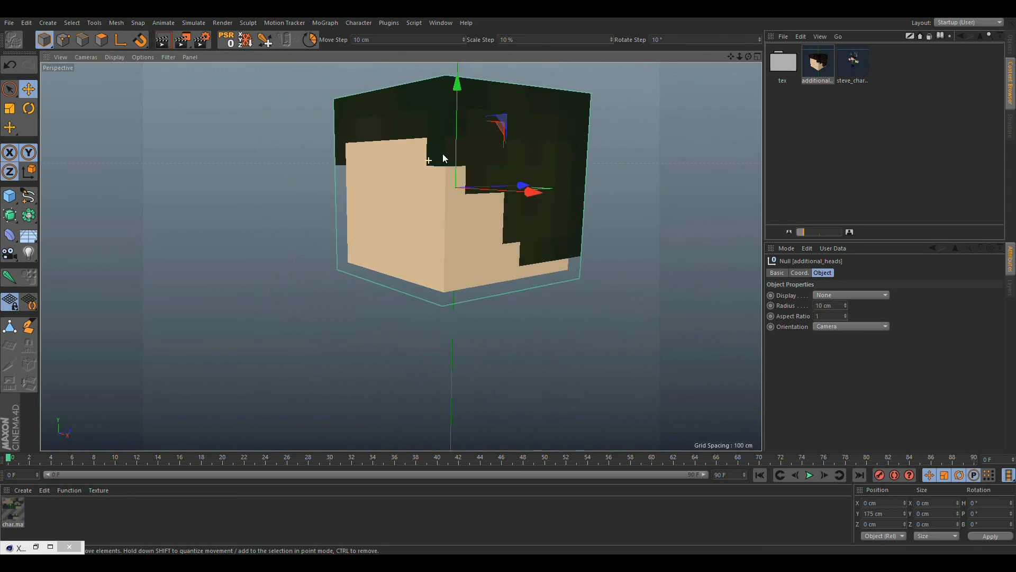
key("ctrl+z")
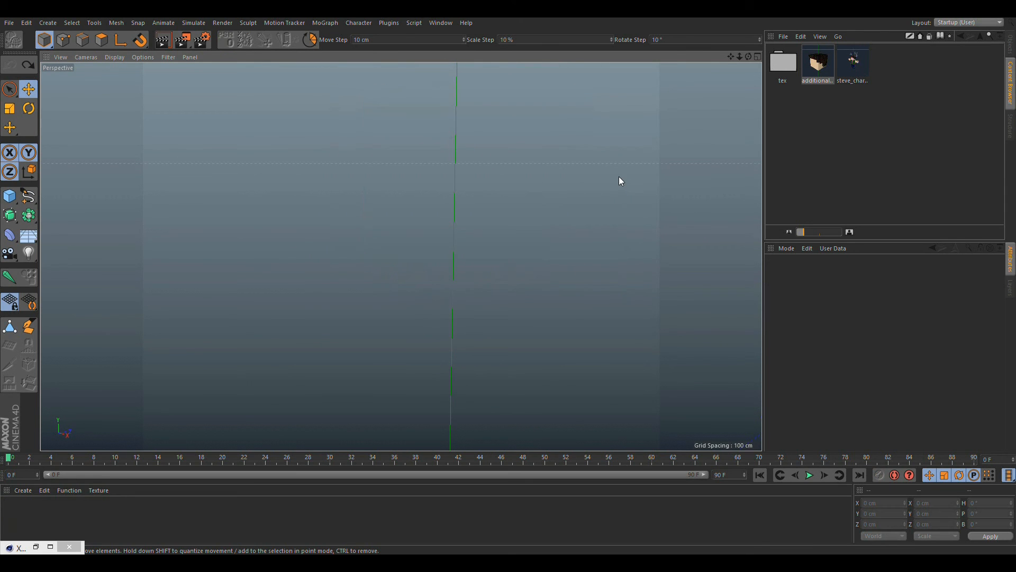
- Check the texture images in the tex folder and return to the Steve character folder
double_click(783, 59)
left_click_drag(865, 99, 793, 62)
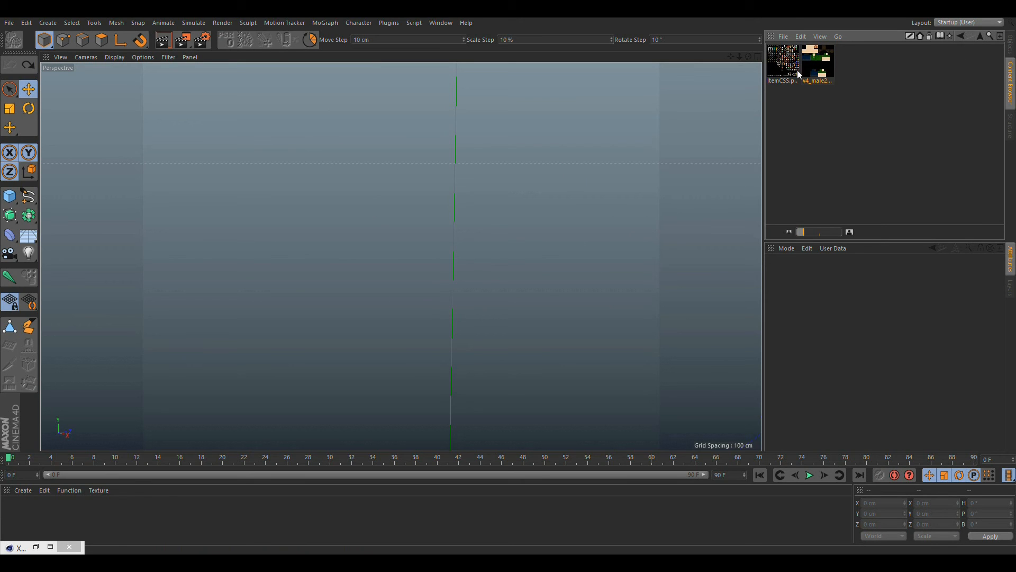
left_click(976, 36)
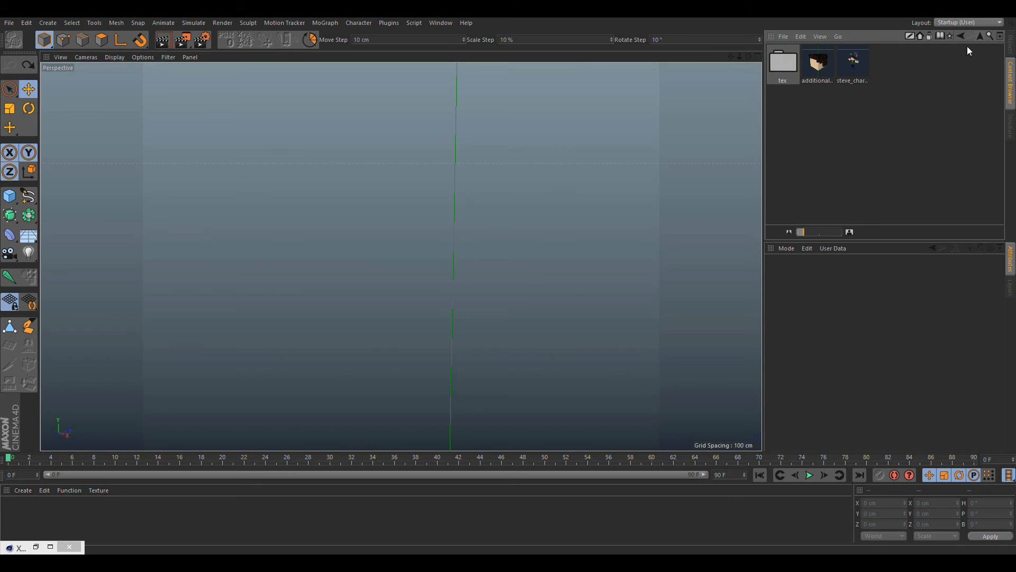
- Load the steve_character_rig v4 preset into the scene
left_click(857, 66)
double_click(856, 64)
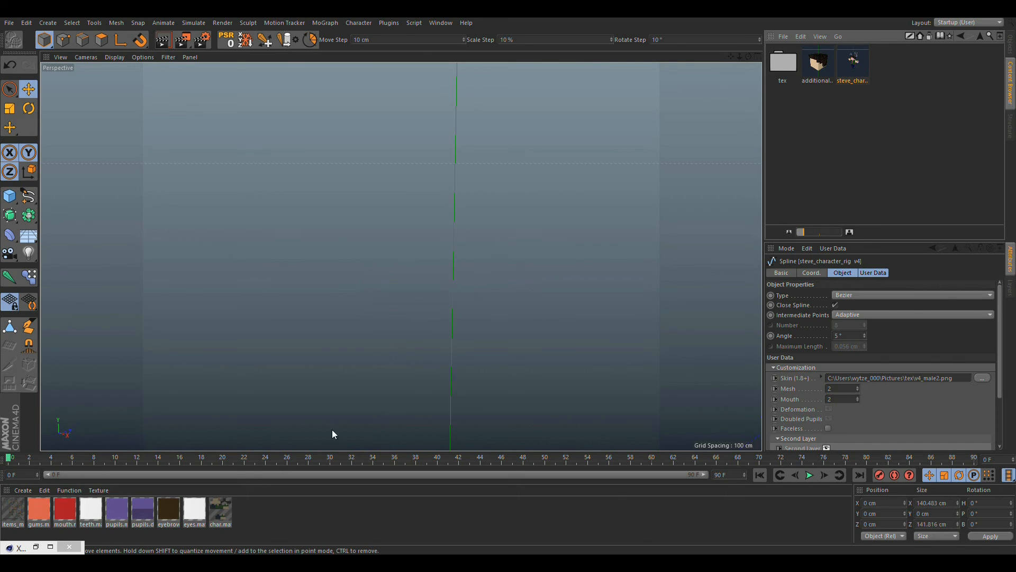
- Examine the loaded character rig from several angles, including its face, arms, body and surrounding controllers
scroll(419, 277, "down", 5)
left_click_drag(452, 322, 487, 341, "alt")
middle_click_drag(487, 341, 467, 286, "alt")
left_click_drag(467, 290, 524, 296, "alt")
left_click_drag(439, 244, 418, 241, "alt")
middle_click_drag(417, 241, 419, 272, "alt")
left_click_drag(418, 272, 461, 286, "alt")
scroll(423, 328, "up", 4)
middle_click_drag(423, 328, 423, 266, "alt")
scroll(424, 265, "down", 4)
left_click_drag(403, 224, 421, 206, "alt")
scroll(436, 197, "up", 2)
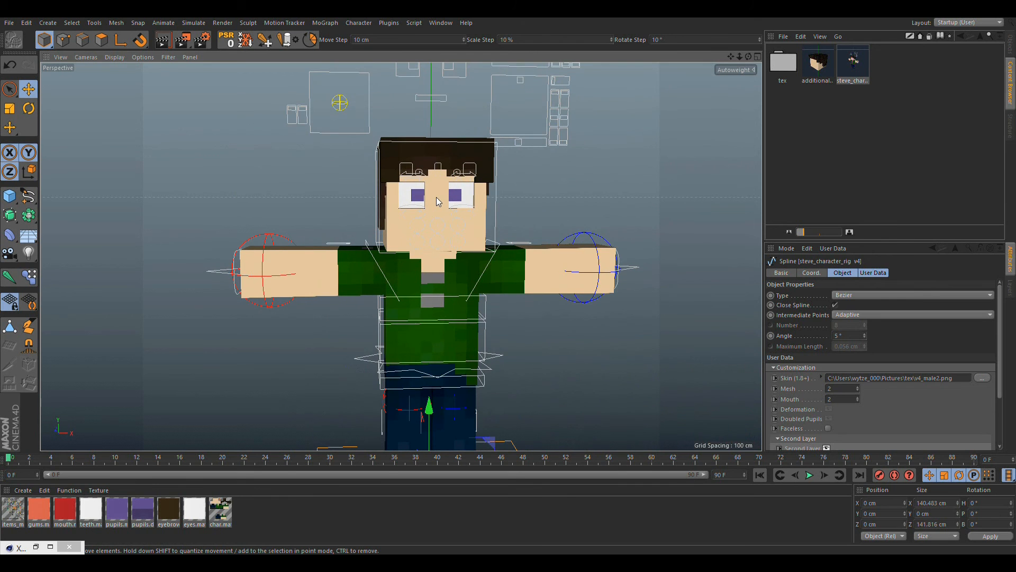
middle_click_drag(436, 197, 450, 215, "alt")
scroll(421, 250, "down", 4)
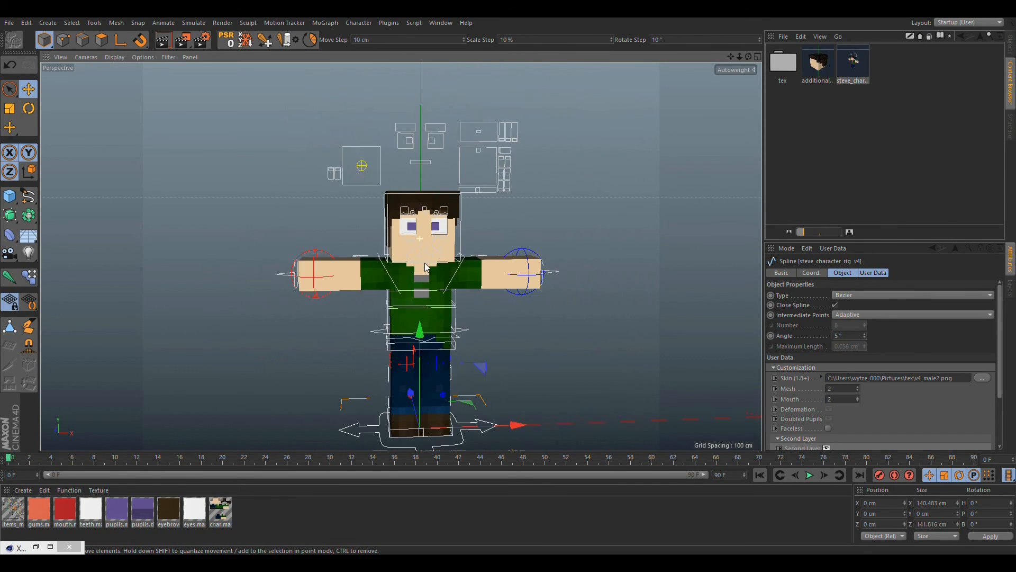
middle_click_drag(427, 286, 417, 253, "alt")
scroll(433, 249, "up", 3)
left_click_drag(430, 247, 411, 297, "alt")
middle_click_drag(411, 296, 414, 271, "alt")
mouse_move(415, 271)
left_mouse_down("alt")
mouse_move(391, 250)
mouse_move(407, 266)
left_mouse_up("alt")
middle_click_drag(407, 266, 366, 293, "alt")
left_click_drag(365, 293, 350, 293, "alt")
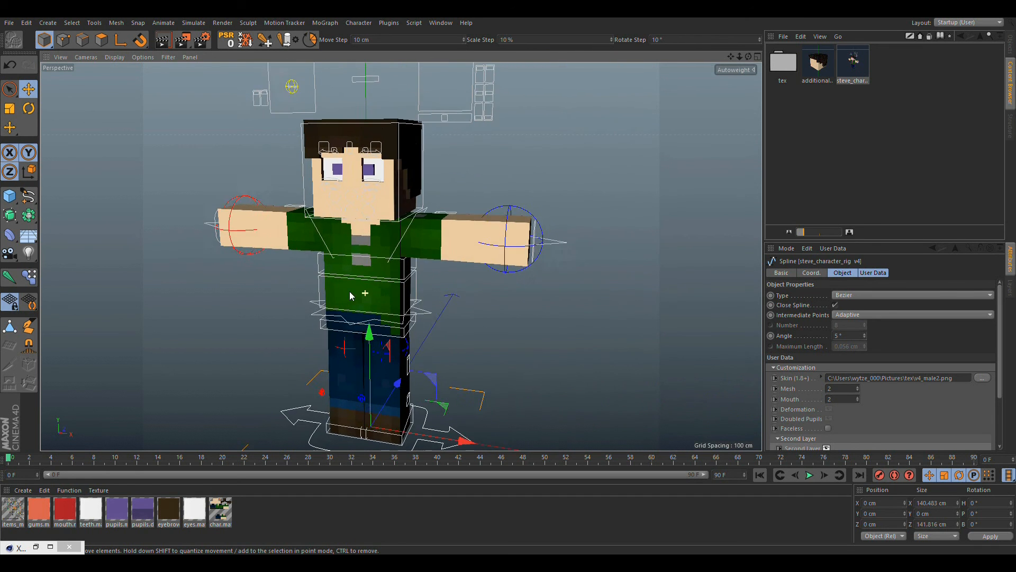
middle_click_drag(351, 292, 346, 302, "alt")
left_click_drag(346, 302, 322, 260, "alt")
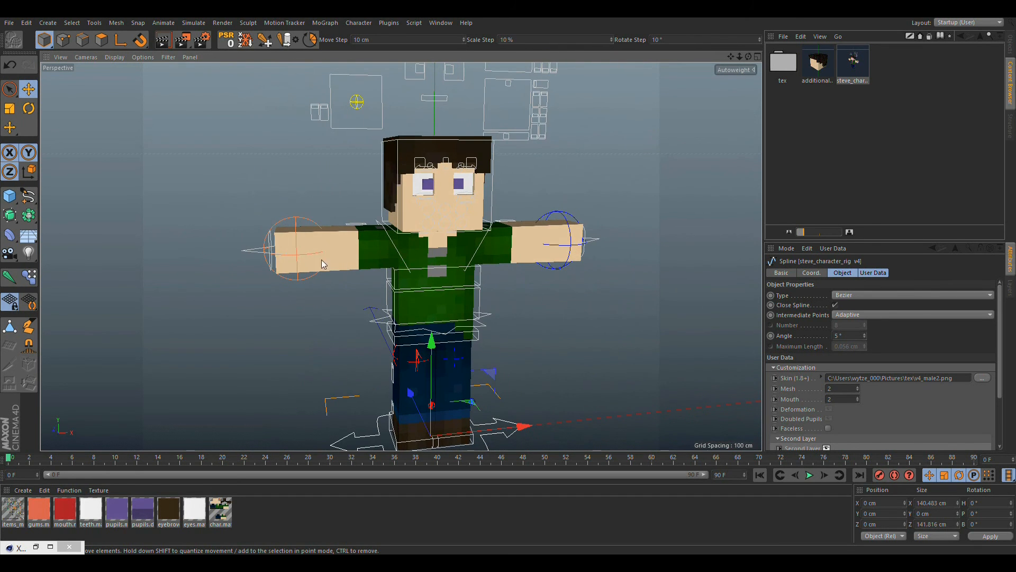
- Select the tools controller at the character's hand and examine the rig's body, face and leg controllers from different sides
left_click(311, 243)
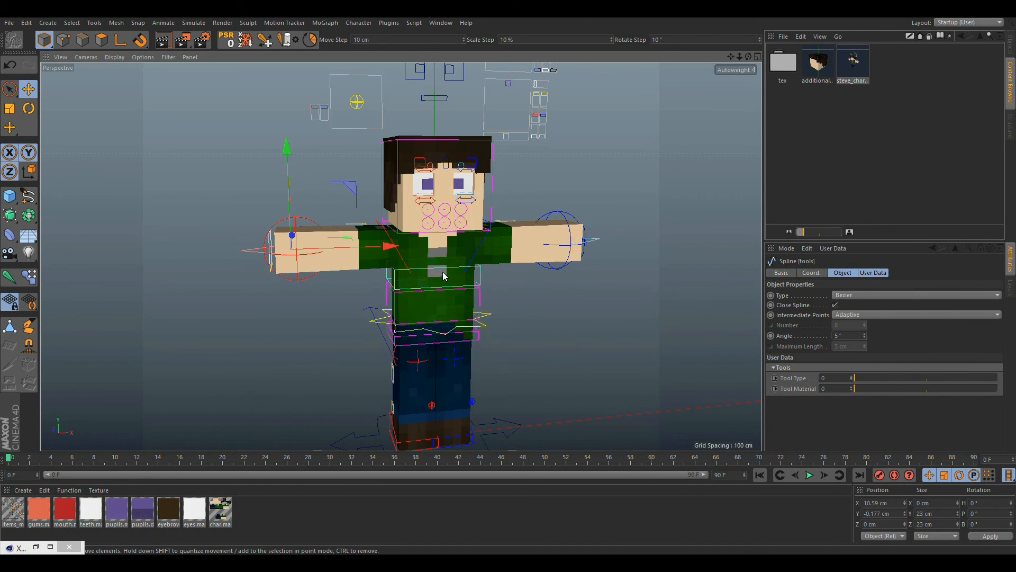
middle_click_drag(443, 273, 419, 320, "alt")
left_click_drag(418, 324, 354, 324, "alt")
middle_click_drag(394, 313, 356, 326, "alt")
left_click_drag(356, 326, 354, 293, "alt")
scroll(389, 271, "up", 3)
middle_click_drag(557, 320, 469, 292, "alt")
scroll(500, 308, "up", 3)
left_click_drag(468, 293, 313, 279, "alt")
scroll(503, 290, "down", 3)
middle_click_drag(312, 280, 418, 291, "alt")
left_click_drag(392, 313, 435, 287, "alt")
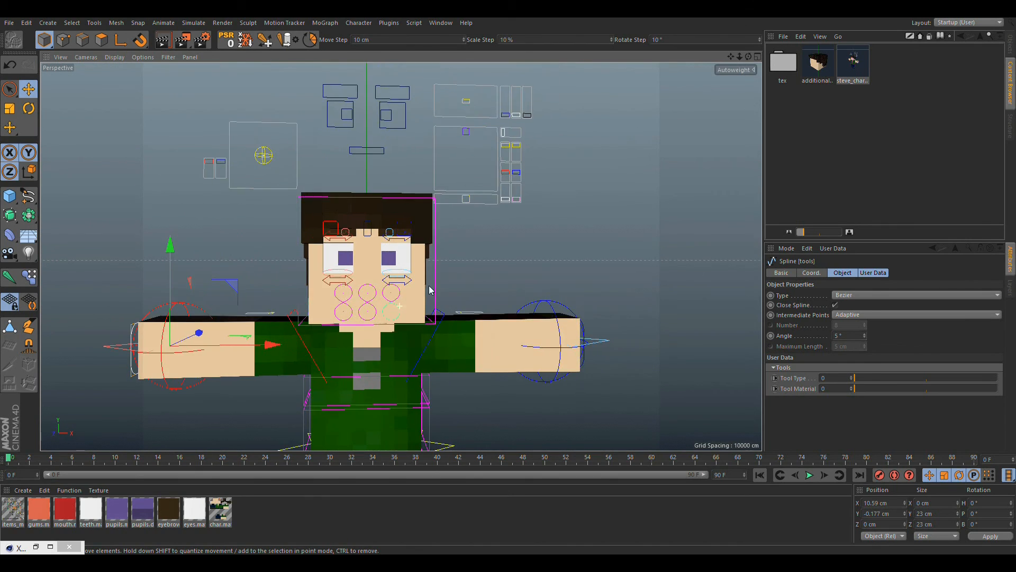
middle_click_drag(419, 298, 446, 261, "alt")
left_click_drag(377, 264, 353, 273, "alt")
right_click_drag(353, 273, 541, 353, "alt")
middle_click_drag(541, 354, 454, 256, "alt")
right_click_drag(454, 256, 455, 326, "alt")
middle_click_drag(475, 386, 427, 342, "alt")
right_click_drag(426, 342, 450, 331, "alt")
left_click_drag(449, 331, 379, 329, "alt")
middle_click_drag(379, 329, 359, 294, "alt")
- Select the rig's main controller around the feet, display only its User Data, and bring up the scene's object list
left_click(483, 343)
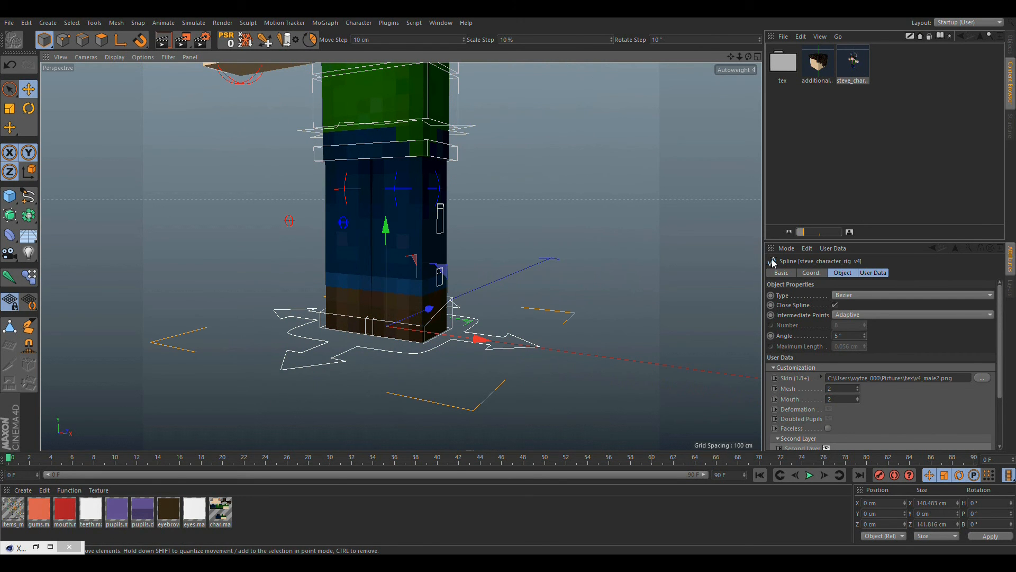
left_click(880, 273)
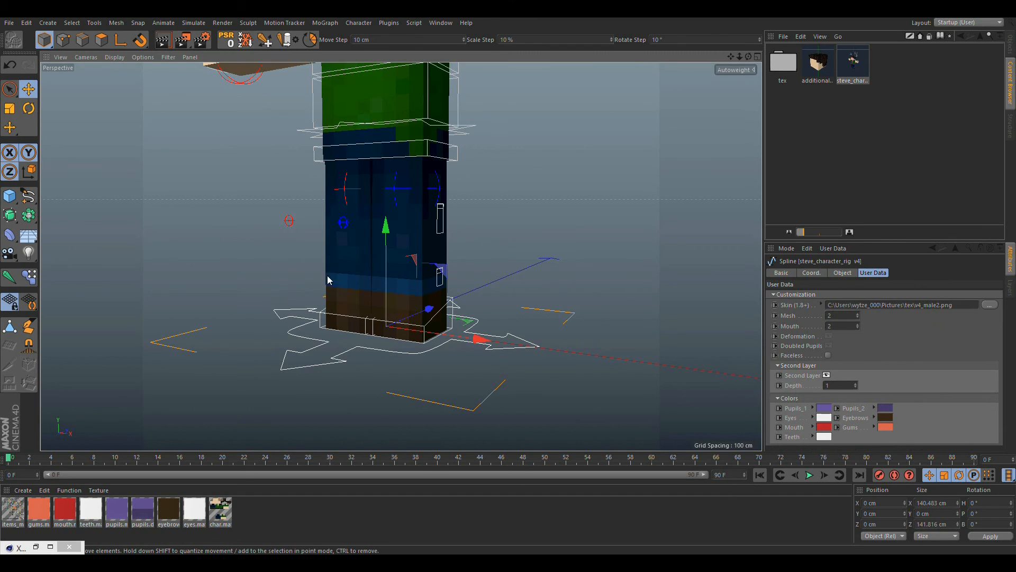
middle_click_drag(327, 248, 341, 338, "alt")
scroll(341, 338, "down", 3)
left_click(1011, 48)
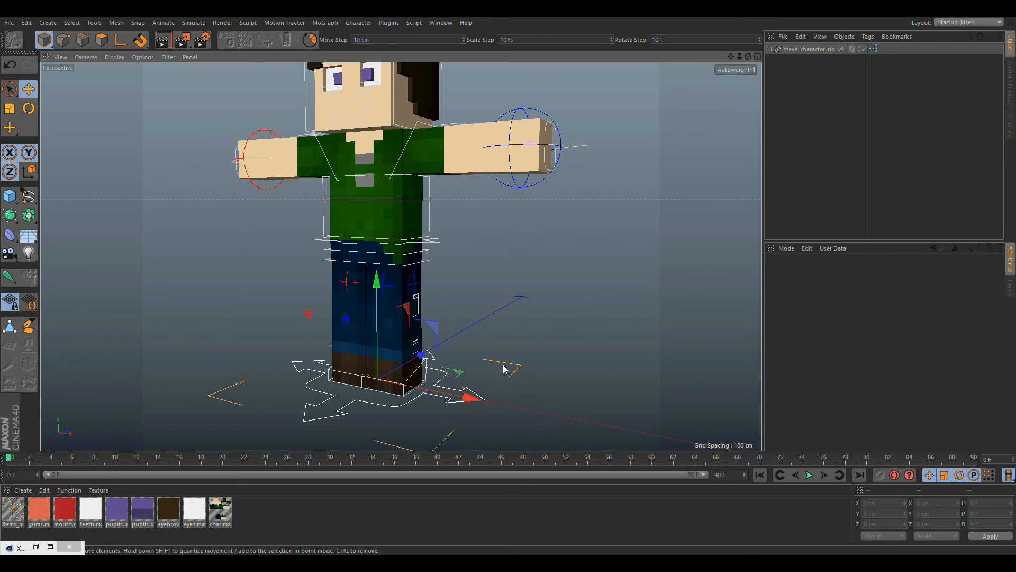
scroll(374, 297, "down", 2)
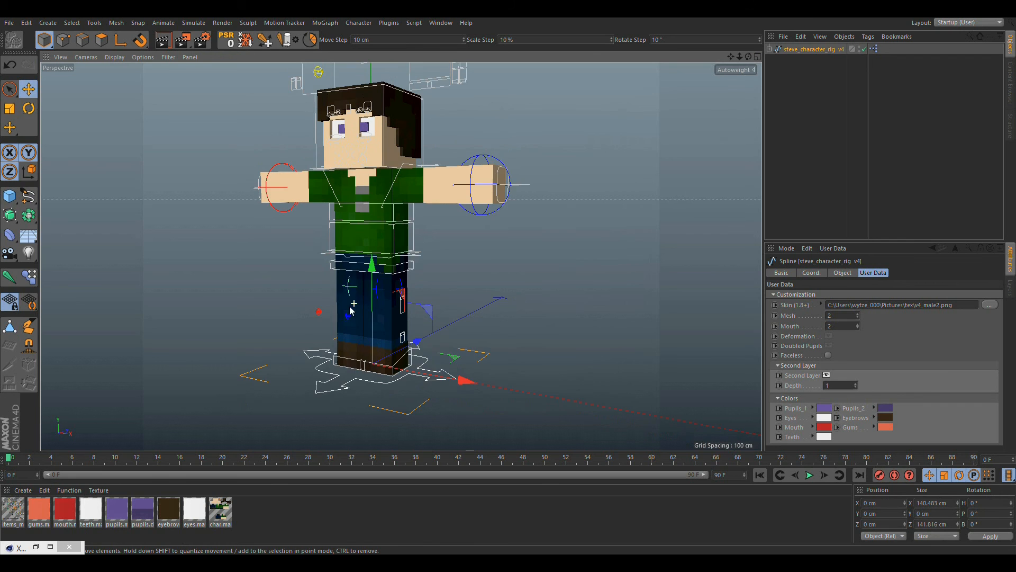
middle_click_drag(373, 297, 376, 338, "alt")
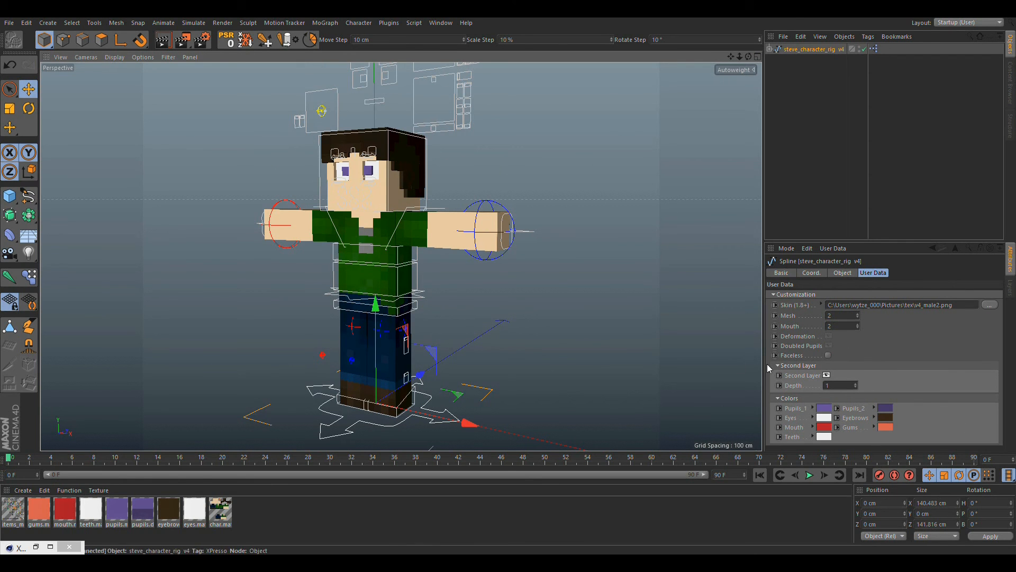
middle_click_drag(333, 333, 337, 366, "alt")
- Try moving and rotating the whole character with its main controller, and undo both changes
left_click_drag(338, 366, 396, 289)
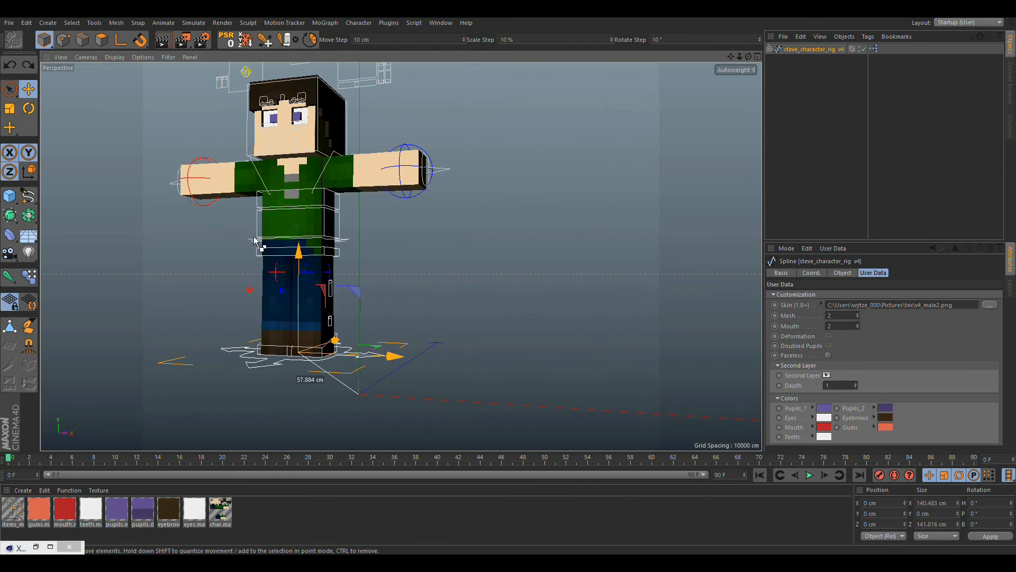
key("ctrl+z")
key("r")
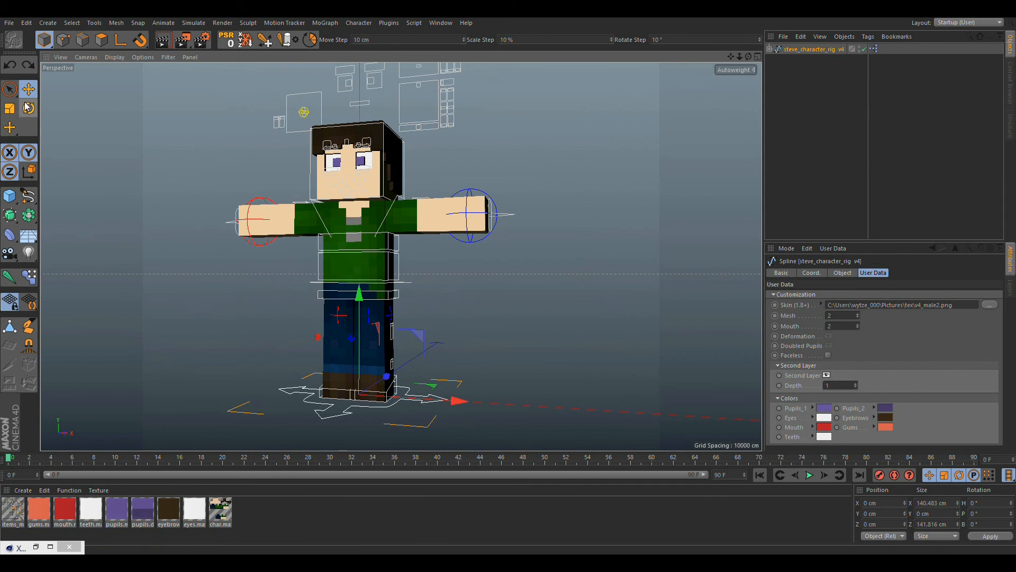
left_click_drag(350, 340, 345, 369)
key("ctrl+z")
- Move the left foot controller forward about 22 cm and up about 15 cm to bend the leg
left_click(532, 336)
scroll(370, 377, "up", 5)
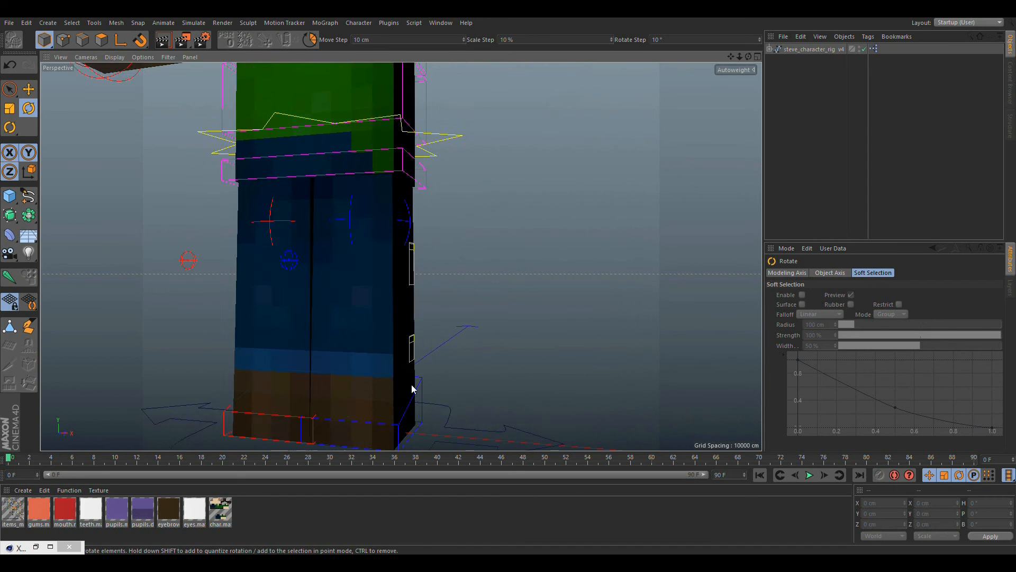
left_click(413, 400)
left_click(32, 93)
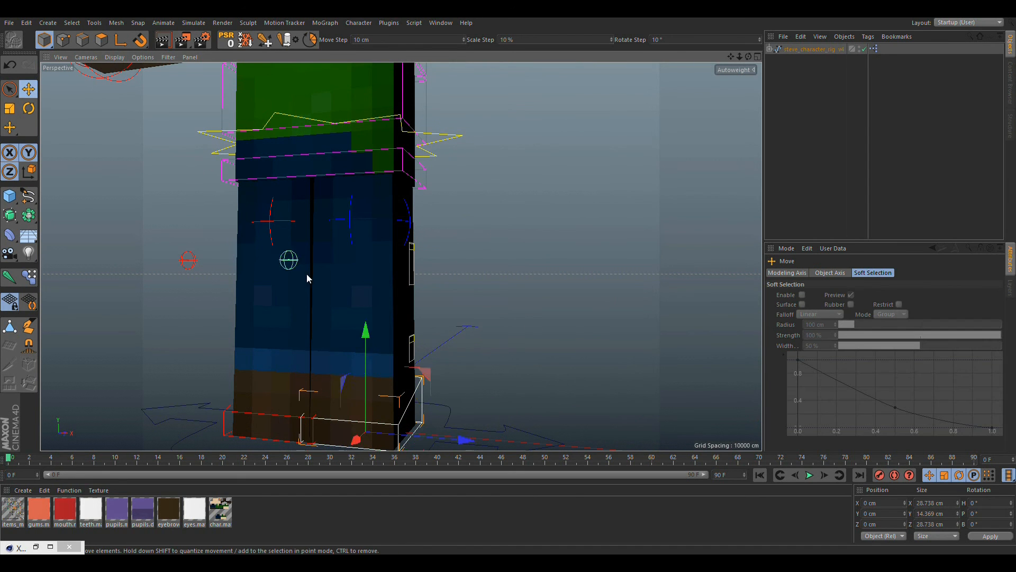
scroll(320, 271, "down", 3)
left_click_drag(318, 273, 265, 307, "alt")
left_click_drag(309, 341, 238, 331, "alt")
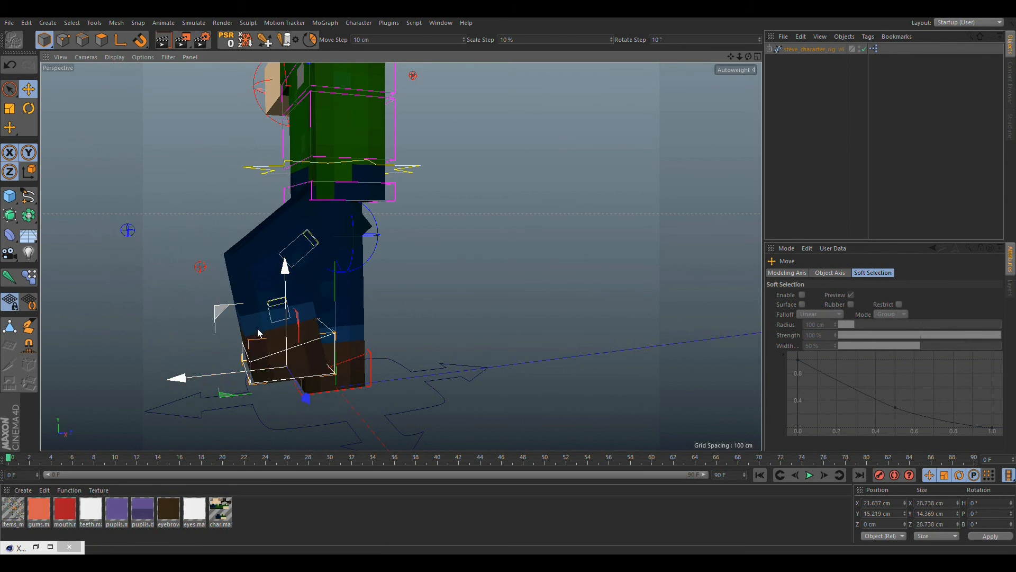
- Raise the left foot controller further to about 22 cm, try rotating it, and undo the rotation
scroll(269, 332, "up", 5)
middle_click_drag(290, 332, 291, 280, "alt")
scroll(291, 281, "down", 3)
left_click_drag(285, 304, 382, 269, "alt")
key("r")
key("ctrl+z")
- Slide the left upper-leg type controller about 10 cm along its local Y axis and inspect the knee bend
left_click(345, 136)
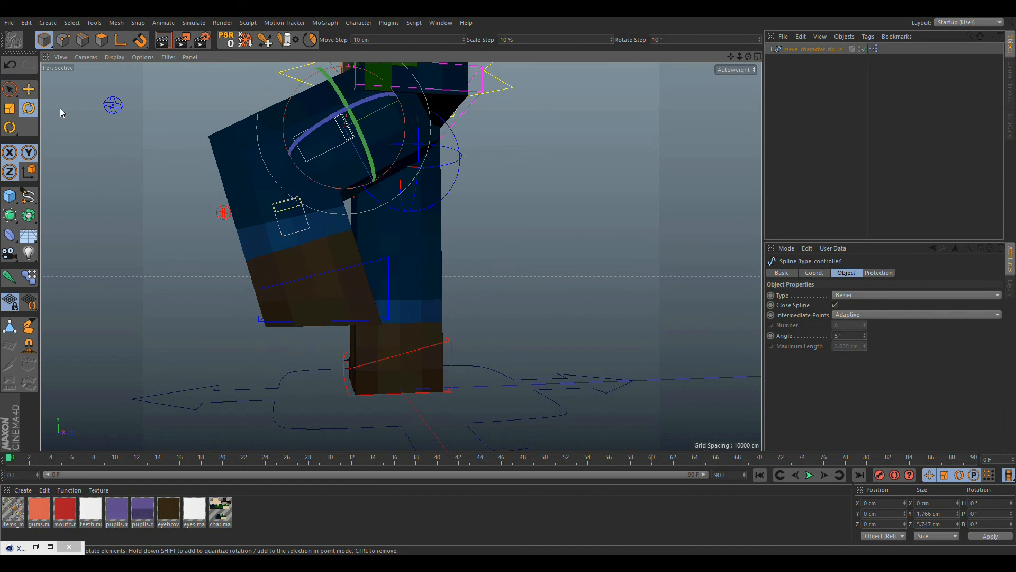
left_click(31, 91)
left_click_drag(388, 109, 225, 176)
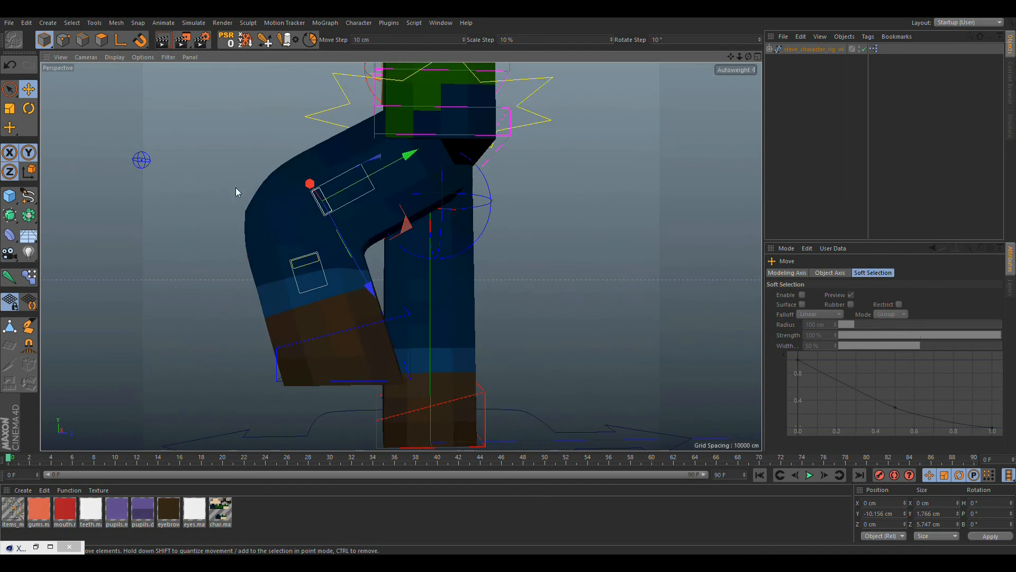
right_click_drag(243, 194, 307, 199, "alt")
middle_click_drag(308, 199, 286, 173, "alt")
right_click_drag(286, 172, 258, 214, "alt")
left_click_drag(258, 214, 300, 239, "alt")
right_click_drag(322, 263, 377, 237, "alt")
left_click_drag(368, 234, 332, 238, "alt")
right_click_drag(331, 238, 315, 277, "alt")
left_click_drag(323, 233, 352, 211, "alt")
right_click_drag(352, 211, 329, 230, "alt")
middle_click_drag(329, 230, 331, 261, "alt")
mouse_move(331, 237)
left_mouse_down("alt")
mouse_move(390, 224)
mouse_move(333, 239)
left_mouse_up("alt")
- Slide the left lower-leg type controller to the lower end of its frame to change the ankle bend
left_click_drag(440, 140, 363, 191)
middle_click_drag(373, 293, 290, 161, "alt")
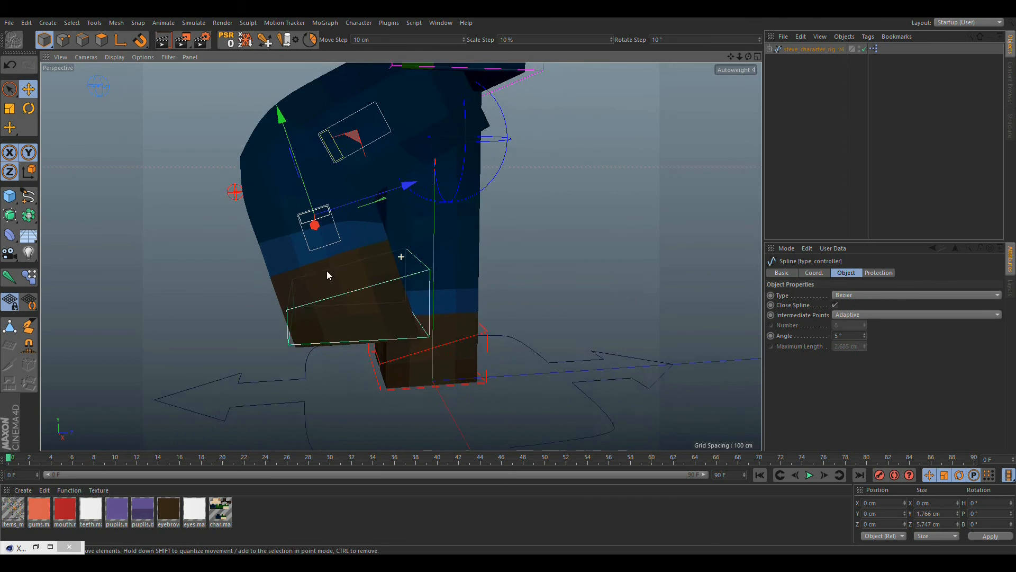
mouse_move(327, 268)
left_mouse_down("alt")
mouse_move(232, 247)
mouse_move(343, 257)
left_mouse_up("alt")
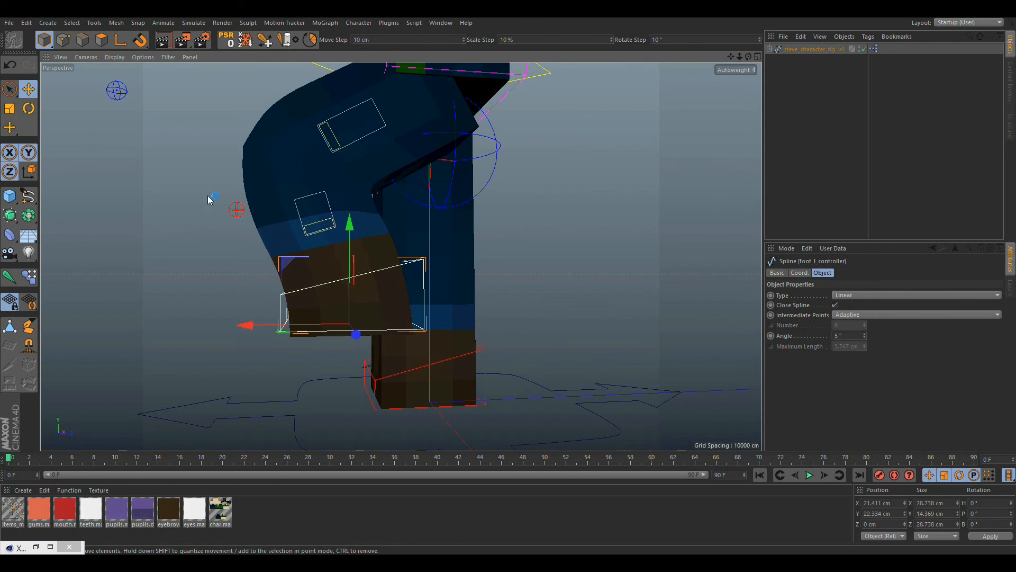
- Try rotating the left foot controller by about 24°, inspect the foot, and undo the foot changes
left_click(23, 110)
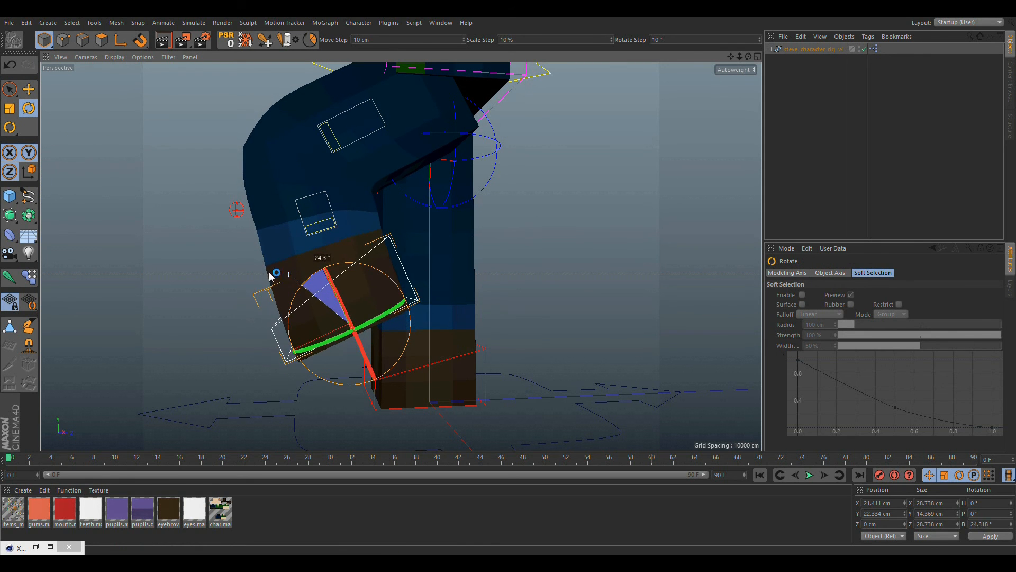
left_click_drag(337, 334, 386, 307)
left_click_drag(306, 297, 377, 272, "alt")
scroll(339, 271, "down", 3)
left_click_drag(299, 270, 160, 275, "alt")
key("ctrl+z")
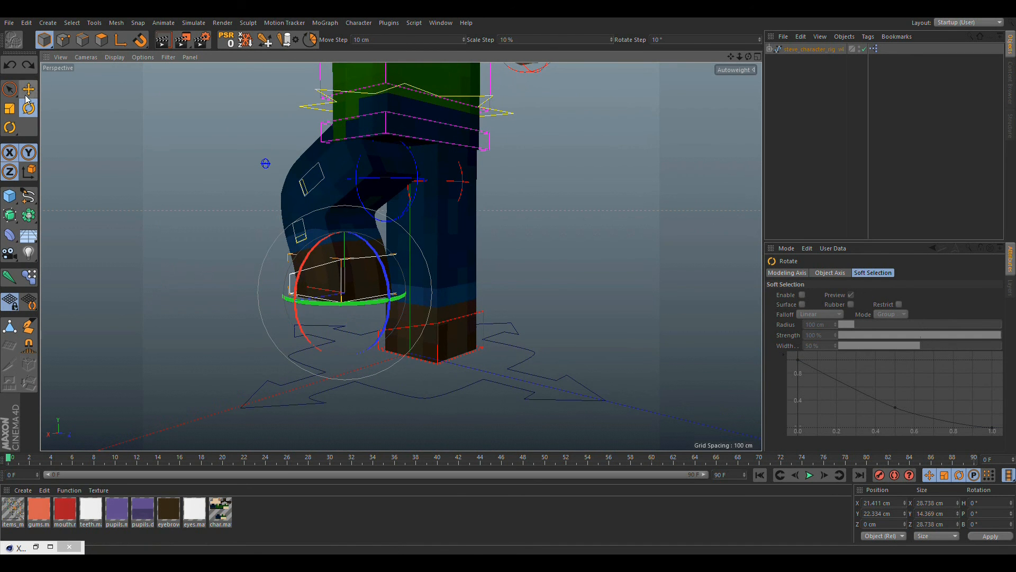
left_click_drag(299, 241, 388, 254)
key("ctrl+z")
- Move the left leg's pole controller sideways along X in both directions to swing the knee
left_click_drag(237, 217, 339, 255)
left_click(382, 218)
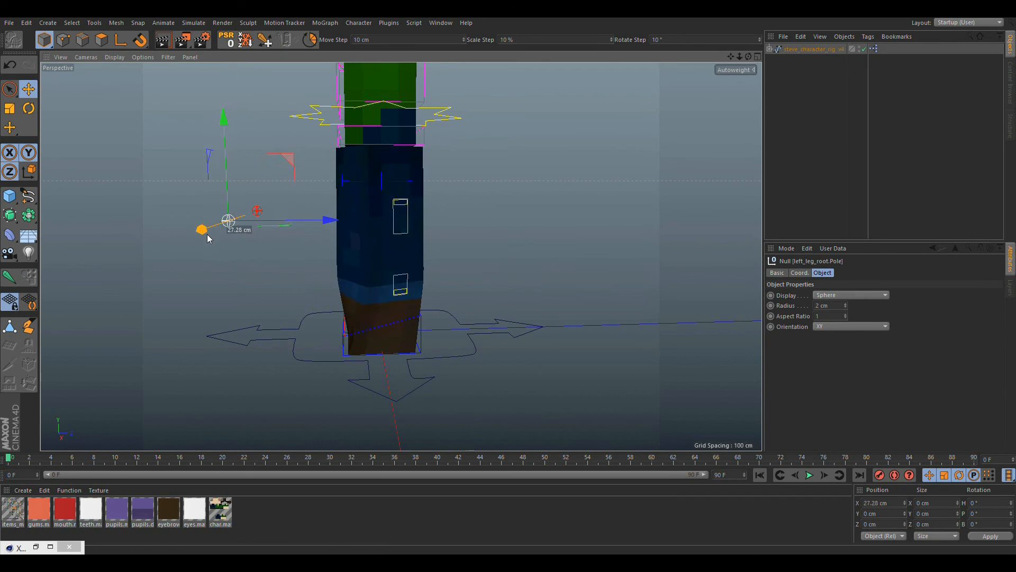
left_click_drag(379, 266, 529, 245, "alt")
left_click_drag(457, 216, 460, 271, "alt")
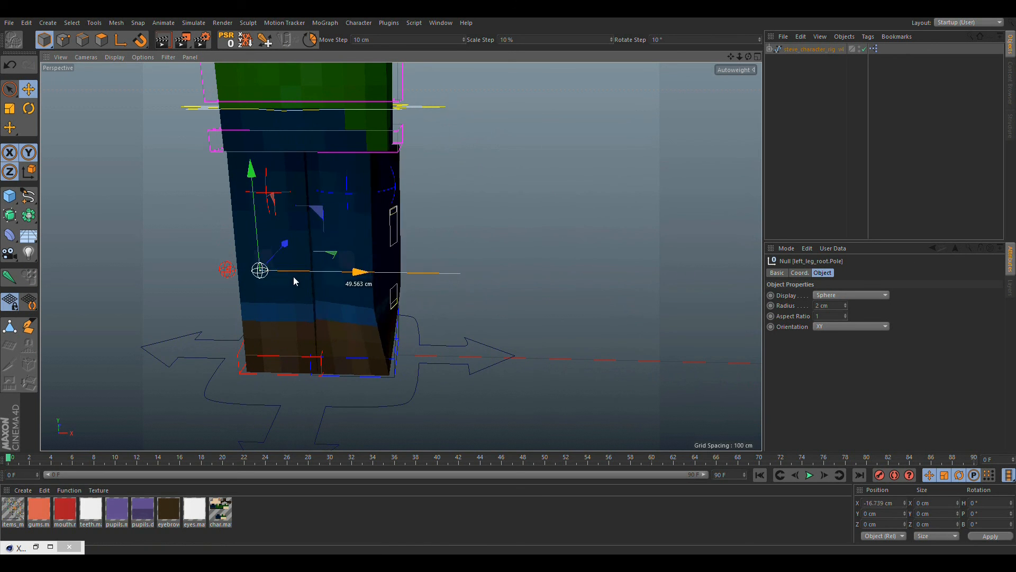
left_click_drag(368, 323, 270, 325, "alt")
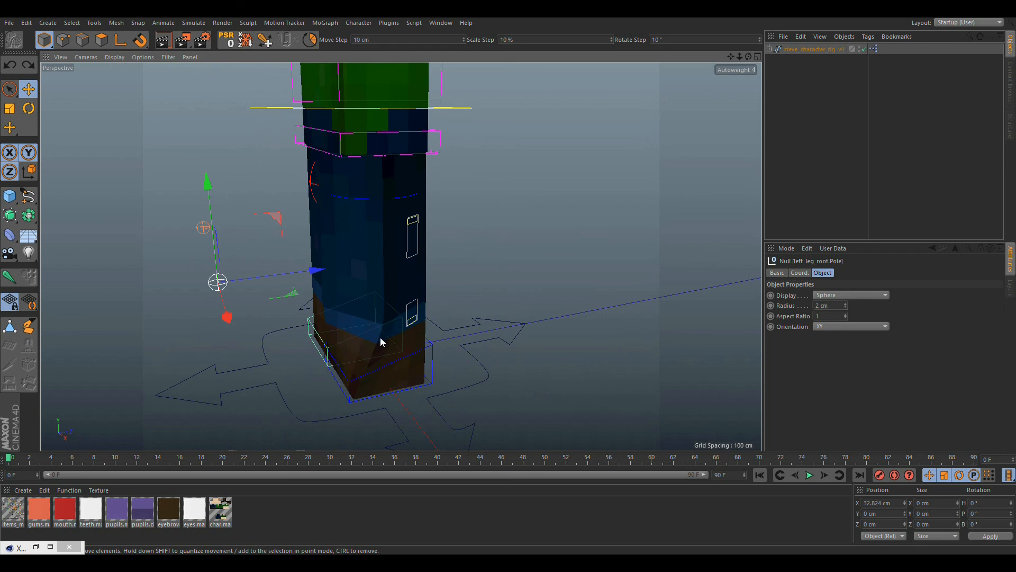
- Slide the left lower-leg type controller back up to its zero position and clear the selection
left_click(394, 320)
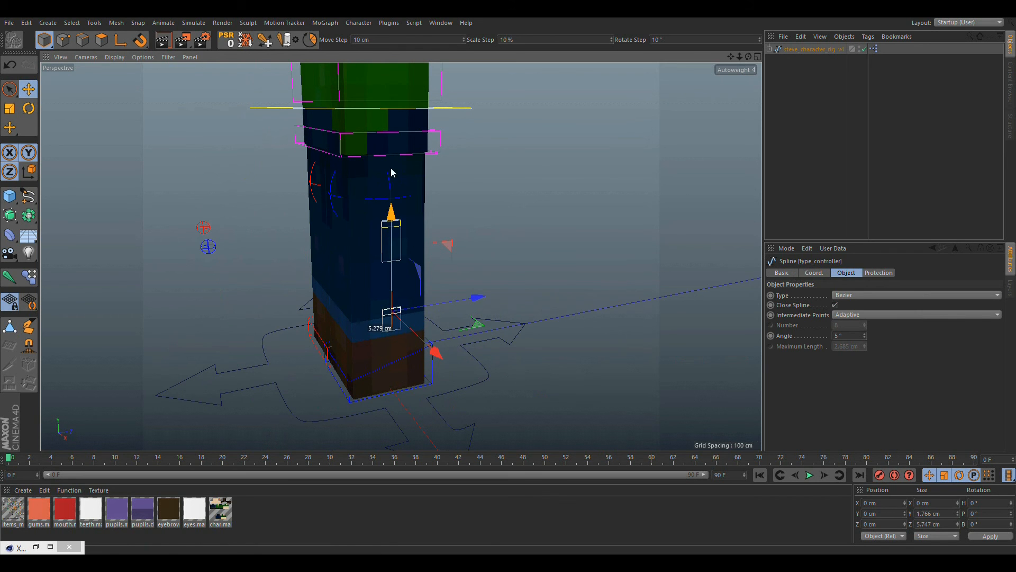
left_click(376, 211)
left_click_drag(377, 212, 400, 226, "alt")
left_click(375, 198)
left_click_drag(364, 148, 396, 154)
left_click_drag(477, 183, 369, 171)
left_click(454, 153)
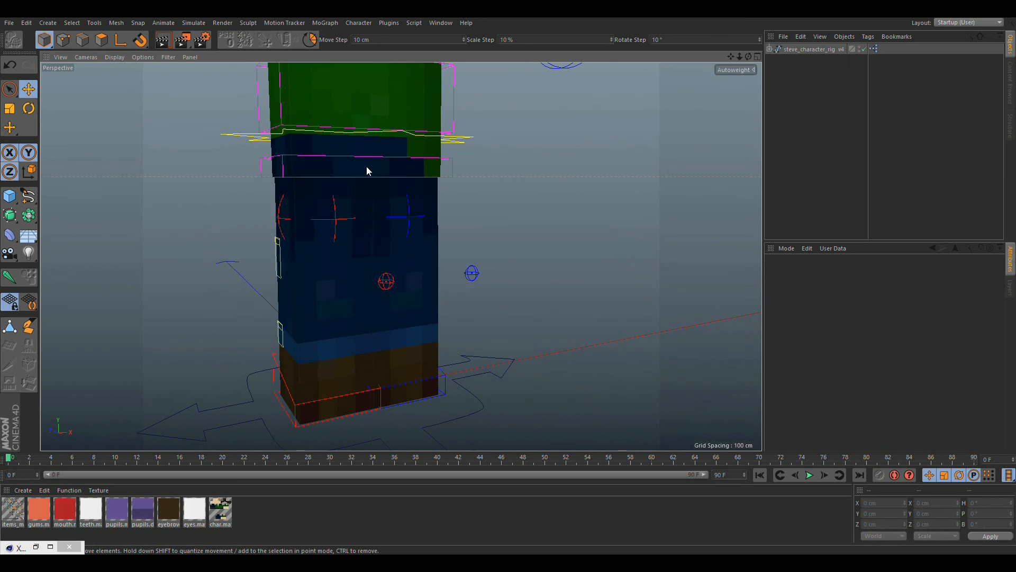
- Examine the hip, thigh and waist controllers around the lower torso from the front, side and below
left_click_drag(296, 216, 277, 233, "alt")
middle_click_drag(299, 170, 319, 336, "alt")
left_click_drag(319, 337, 328, 363, "alt")
middle_click_drag(328, 363, 293, 295, "alt")
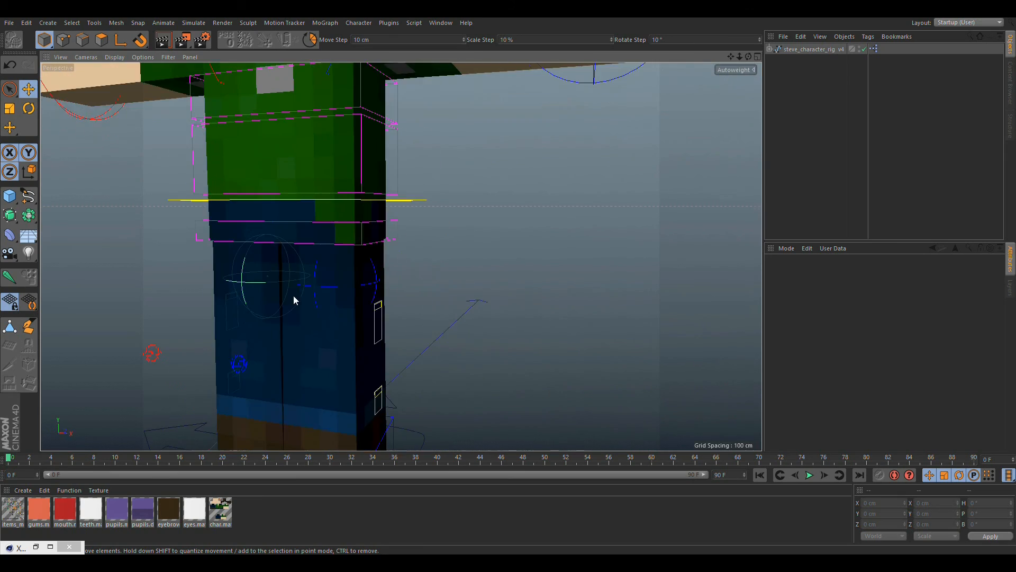
left_click_drag(293, 296, 304, 265, "alt")
right_click_drag(303, 264, 319, 231, "alt")
left_click_drag(313, 227, 273, 194, "alt")
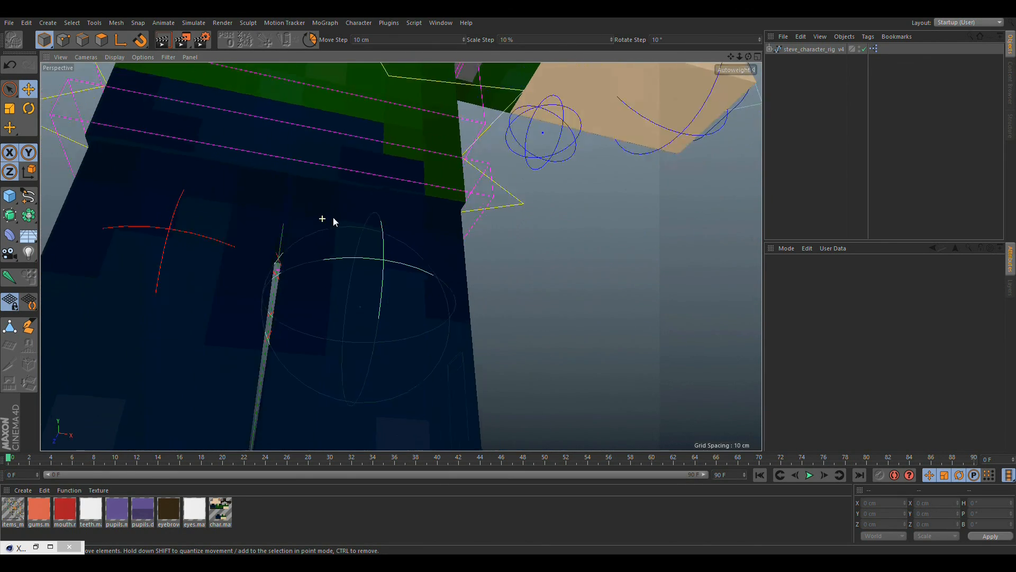
right_click_drag(270, 191, 329, 185, "alt")
left_click_drag(316, 200, 420, 314, "alt")
scroll(325, 170, "down", 4)
scroll(312, 262, "down", 2)
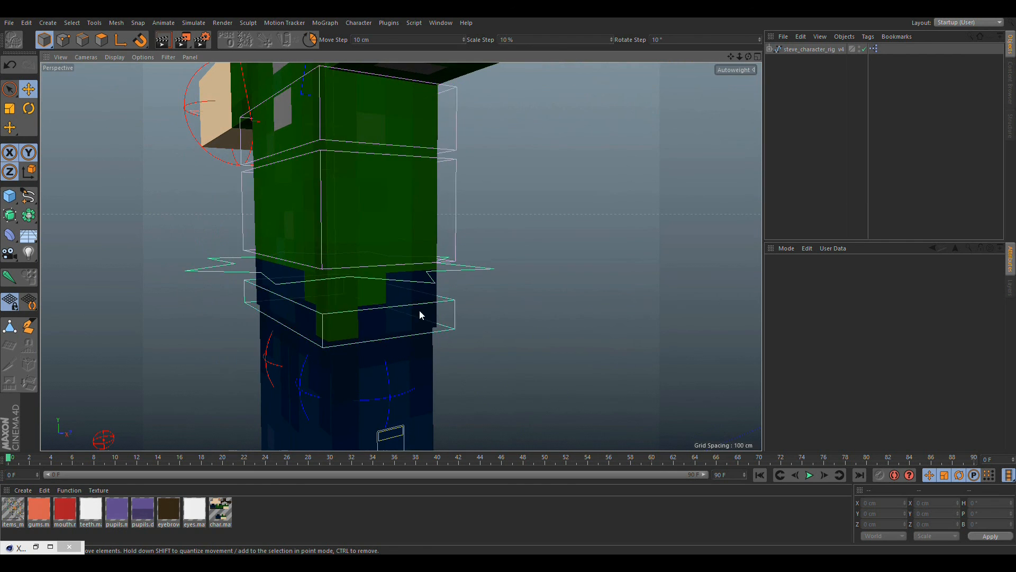
- Try moving the waist controller along Z to about 21.3 cm and to about -14.7 cm, and undo both moves
left_click(440, 305)
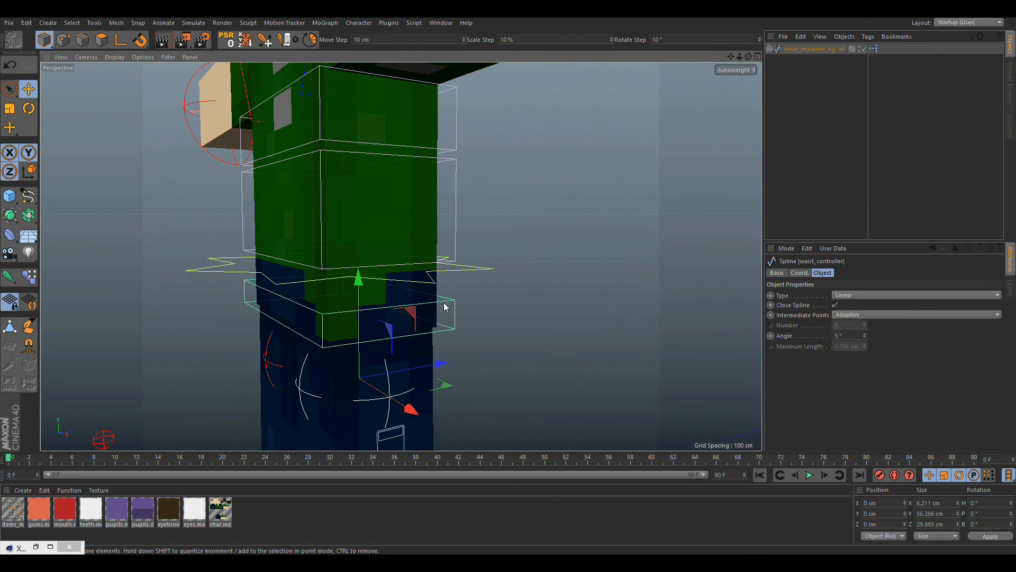
left_click_drag(305, 303, 235, 311)
right_click_drag(252, 281, 222, 371, "alt")
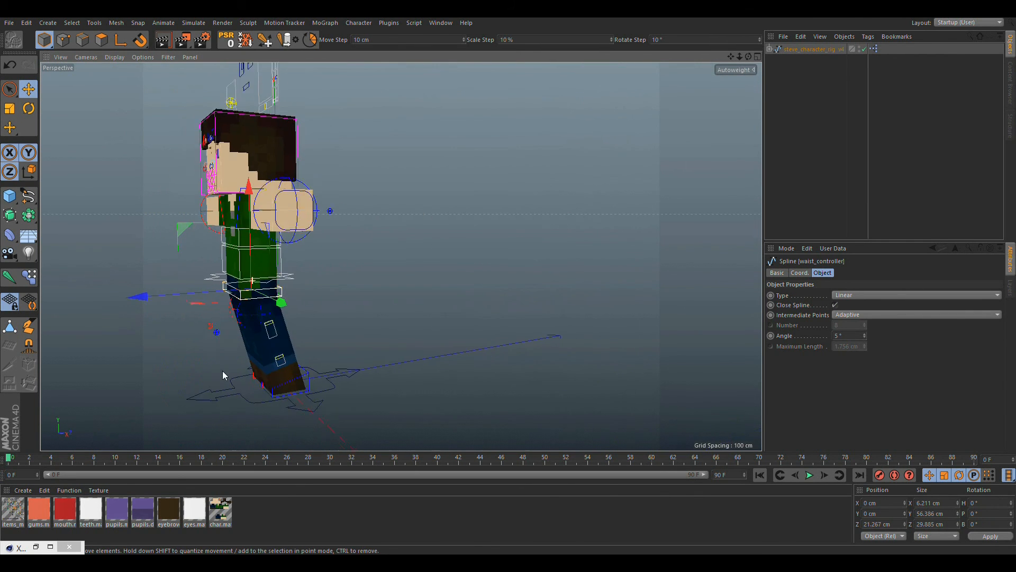
left_click_drag(184, 294, 201, 347)
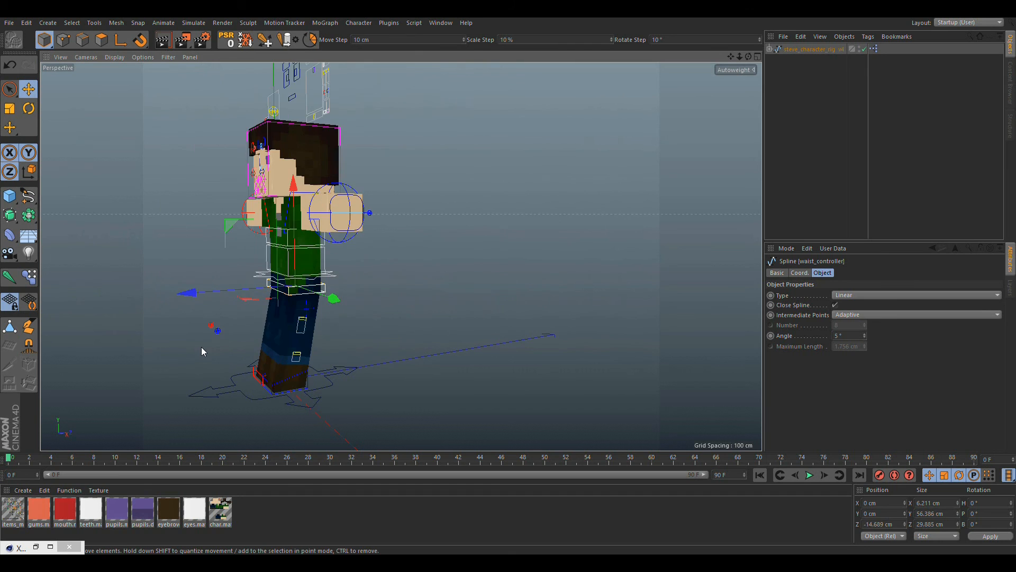
key("ctrl+z")
left_click(370, 299)
key("ctrl+z")
key("ctrl+z")
left_click(335, 308)
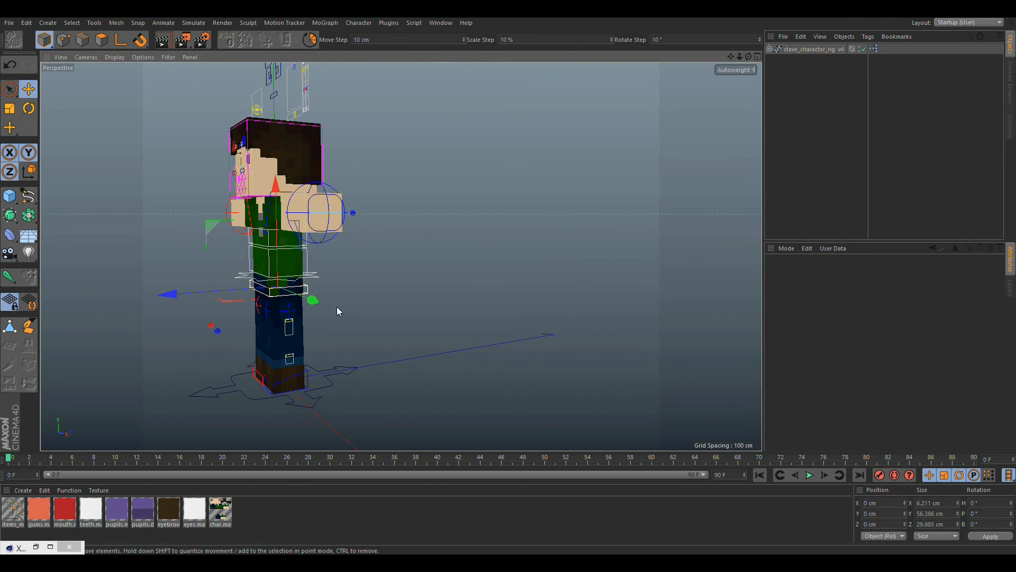
- Try rotating the waist controller to about H -15.4°, P 10.1° and B 26.3°, inspect the lean, and undo the rotation
scroll(280, 278, "up", 5)
left_click_drag(351, 266, 275, 252, "alt")
left_click(302, 306)
left_click(29, 109)
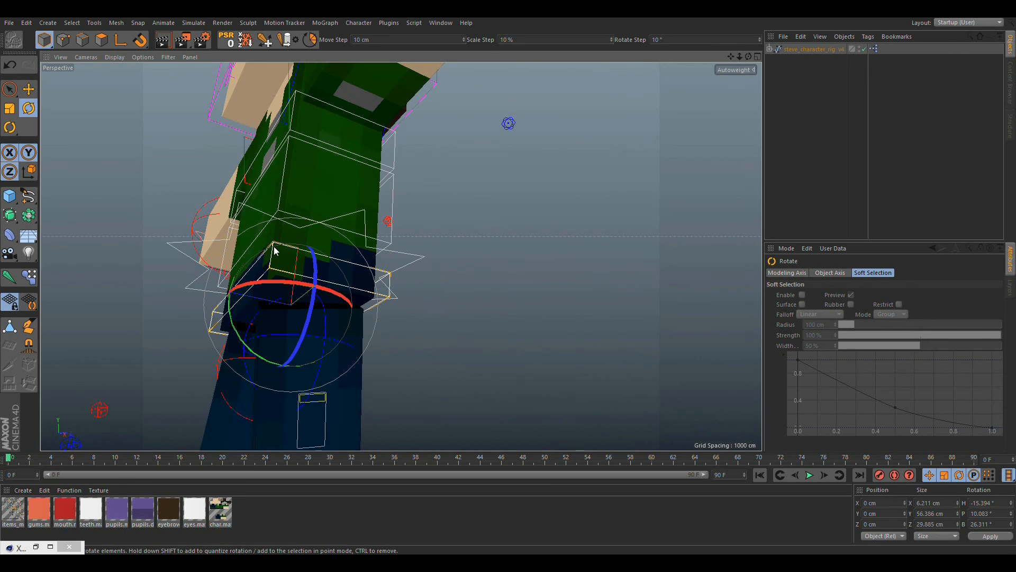
left_click_drag(263, 302, 315, 296, "alt")
scroll(280, 339, "down", 6)
mouse_move(282, 346)
left_mouse_down("alt")
mouse_move(340, 332)
mouse_move(299, 347)
left_mouse_up("alt")
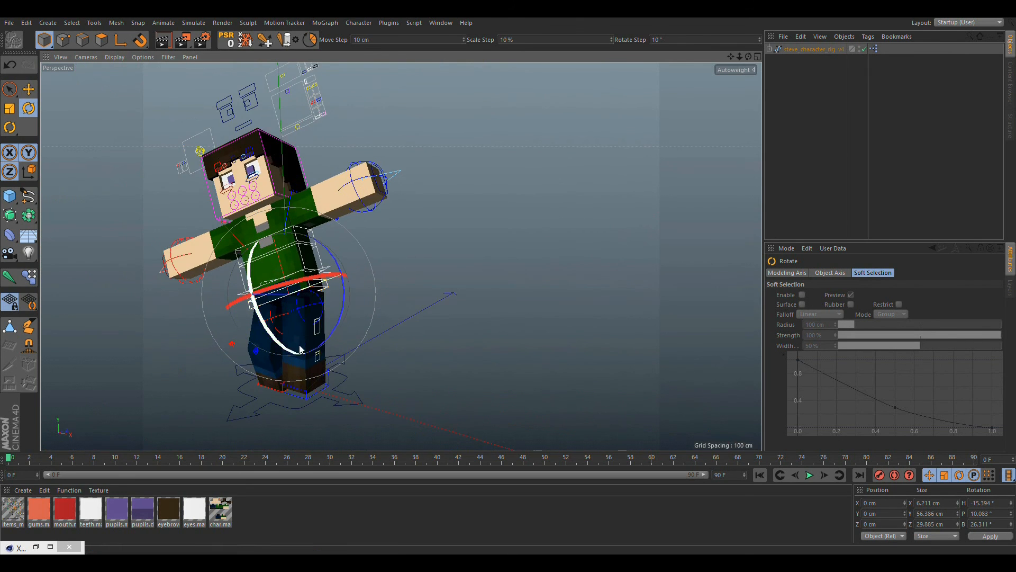
key("ctrl+z")
key("ctrl+z")
- Try moving the yellow star-shaped hip controller to about Y 14.5 cm and Z 26.4 cm, and undo the changes
left_click_drag(349, 318, 390, 282, "alt")
scroll(301, 288, "up", 6)
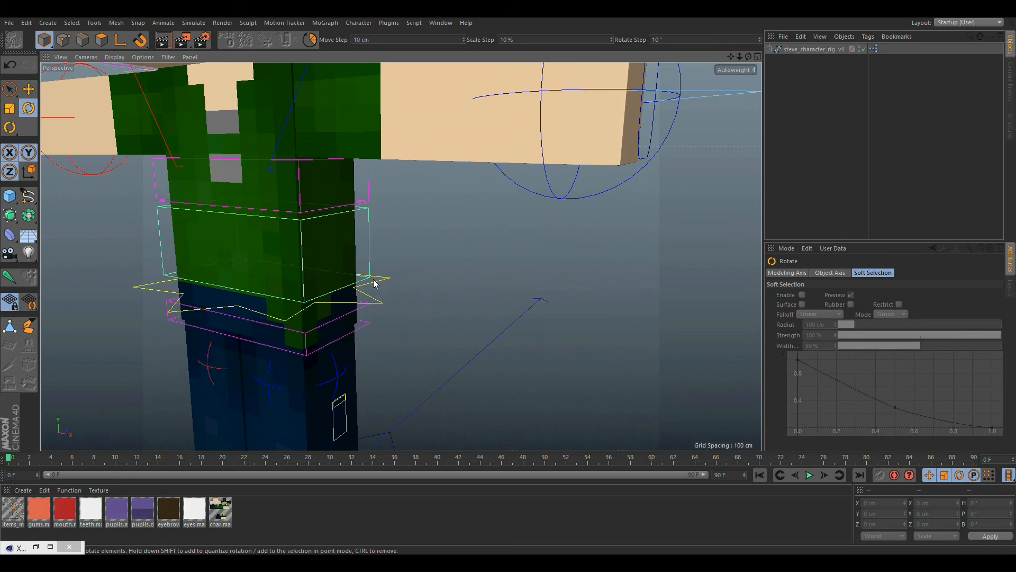
left_click(374, 281)
left_click(28, 91)
left_click_drag(117, 210, 322, 217, "alt")
scroll(322, 219, "down", 3)
left_click_drag(331, 272, 351, 186, "alt")
scroll(351, 185, "down", 3)
left_click_drag(348, 222, 354, 179, "alt")
left_click_drag(308, 181, 395, 218, "alt")
left_click_drag(335, 202, 368, 208)
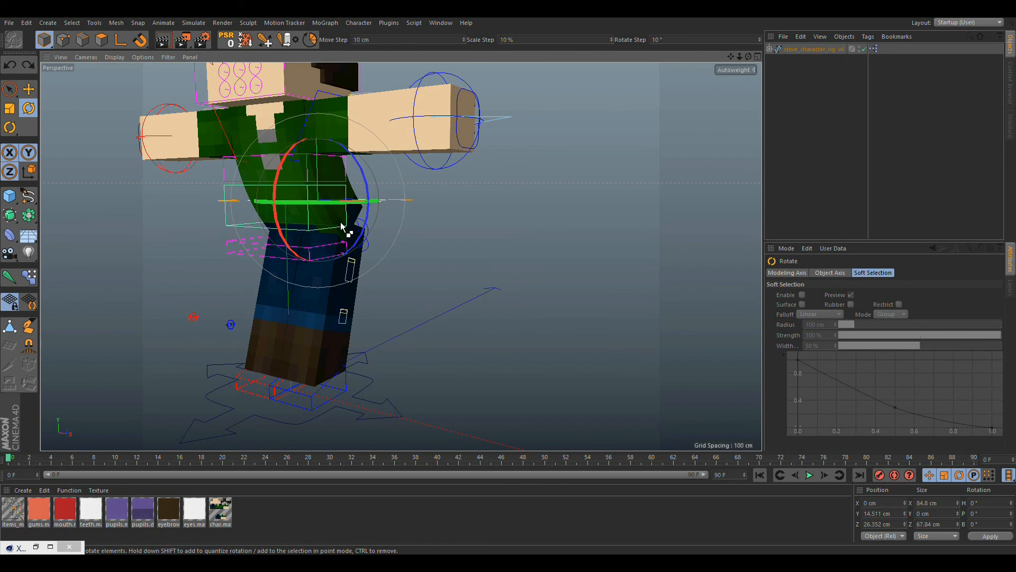
key("ctrl+z")
key("ctrl+z")
left_click(402, 225)
- Try twisting the torso by rotating the lower back controller, inspect the deformation, and undo the rotation
middle_click_drag(275, 207, 282, 265, "alt")
left_click_drag(281, 265, 338, 272, "alt")
right_click_drag(311, 274, 350, 265, "alt")
left_click(350, 265)
left_click_drag(350, 265, 367, 255, "alt")
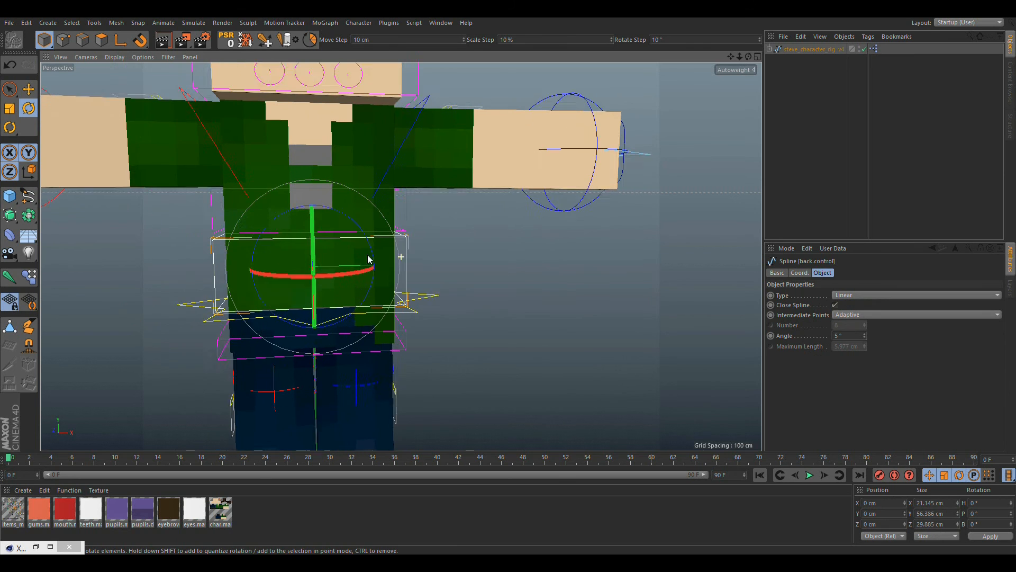
middle_click_drag(369, 259, 377, 256, "alt")
left_click_drag(313, 281, 515, 269)
left_click(27, 87)
right_click_drag(325, 194, 283, 233, "alt")
left_click_drag(294, 247, 306, 245, "alt")
right_click_drag(333, 228, 418, 228, "alt")
right_click_drag(328, 245, 445, 225, "alt")
left_click_drag(306, 236, 295, 216, "alt")
right_click_drag(294, 215, 233, 270, "alt")
key("ctrl+z")
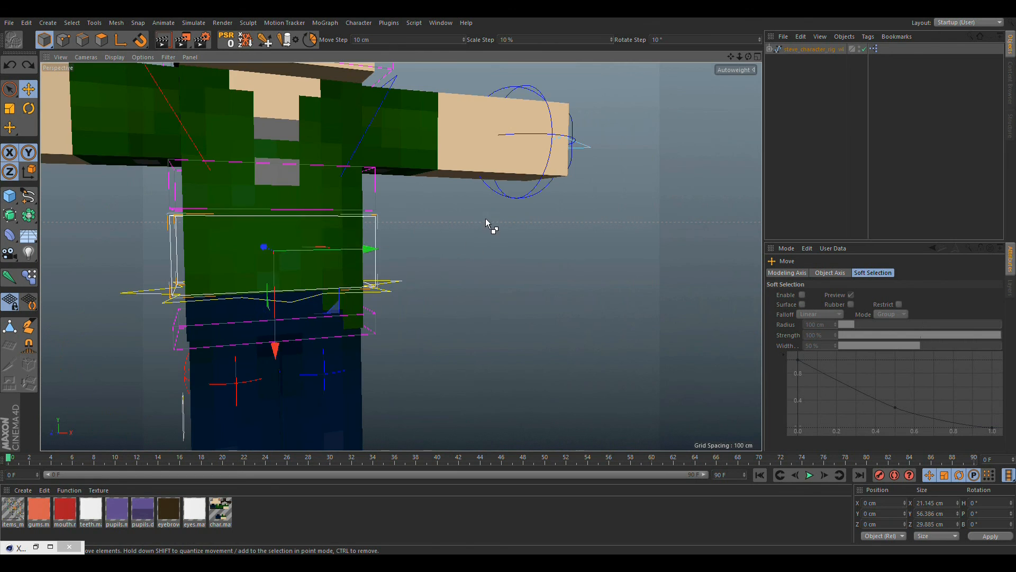
- Try moving the upper back controller just below the chest, and undo the move
right_click_drag(426, 243, 245, 265, "alt")
left_click_drag(246, 264, 509, 218, "alt")
left_click(407, 233)
key("ctrl+z")
left_click(402, 188)
left_click_drag(370, 196, 265, 174)
key("ctrl+z")
- Try bending the upper torso forward by rotating the upper back controller to about H 66.8°, inspect it, and clear the selection
left_click(28, 109)
left_click_drag(375, 183, 279, 151, "alt")
middle_click_drag(279, 151, 281, 247, "alt")
left_click_drag(333, 233, 286, 307)
middle_click_drag(320, 343, 367, 227, "alt")
left_click_drag(367, 227, 389, 246, "alt")
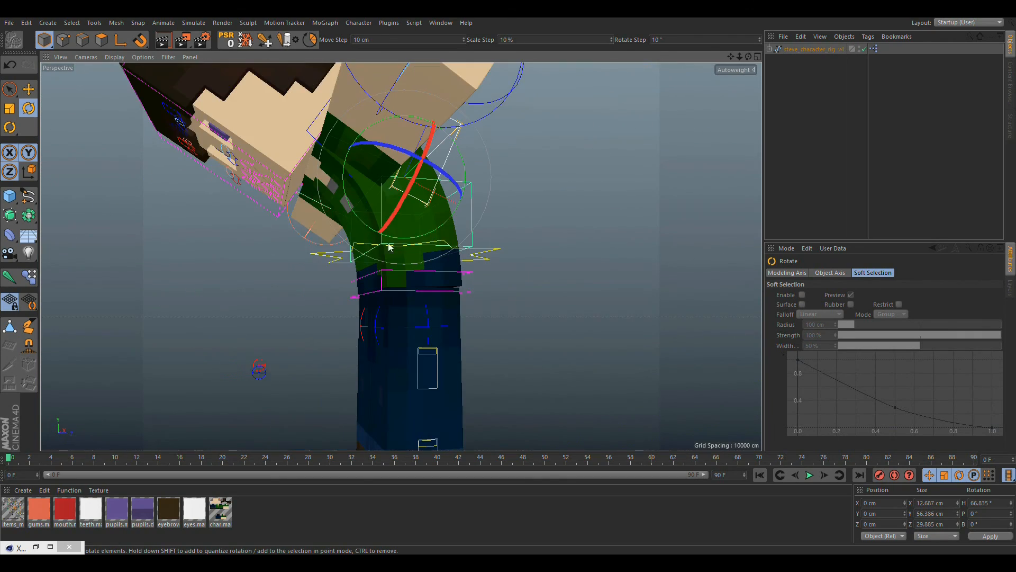
left_click(535, 222)
- Pull the right arm controller outward from the shoulder to about -24.3 cm along Y
left_click_drag(392, 195, 534, 203, "alt")
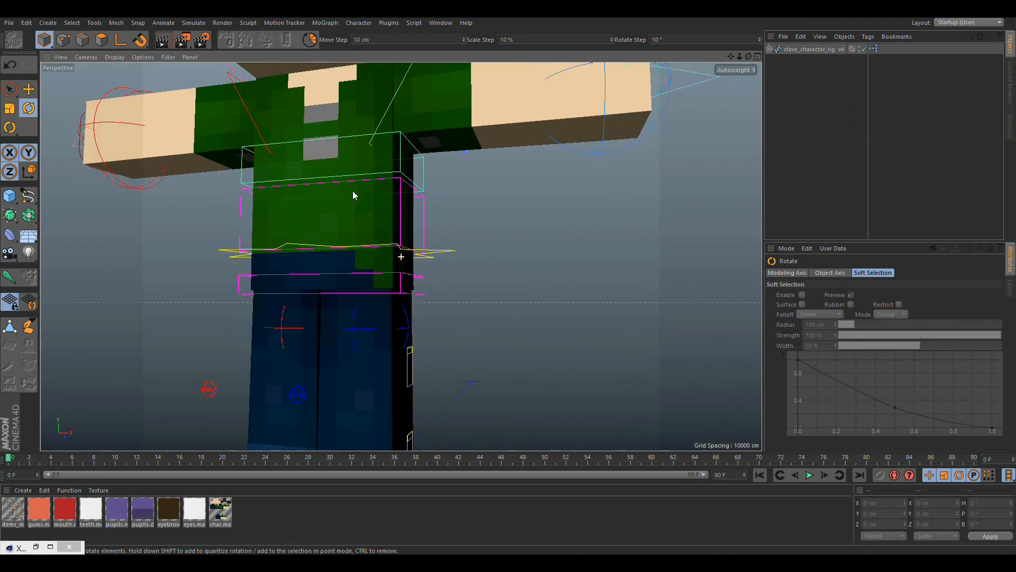
middle_click_drag(352, 190, 357, 318, "alt")
left_click_drag(348, 264, 384, 268, "alt")
right_click_drag(383, 267, 363, 279, "alt")
left_click_drag(363, 280, 286, 252, "alt")
middle_click_drag(286, 252, 343, 233, "alt")
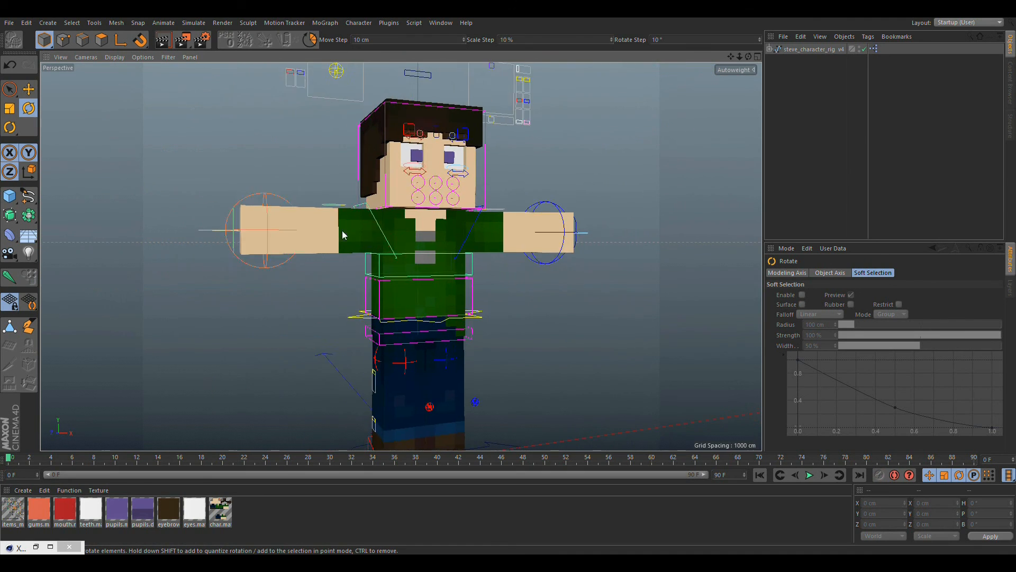
right_click_drag(343, 233, 388, 232, "alt")
left_click_drag(388, 235, 385, 301, "alt")
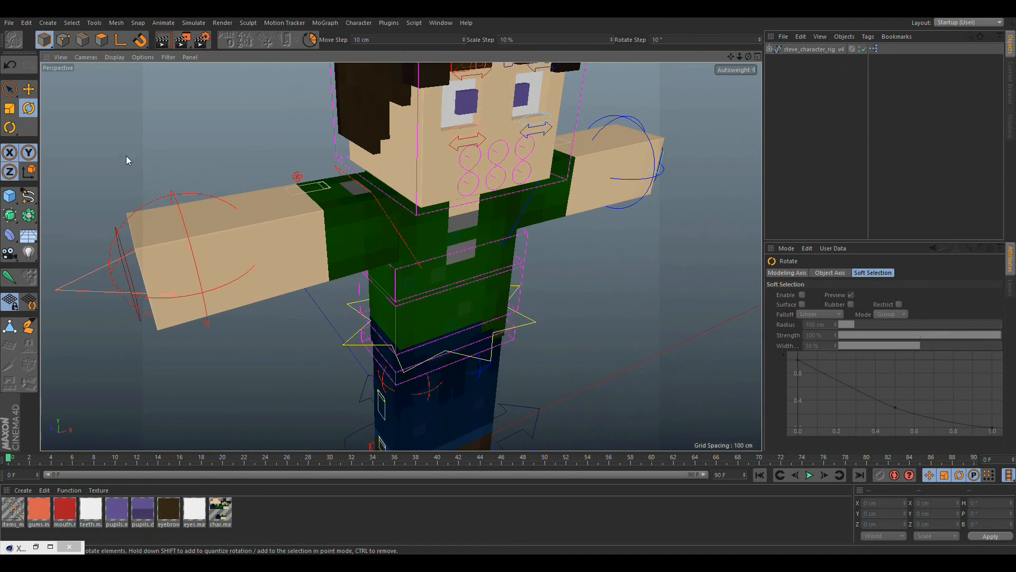
left_click(368, 213)
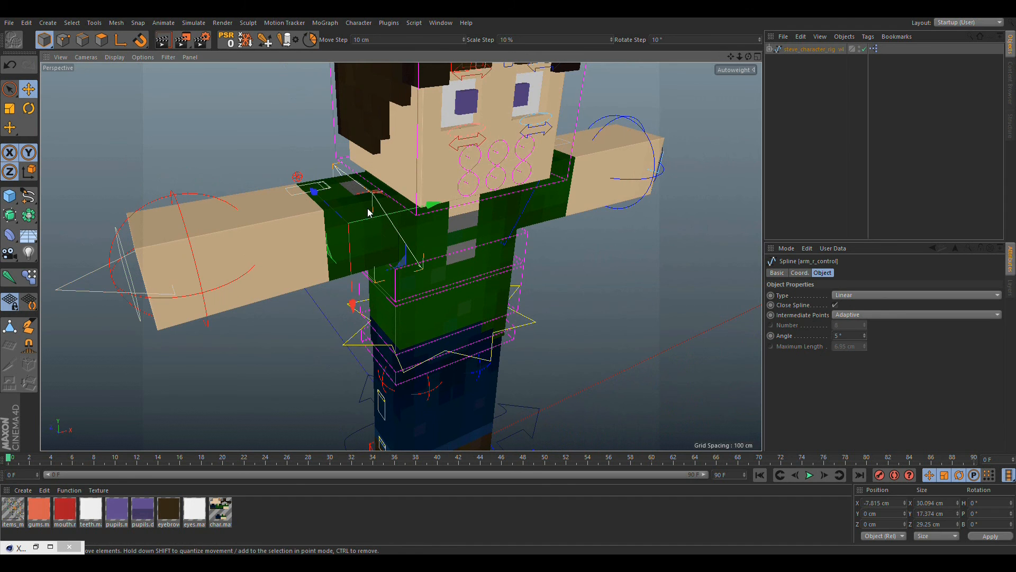
left_click_drag(398, 218, 323, 243)
left_click_drag(374, 209, 255, 208)
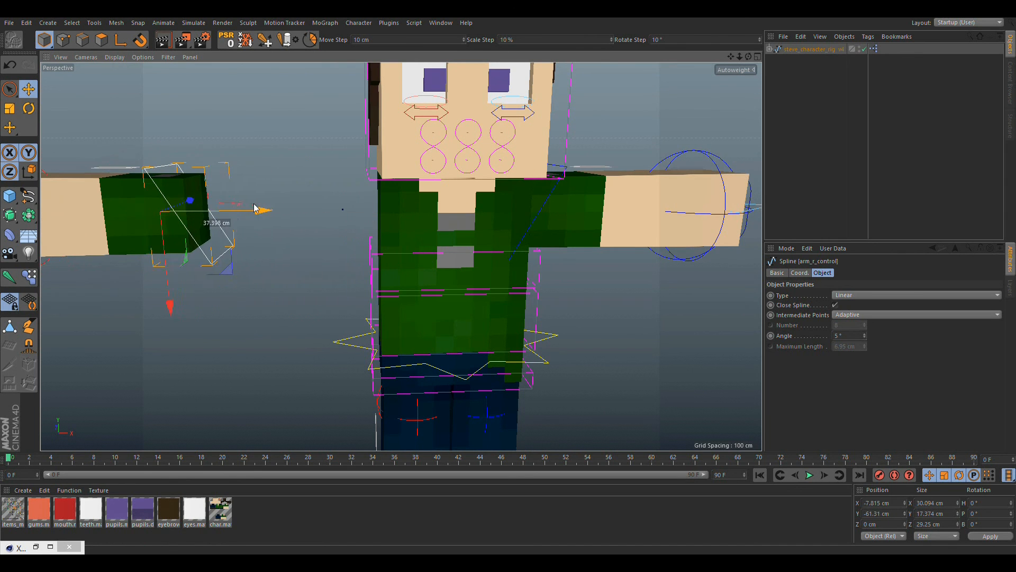
left_click_drag(186, 232, 334, 207, "alt")
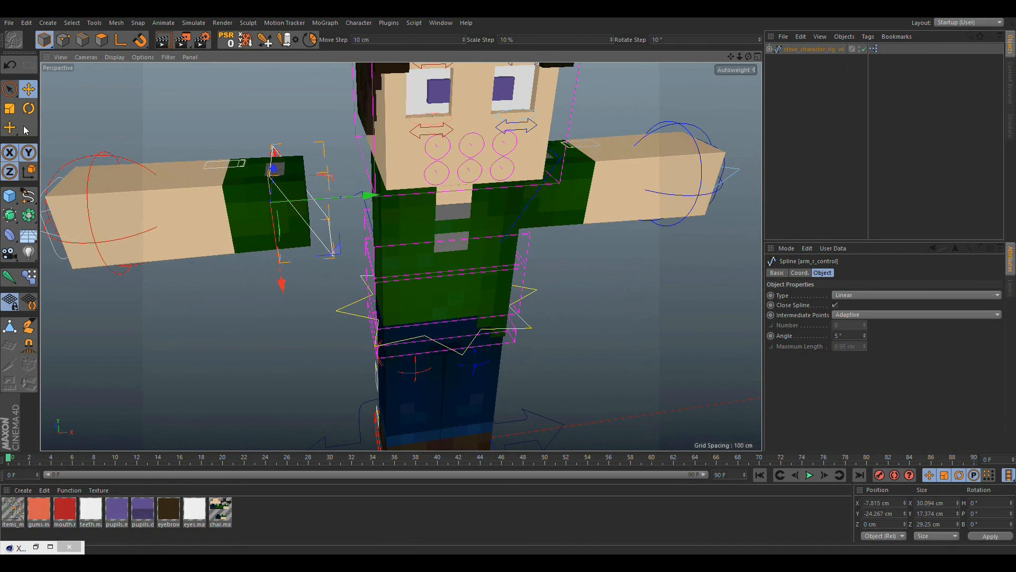
- Try rotating the right arm controller to about B -9.5°, undo the arm changes, and clear the selection
key("r")
mouse_move(286, 152)
left_mouse_down()
mouse_move(274, 178)
mouse_move(275, 158)
left_mouse_up()
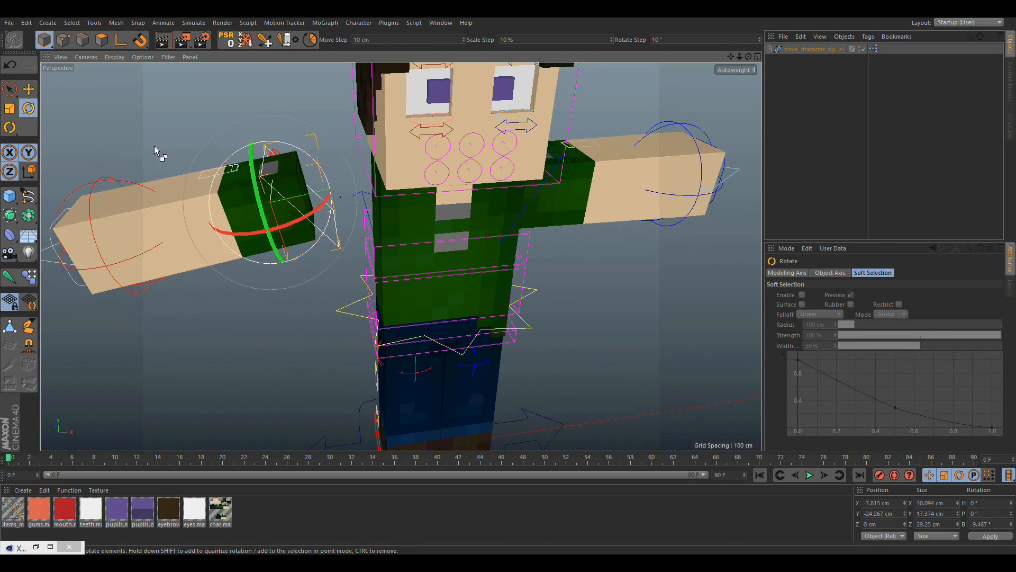
key("ctrl+z")
left_click_drag(275, 197, 318, 202)
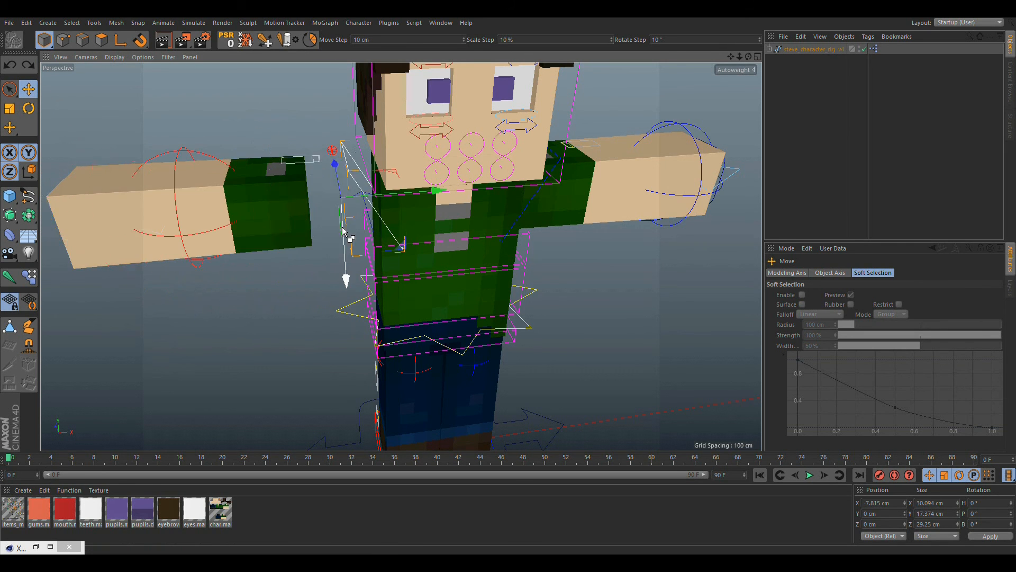
left_click(313, 277)
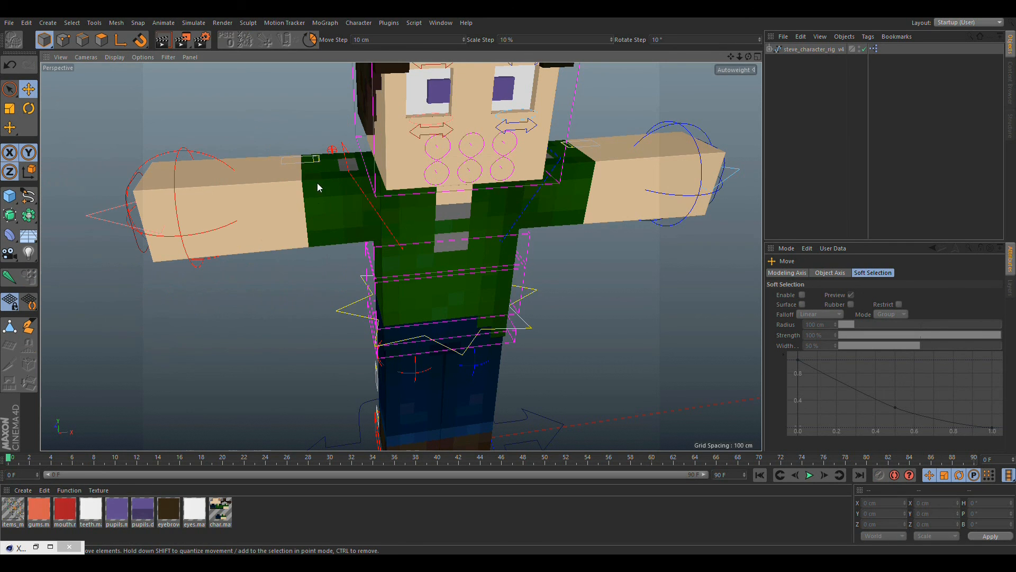
- Move the right hand controller inward and forward to bend the arm at the elbow
left_click(332, 150)
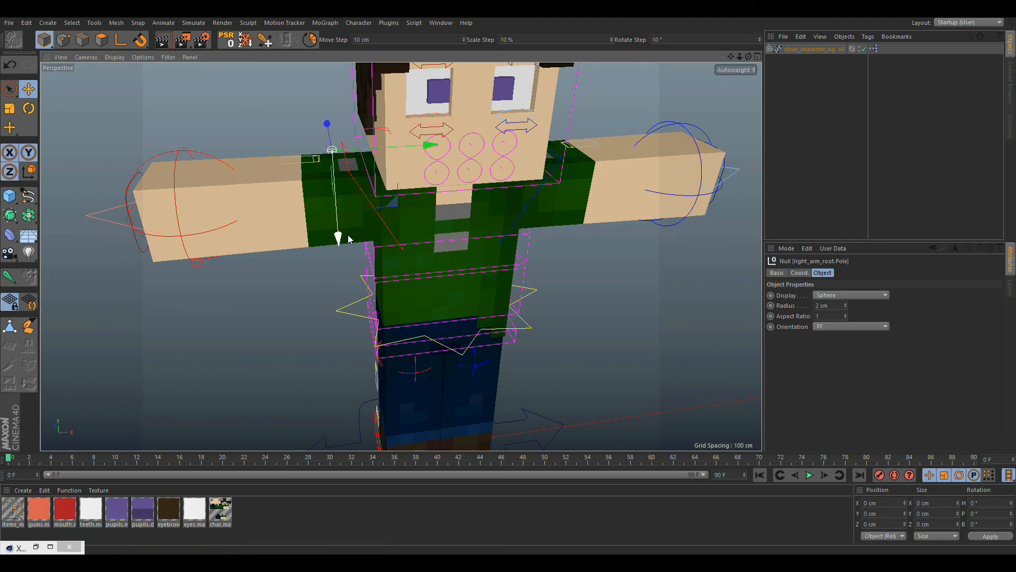
left_click(197, 212)
left_click_drag(196, 211, 249, 273, "alt")
left_click_drag(336, 197, 349, 212)
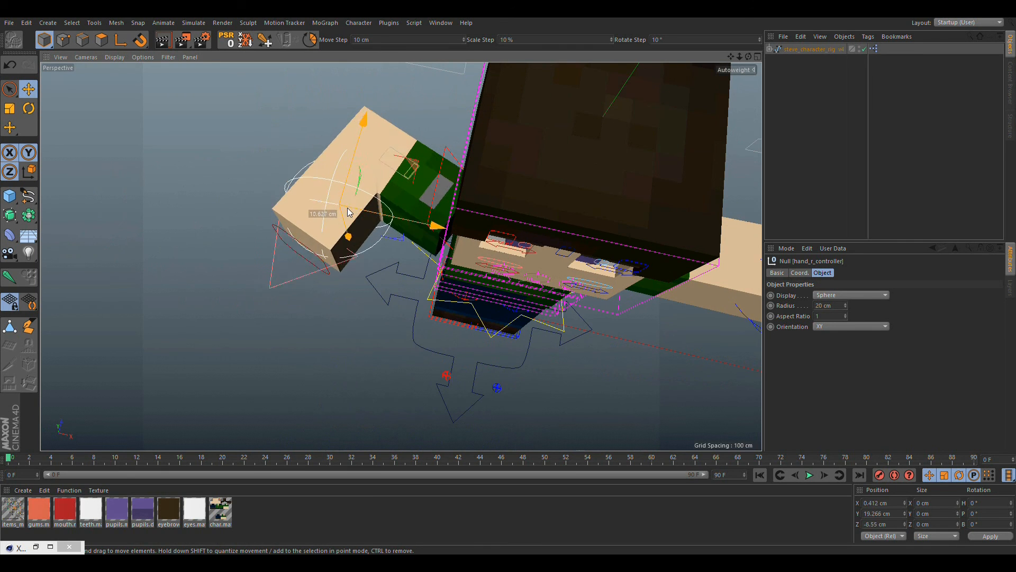
- Slide the right arm's type controller to about -10.2 cm along Y to change the elbow bend
left_click(409, 170)
left_click_drag(341, 211, 418, 155, "alt")
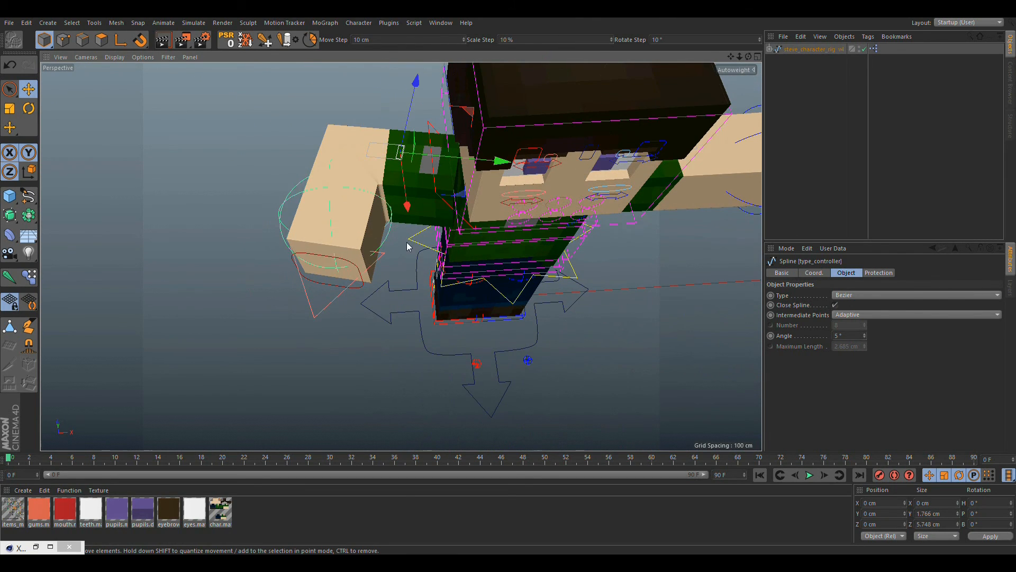
left_click_drag(408, 246, 413, 274)
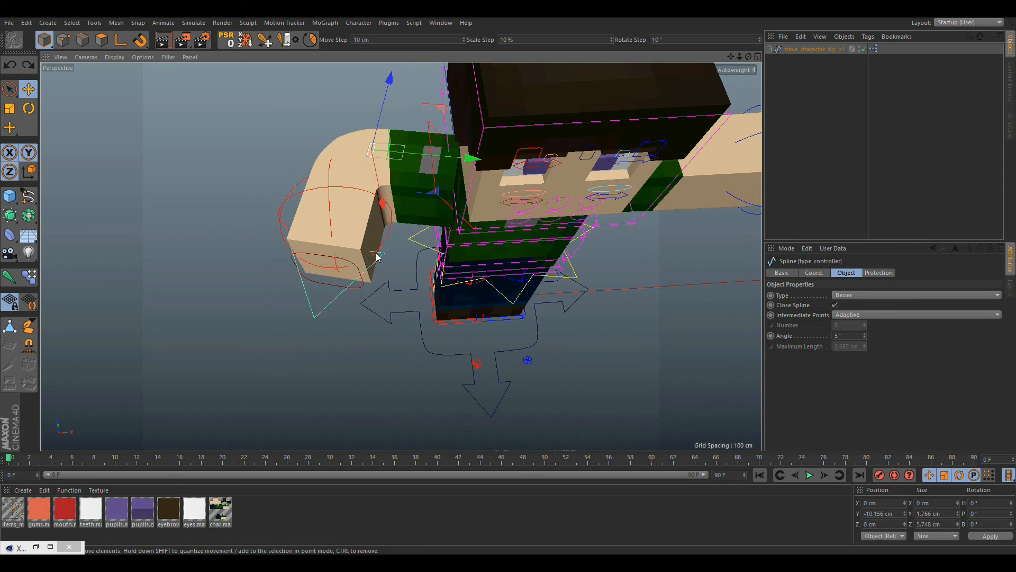
- Rotate the right hand's triangular wrist controller to about H 32.7°, P 39° and B 9.9°, and inspect the twisted forearm
key("r")
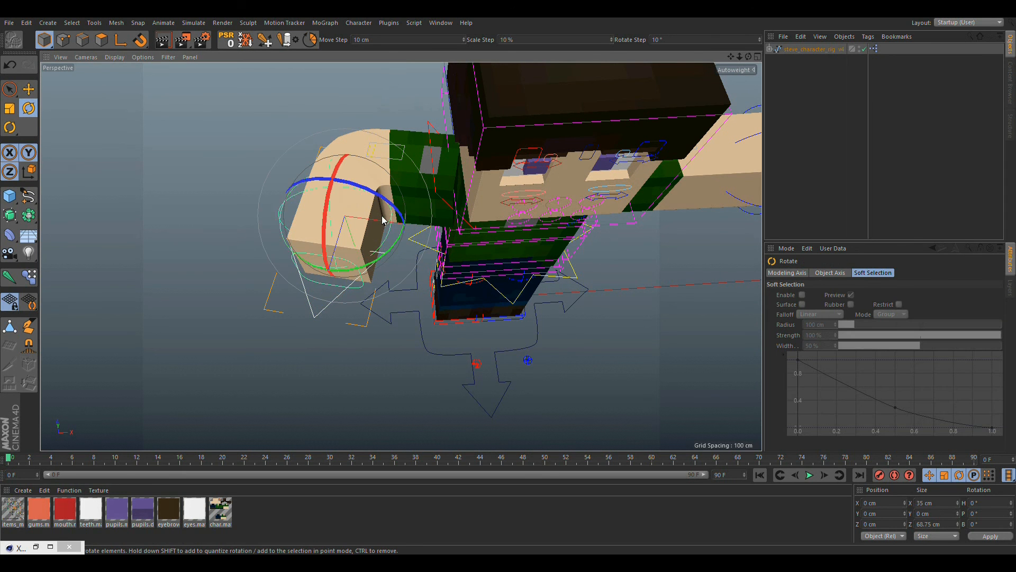
left_click_drag(318, 267, 336, 234, "alt")
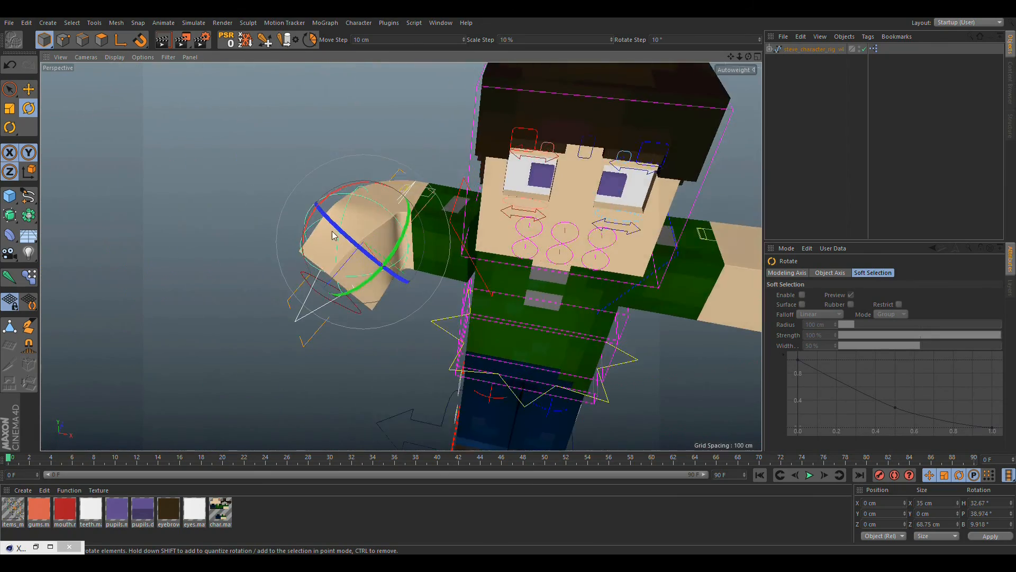
scroll(377, 244, "up", 6)
left_click_drag(392, 256, 375, 268, "alt")
middle_click_drag(374, 268, 391, 205, "alt")
scroll(274, 206, "down", 5)
left_click_drag(275, 206, 434, 212, "alt")
left_click_drag(238, 210, 172, 217, "alt")
scroll(274, 245, "up", 5)
scroll(345, 211, "down", 6)
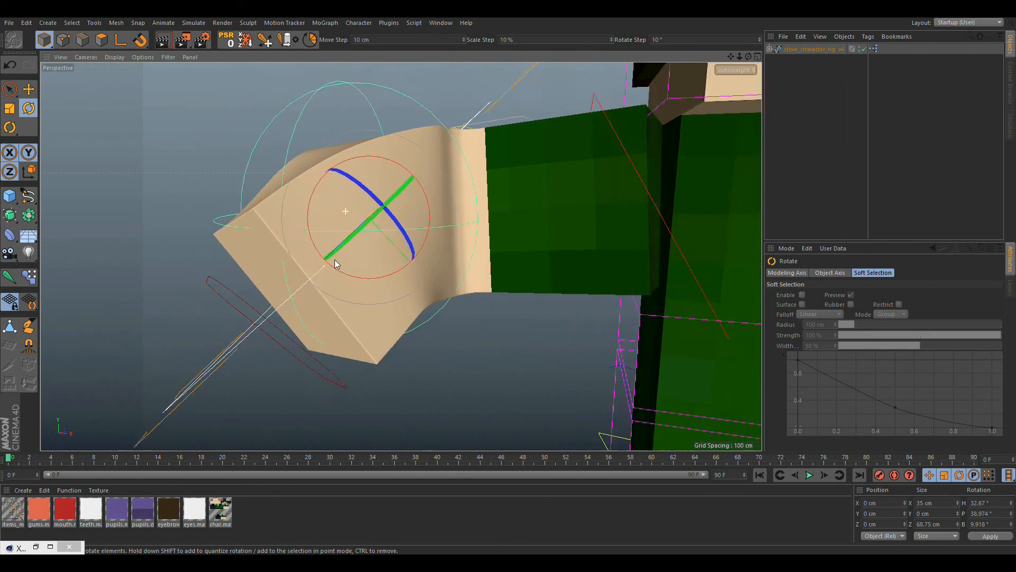
left_click_drag(387, 189, 430, 169, "alt")
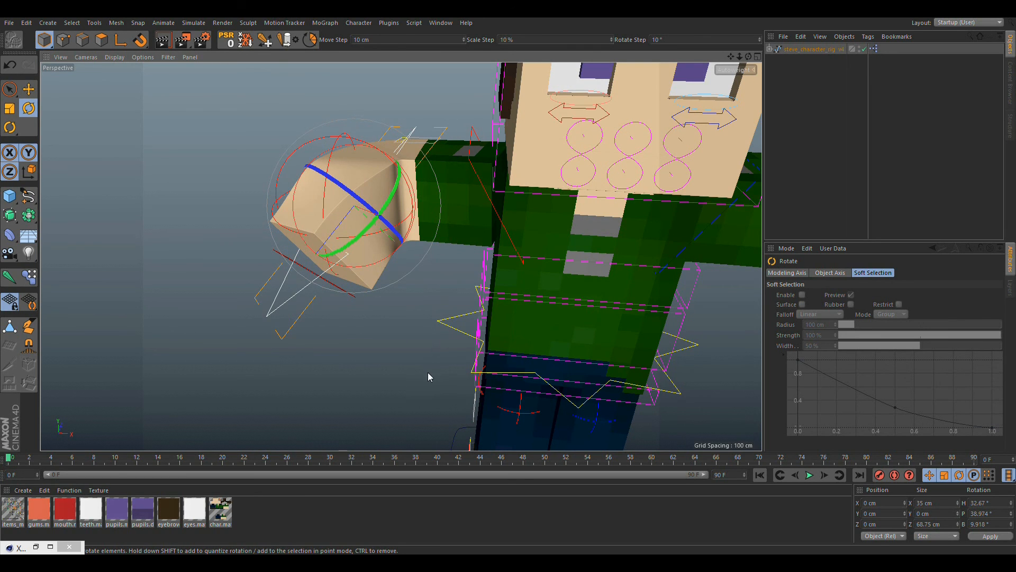
- Undo the right arm's wrist rotation, bend-type change and hand move
left_click_drag(324, 226, 377, 191)
key("ctrl+z")
key("ctrl+z")
key("ctrl+z")
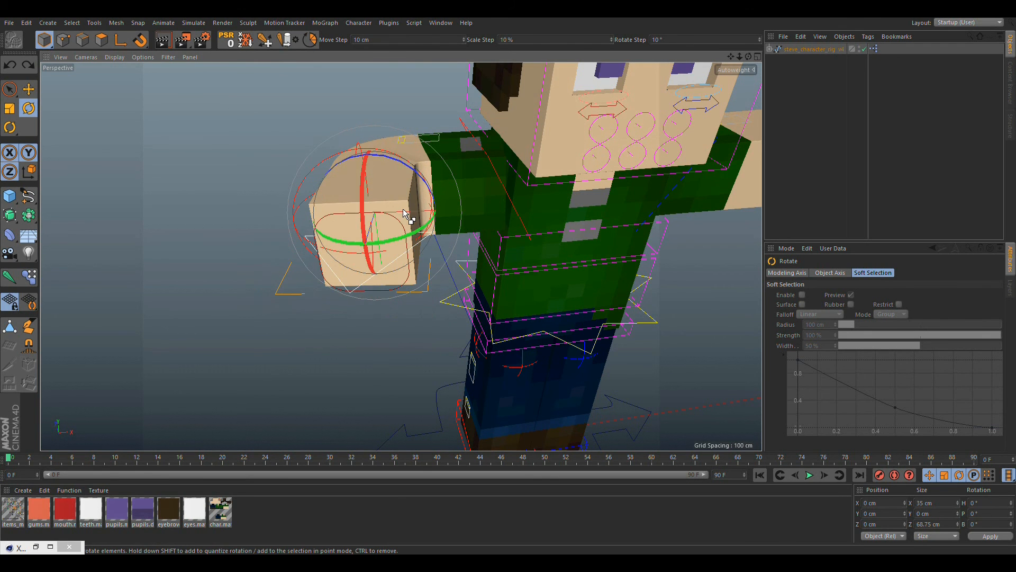
left_click(407, 208)
key("ctrl+z")
key("ctrl+z")
key("ctrl+z")
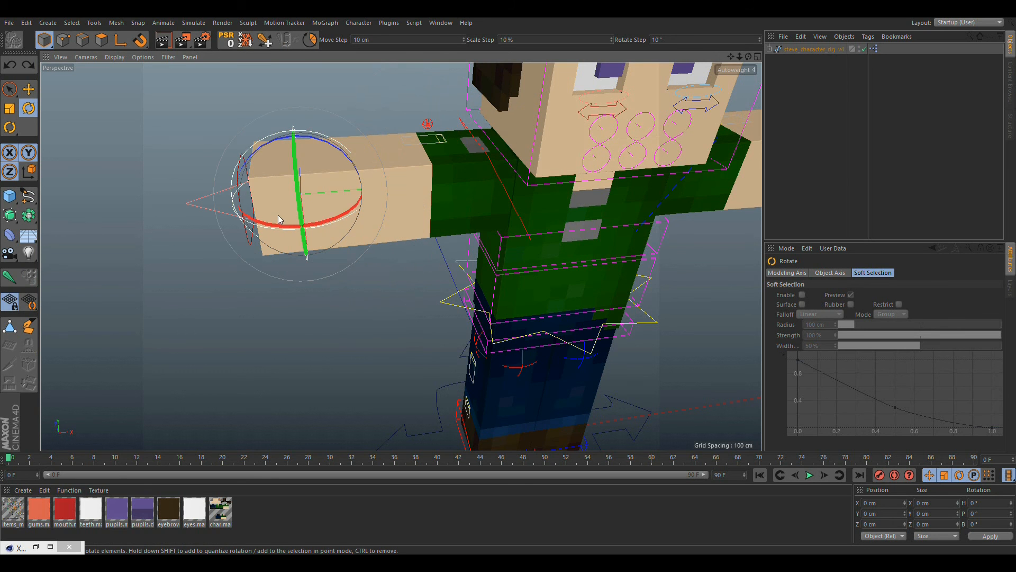
- Try moving the small star-shaped controller above the right arm and undo the change
scroll(299, 178, "up", 5)
middle_click_drag(300, 178, 406, 229, "alt")
left_click_drag(406, 229, 443, 216, "alt")
scroll(443, 216, "down", 3)
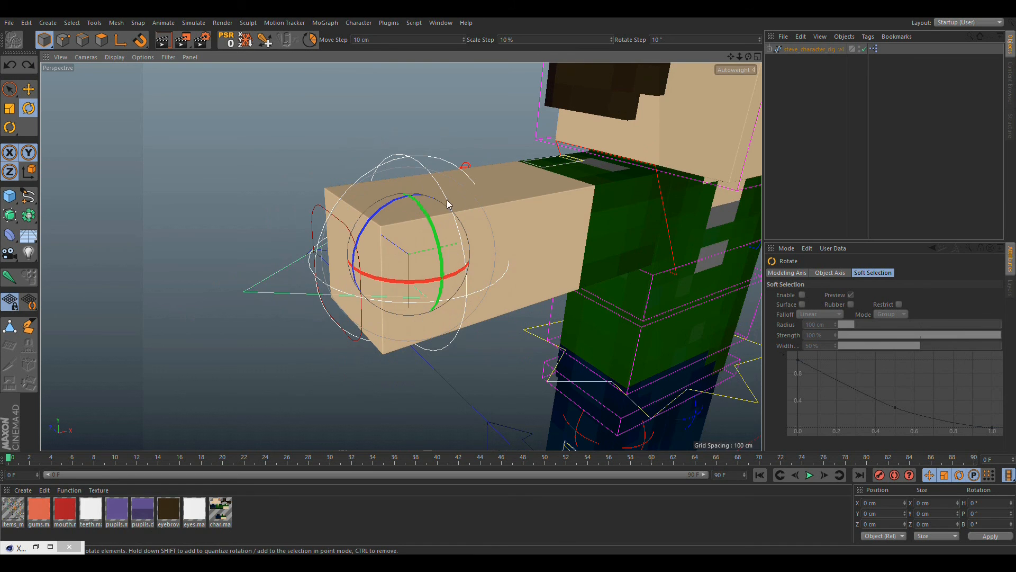
middle_click_drag(448, 200, 316, 231, "alt")
left_click_drag(316, 231, 337, 231, "alt")
left_click(305, 106)
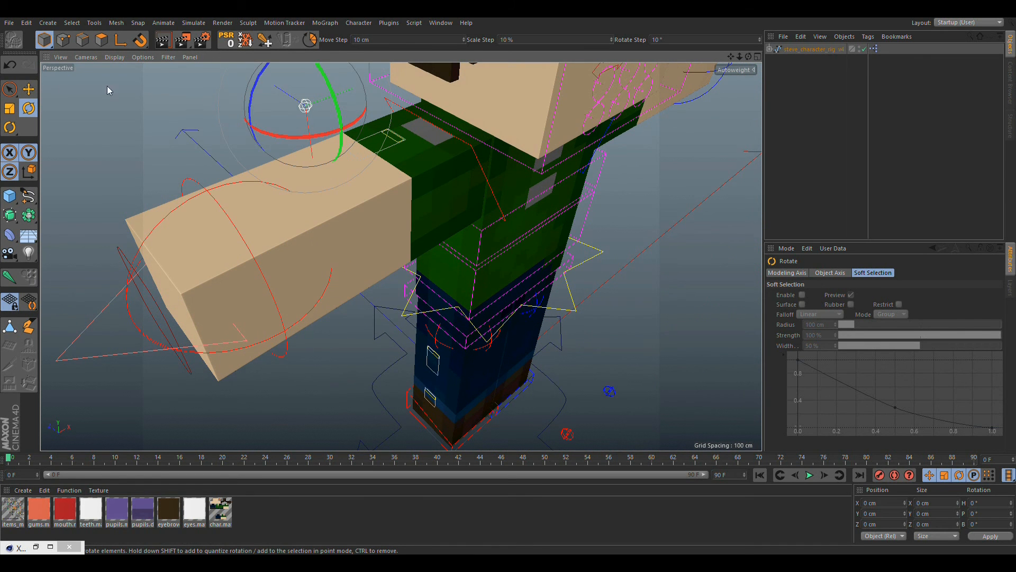
left_click_drag(300, 109, 268, 80)
key("ctrl+z")
left_click_drag(506, 192, 480, 173, "alt")
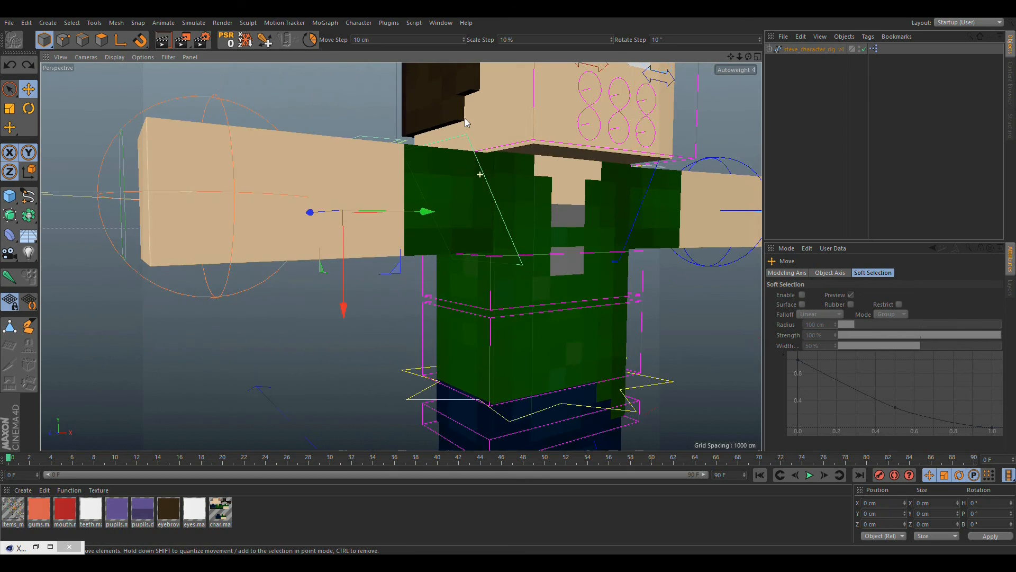
- Select the tools controller around the right hand and set its Tool Type to 1
right_click_drag(507, 182, 605, 152, "alt")
left_click_drag(571, 176, 483, 243, "alt")
right_click_drag(483, 243, 456, 312, "alt")
middle_click_drag(456, 312, 593, 255, "alt")
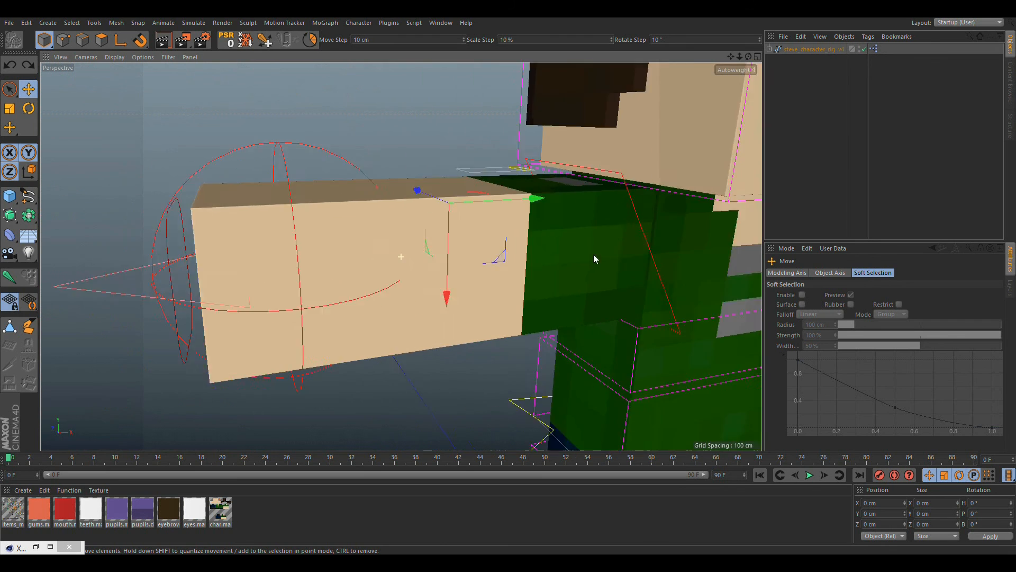
right_click_drag(593, 256, 481, 241, "alt")
left_click_drag(481, 241, 377, 237, "alt")
left_click(325, 228)
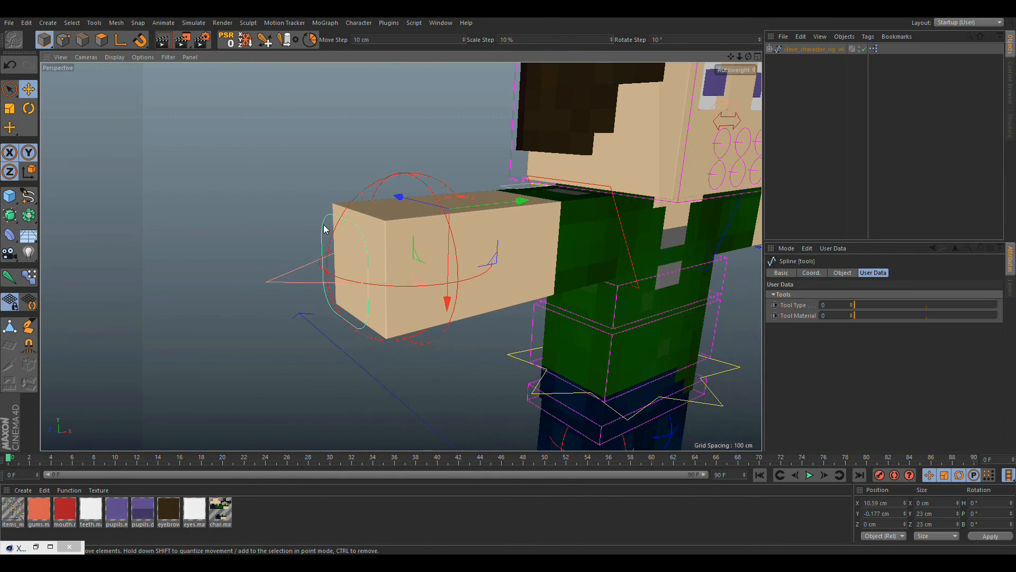
left_click_drag(871, 305, 891, 303)
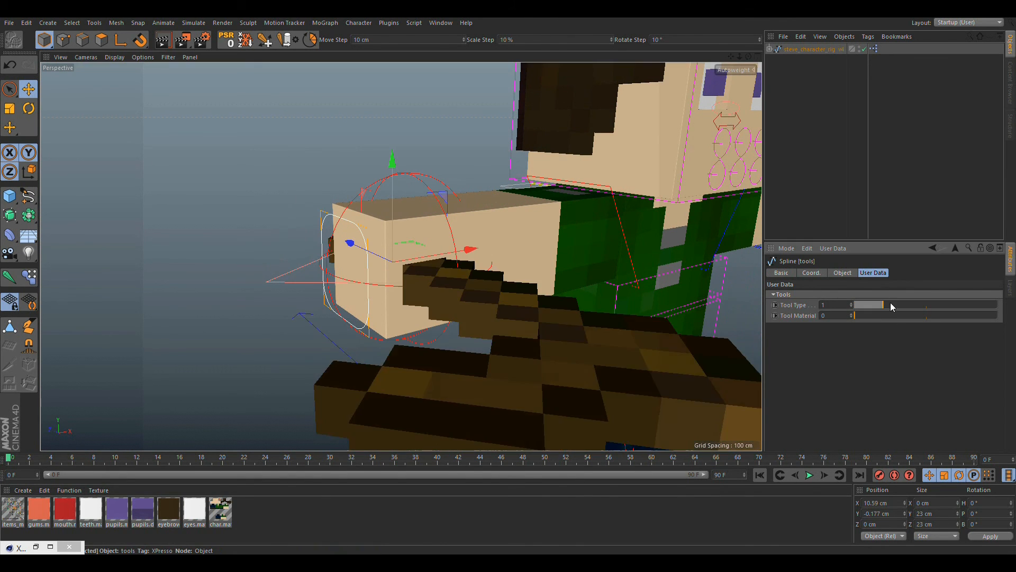
- Try Tool Type 5 and Tool Material 4 on the right hand, then return both to 0 and clear the selection
left_click_drag(508, 281, 383, 280, "alt")
left_click_drag(899, 305, 1014, 340)
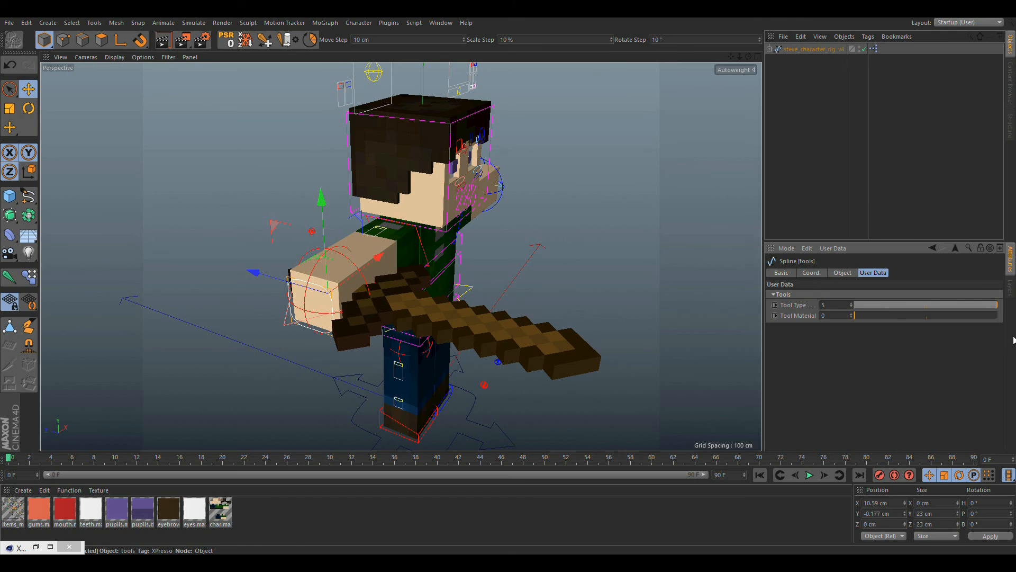
left_click_drag(889, 323, 825, 305)
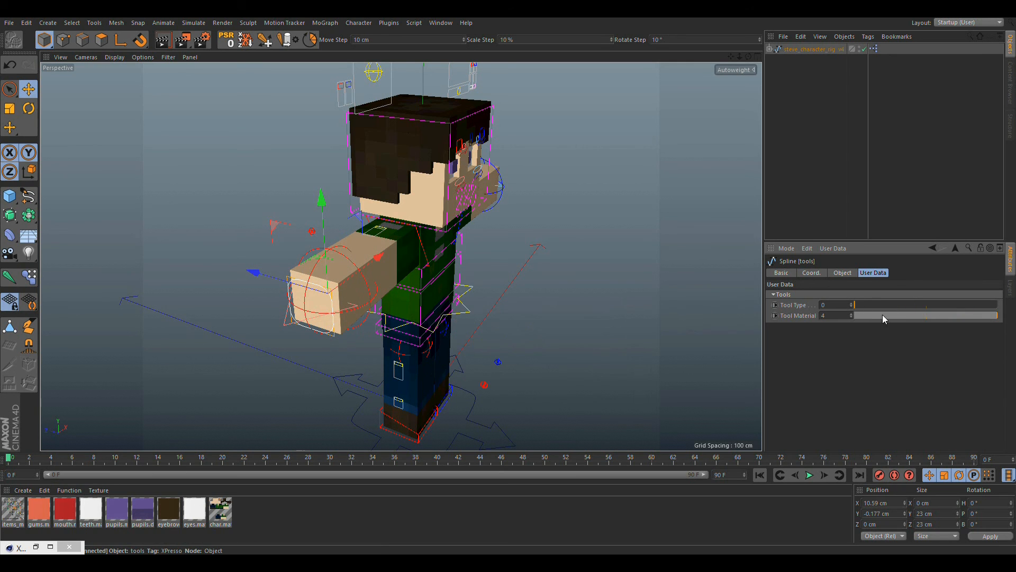
left_click(630, 300)
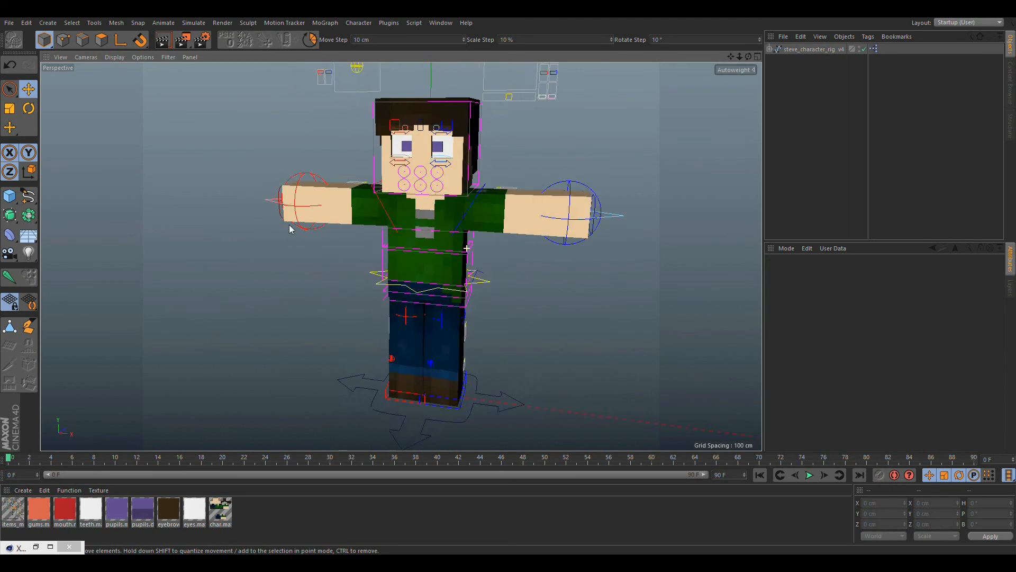
- Select the right hand's tools controller again and set Tool Type to 4 for the pickaxe
left_click_drag(335, 201, 250, 263, "alt")
left_click(263, 254)
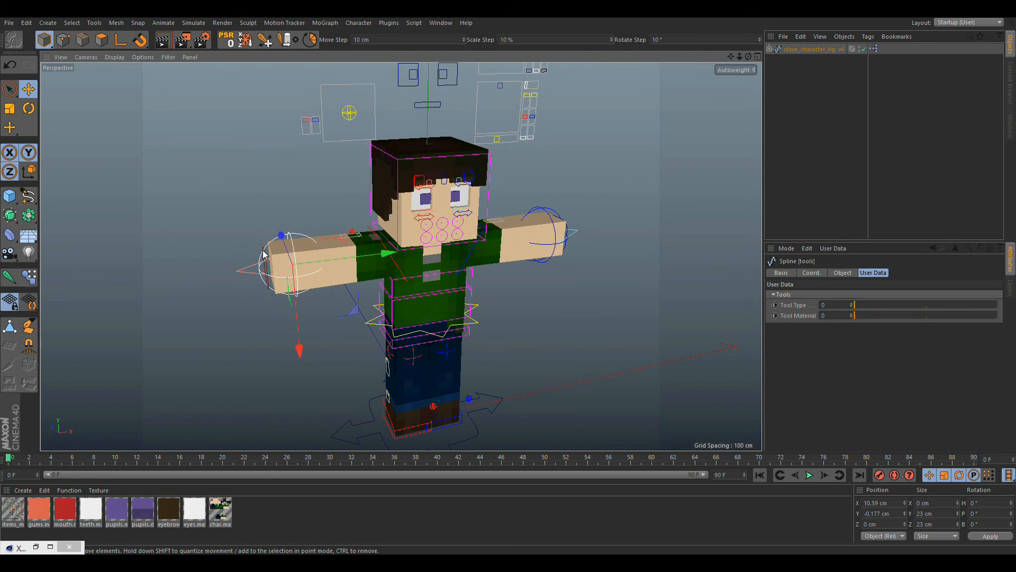
left_click_drag(856, 305, 969, 306)
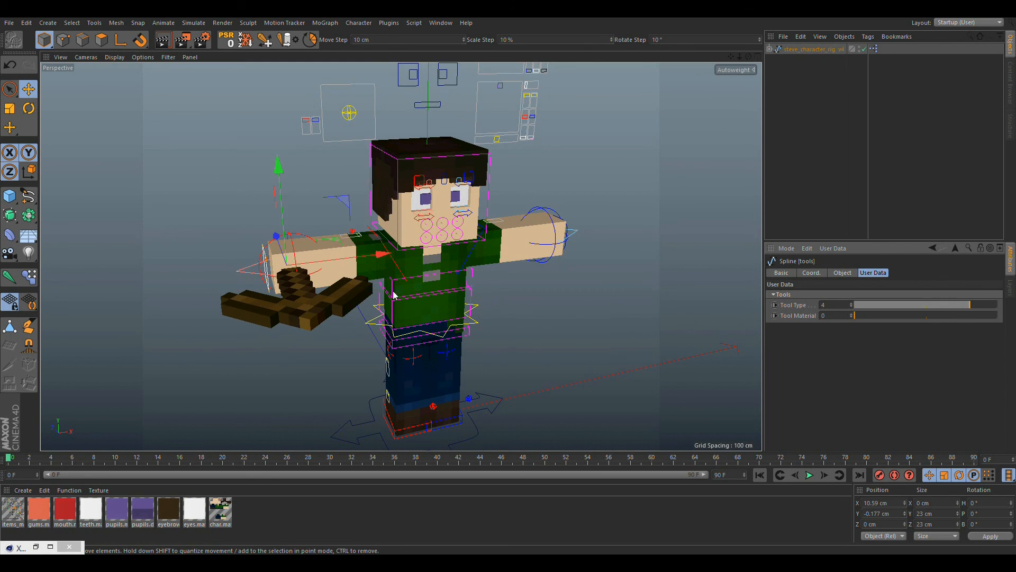
- Rotate the right wrist controller, and turn the tools controller to about H -172.3° to swing the pickaxe around
left_click(241, 273)
left_click(29, 108)
left_click_drag(280, 260, 312, 268)
scroll(239, 268, "up", 5)
left_click(212, 263)
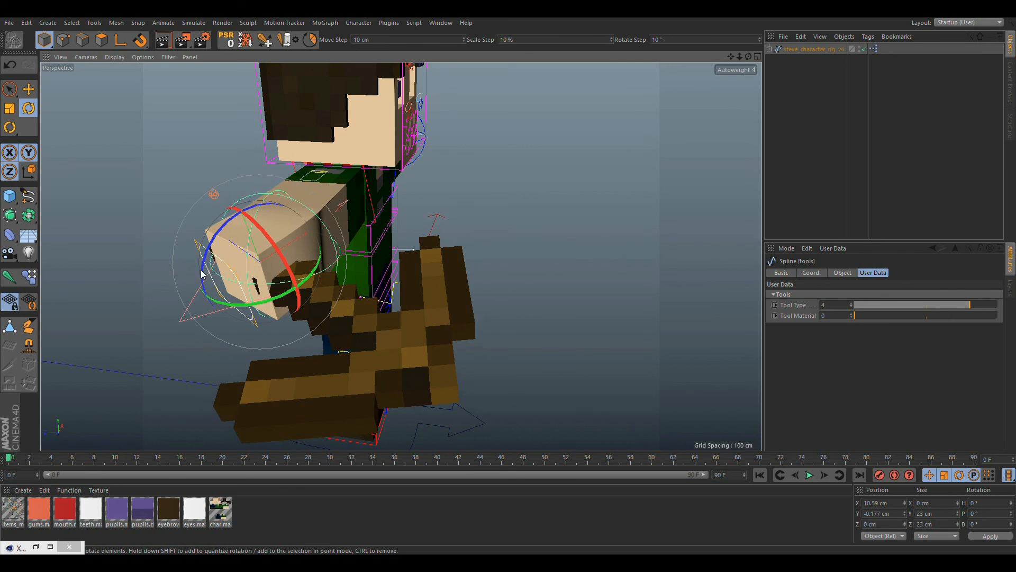
left_click_drag(201, 273, 219, 263, "alt")
left_click_drag(299, 290, 321, 267)
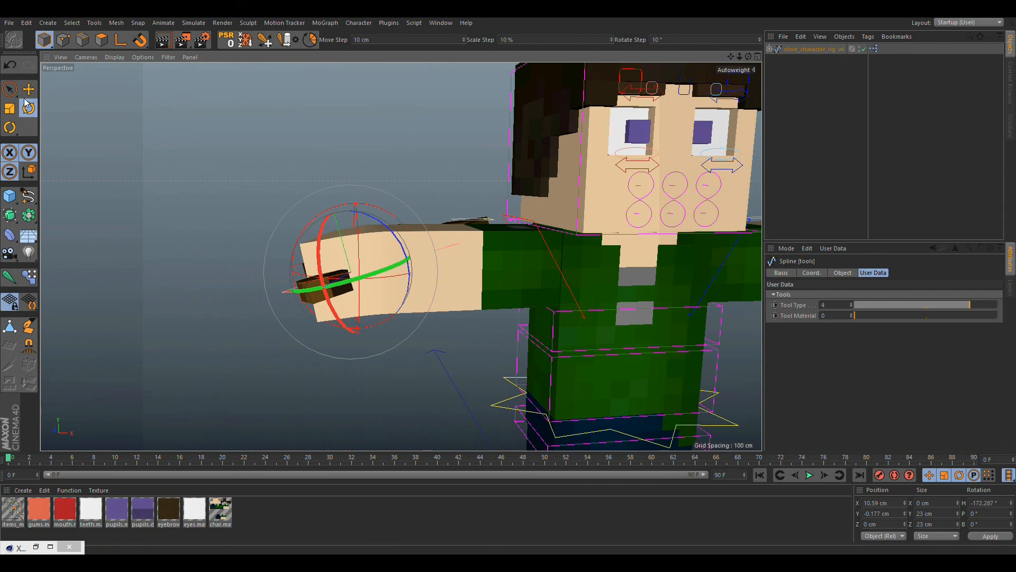
- Undo the wrist and pickaxe rotations and the right hand's Tool Type change
key("ctrl+z")
key("ctrl+z")
key("ctrl+z")
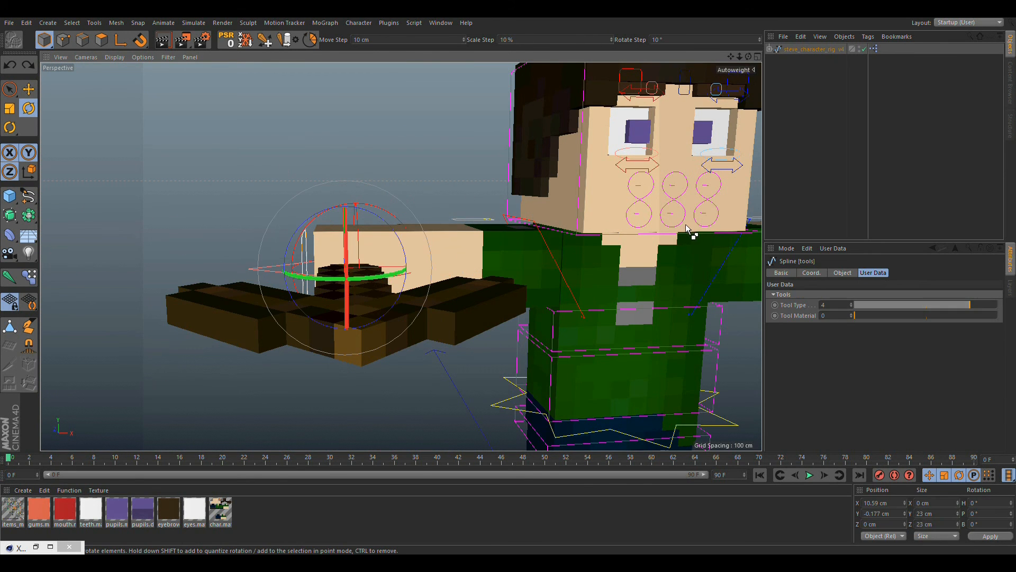
key("ctrl+z")
key("ctrl+z")
- Rotate the head controller to turn the character's head, undo the rotation, and clear the selection
middle_click_drag(682, 233, 379, 195, "alt")
middle_click_drag(503, 190, 310, 215, "alt")
middle_click_drag(523, 217, 574, 309, "alt")
middle_click_drag(470, 306, 500, 340, "alt")
left_click_drag(467, 363, 462, 342, "alt")
right_click_drag(466, 364, 450, 338, "alt")
mouse_move(436, 313)
left_mouse_down("alt")
mouse_move(361, 332)
mouse_move(437, 330)
left_mouse_up("alt")
middle_click_drag(439, 288, 430, 361, "alt")
left_click_drag(432, 366, 435, 325, "alt")
left_click(352, 337)
left_click_drag(352, 337, 458, 319)
key("ctrl+z")
key("ctrl+z")
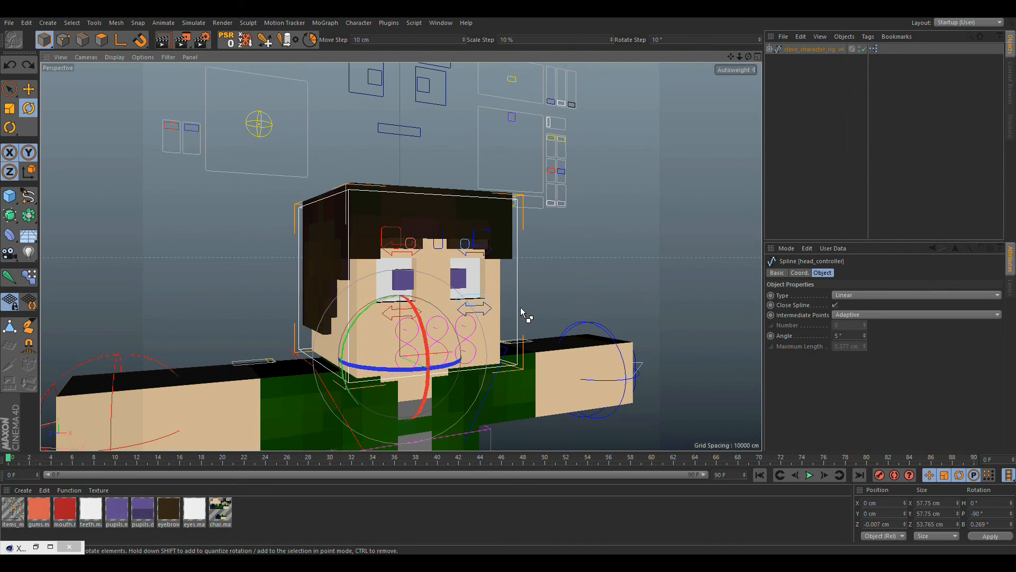
left_click(566, 286)
- Try moving the bottom middle mouth controller on the face and undo the move
left_click_drag(466, 275, 417, 255, "alt")
middle_click_drag(416, 258, 365, 282, "alt")
right_click_drag(408, 364, 386, 320, "alt")
middle_click_drag(385, 320, 388, 271, "alt")
right_click_drag(355, 327, 362, 283, "alt")
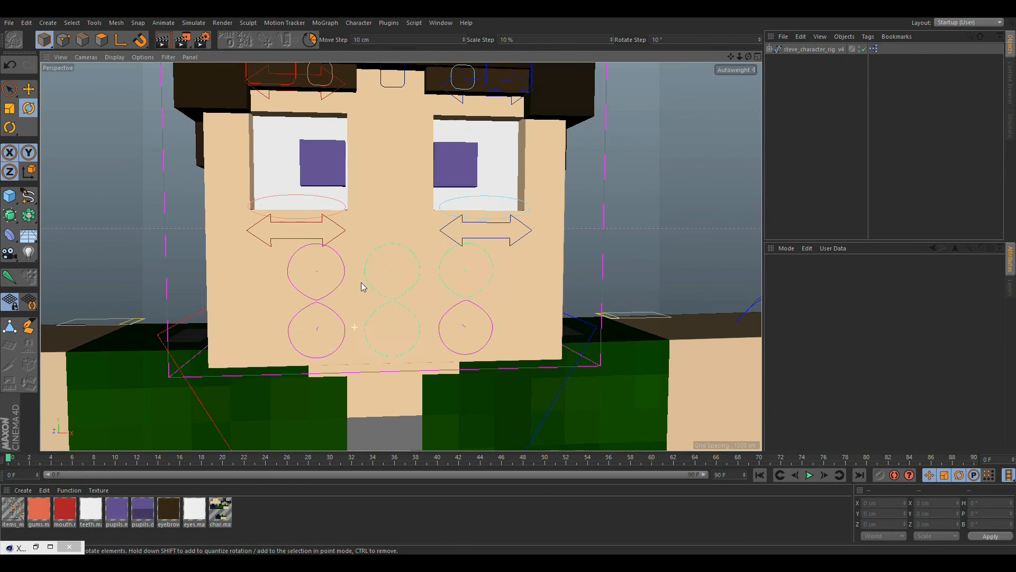
left_click(28, 90)
left_click(398, 316)
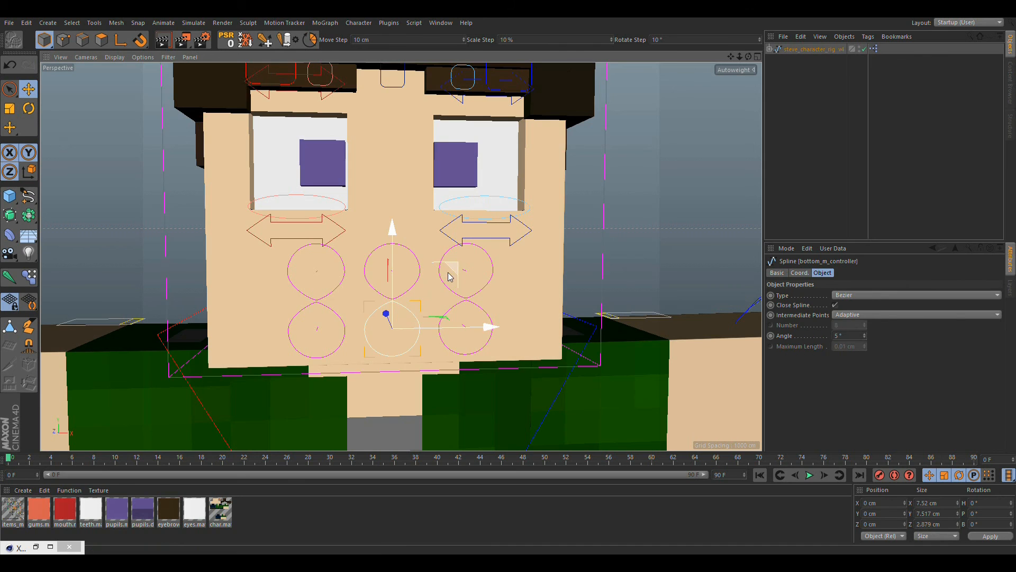
mouse_move(468, 290)
left_mouse_down()
mouse_move(461, 316)
mouse_move(460, 292)
left_mouse_up()
key("ctrl+z")
- Move the top middle mouth controller to about X 4.5 cm and Y 4.4 cm, try rotating it, and undo both changes
left_click(417, 276)
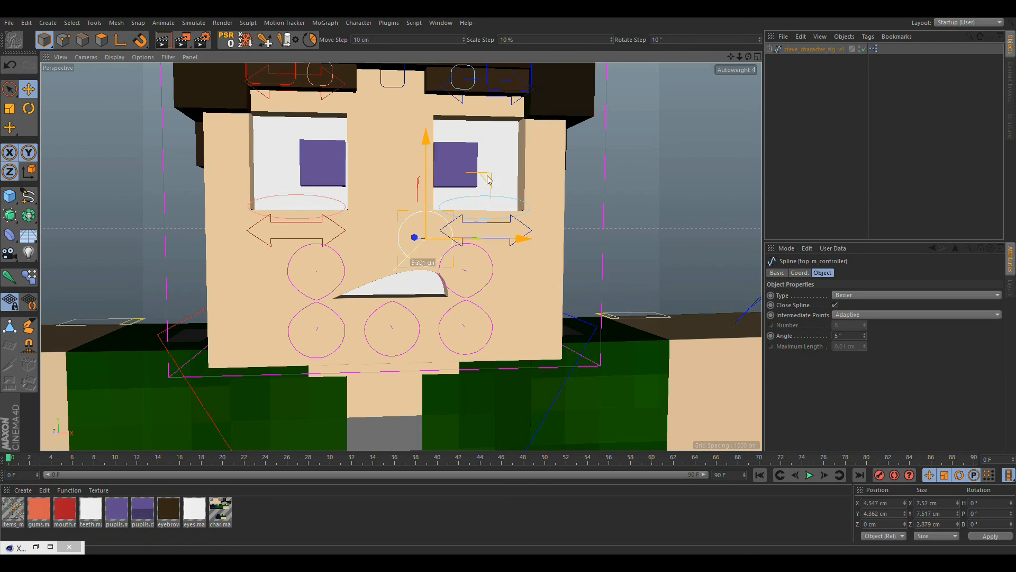
key("ctrl+z")
left_click(29, 108)
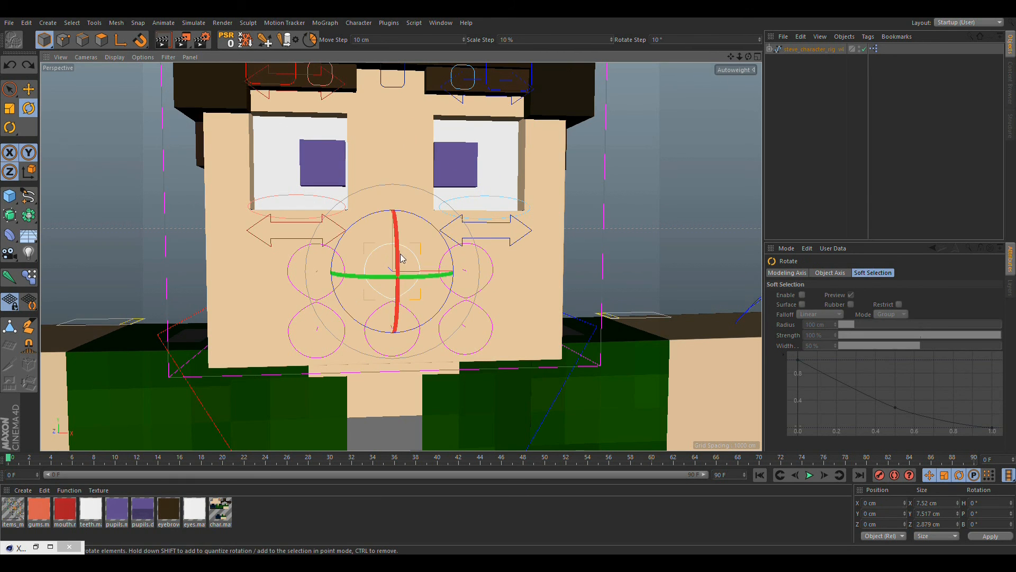
left_click_drag(424, 249, 400, 279, "alt")
key("ctrl+z")
- Raise the top middle mouth controller to about Y 0.9 cm and top_l_controller to about Y 3.2 cm
left_click(28, 88)
left_click(347, 300)
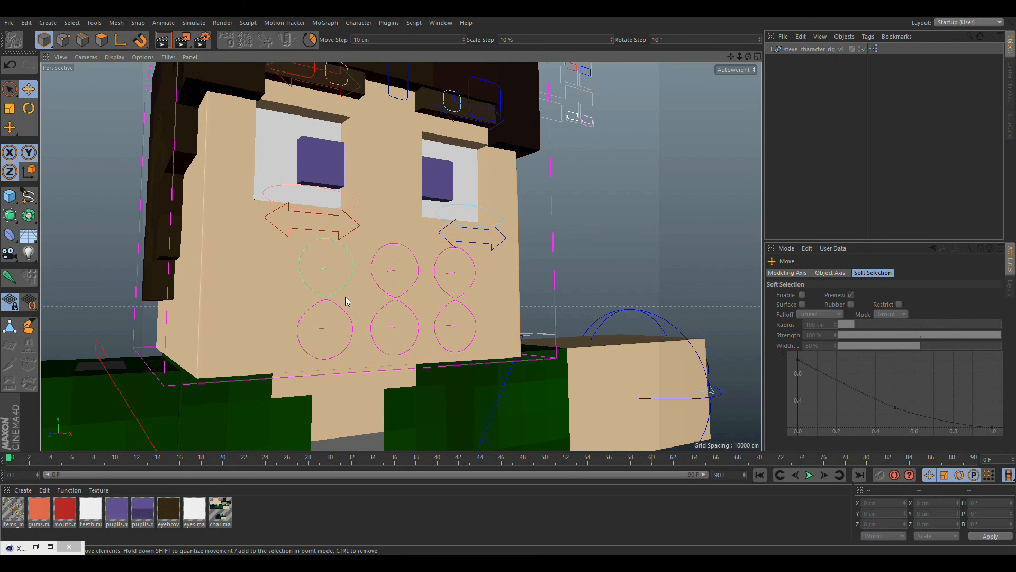
left_click(402, 294)
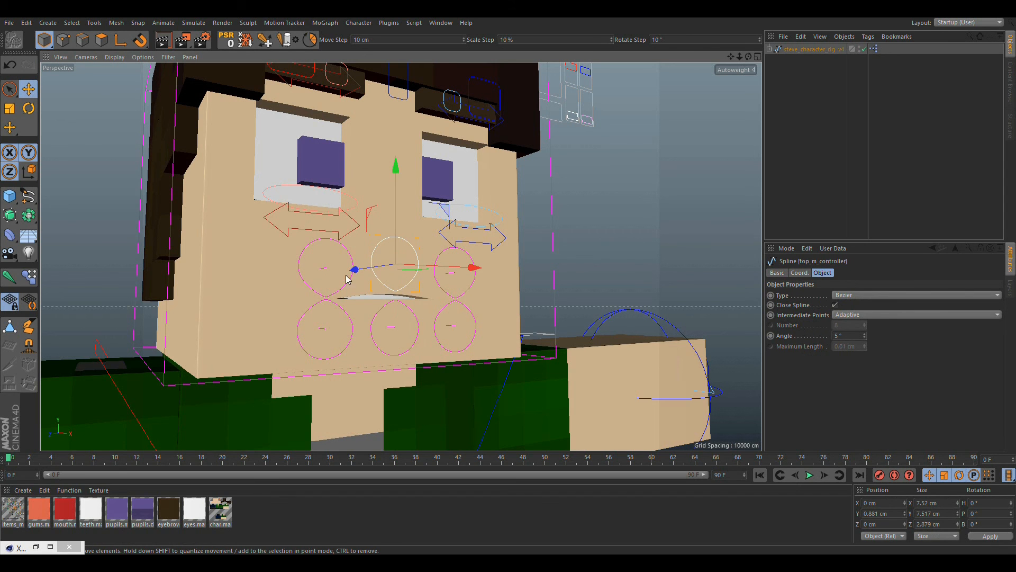
left_click_drag(393, 287, 373, 293, "alt")
scroll(320, 284, "down", 3)
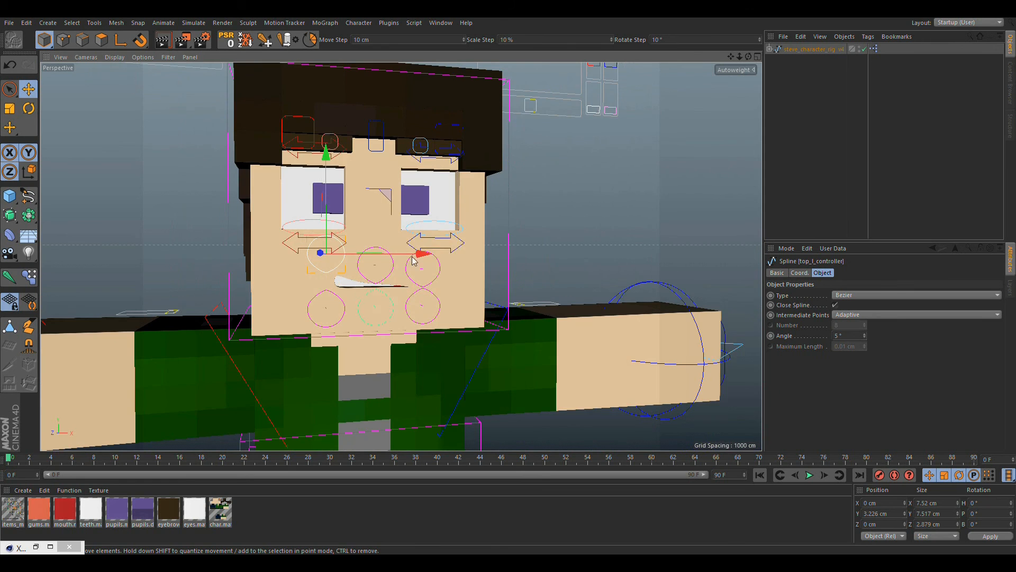
- Move mouth_controller in the panel above the head to about X -13.3 cm and Y -25.3 cm, and inspect the open mouth
middle_click_drag(428, 175, 391, 290, "alt")
scroll(360, 329, "down", 2)
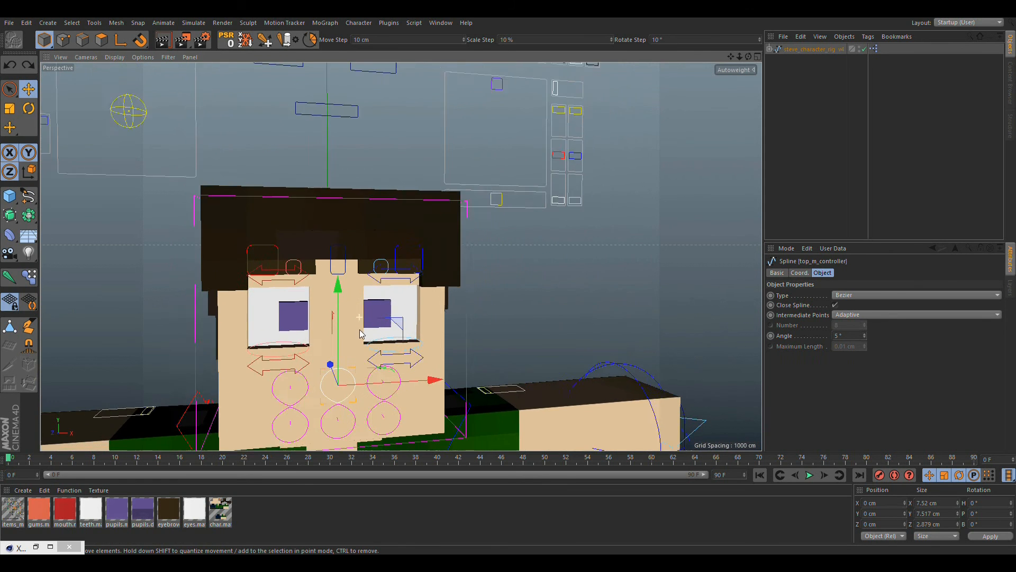
left_click_drag(514, 85, 401, 183)
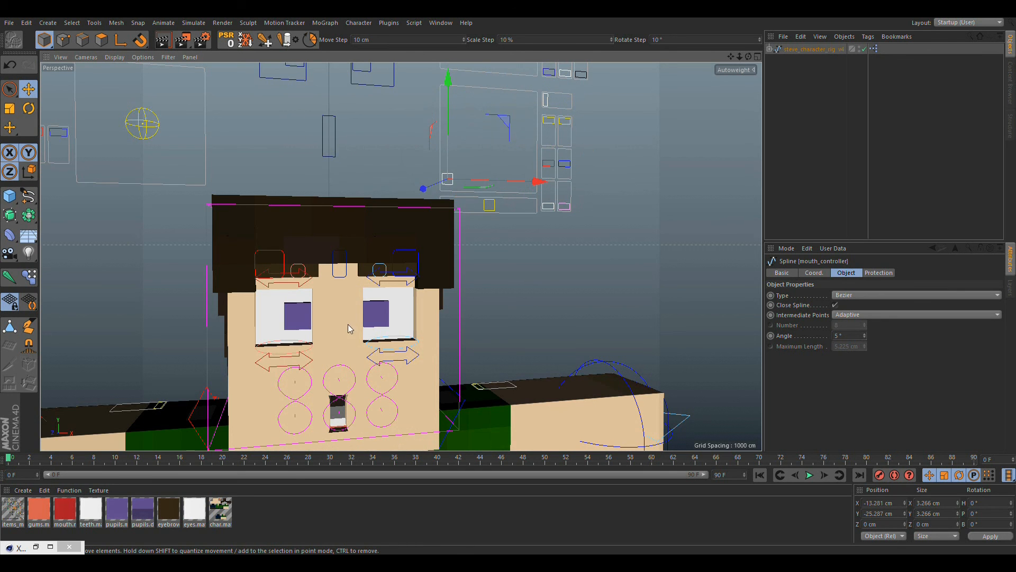
scroll(382, 383, "up", 5)
scroll(427, 236, "up", 10)
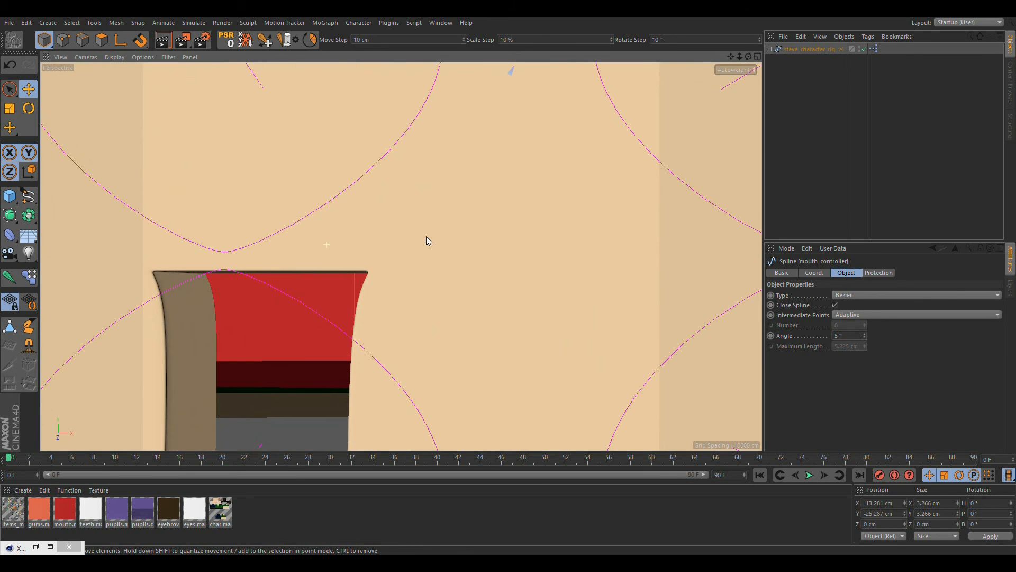
scroll(497, 154, "down", 12)
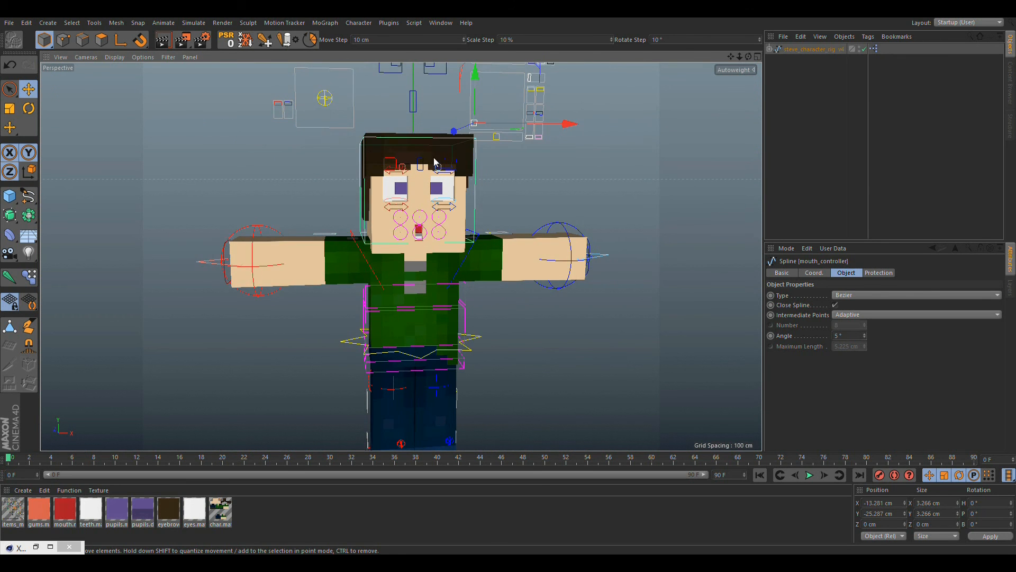
- Shift mouth_controller to about X -8.5 cm and Y -26.6 cm, and slide teeth_controller to about X 13.3 cm
middle_click_drag(434, 159, 397, 244, "alt")
left_click_drag(465, 192, 456, 240)
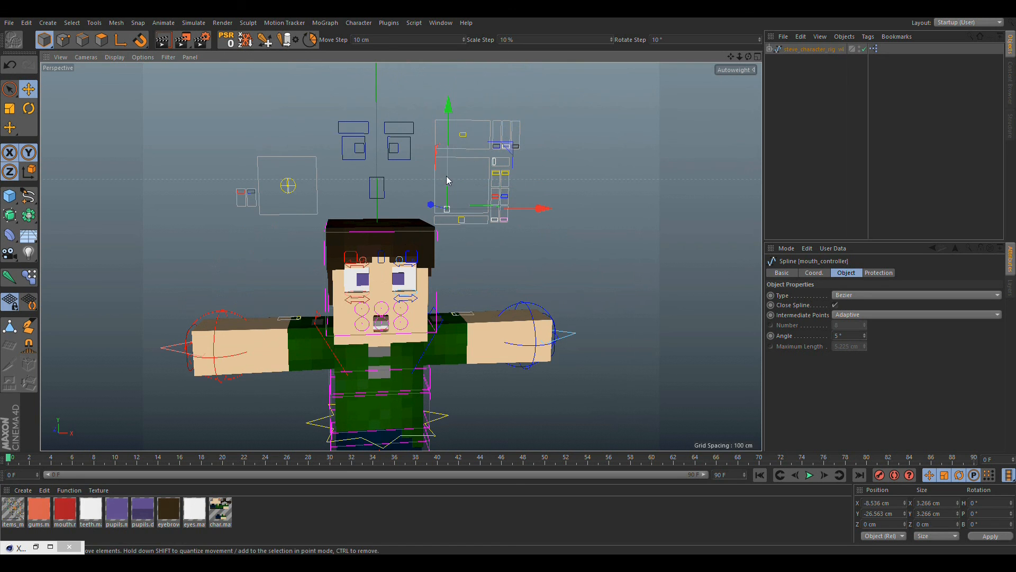
scroll(382, 311, "up", 5)
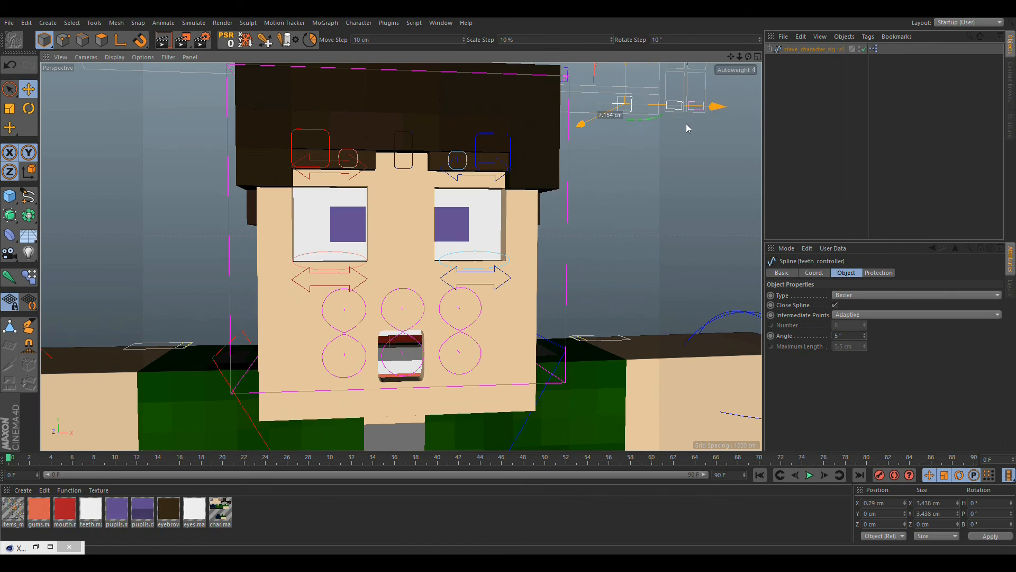
left_click_drag(432, 312, 536, 220, "alt")
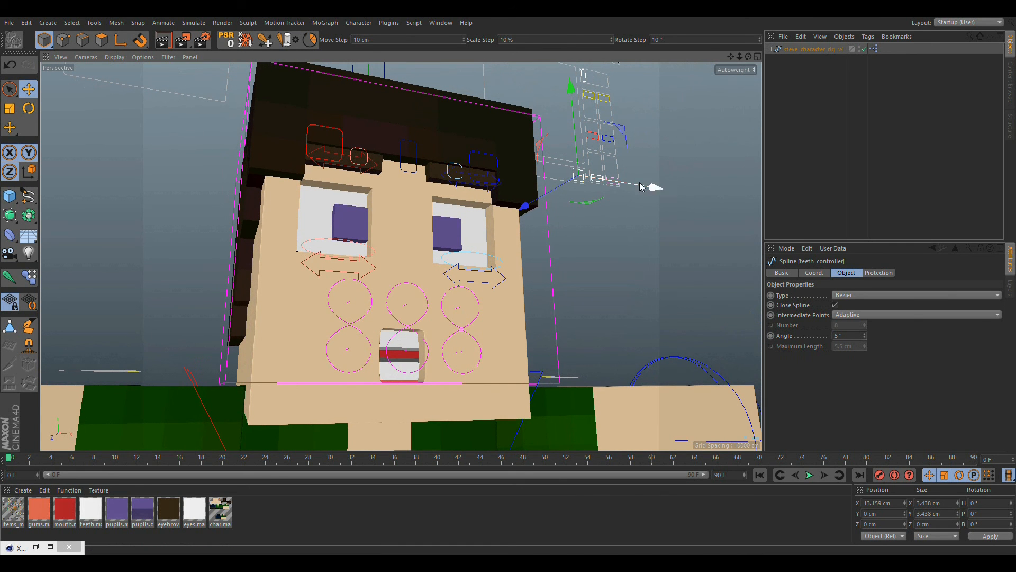
left_click_drag(256, 294, 305, 338, "alt")
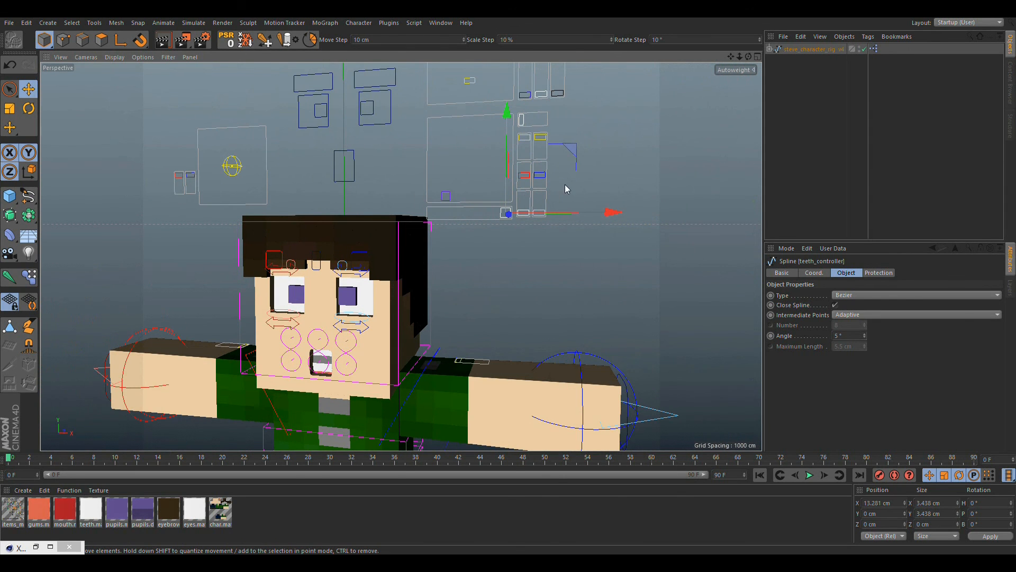
- Undo the teeth and mouth controller moves and clear the selection
key("ctrl+z")
key("ctrl+z")
key("ctrl+z")
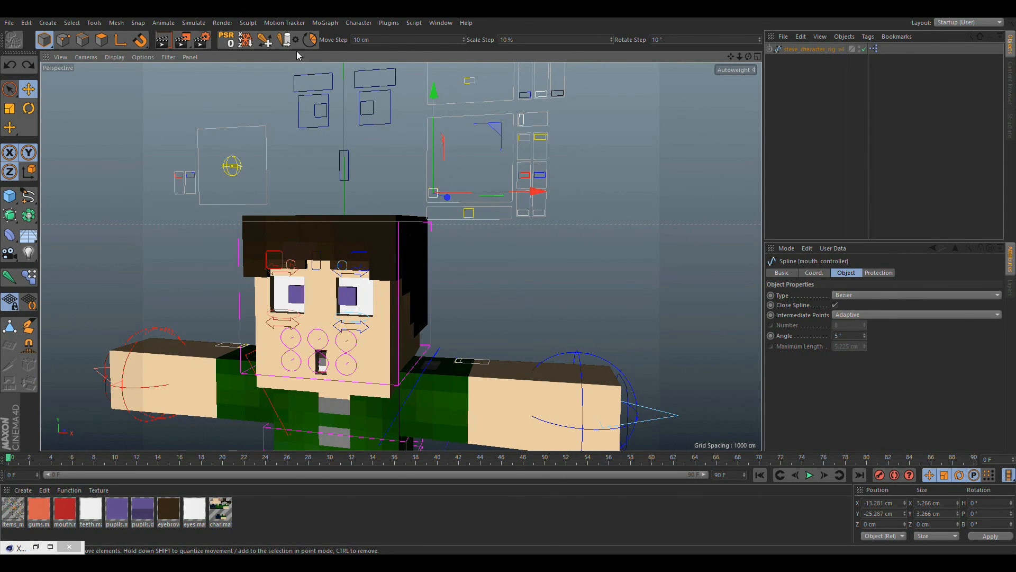
key("ctrl+z")
left_click(553, 274)
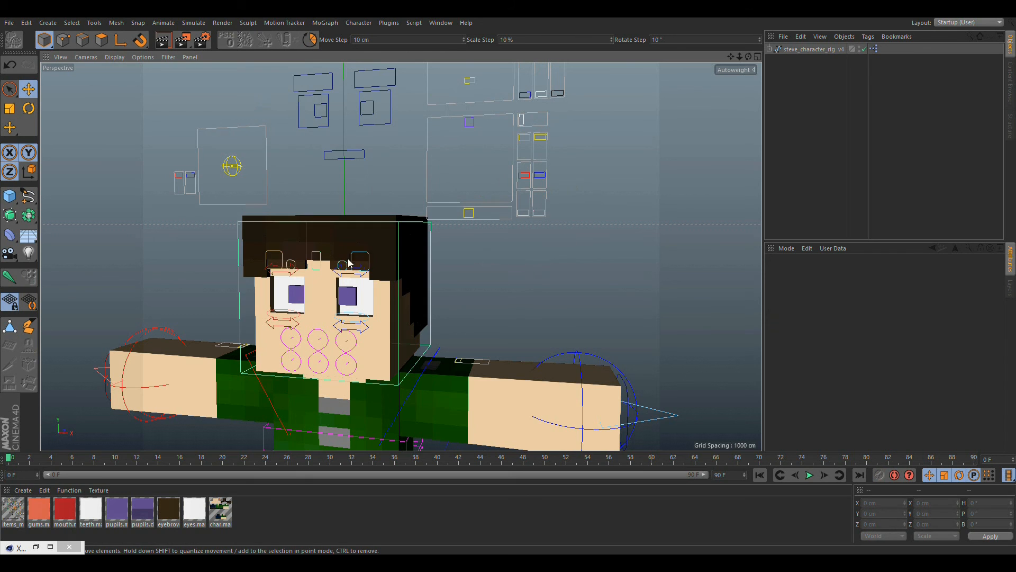
- Lower the mouth controller within its box above the head to open the character's mouth
middle_click_drag(332, 255, 334, 297, "alt")
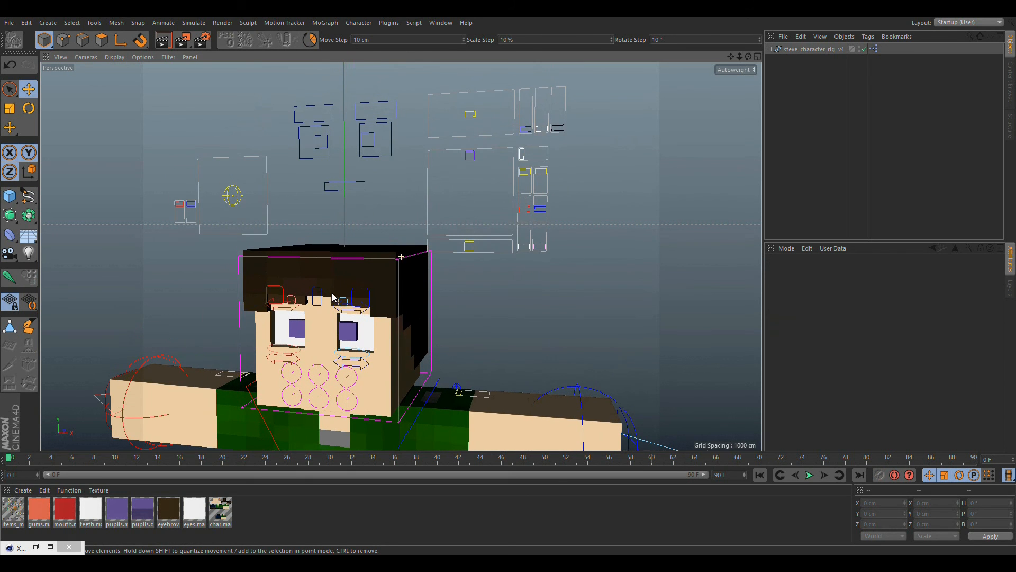
left_click(469, 153)
left_click_drag(471, 134, 476, 203)
- Raise the mouth_depth controller to 6.25 cm along Y and inspect the inside of the mouth from below
scroll(372, 395, "up", 6)
mouse_move(374, 396)
left_mouse_down("alt")
mouse_move(438, 367)
mouse_move(433, 303)
mouse_move(408, 320)
mouse_move(454, 342)
mouse_move(418, 243)
mouse_move(345, 352)
mouse_move(423, 334)
left_mouse_up("alt")
right_click_drag(423, 333, 476, 318, "alt")
left_click_drag(439, 333, 592, 115, "alt")
left_click_drag(568, 191, 497, 208, "alt")
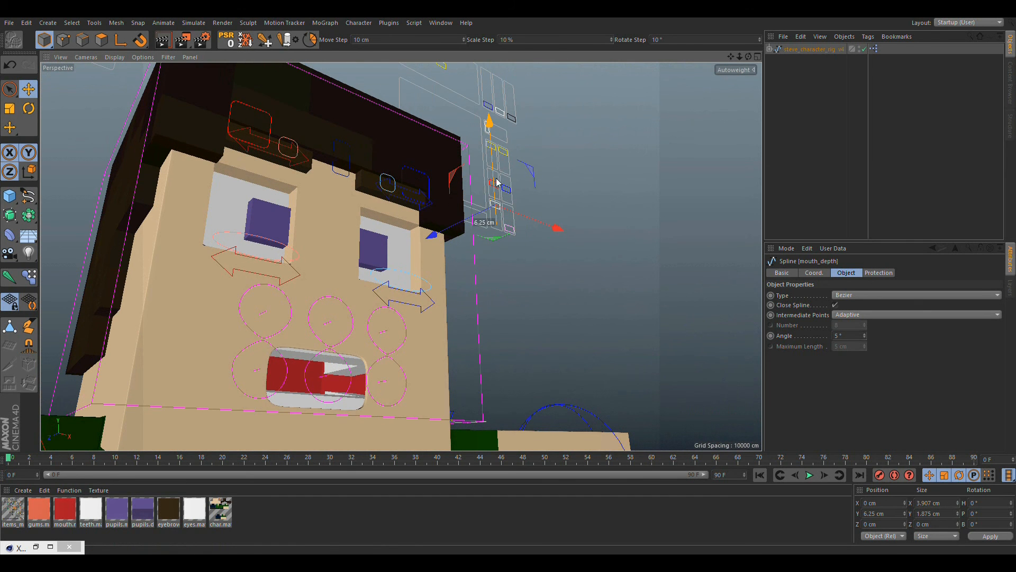
scroll(370, 374, "up", 8)
left_click_drag(371, 377, 344, 319, "alt")
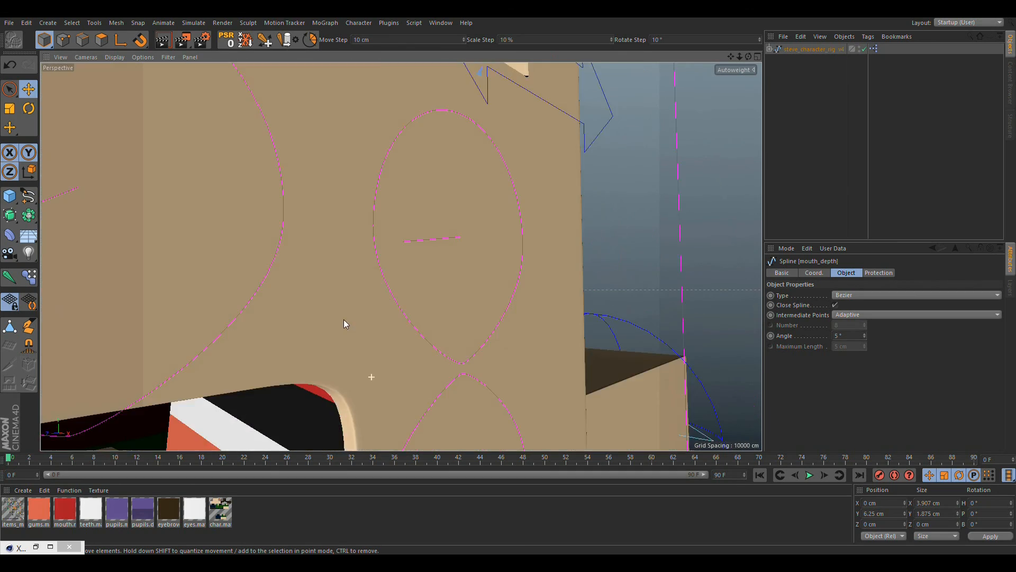
- Return the mouth_depth controller to the base of its slot and clear the selection
scroll(342, 324, "down", 8)
left_click_drag(331, 369, 321, 306, "alt")
scroll(322, 306, "down", 3)
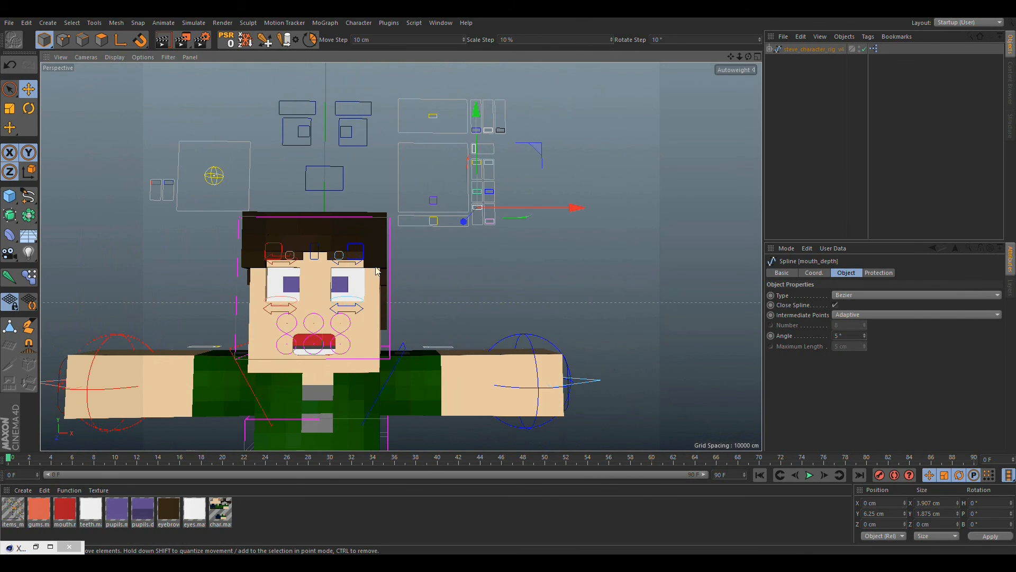
scroll(359, 317, "up", 2)
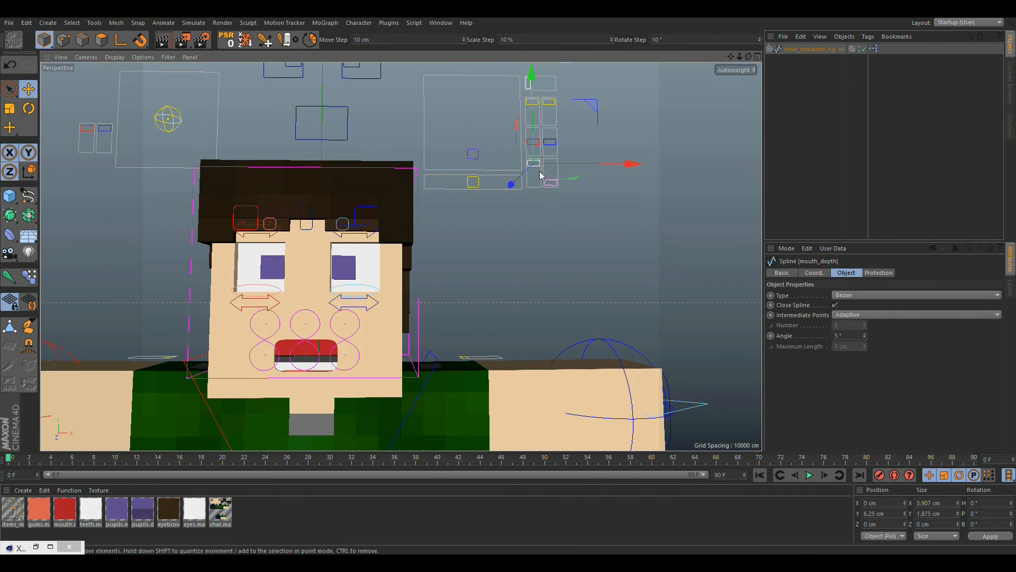
left_click(529, 247)
- Raise dimples_controller to about 12.3 cm along Y and inspect the cheeks and mouth corners from the sides
middle_click_drag(364, 254, 427, 313, "alt")
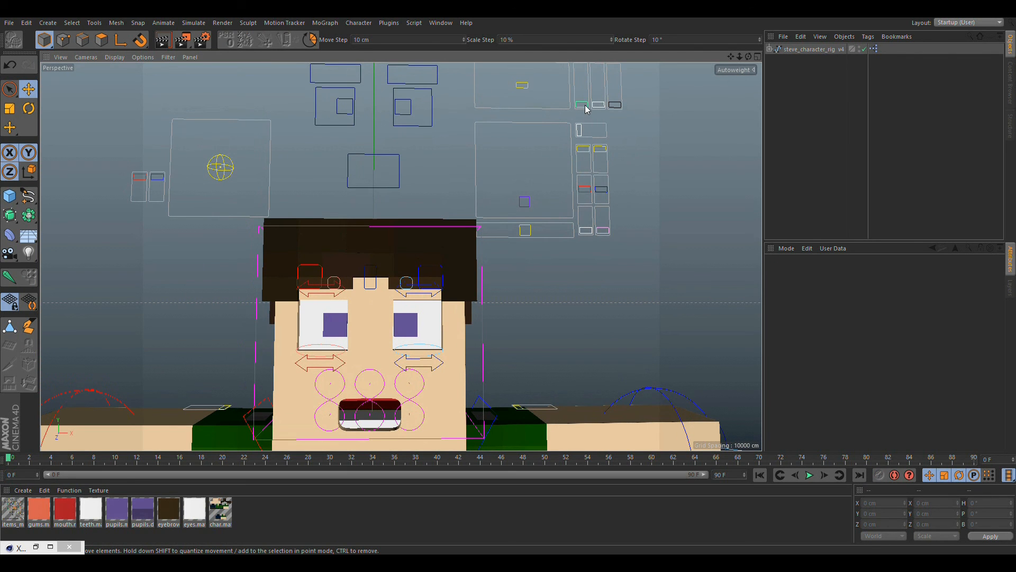
left_click(582, 105)
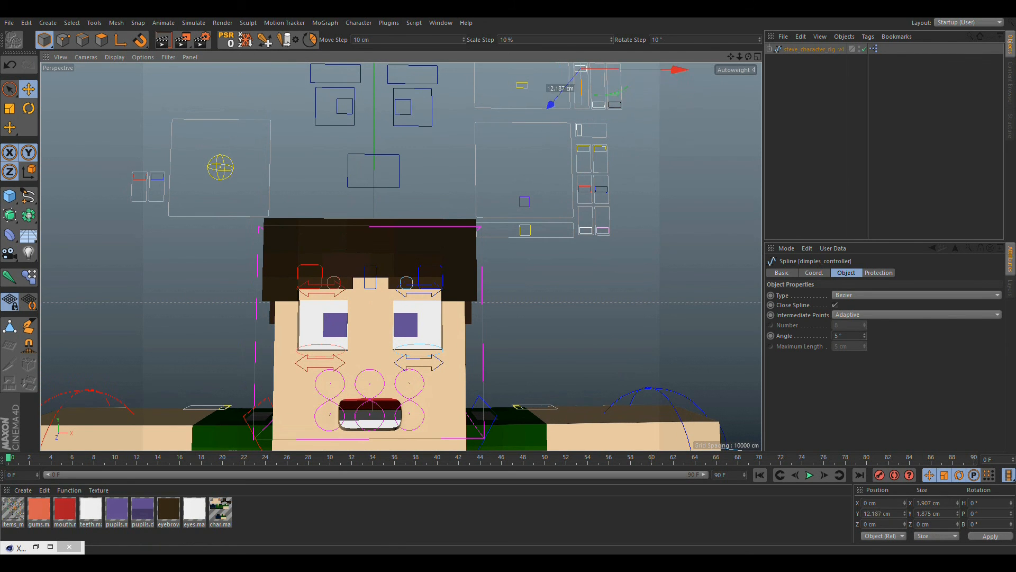
left_click_drag(416, 372, 330, 381, "alt")
right_click_drag(424, 415, 527, 359, "alt")
left_click_drag(323, 377, 466, 307, "alt")
right_click_drag(467, 307, 423, 328, "alt")
left_click_drag(424, 332, 541, 211, "alt")
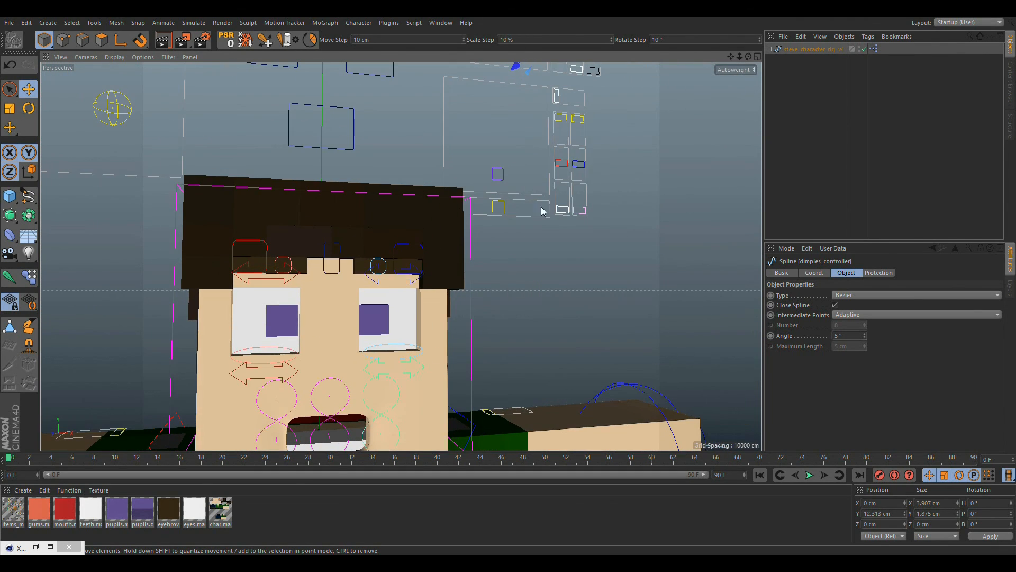
- Undo the dimples_controller move, select top_r_controller above the mouth corner for a closer view, and clear the selection
scroll(391, 248, "down", 3)
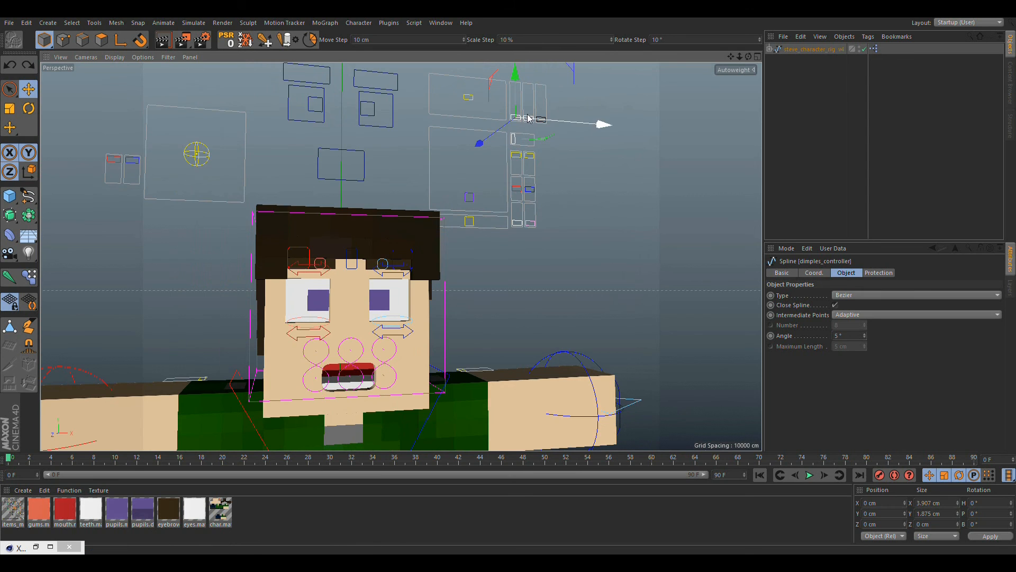
scroll(463, 317, "up", 5)
left_click(386, 380)
left_click_drag(385, 380, 425, 390, "alt")
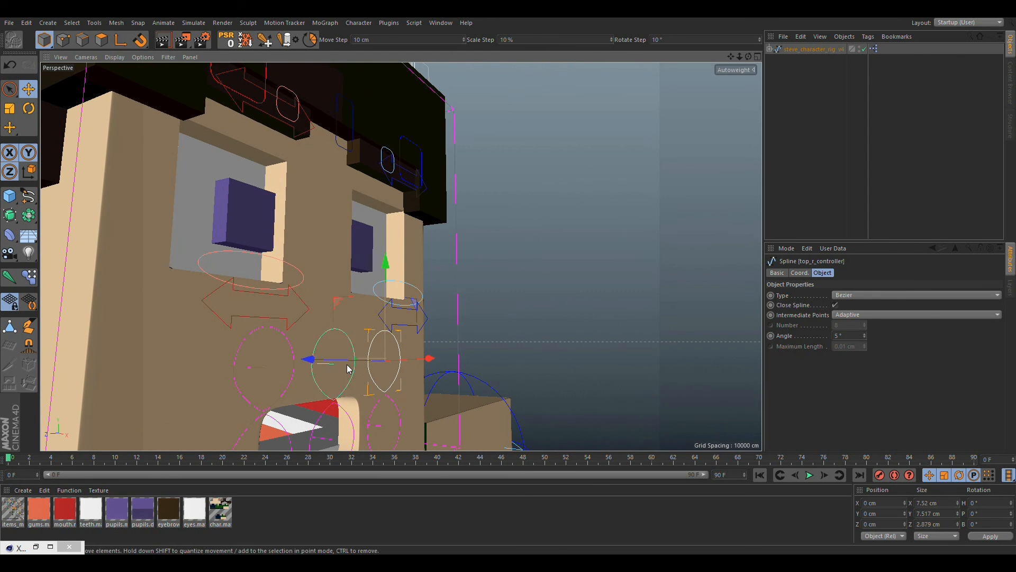
left_click(500, 310)
left_click_drag(528, 284, 329, 267, "alt")
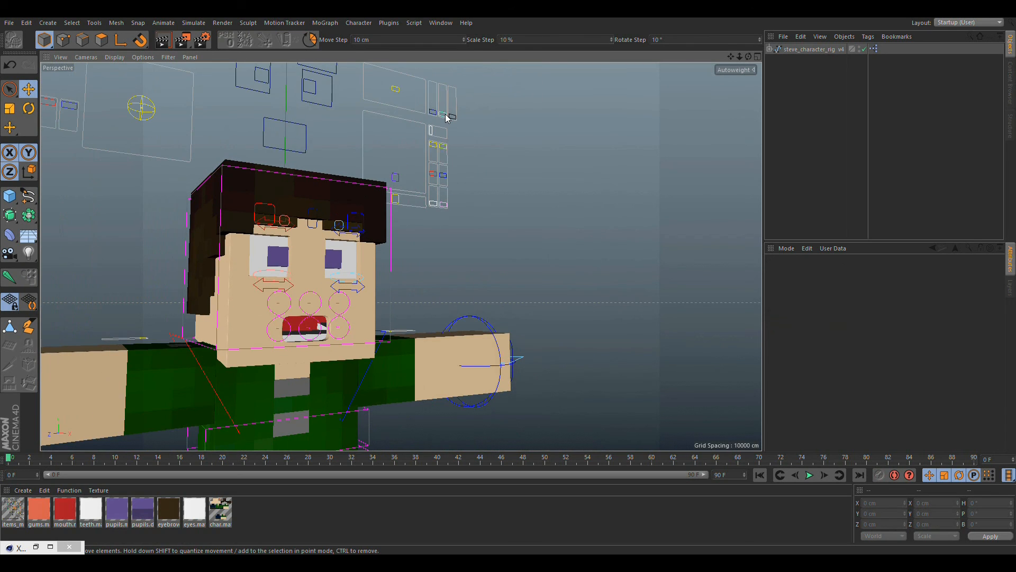
- Raise blowing_controller to 12.5 cm along Y to puff out the character's cheeks
left_click(447, 115)
scroll(356, 337, "up", 5)
left_click_drag(383, 312, 376, 238, "alt")
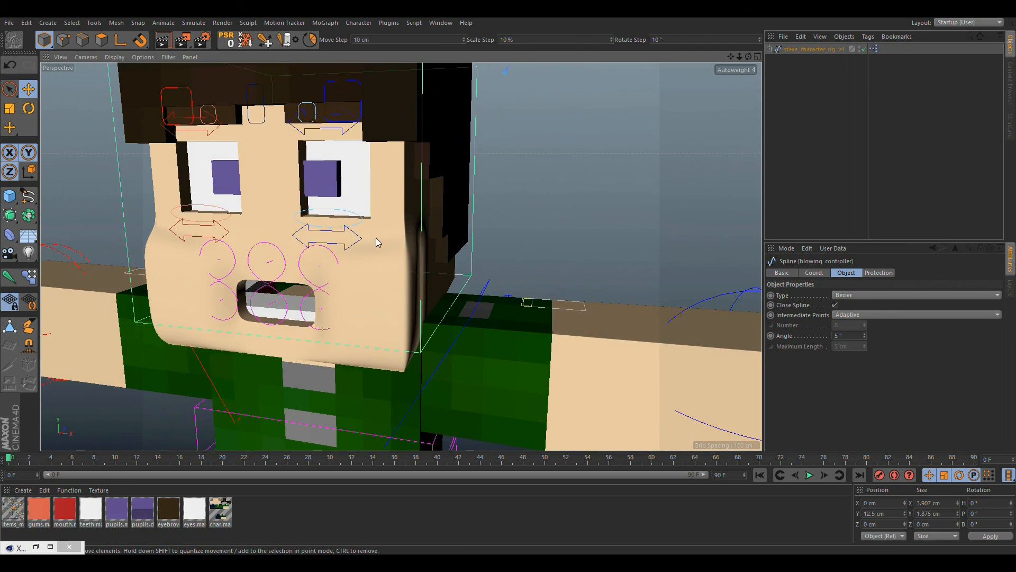
- Examine the cheek deformation close up from the side and from the front
right_click_drag(386, 236, 498, 222, "alt")
left_click_drag(432, 231, 361, 214, "alt")
mouse_move(472, 183)
left_mouse_down("alt")
mouse_move(506, 207)
mouse_move(473, 176)
left_mouse_up("alt")
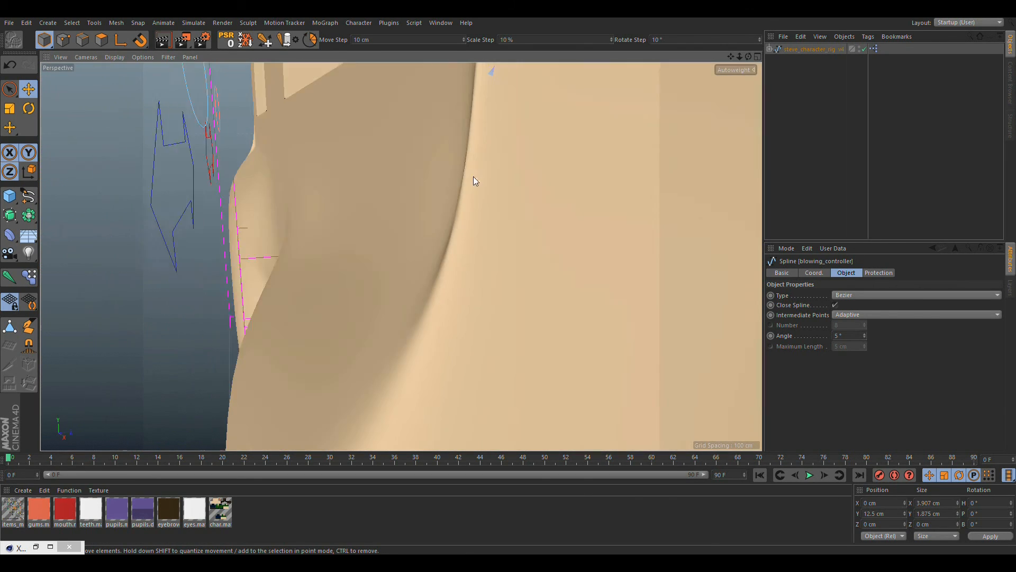
right_click_drag(473, 176, 430, 270, "alt")
left_click_drag(434, 231, 430, 279, "alt")
right_click_drag(430, 279, 409, 276, "alt")
left_click_drag(409, 275, 497, 275, "alt")
- Try mouth_controller at about X -9.4 cm and Y -25.8 cm with the cheeks puffed, and undo the move
middle_click_drag(409, 270, 408, 303, "alt")
left_click_drag(408, 304, 413, 328, "alt")
middle_click_drag(403, 257, 409, 340, "alt")
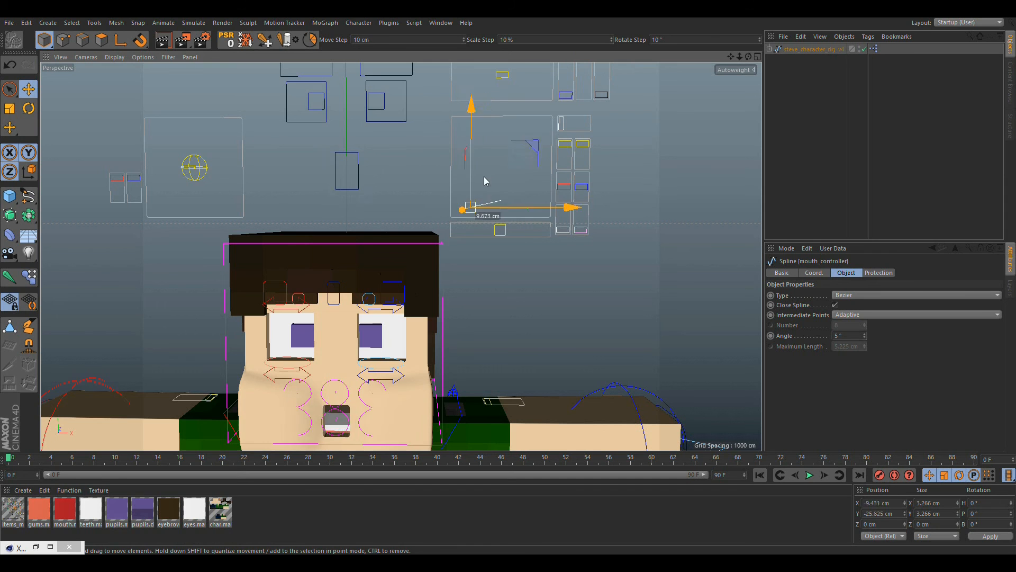
left_click_drag(534, 155, 617, 184)
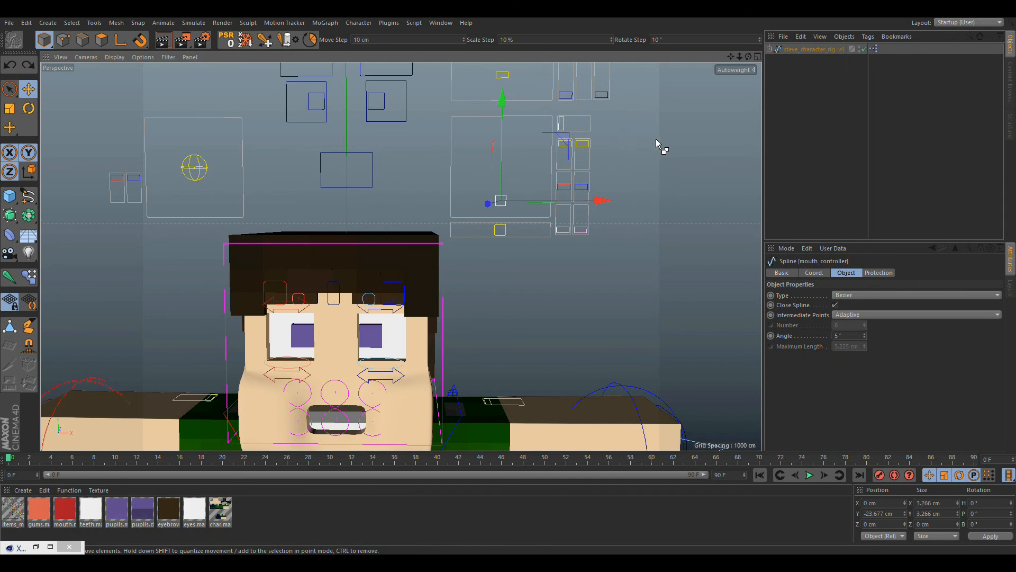
- Raise the ffff_sound controller to the upper end of its slot and inspect the lips against the teeth
left_click(605, 93)
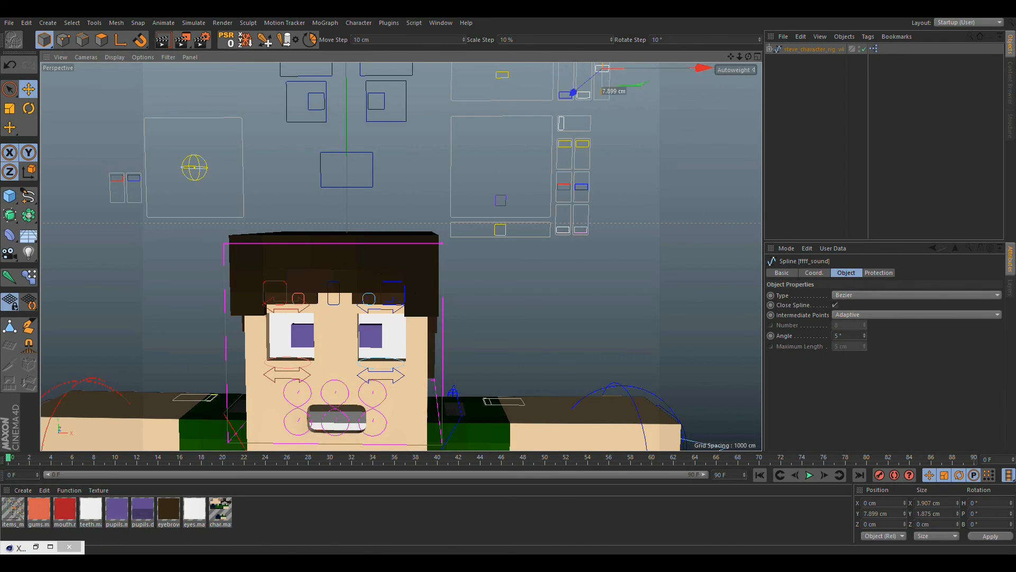
left_click_drag(469, 290, 424, 311, "alt")
middle_click_drag(424, 310, 400, 238, "alt")
left_click_drag(400, 238, 318, 302, "alt")
right_click_drag(318, 302, 365, 300, "alt")
mouse_move(365, 300)
left_mouse_down("alt")
mouse_move(294, 297)
mouse_move(275, 283)
mouse_move(373, 304)
left_mouse_up("alt")
right_click_drag(373, 305, 305, 302, "alt")
- Slide teeth_controller to about X 13.3 cm, view the teeth from the front, and undo the move
middle_click_drag(305, 302, 301, 365, "alt")
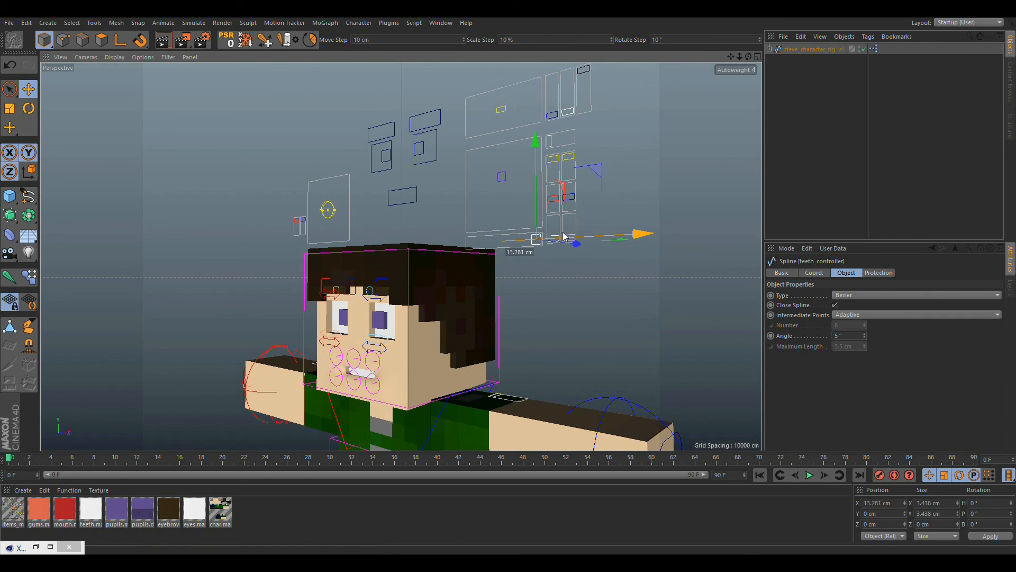
left_click_drag(565, 235, 470, 249, "alt")
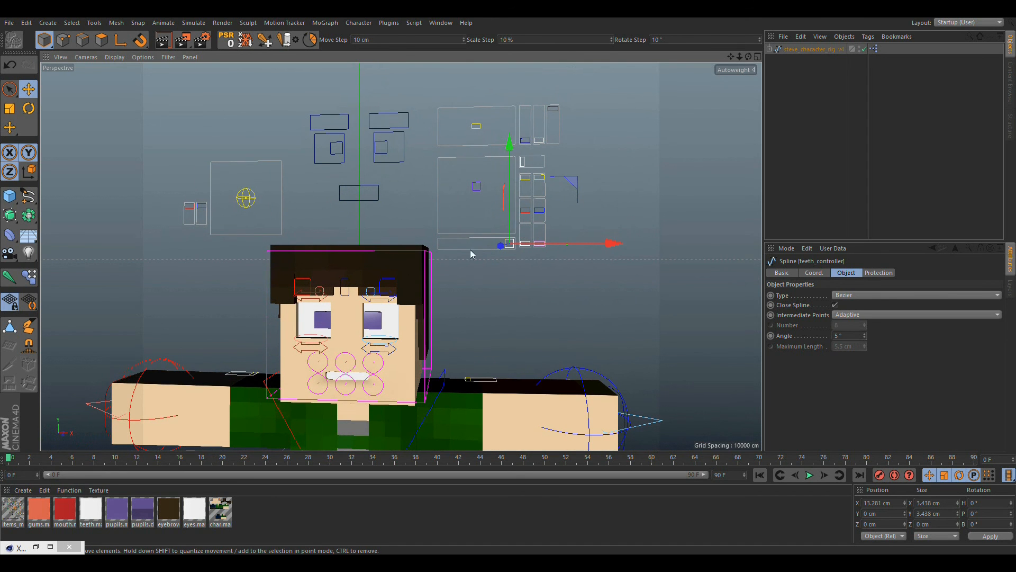
left_click(502, 168)
- Shift position_m_controller to about X -7.3 cm and Y -6.25 cm to relocate the mouth on the face
left_click(476, 126)
left_click_drag(501, 104, 528, 157)
scroll(345, 363, "up", 3)
left_click_drag(344, 363, 370, 318, "alt")
left_click_drag(458, 69, 471, 140)
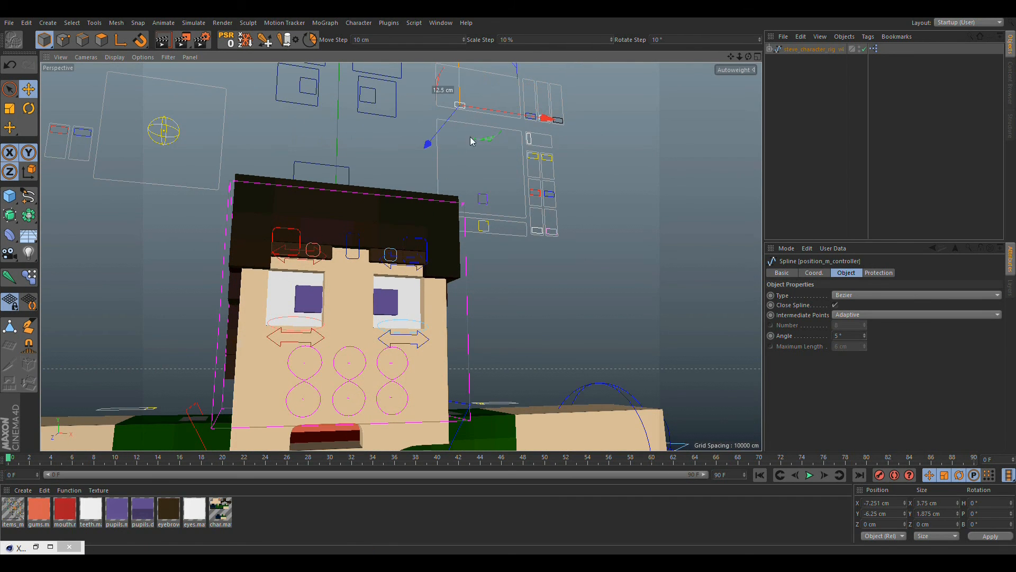
- Examine the lowered mouth and the stretched chin from the front, below and close up
middle_click_drag(336, 443, 345, 275, "alt")
left_click_drag(345, 275, 350, 299, "alt")
scroll(387, 267, "up", 6)
scroll(351, 299, "down", 6)
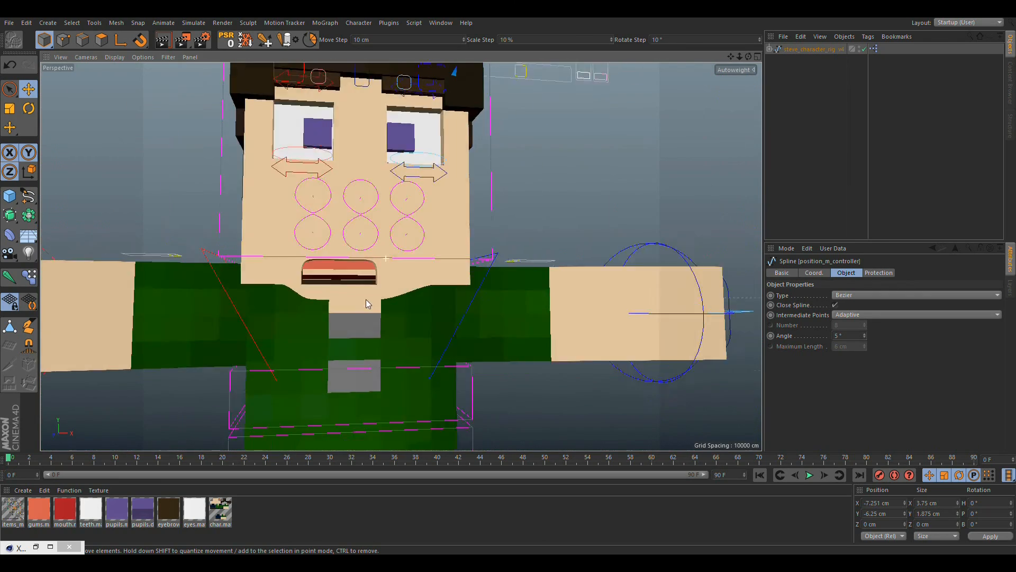
scroll(374, 318, "down", 1)
middle_click_drag(373, 318, 375, 382, "alt")
left_click_drag(356, 301, 355, 266, "alt")
scroll(353, 351, "up", 8)
left_click_drag(466, 310, 441, 253, "alt")
scroll(441, 252, "down", 8)
middle_click_drag(399, 224, 331, 351, "alt")
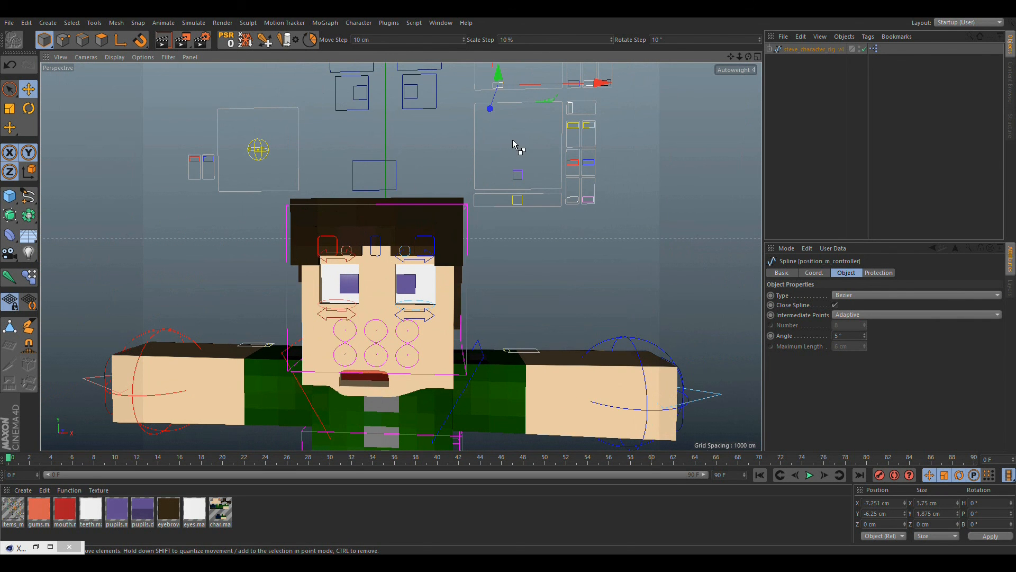
- Undo the position_m_controller move and raise mouth_controller to the upper edge of its box to close the mouth
key("ctrl+z")
key("ctrl+z")
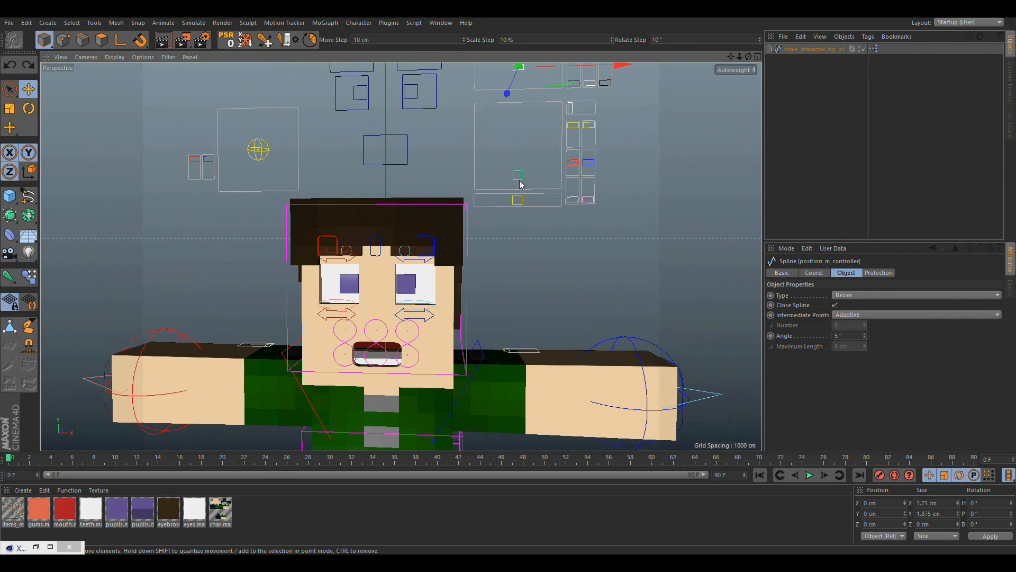
left_click_drag(511, 159, 510, 130)
- Try position_m_controller at about X 10.7 cm and Y -6.25 cm with the mouth closed, undo it, and clear the selection
left_click(521, 69)
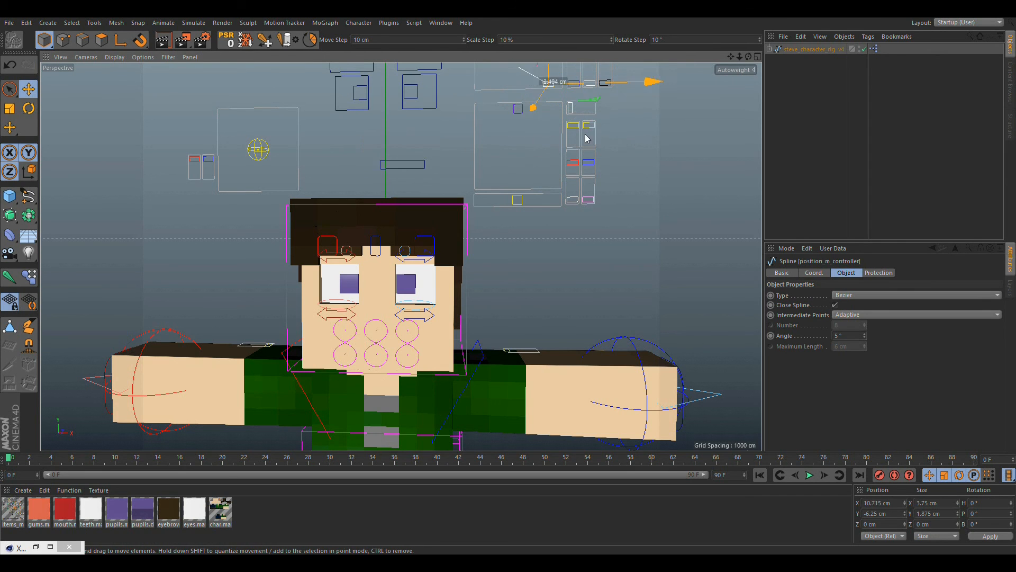
left_click(621, 182)
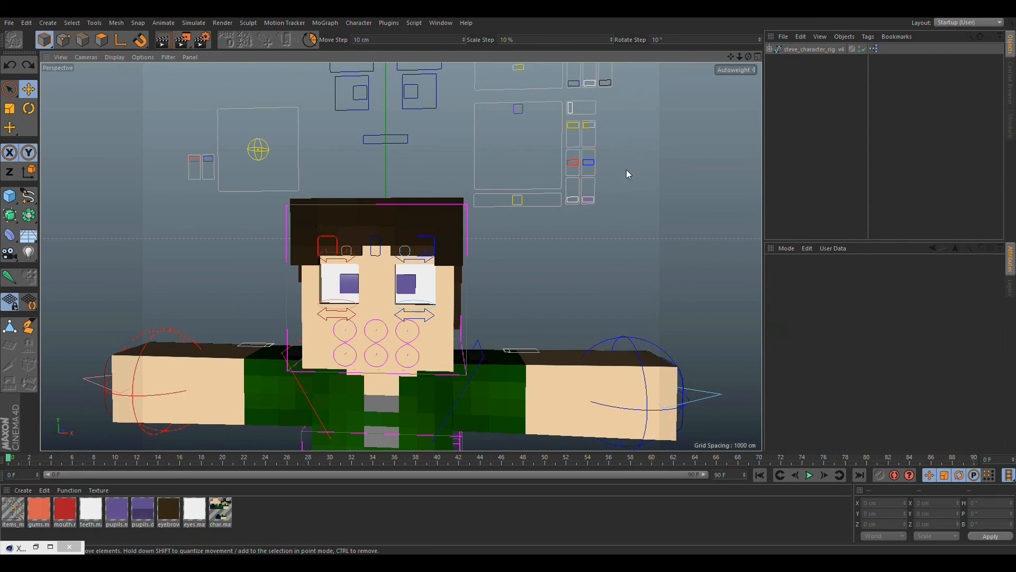
middle_click_drag(442, 221, 410, 282, "alt")
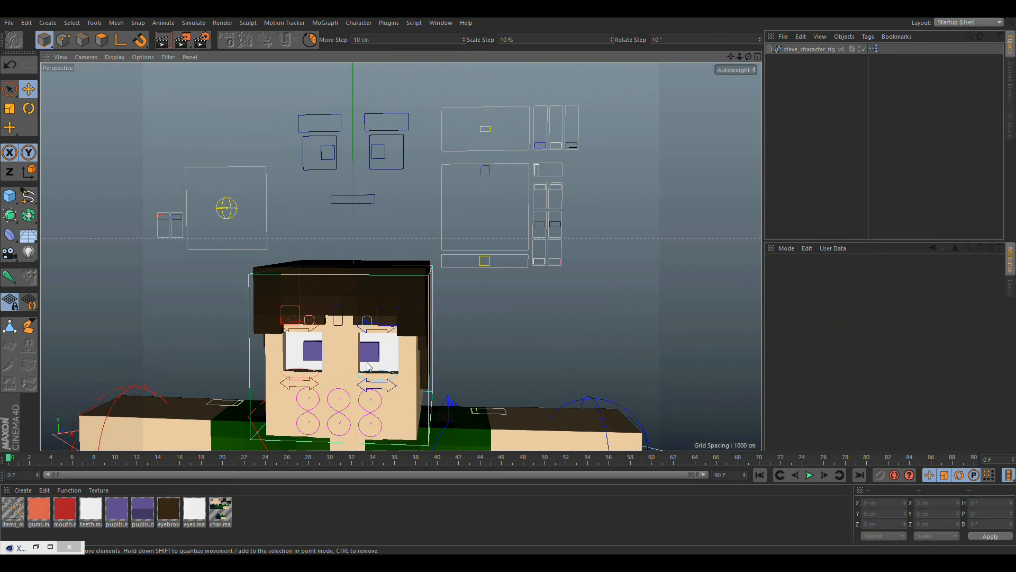
- Try moving eyelid_l_bottom around the left eye, view the lower eyelid from other angles, and undo the moves
middle_click_drag(369, 380, 421, 301, "alt")
scroll(423, 300, "up", 6)
left_click(332, 283)
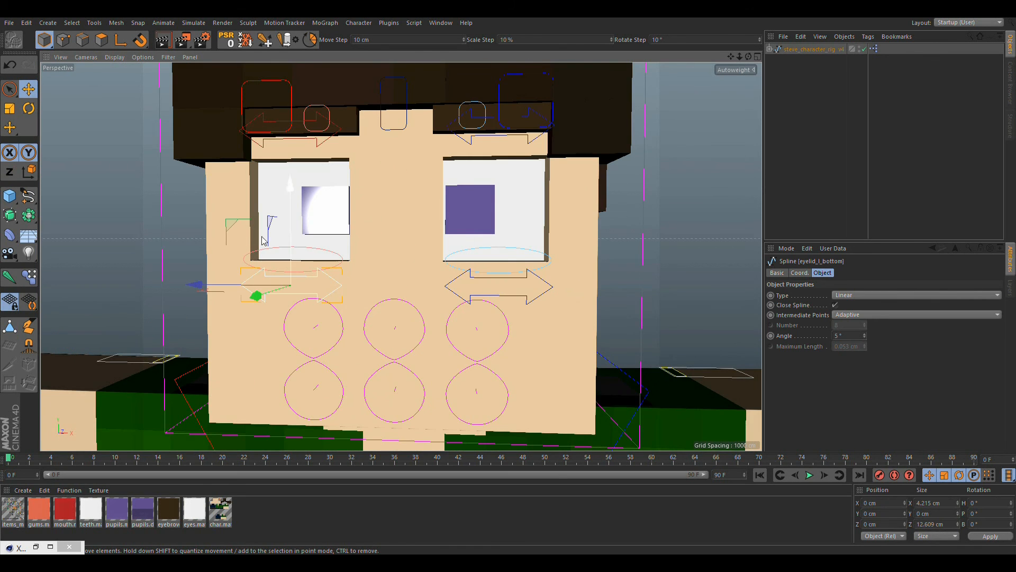
left_click_drag(232, 231, 290, 341)
key("ctrl+z")
right_click_drag(329, 297, 402, 277, "alt")
left_click_drag(402, 277, 374, 350, "alt")
right_click_drag(374, 350, 351, 362, "alt")
left_click_drag(351, 362, 371, 318, "alt")
key("ctrl+z")
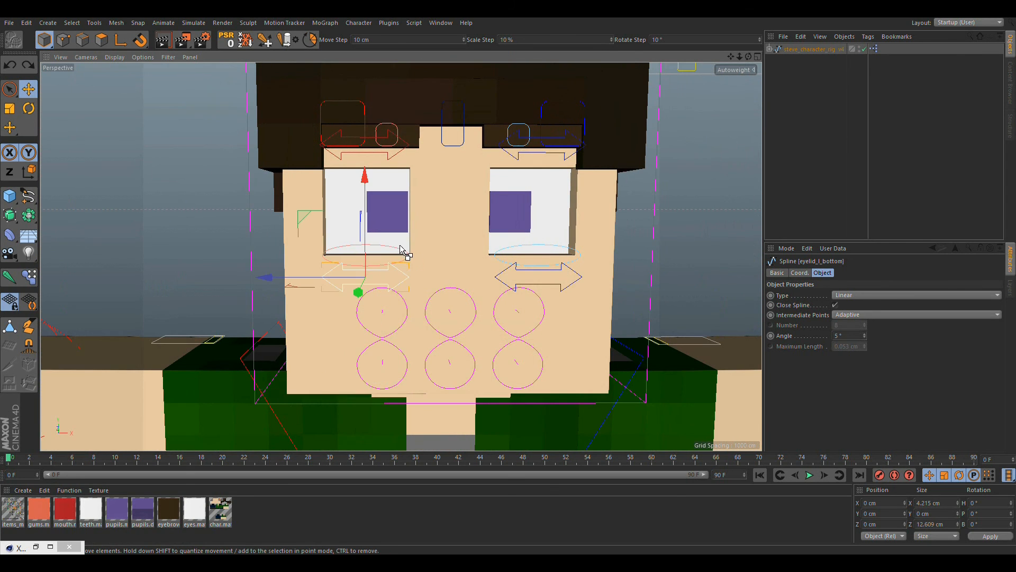
- Try moving cheek_l_control on its own and together with eyelid_l_bottom, and undo all of these moves
left_click(405, 247)
left_click_drag(369, 196, 374, 223)
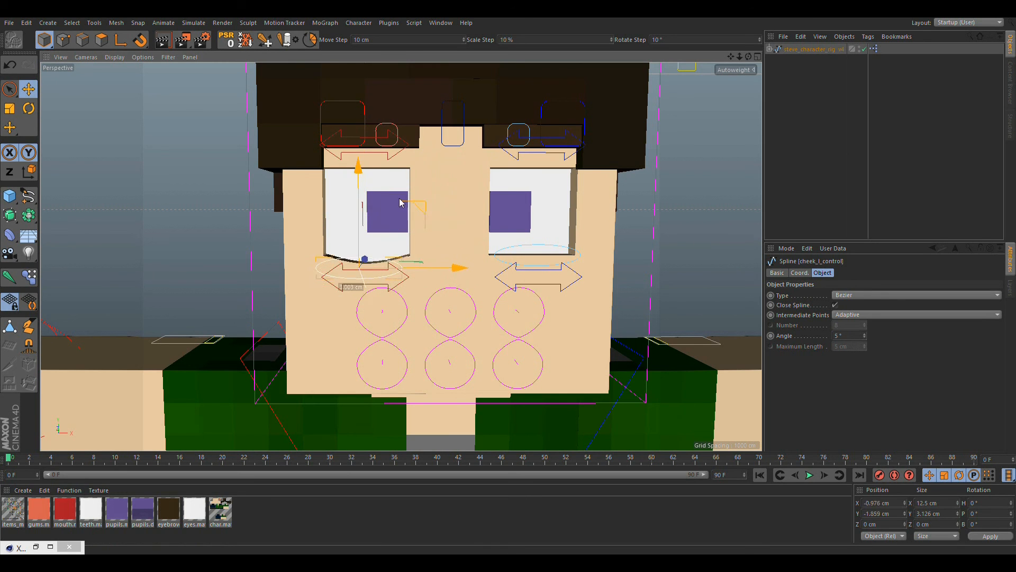
left_click(418, 256, "shift")
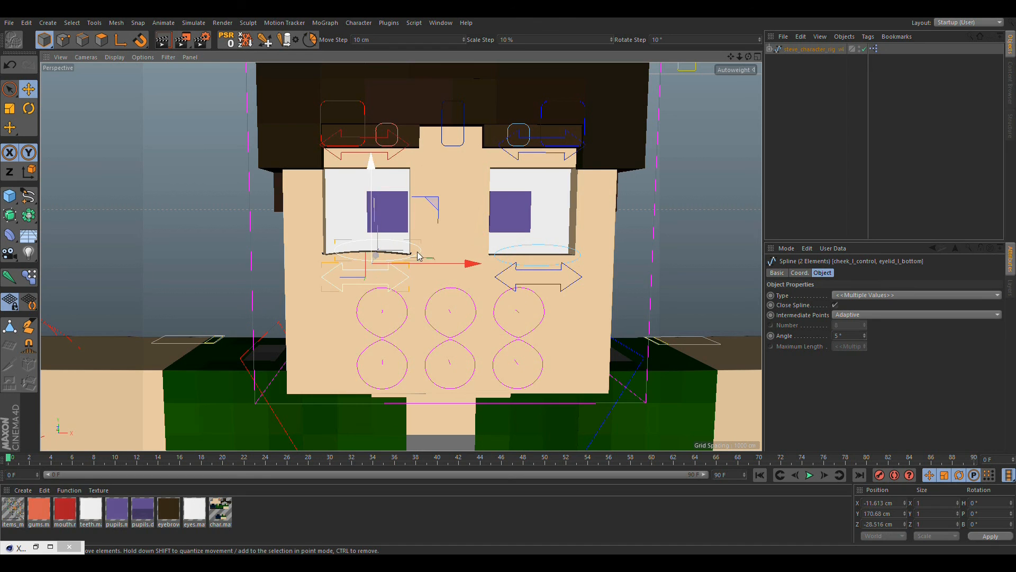
left_click_drag(433, 209, 353, 196)
key("ctrl+z")
key("ctrl+z")
key("ctrl+z")
key("ctrl+z")
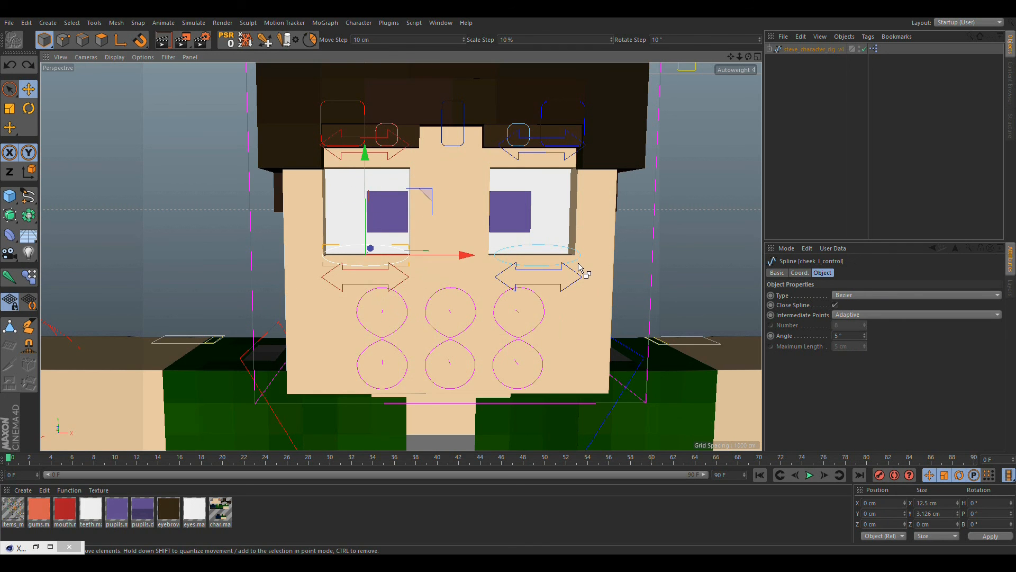
- Try moving eyelid_r_bottom below the right eye and undo the move
left_click_drag(567, 282, 578, 262)
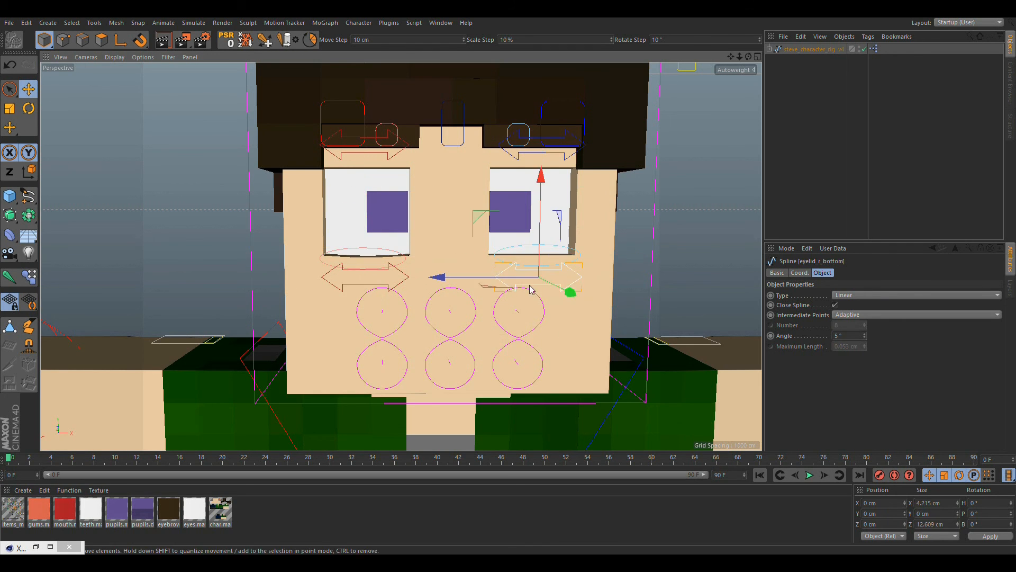
left_click_drag(388, 208, 456, 253)
key("ctrl+z")
- Reset cheek_l_control to its zero position with the PSR reset and clear the selection
left_click(227, 259)
left_click(408, 252)
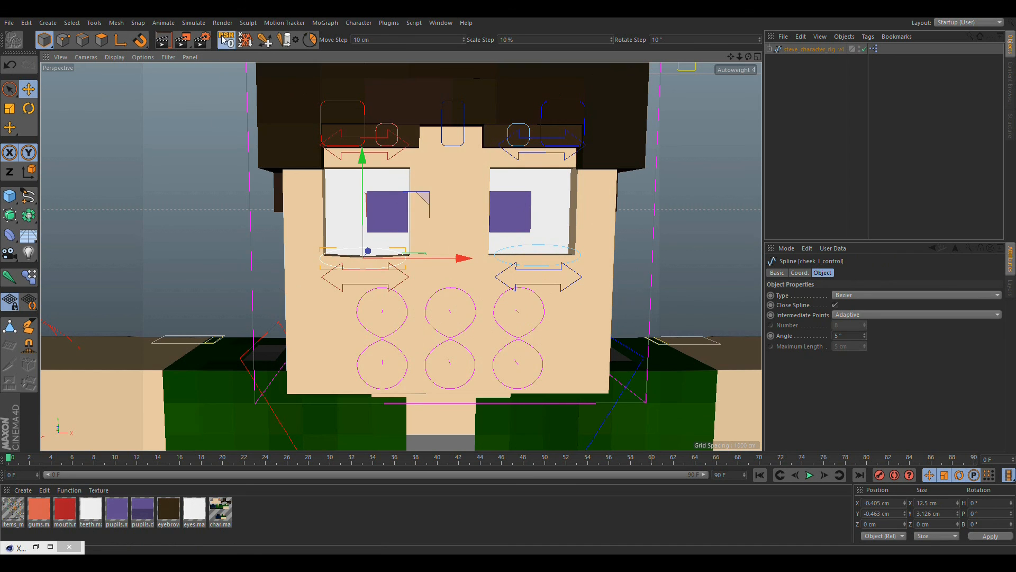
left_click(124, 132)
- Lower eyelid_l_top to about X -13.4 cm so that the left eye closes
middle_click_drag(346, 238, 300, 310, "alt")
left_click(345, 224)
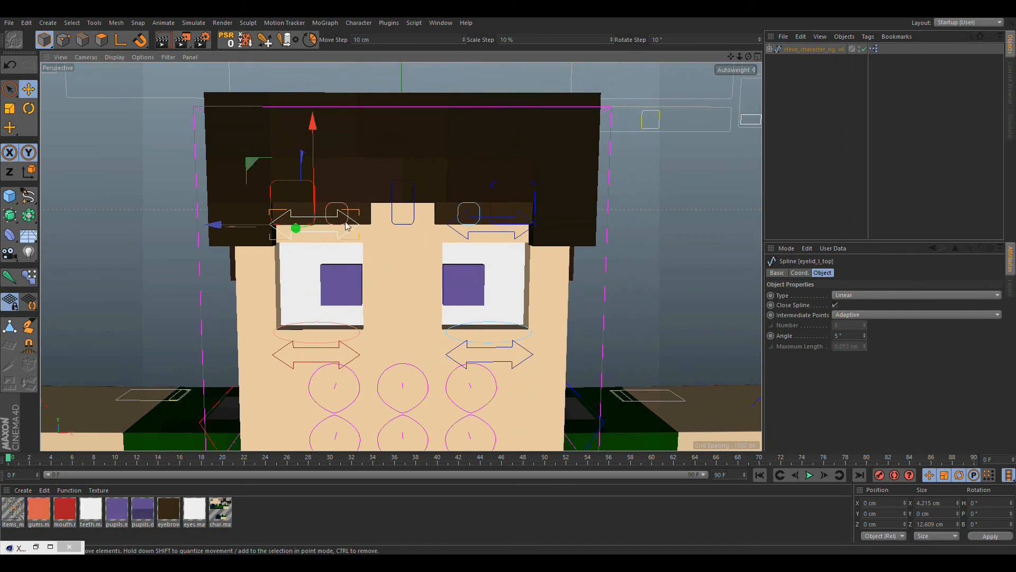
left_click_drag(247, 163, 261, 258)
key("ctrl+z")
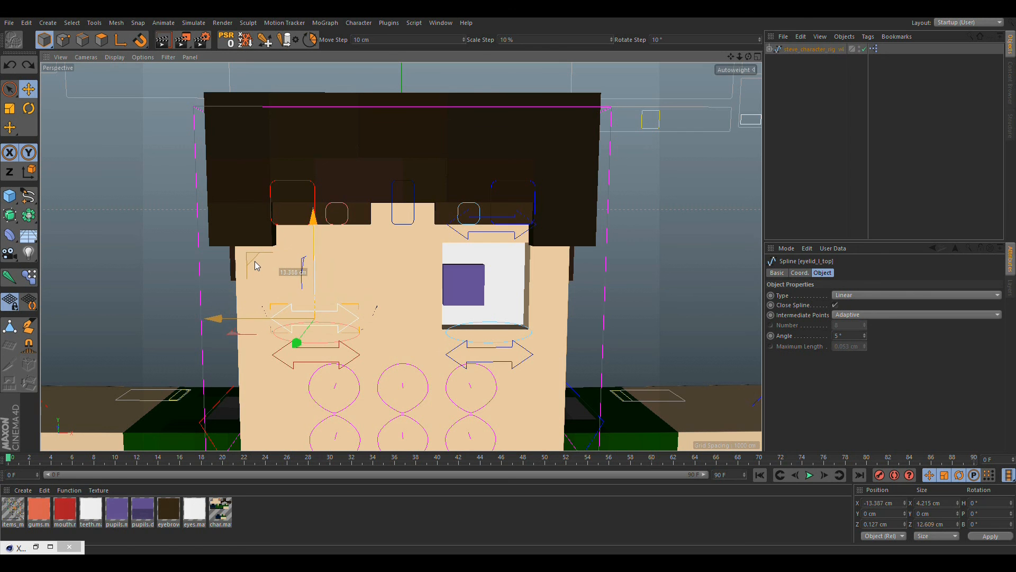
- Render the viewport with a close view of the closed left eye
scroll(371, 335, "up", 4)
left_click_drag(382, 330, 375, 300, "alt")
key("ctrl+r")
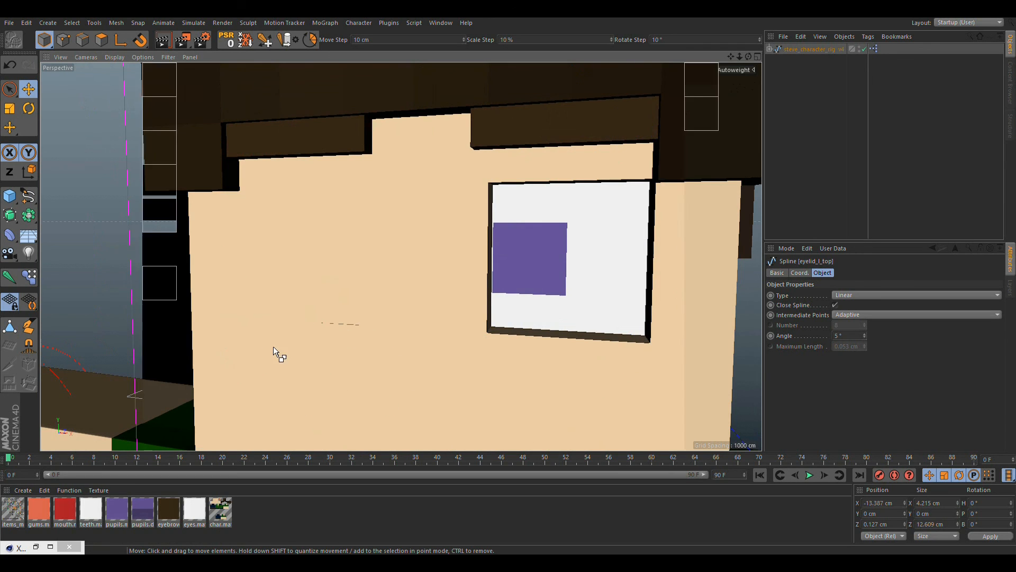
- Readjust eyelid_l_top, undo back to its rest position, and lower it along its X axis to about -16.2 cm
left_click(338, 321)
mouse_move(277, 209)
left_mouse_down()
mouse_move(278, 241)
mouse_move(281, 213)
left_mouse_up()
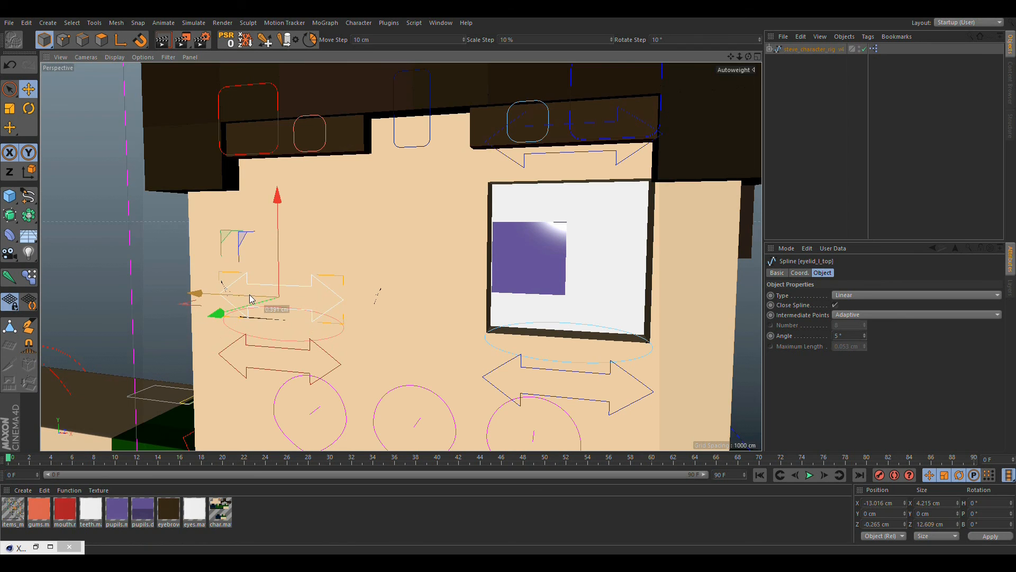
key("ctrl+z")
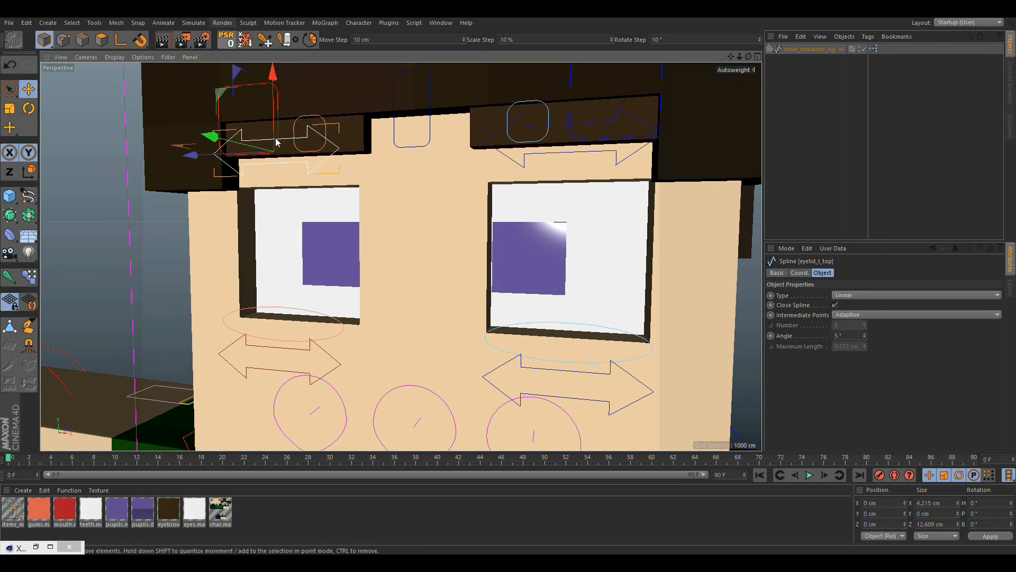
left_click_drag(270, 67, 272, 227)
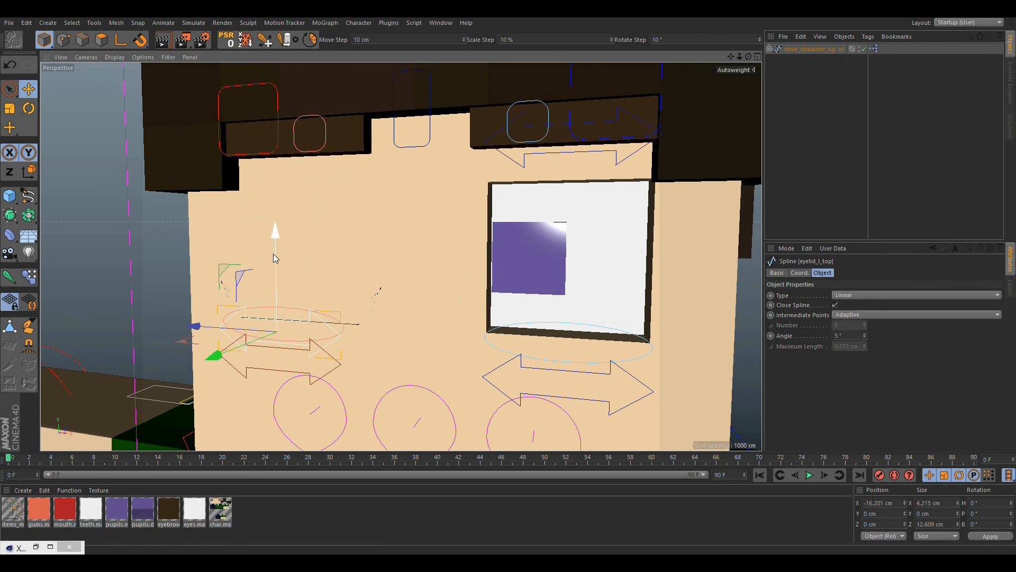
- Render the closed left eye, raise eyelid_l_bottom to about X 0.2 cm, and render the close view again
key("ctrl+r")
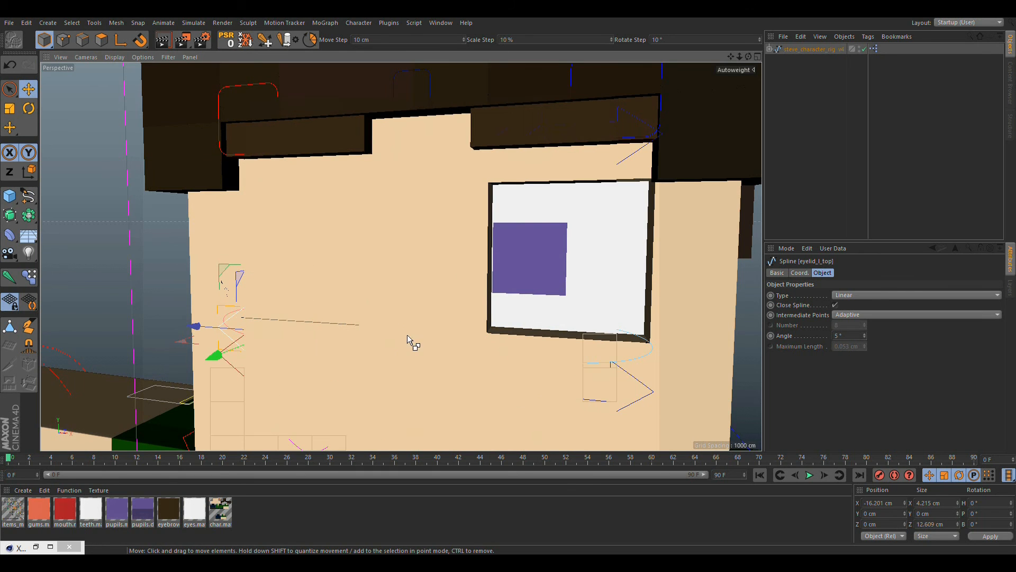
left_click_drag(319, 313, 364, 323, "alt")
right_click_drag(349, 319, 475, 295, "alt")
left_click_drag(452, 335, 422, 308, "alt")
right_click_drag(422, 307, 343, 405, "alt")
left_click(344, 405)
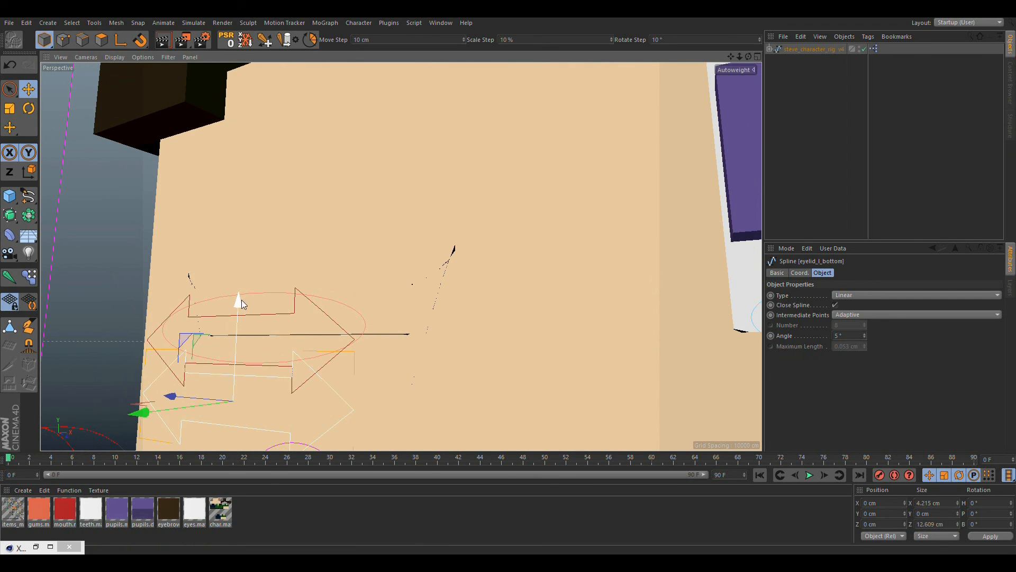
left_click_drag(239, 296, 345, 335)
key("ctrl+r")
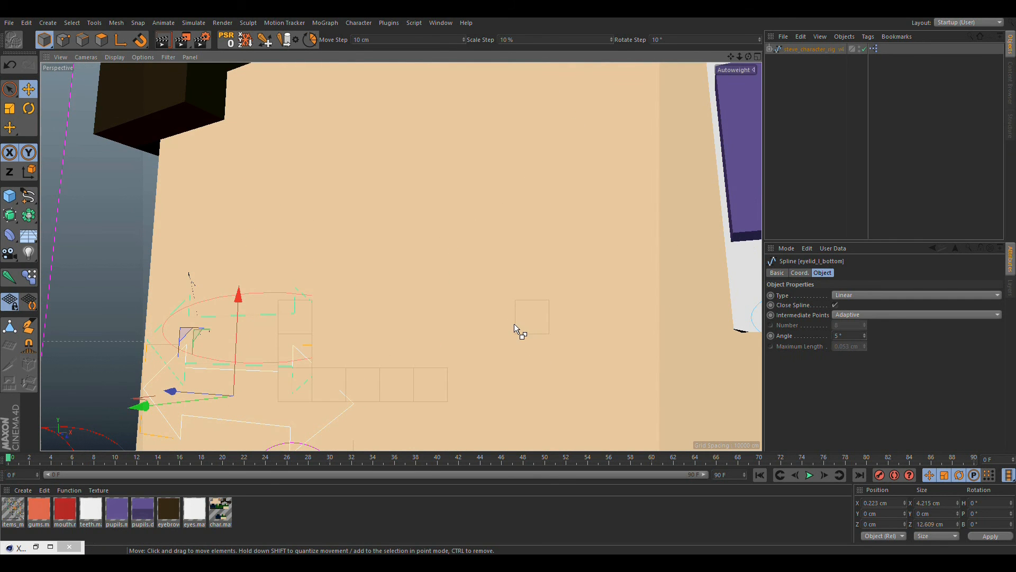
- Undo the left eyelid moves until both lids are back at rest, and clear the selection
right_click_drag(351, 239, 344, 379, "alt")
left_click_drag(344, 379, 439, 342, "alt")
key("ctrl+z")
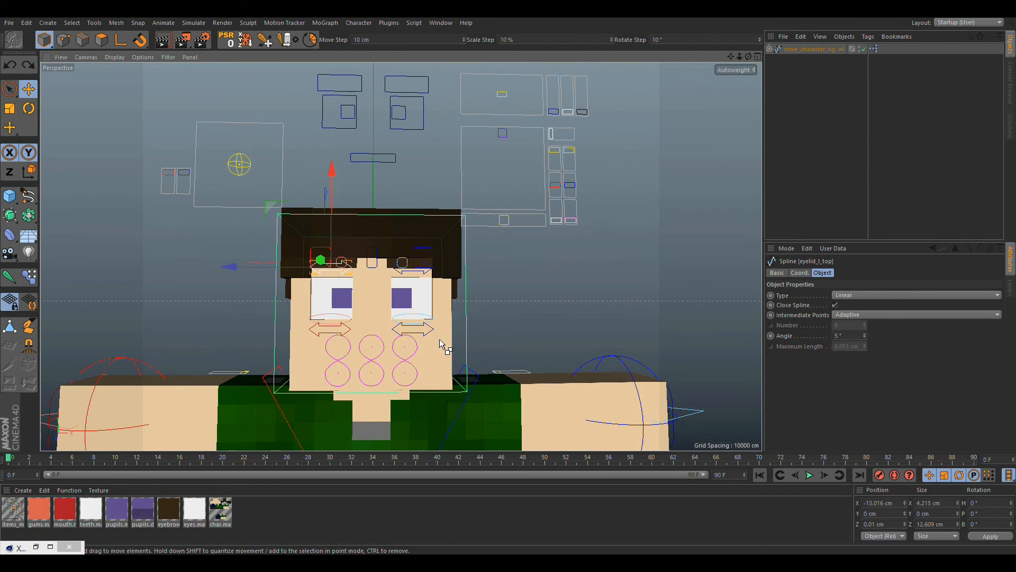
left_click(502, 324)
scroll(439, 263, "up", 5)
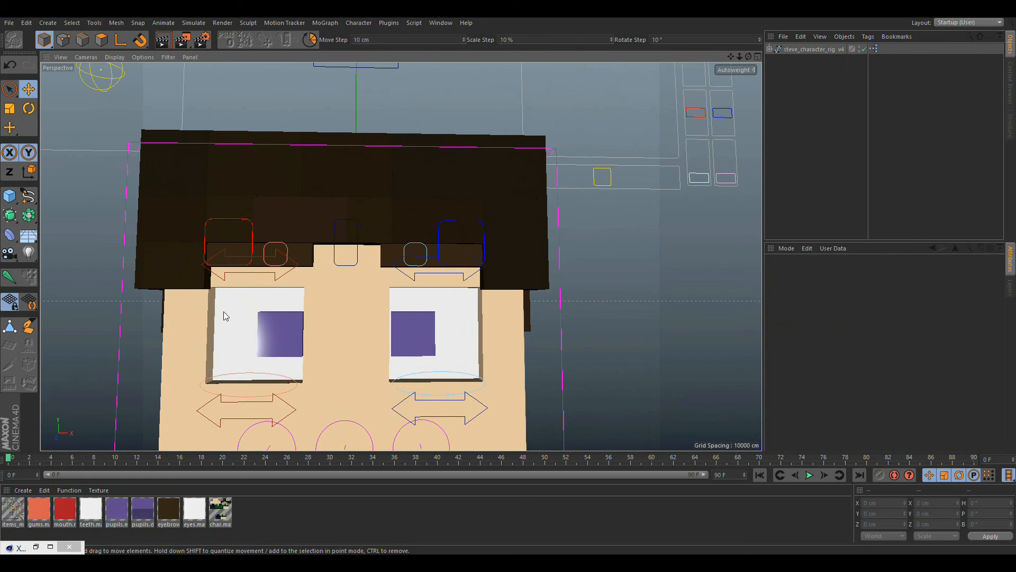
- Try moving eyebrow_l_controller to shift the left eyebrow, and undo the move
scroll(304, 285, "up", 4)
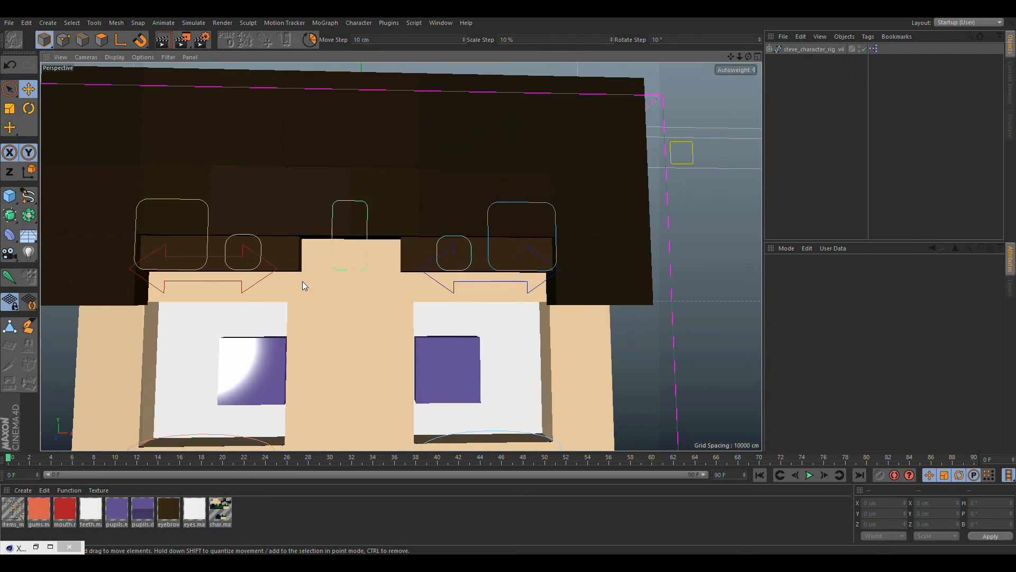
scroll(294, 241, "down", 2)
left_click(301, 236)
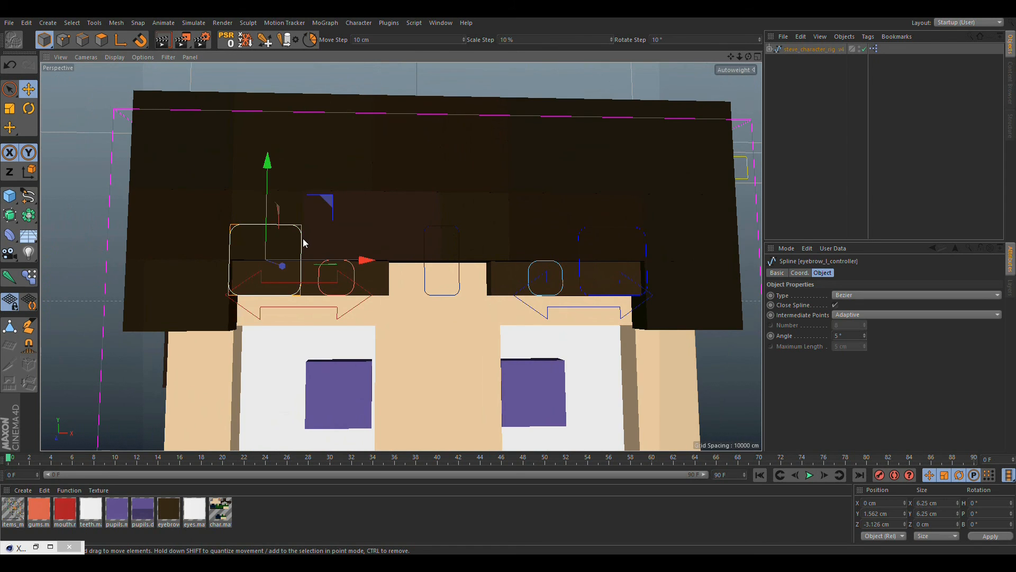
scroll(339, 249, "down", 5)
scroll(348, 251, "up", 5)
left_click_drag(376, 179, 407, 261)
middle_click_drag(471, 338, 471, 283, "alt")
right_click_drag(472, 287, 397, 220, "alt")
left_click_drag(443, 210, 438, 262)
key("ctrl+z")
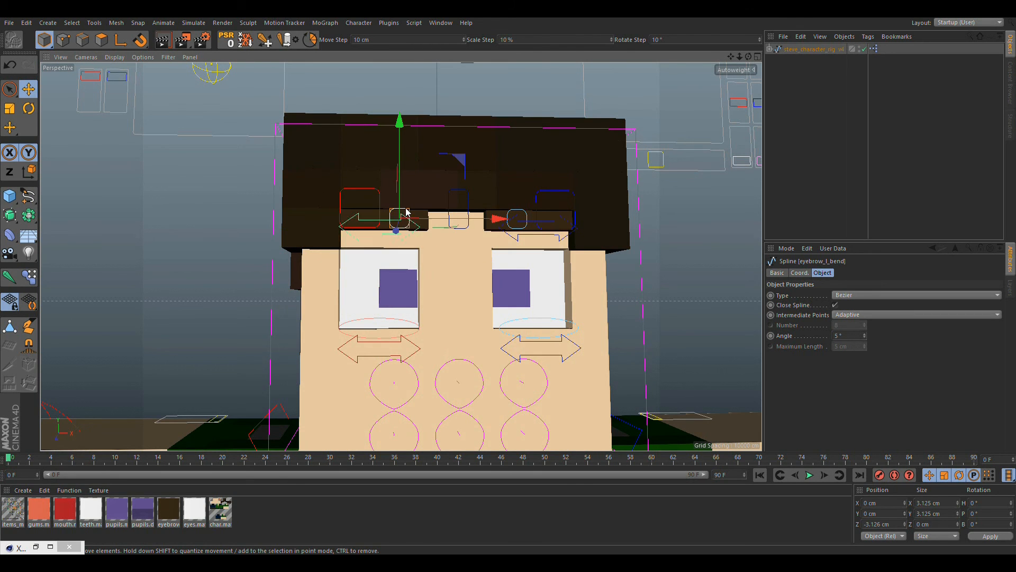
- Try moving eyebrow_l_bend sideways to about X 4.5 cm and vertically to bend the left eyebrow, returning it to rest
scroll(460, 230, "up", 4)
left_click_drag(491, 233, 538, 232)
left_click_drag(508, 174, 569, 261)
left_click_drag(395, 255, 362, 201)
key("ctrl+z")
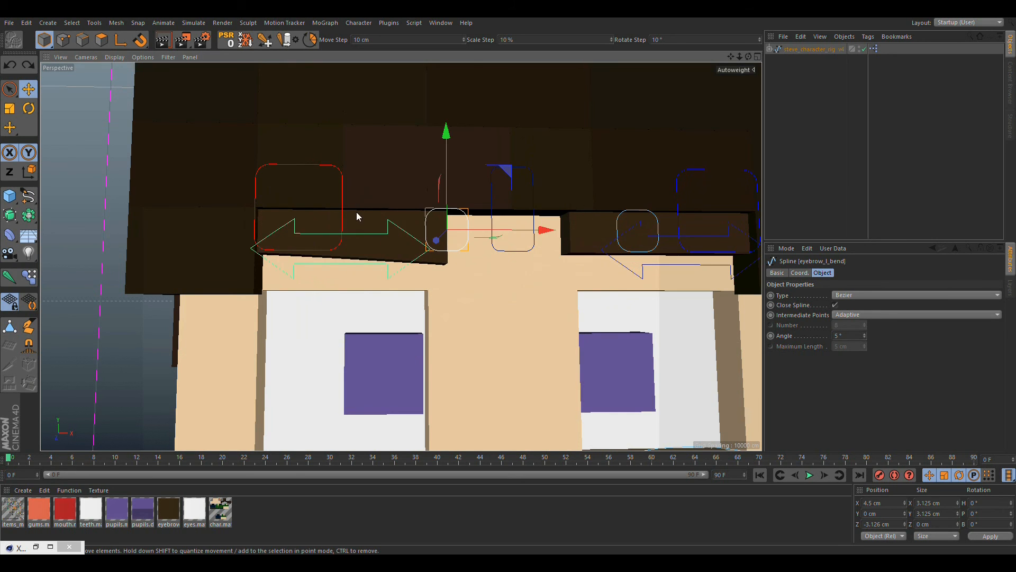
left_click_drag(529, 236, 423, 245)
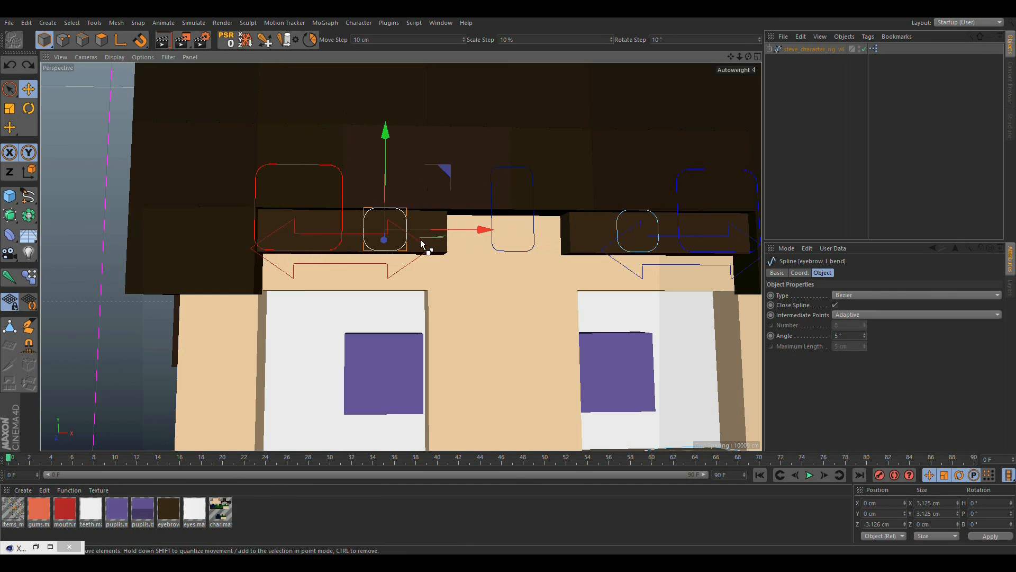
- Add eyebrow_l_controller to the eyebrow_l_bend selection, try moving both together, and undo the moves
left_click(345, 200, "shift")
left_click_drag(401, 174, 437, 199)
scroll(401, 305, "down", 5)
left_click_drag(427, 209, 469, 210)
key("ctrl+z")
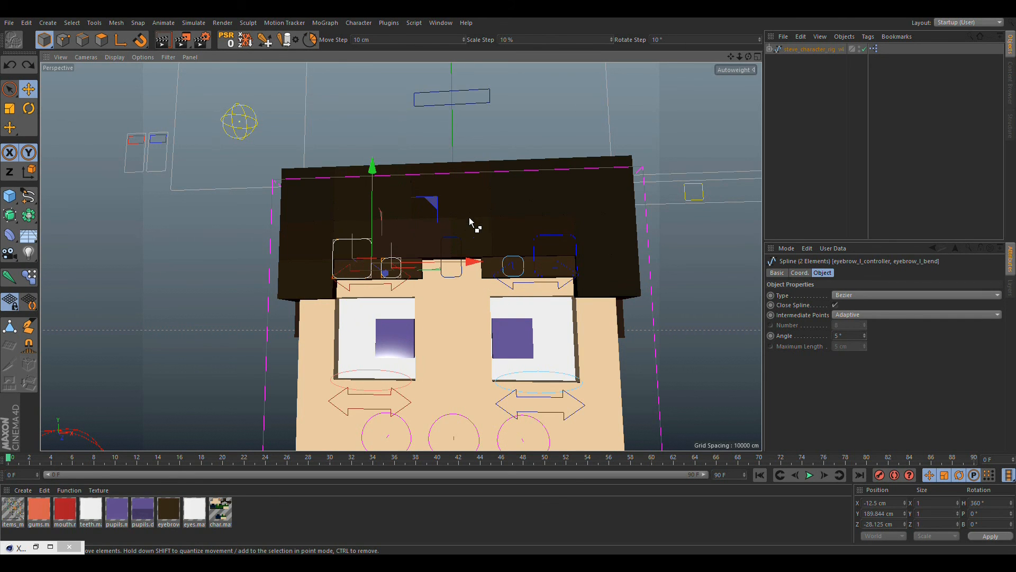
- Select eyebrow_r_controller and eyebrow_l_controller and move them together to about X -17.2 cm, Y 185.6 cm, tilting both eyebrows
left_click(678, 258)
left_click(555, 238)
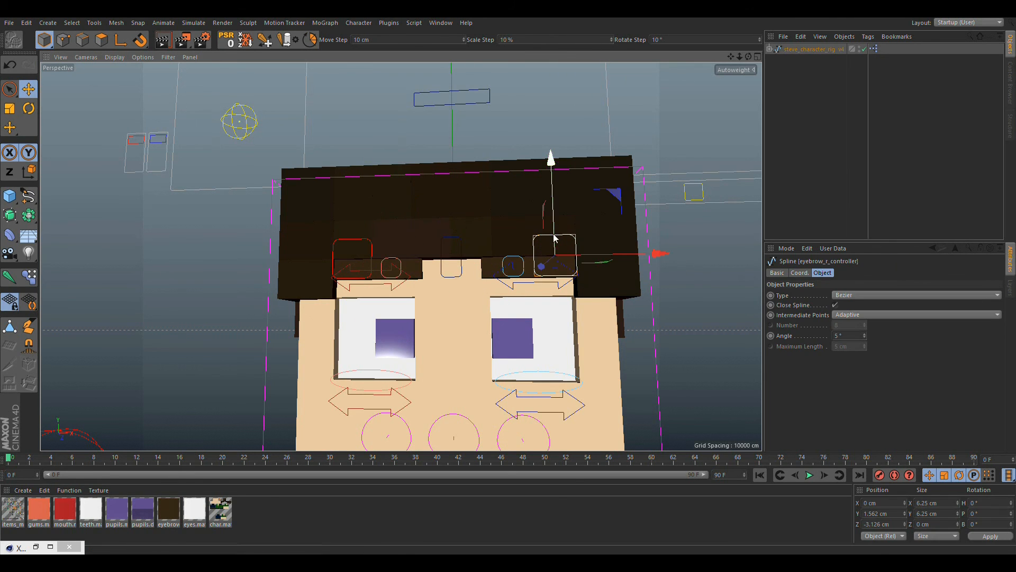
left_click(374, 240, "shift")
left_click_drag(524, 197, 406, 231)
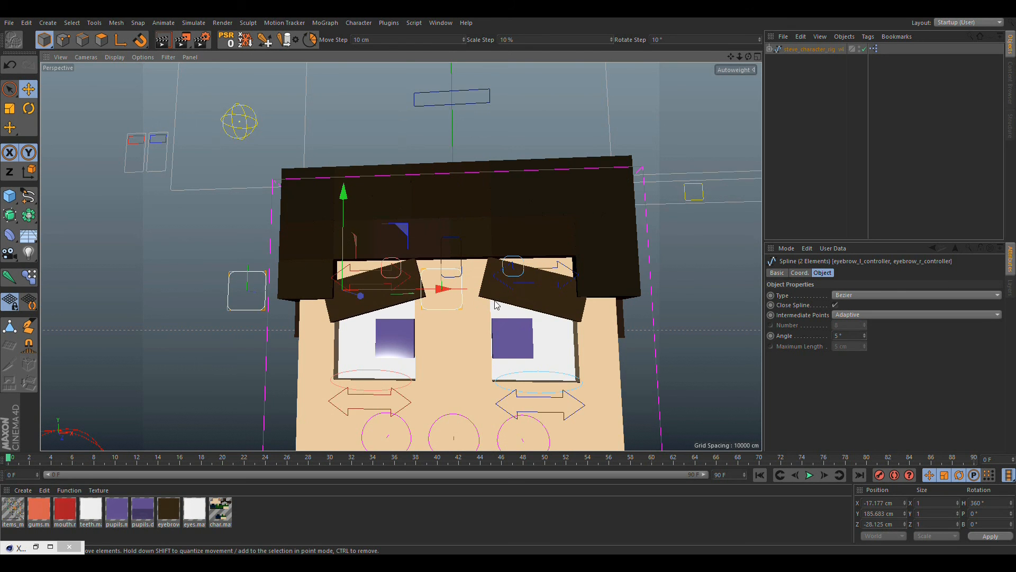
- Inspect the tilted eyebrows from several angles, and undo the shared move of both eyebrow controllers
scroll(495, 304, "up", 5)
scroll(618, 255, "down", 6)
scroll(516, 294, "up", 6)
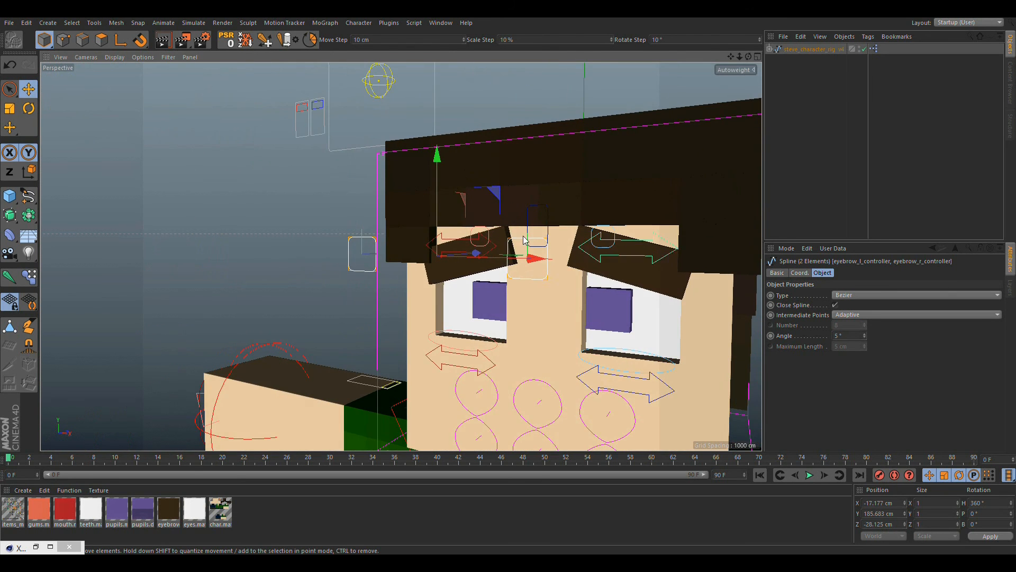
scroll(614, 251, "down", 10)
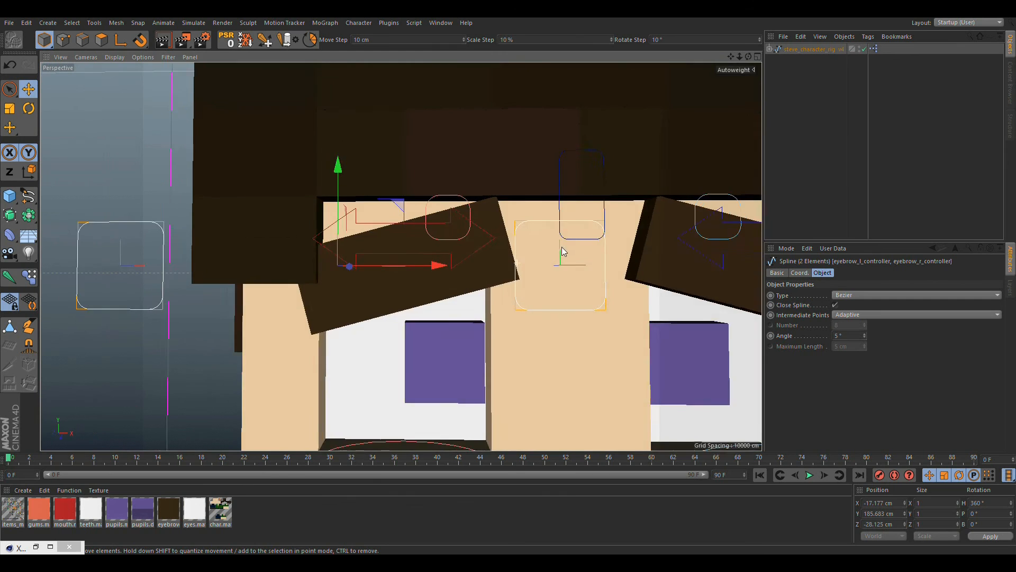
middle_click_drag(479, 328, 394, 282, "alt")
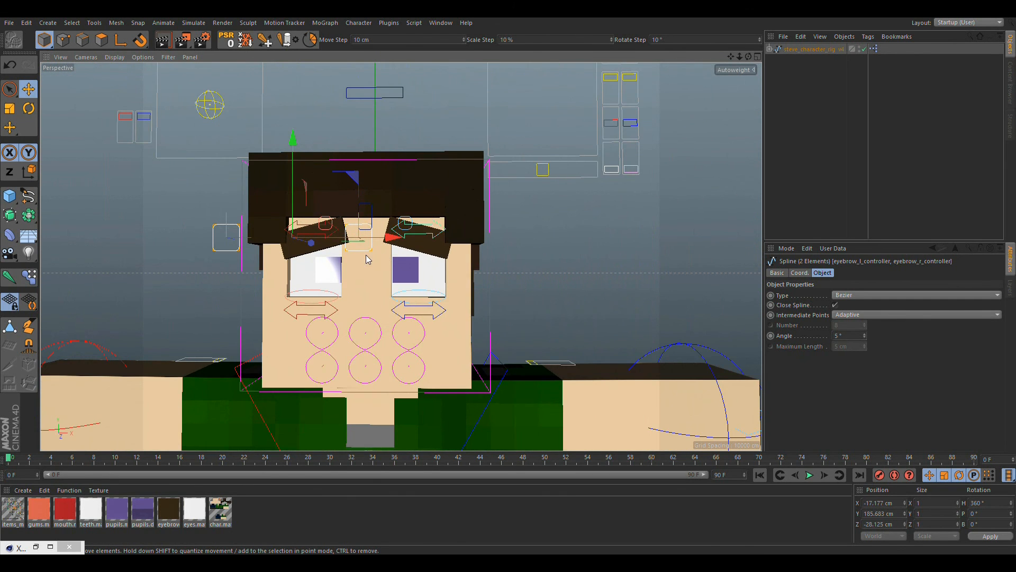
right_click_drag(366, 256, 428, 249, "alt")
left_click_drag(427, 248, 437, 241, "alt")
key("ctrl+z")
key("ctrl+z")
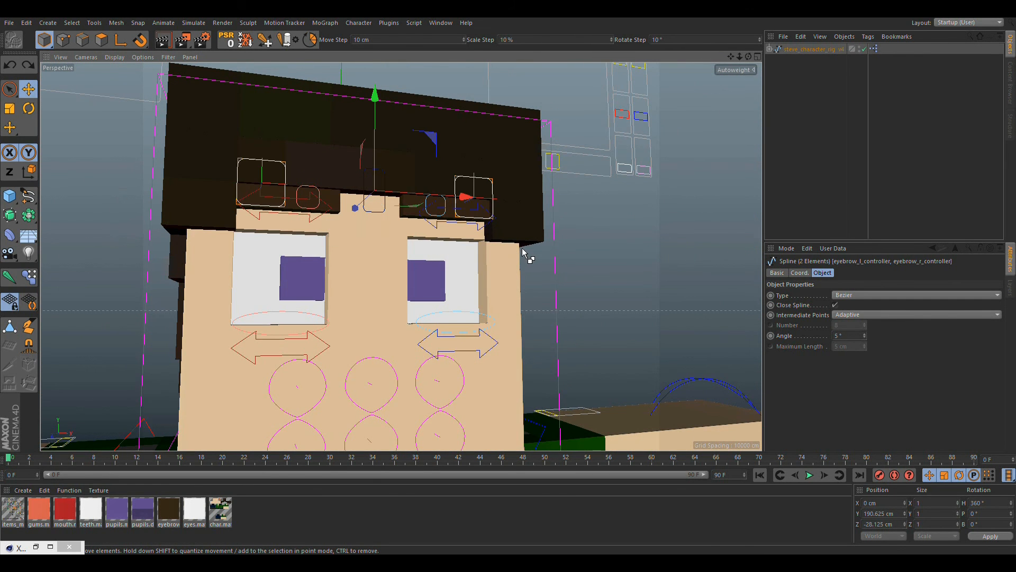
left_click(635, 239)
- Lower both eyebrows with eyebrows_controller to about Y -6.3 cm
middle_click_drag(482, 204, 476, 275, "alt")
left_click(377, 270)
left_click_drag(368, 214, 384, 255)
left_click_drag(419, 307, 381, 331, "alt")
right_click_drag(381, 331, 349, 334, "alt")
left_click_drag(349, 333, 386, 330, "alt")
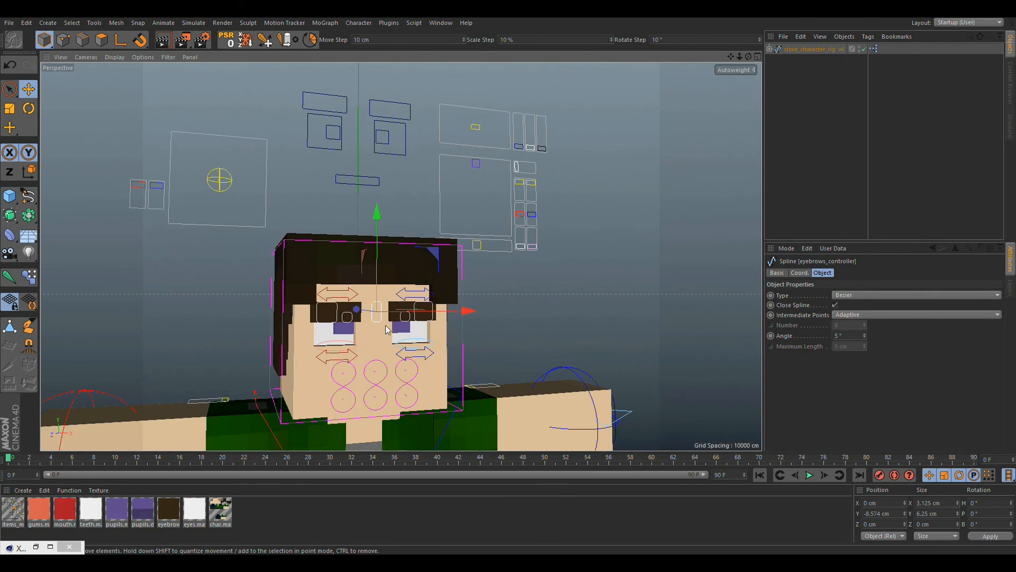
right_click_drag(386, 329, 434, 258, "alt")
left_click_drag(380, 213, 379, 176)
right_click_drag(379, 176, 374, 214, "alt")
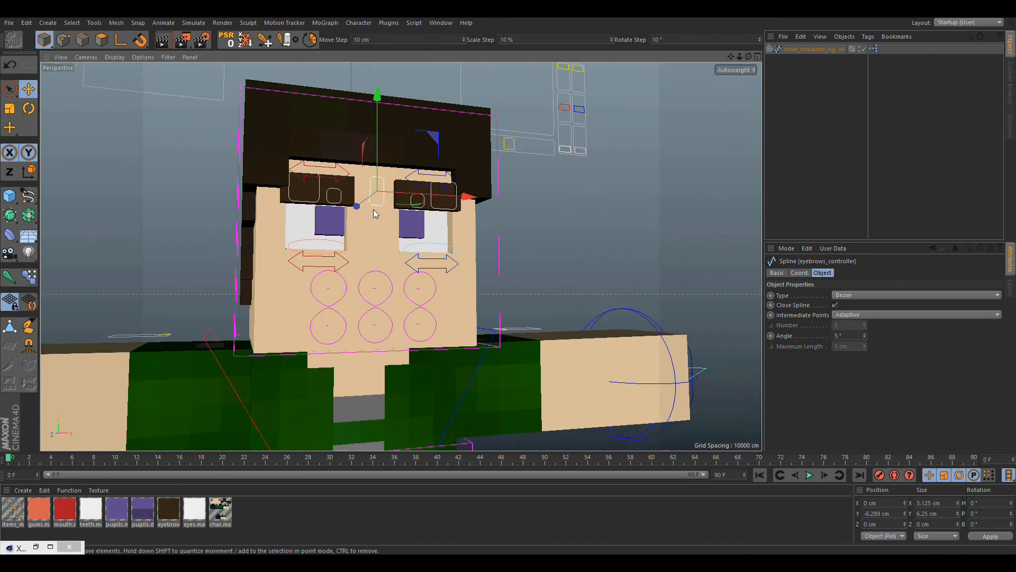
middle_click_drag(373, 210, 368, 311, "alt")
- Try the eyebrows_depth slider, lower eyebrows_width to Y -6.25 cm, and undo the slider moves
left_click(575, 137)
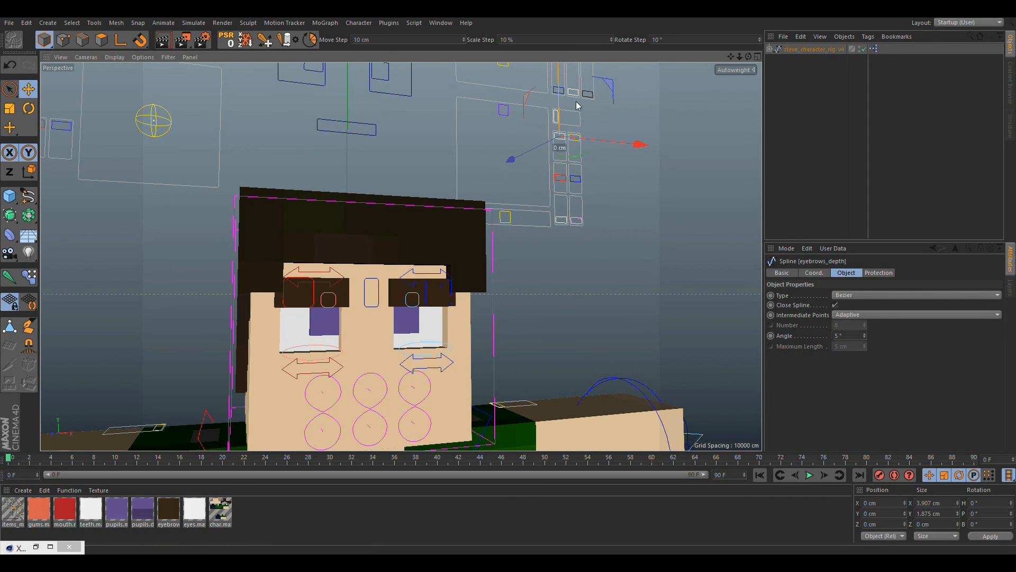
left_click_drag(392, 280, 482, 146, "alt")
left_click_drag(507, 87, 506, 113)
mouse_move(400, 294)
left_mouse_down("alt")
mouse_move(289, 288)
mouse_move(328, 311)
mouse_move(448, 298)
mouse_move(405, 294)
left_mouse_up("alt")
scroll(390, 311, "down", 4)
scroll(405, 317, "up", 3)
middle_click_drag(405, 320, 404, 335, "alt")
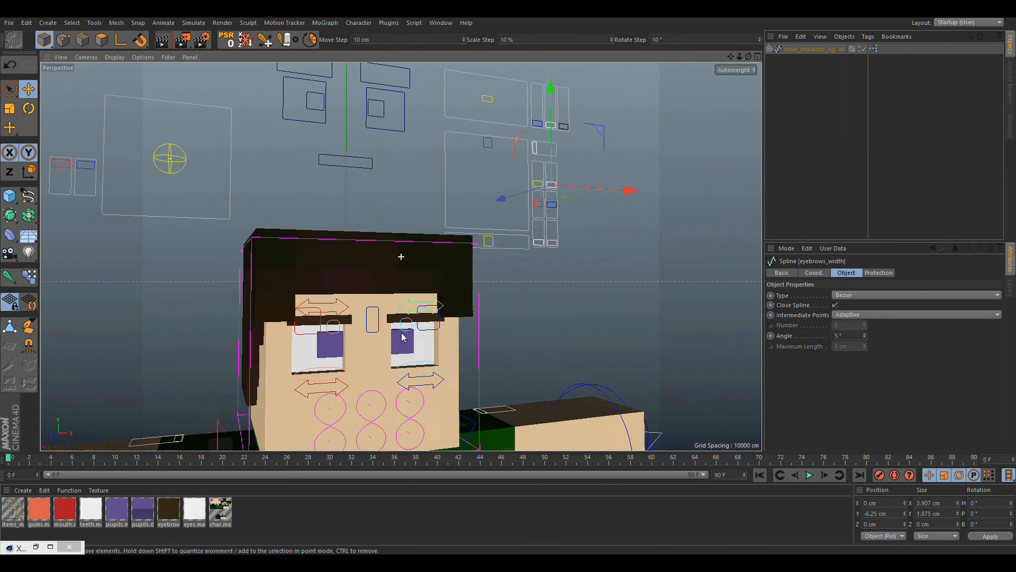
key("ctrl+z")
key("ctrl+z")
key("ctrl+z")
key("ctrl+z")
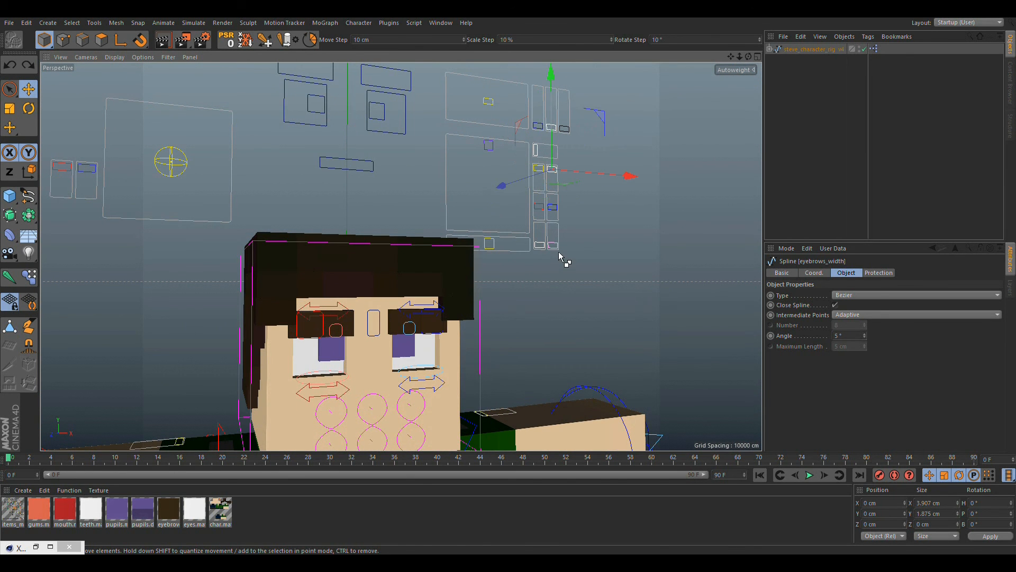
- Reset eyebrows_controller to its zero position with the PSR reset and clear the selection
left_click(583, 227)
left_click_drag(373, 375, 373, 307, "alt")
left_click(377, 310)
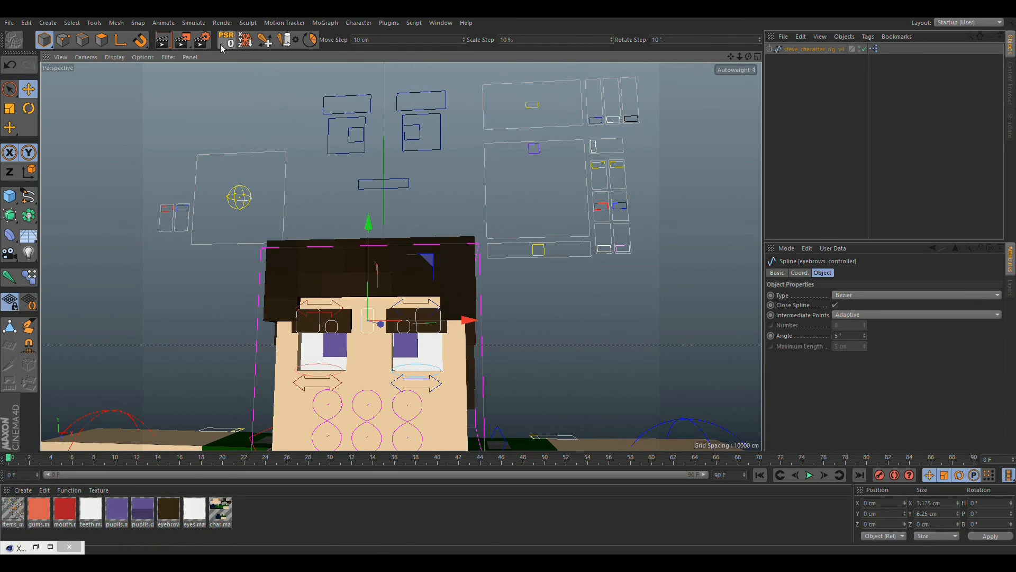
left_click(558, 307)
left_click_drag(558, 306, 454, 332, "alt")
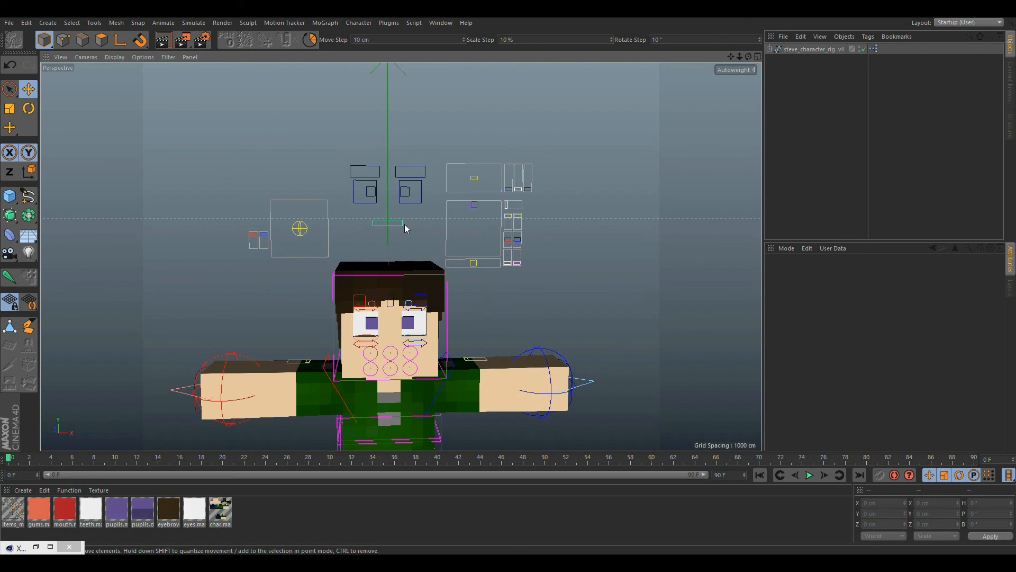
- Select right_eyelid_frame above the head and try moving it along its Y axis
left_click(423, 171)
scroll(424, 198, "up", 5)
middle_click_drag(433, 207, 431, 101, "alt")
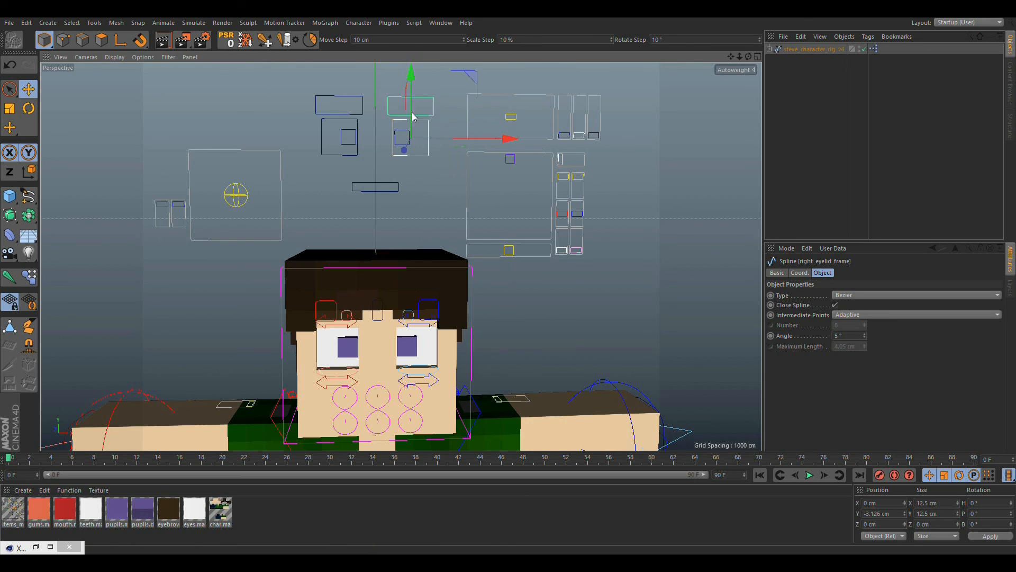
left_click_drag(408, 84, 414, 26)
- Try moving pupil_l_controller and pupil_r_controller together to shift both pupils, and undo the moves
left_click_drag(408, 114, 434, 126)
left_click(347, 138, "shift")
left_click_drag(347, 139, 476, 127)
left_click_drag(412, 148, 410, 113)
key("ctrl+z")
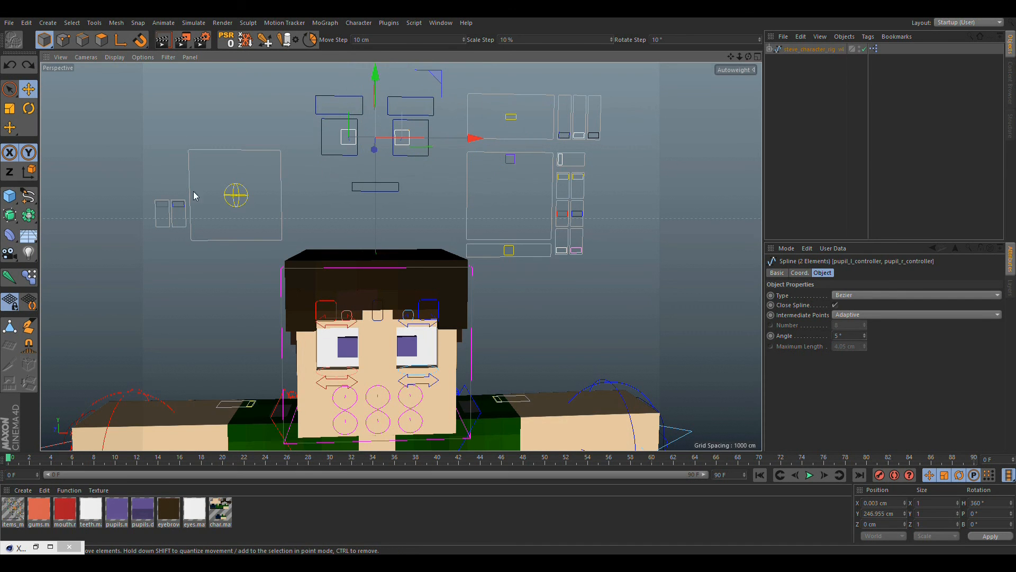
- Lower the eyelids_pos slider beside the head to Y -6.25 cm
left_click(183, 211)
left_click_drag(370, 391, 318, 312, "alt")
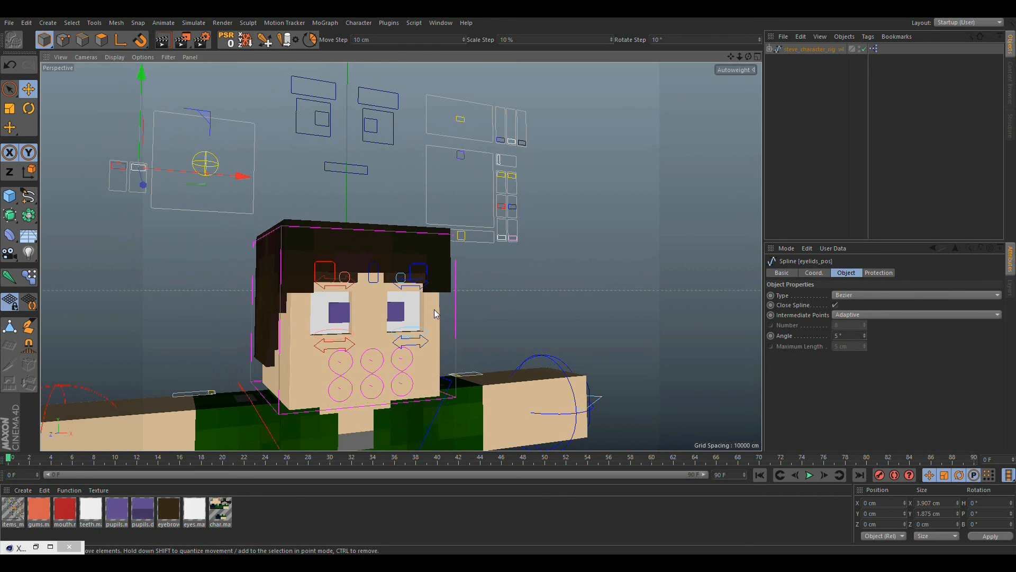
mouse_move(139, 80)
left_mouse_down()
mouse_move(143, 70)
mouse_move(141, 79)
left_mouse_up()
left_click_drag(195, 191, 180, 194, "alt")
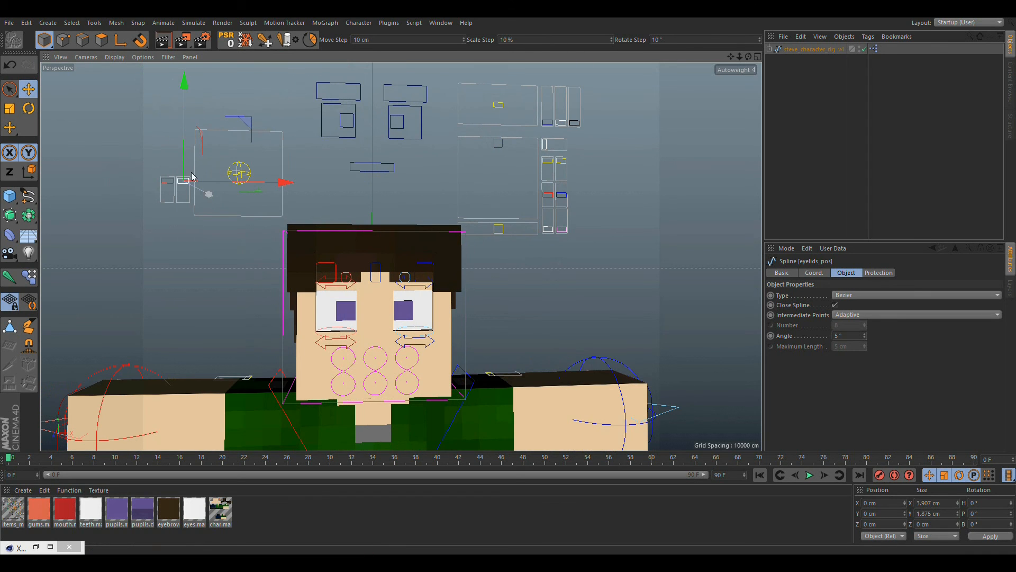
left_click_drag(184, 153, 181, 176)
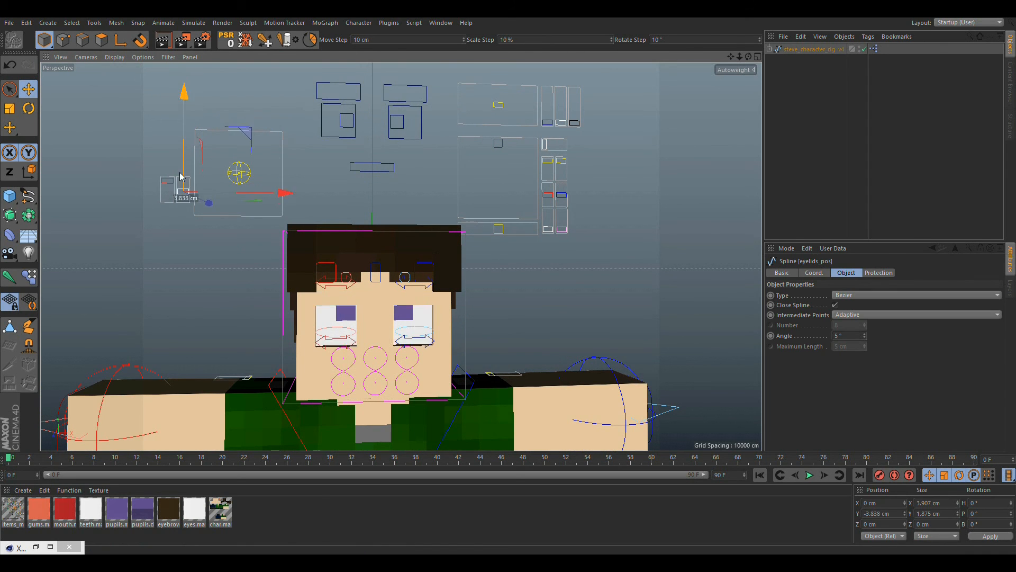
- Examine the eyelids and pupils on the face from close up and from several angles
scroll(385, 362, "up", 7)
scroll(357, 333, "down", 4)
left_click_drag(355, 333, 402, 343, "alt")
scroll(386, 276, "down", 5)
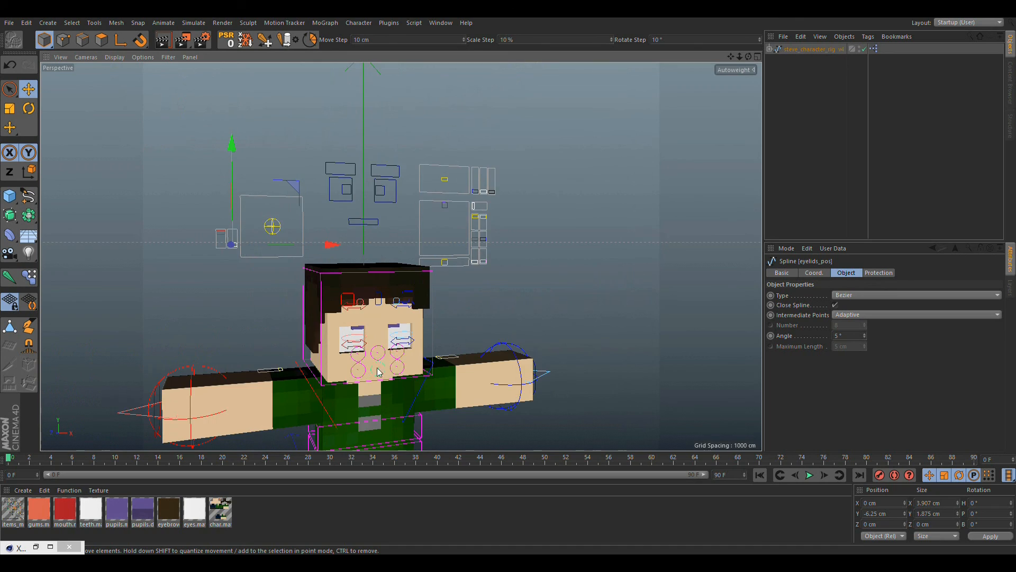
scroll(378, 349, "up", 6)
left_click_drag(376, 329, 466, 338, "alt")
scroll(296, 282, "up", 4)
left_click_drag(297, 280, 381, 253, "alt")
left_click_drag(275, 263, 250, 322, "alt")
scroll(256, 259, "down", 3)
scroll(250, 321, "down", 3)
middle_click_drag(250, 321, 401, 257, "alt")
left_click_drag(401, 257, 479, 238, "alt")
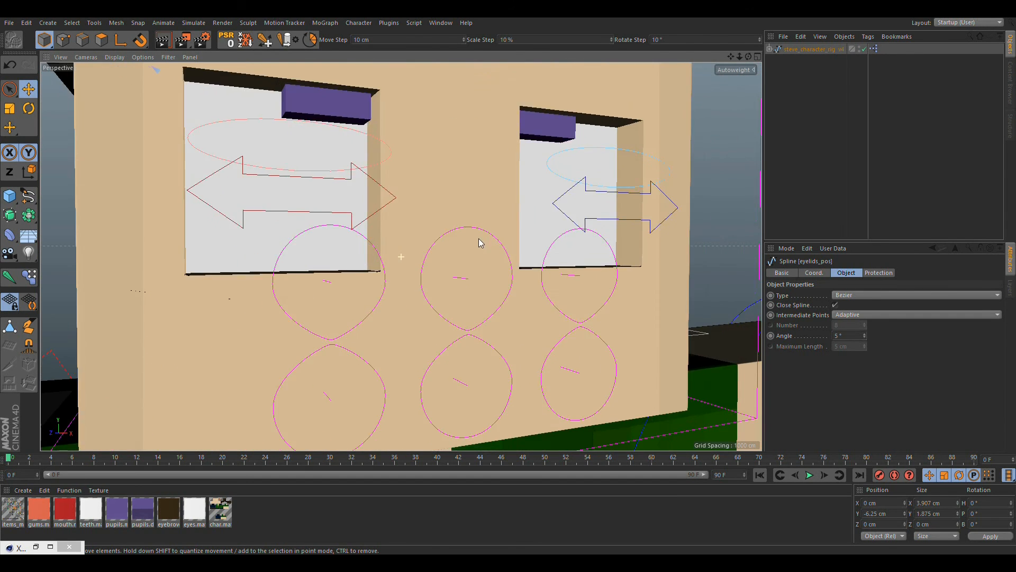
scroll(479, 240, "down", 5)
middle_click_drag(330, 237, 226, 326, "alt")
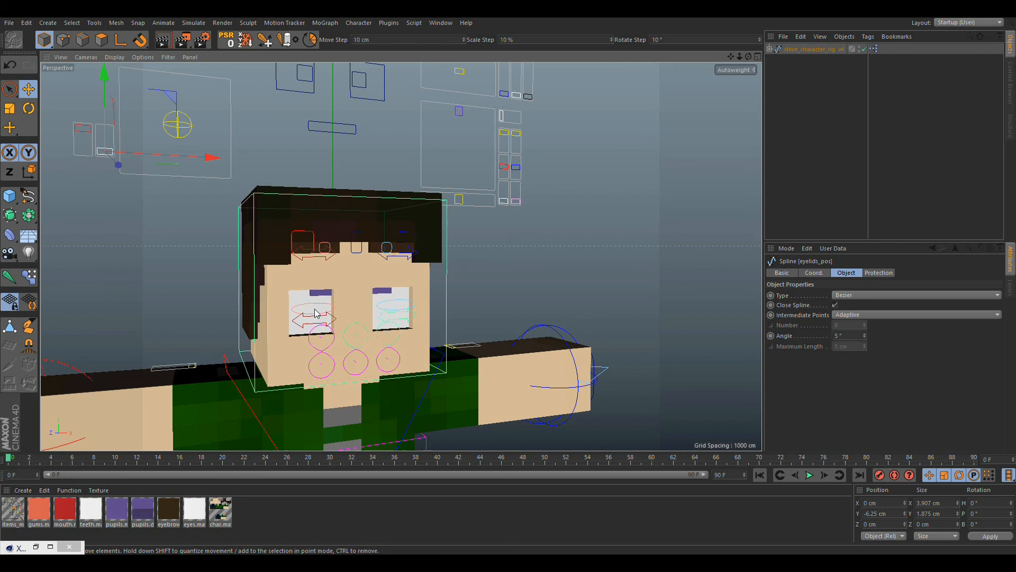
middle_click_drag(320, 147, 384, 227, "alt")
scroll(384, 227, "down", 3)
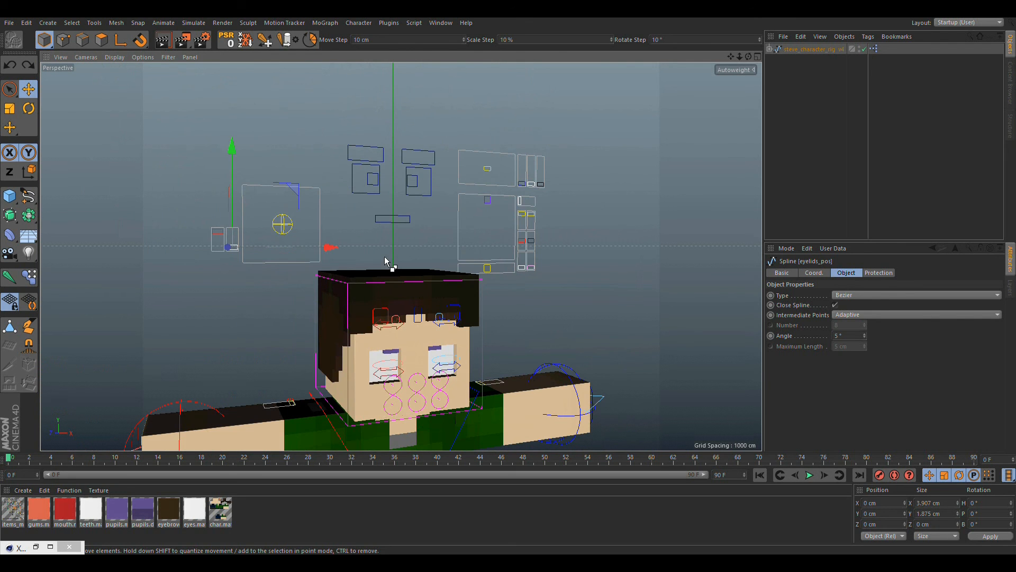
- Try moving the eyelids_depth slider beside the head along its Y axis and check the eyelids from several angles
left_click(424, 250)
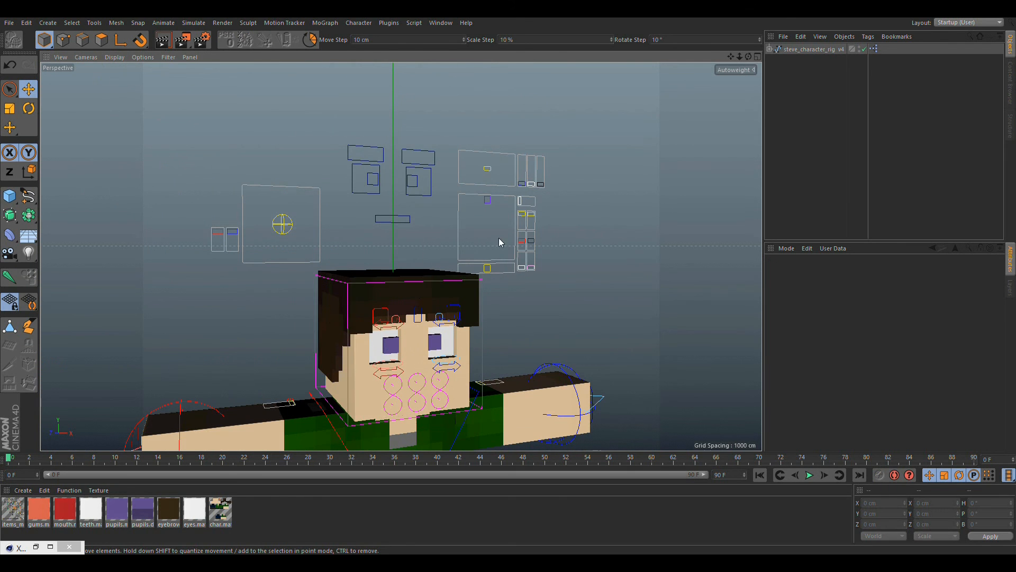
left_click(223, 233)
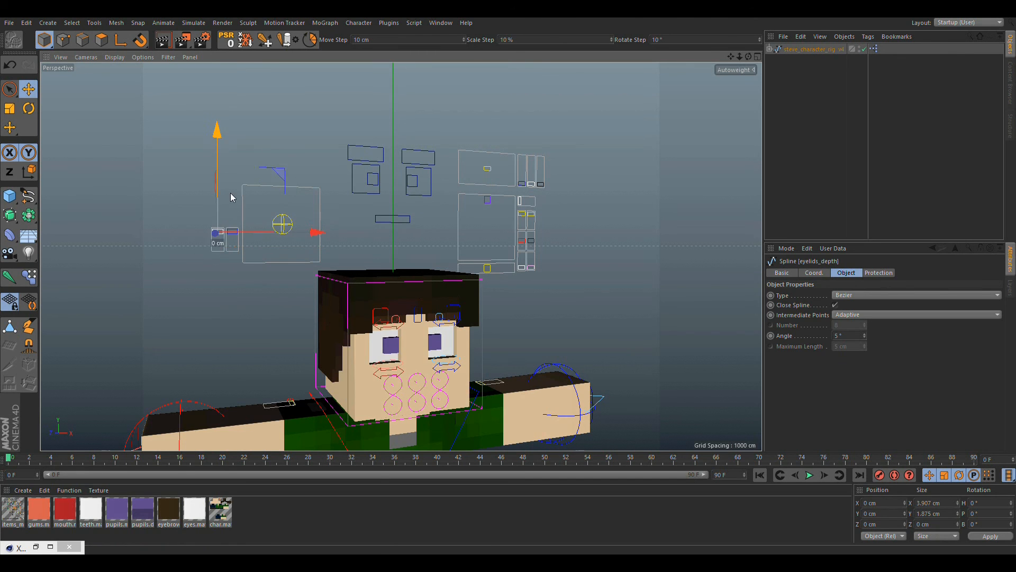
right_click_drag(419, 339, 530, 324, "alt")
mouse_move(513, 335)
left_mouse_down("alt")
mouse_move(584, 332)
mouse_move(545, 303)
mouse_move(551, 288)
mouse_move(516, 329)
mouse_move(519, 347)
left_mouse_up("alt")
right_click_drag(535, 359, 488, 388, "alt")
left_click_drag(488, 389, 379, 338, "alt")
right_click_drag(386, 323, 478, 284, "alt")
left_click_drag(479, 283, 531, 302, "alt")
right_click_drag(532, 298, 521, 336, "alt")
middle_click_drag(491, 251, 416, 399, "alt")
right_click_drag(416, 399, 379, 422, "alt")
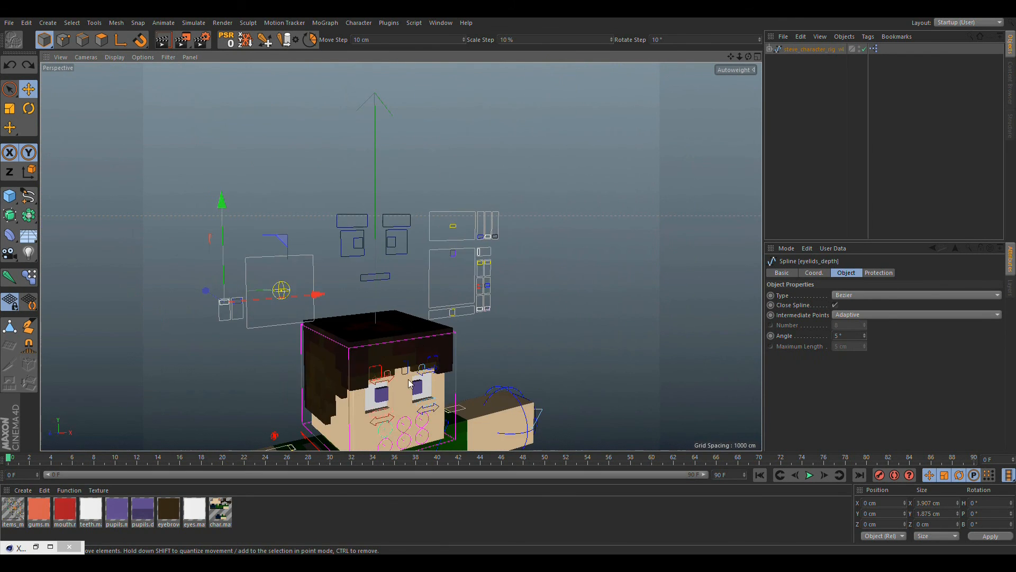
- Move the female_switch slider above the head to X 7.815 cm to give the character the female body
middle_click_drag(418, 340, 396, 277, "alt")
right_click_drag(461, 203, 481, 186, "alt")
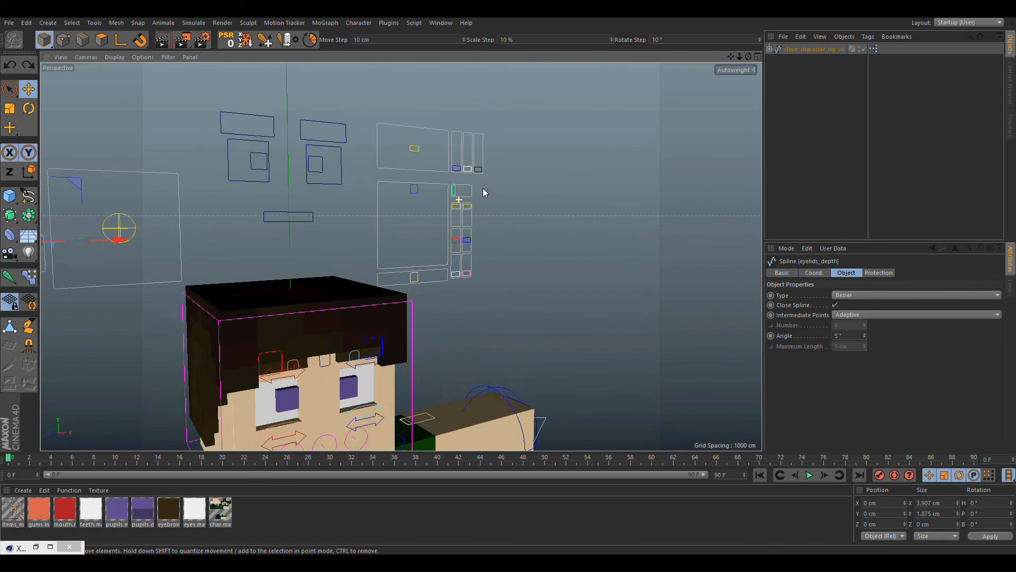
middle_click_drag(481, 187, 497, 130, "alt")
mouse_move(498, 130)
left_mouse_down("alt")
mouse_move(468, 128)
mouse_move(490, 132)
left_mouse_up("alt")
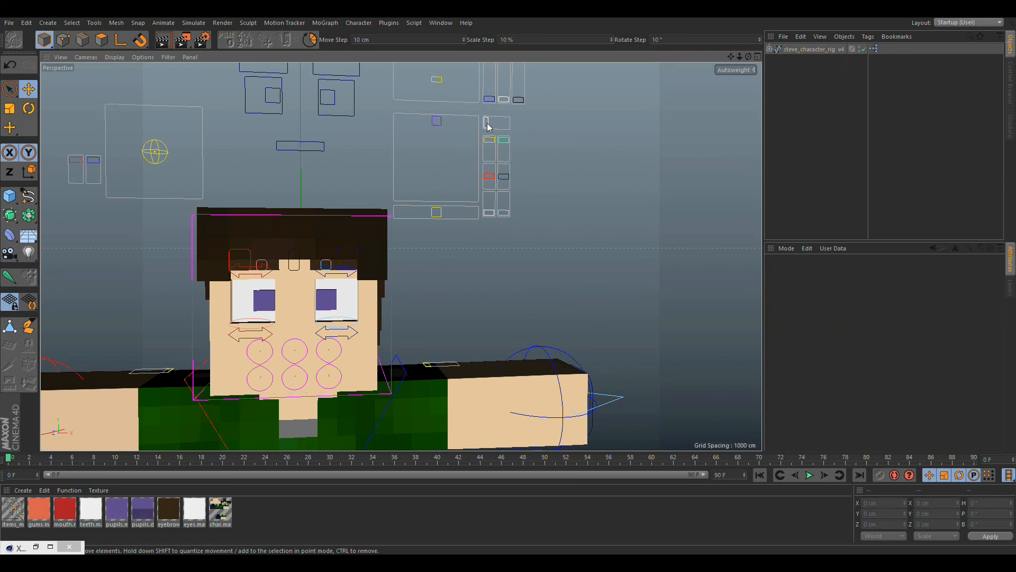
left_click_drag(542, 129, 655, 135)
- Examine the shape of the female torso and arms from the front and the side
left_click_drag(486, 285, 354, 342, "alt")
middle_click_drag(354, 342, 443, 198, "alt")
left_click_drag(443, 198, 396, 253, "alt")
right_click_drag(395, 253, 511, 232, "alt")
left_click_drag(512, 232, 538, 230, "alt")
right_click_drag(538, 230, 495, 284, "alt")
left_click_drag(494, 284, 490, 321, "alt")
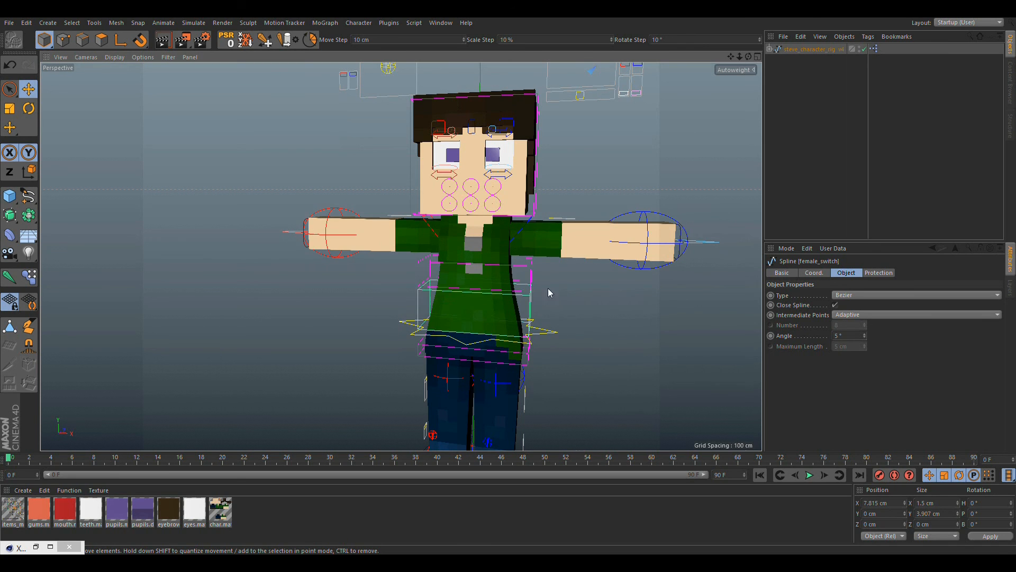
left_click_drag(643, 223, 338, 344, "alt")
- Try bending the left arm down beside the hip by moving hand_l_controller
left_click(585, 256)
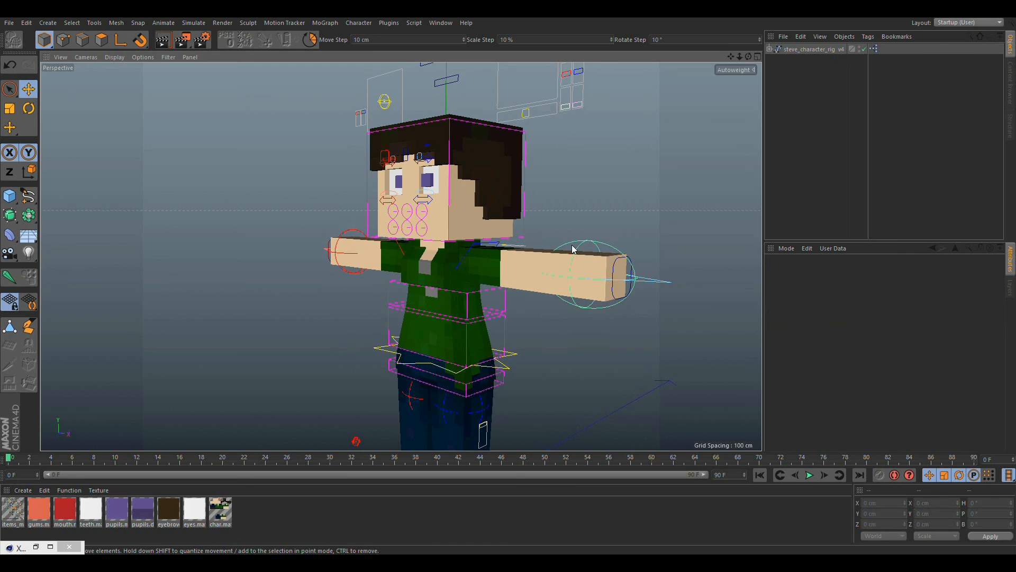
left_click_drag(453, 286, 531, 231, "alt")
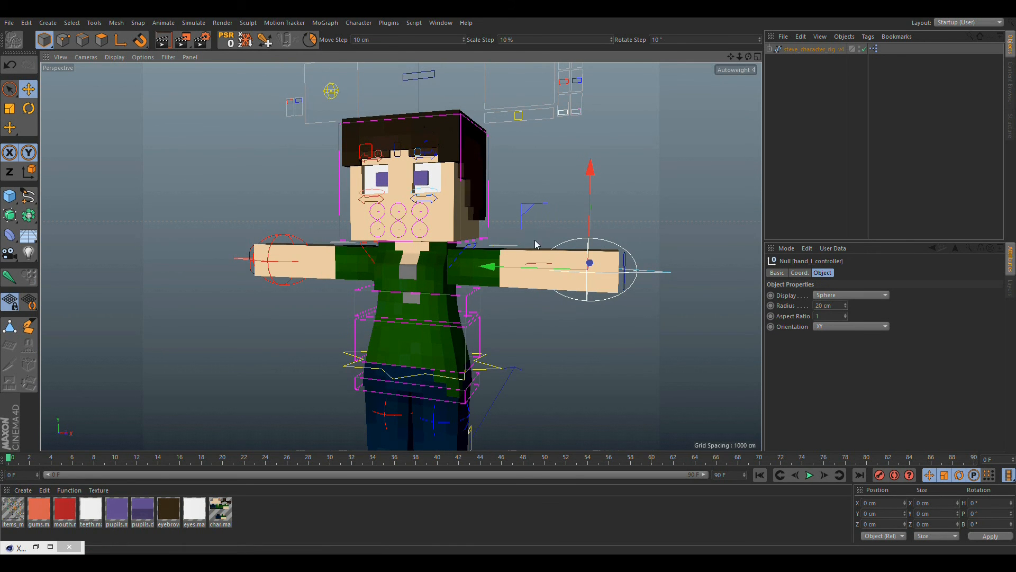
left_click_drag(528, 213, 466, 281)
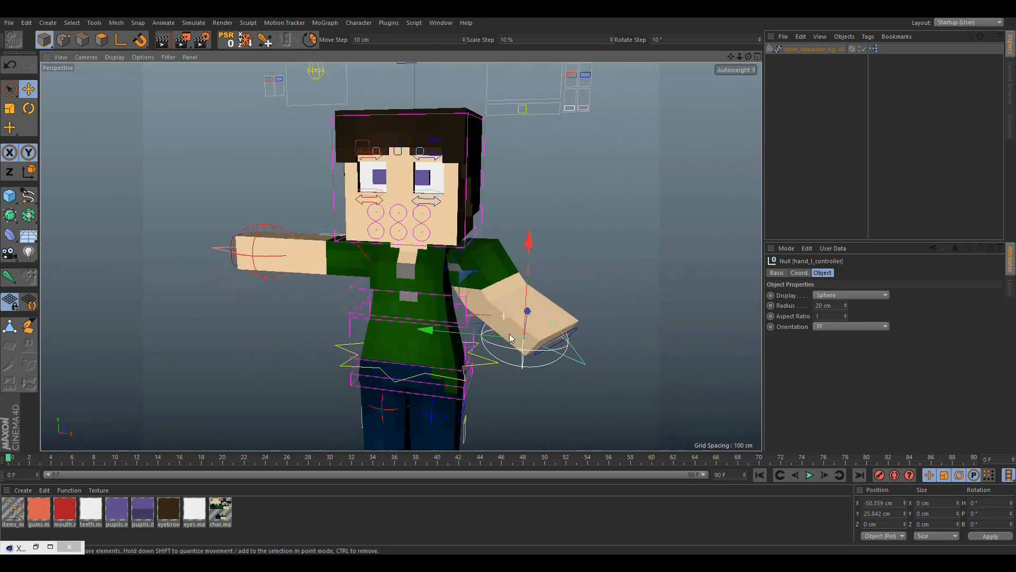
right_click_drag(488, 268, 567, 235, "alt")
left_click_drag(566, 235, 640, 218, "alt")
right_click_drag(640, 218, 526, 219, "alt")
left_click_drag(492, 266, 425, 334)
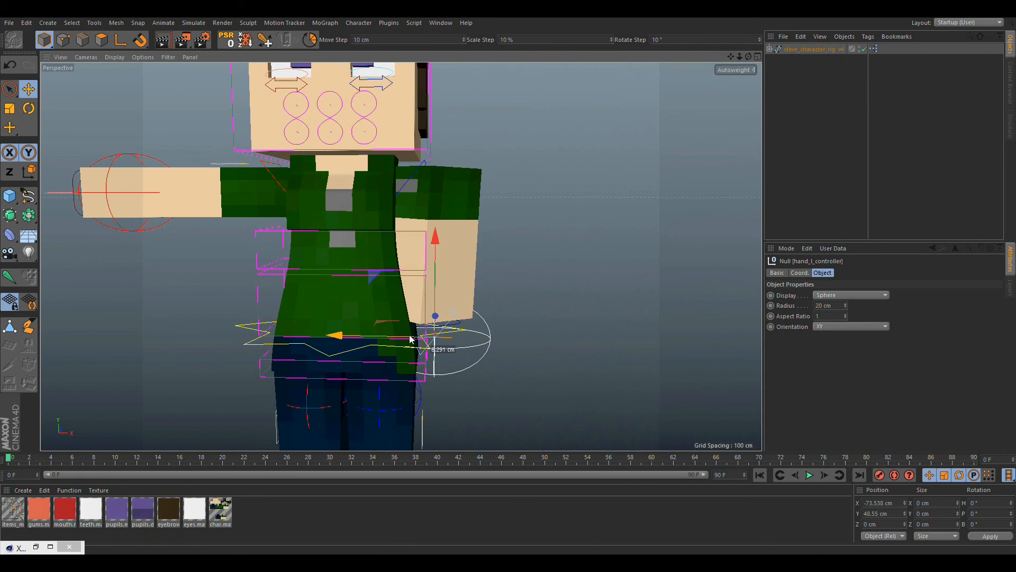
- Try rotating hand_l_controller beside the hip, and undo the left arm's pose changes
key("r")
left_click_drag(462, 358, 418, 355)
mouse_move(454, 273)
left_mouse_down("alt")
mouse_move(247, 267)
mouse_move(261, 286)
mouse_move(280, 286)
mouse_move(252, 277)
mouse_move(458, 273)
mouse_move(443, 291)
mouse_move(443, 255)
left_mouse_up("alt")
scroll(443, 256, "down", 2)
key("ctrl+z")
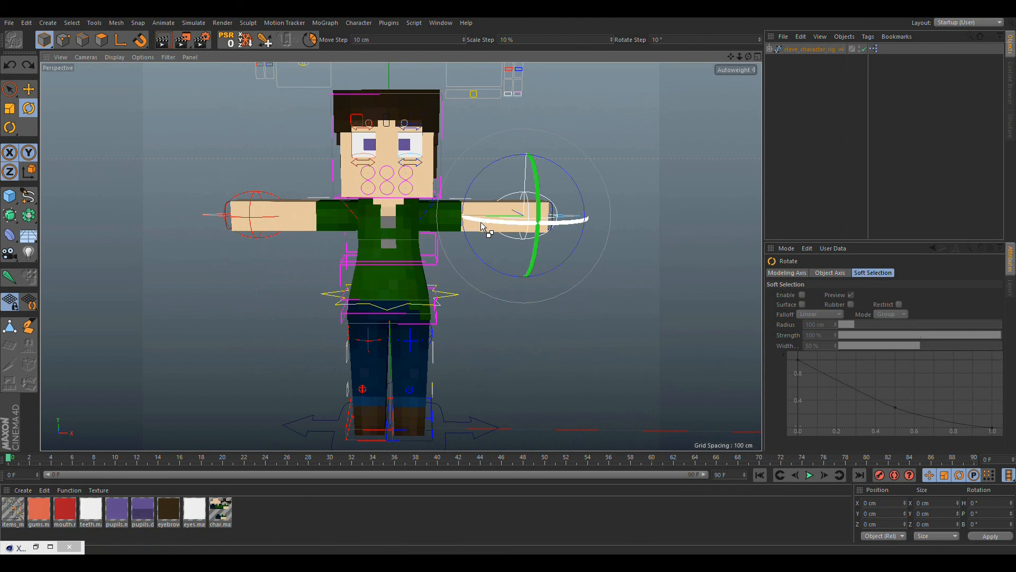
- Deselect the hand controller and examine the female upper body and slim arms from several angles and distances
left_click(510, 144)
middle_click_drag(439, 210, 435, 265, "alt")
left_click_drag(434, 265, 456, 247, "alt")
scroll(434, 266, "up", 5)
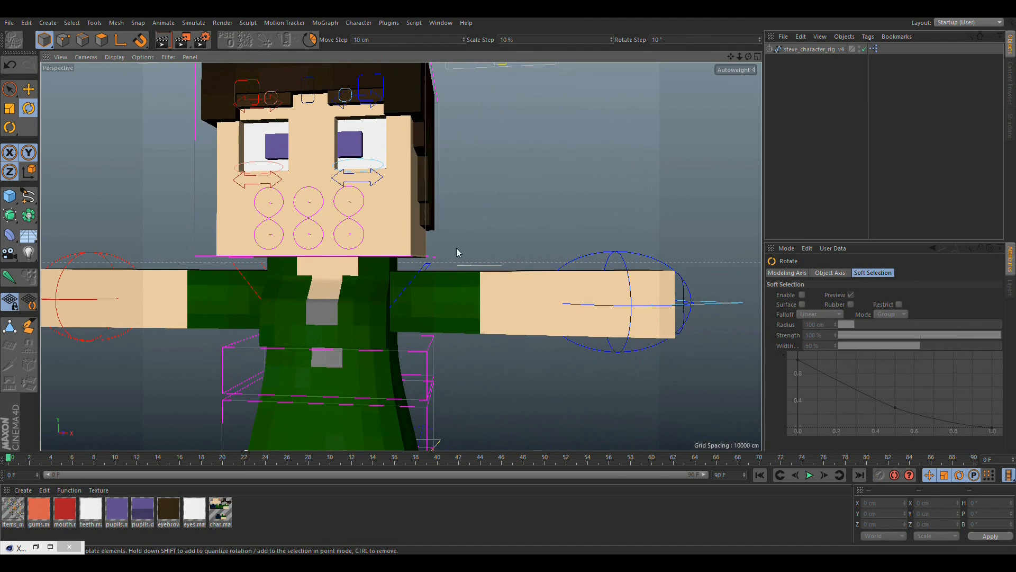
scroll(385, 288, "down", 5)
left_click_drag(384, 288, 404, 268, "alt")
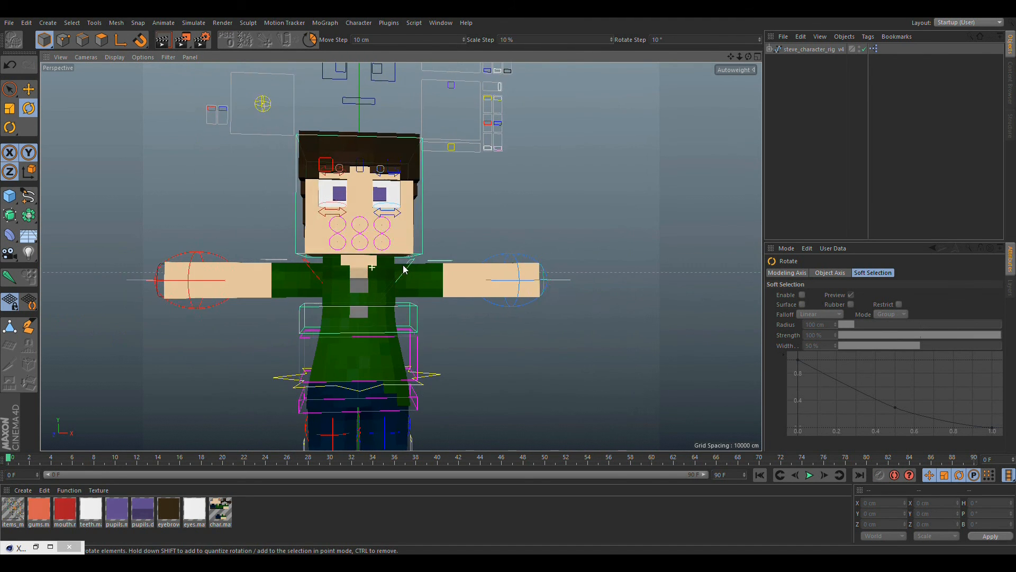
left_click_drag(339, 269, 376, 280, "alt")
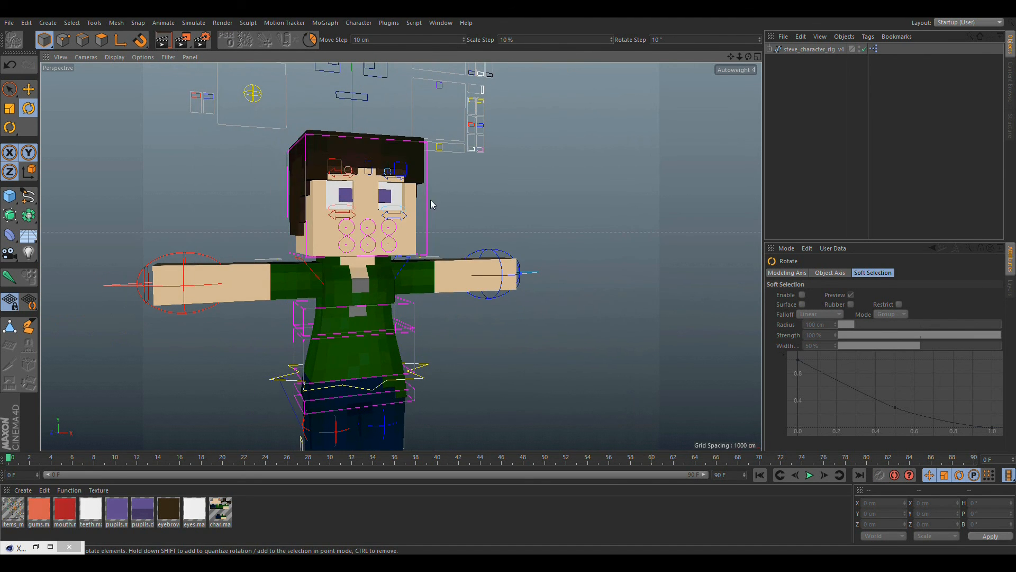
left_click_drag(462, 271, 402, 224, "alt")
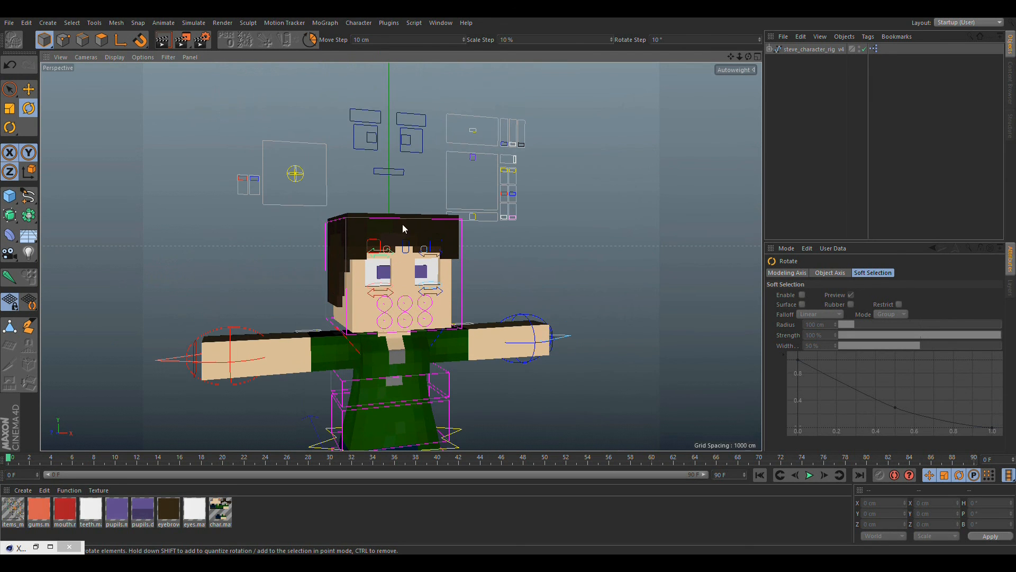
- Return the female_switch slider to X 0 cm to restore the male body
left_click(515, 158)
left_click(29, 89)
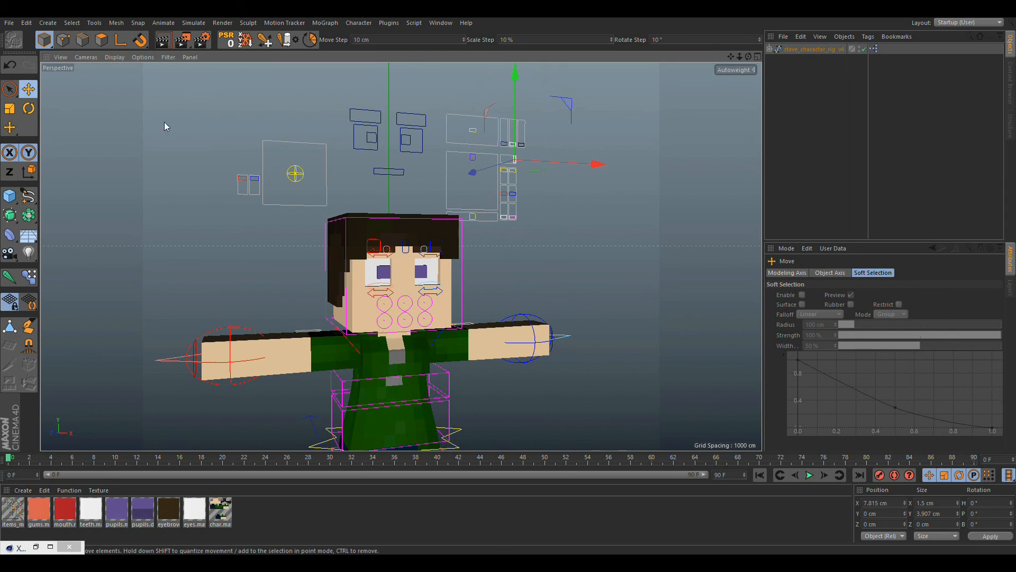
left_click_drag(546, 167, 407, 165)
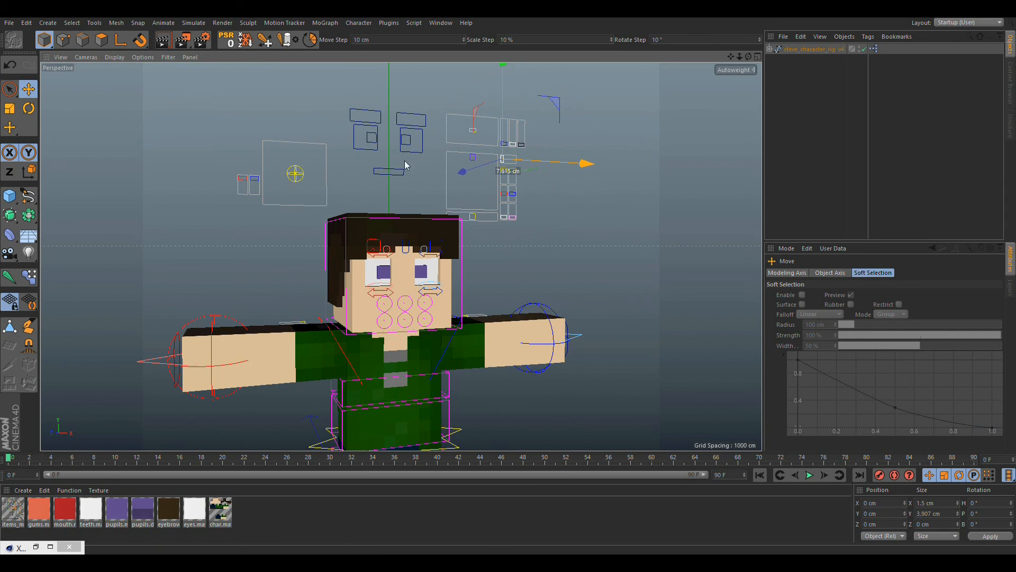
- Try enlarging the right pupil by raising its size slider to Y 3.125 cm
left_click(509, 184)
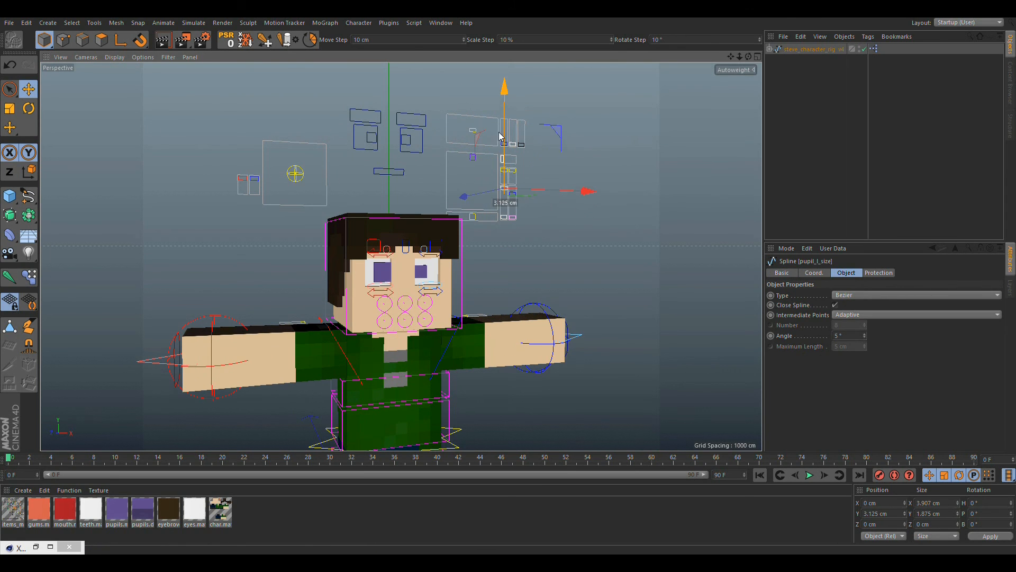
left_click(511, 173, "shift")
- Raise the villager_switch slider to Y 6.25 cm to give the character a villager head and nose
left_click_drag(511, 173, 506, 113)
left_click(514, 219)
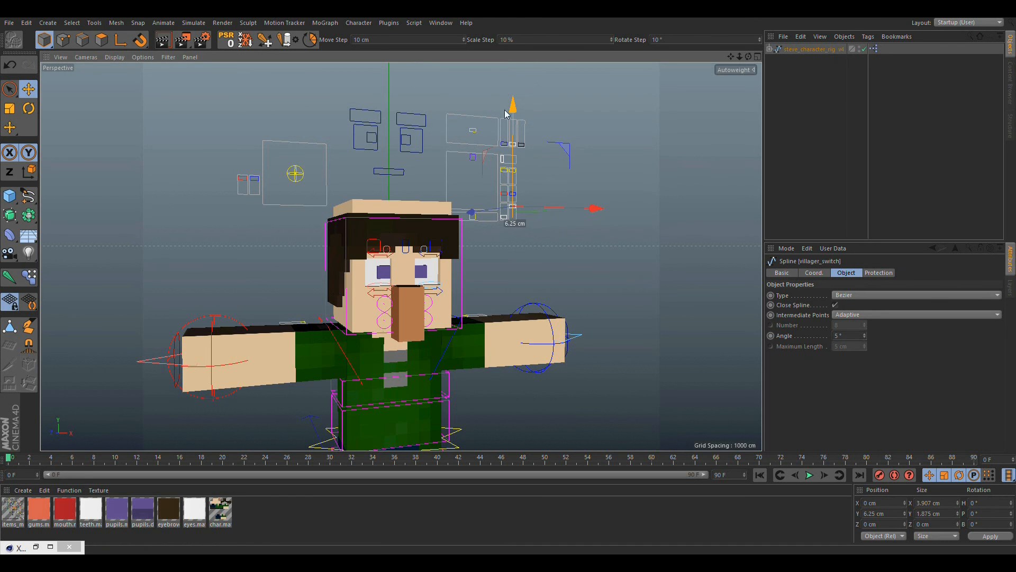
left_click_drag(503, 69, 504, 66)
- Examine the villager nose and the taller head from the front, close up and from the side
left_click_drag(449, 241, 356, 257, "alt")
middle_click_drag(355, 257, 329, 196, "alt")
left_click_drag(365, 205, 405, 207, "alt")
right_click_drag(404, 207, 508, 95, "alt")
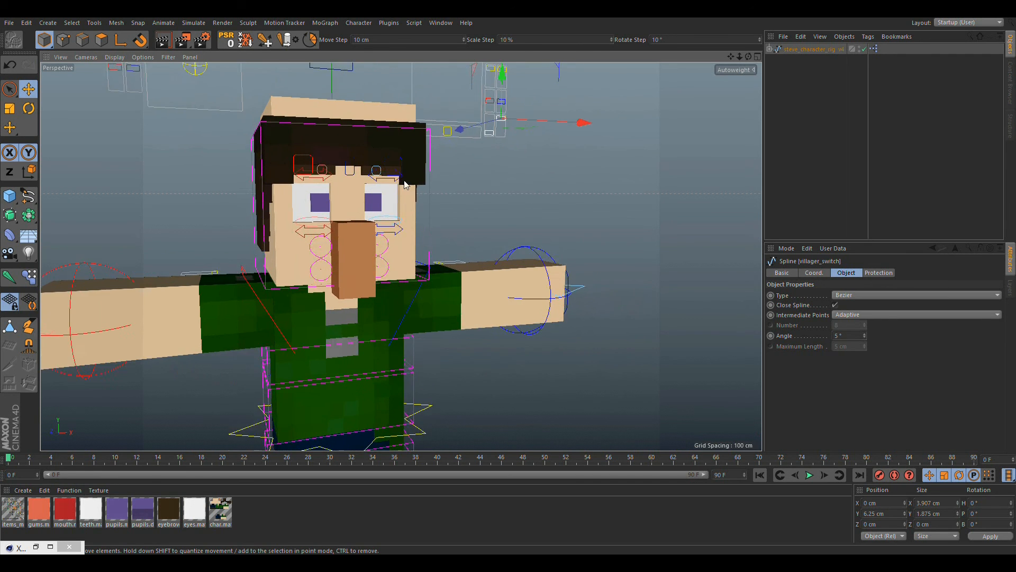
middle_click_drag(508, 96, 559, 141, "alt")
left_click_drag(548, 87, 548, 88)
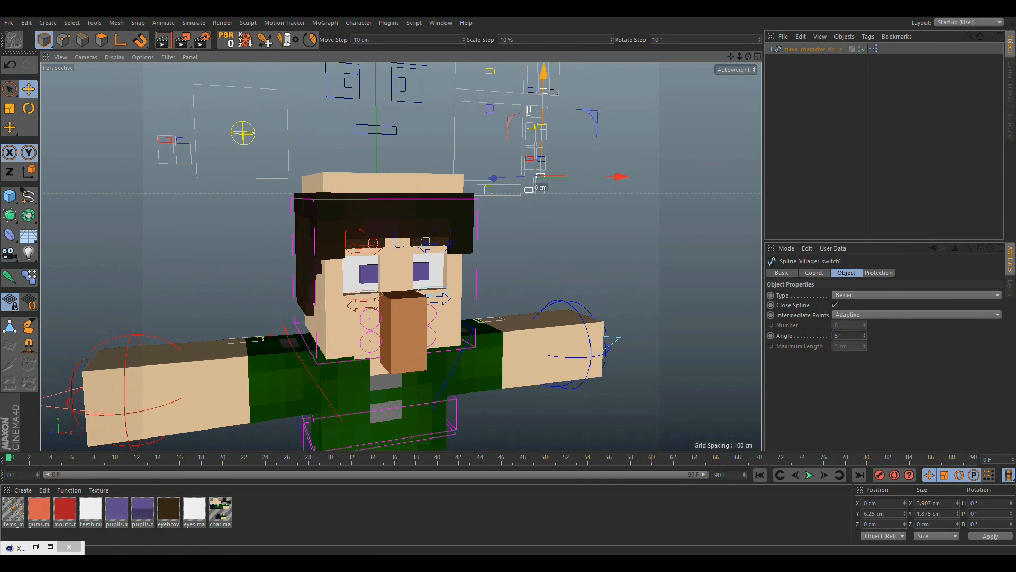
left_click_drag(377, 334, 397, 331, "alt")
right_click_drag(396, 331, 394, 313, "alt")
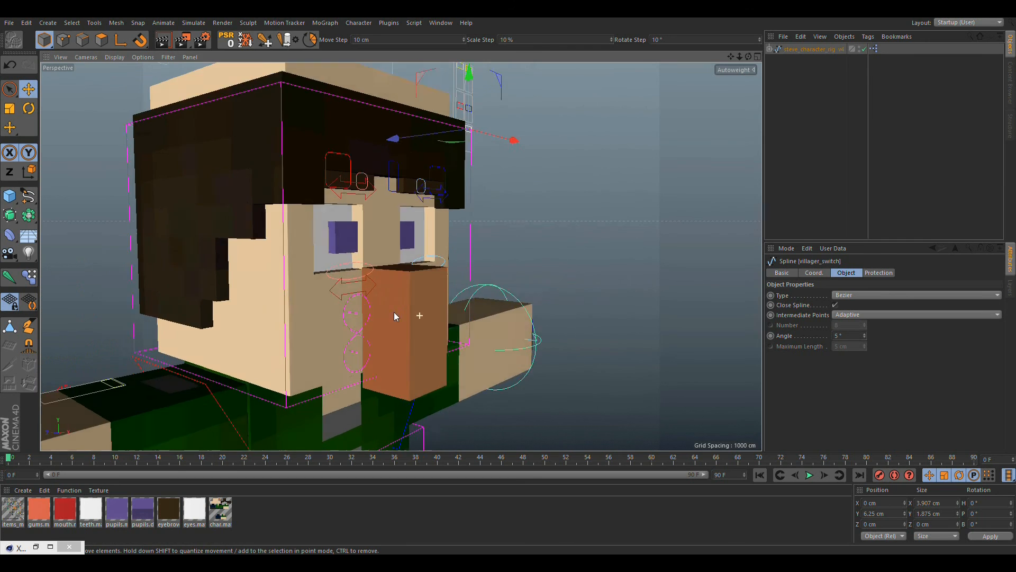
left_click_drag(395, 313, 373, 305, "alt")
right_click_drag(373, 304, 340, 254, "alt")
middle_click_drag(340, 254, 340, 299, "alt")
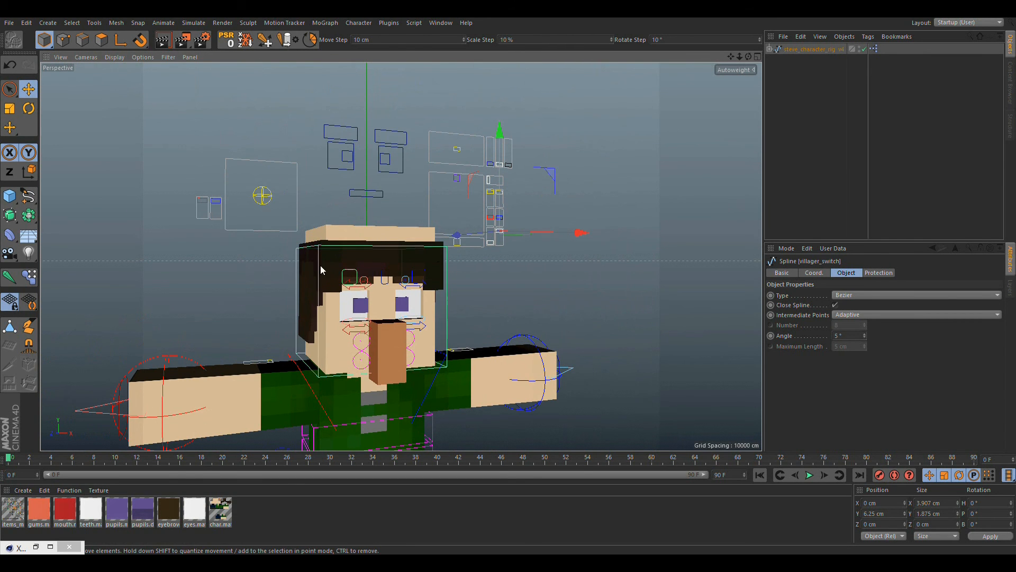
left_click_drag(301, 273, 432, 281, "alt")
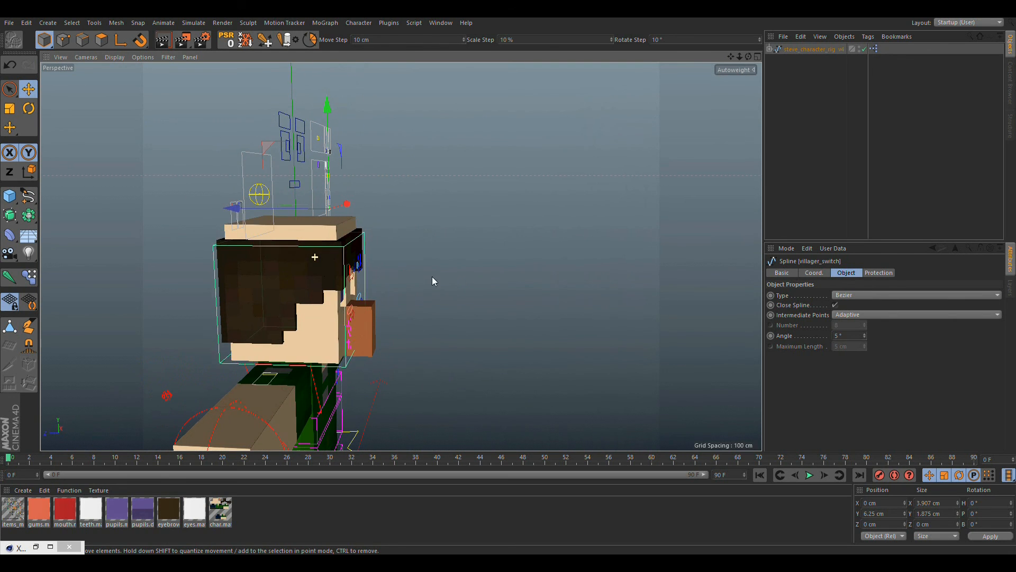
- Expand steve_character_rig v4 in the object hierarchy down to the contents of additional_items under head_meshes
left_click(793, 94)
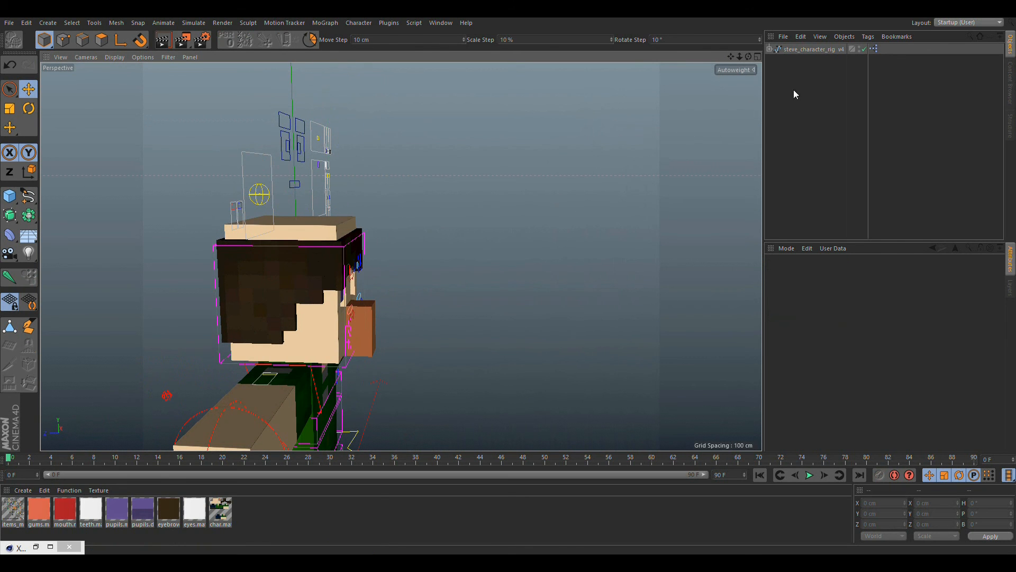
left_click(775, 48)
left_click(770, 49)
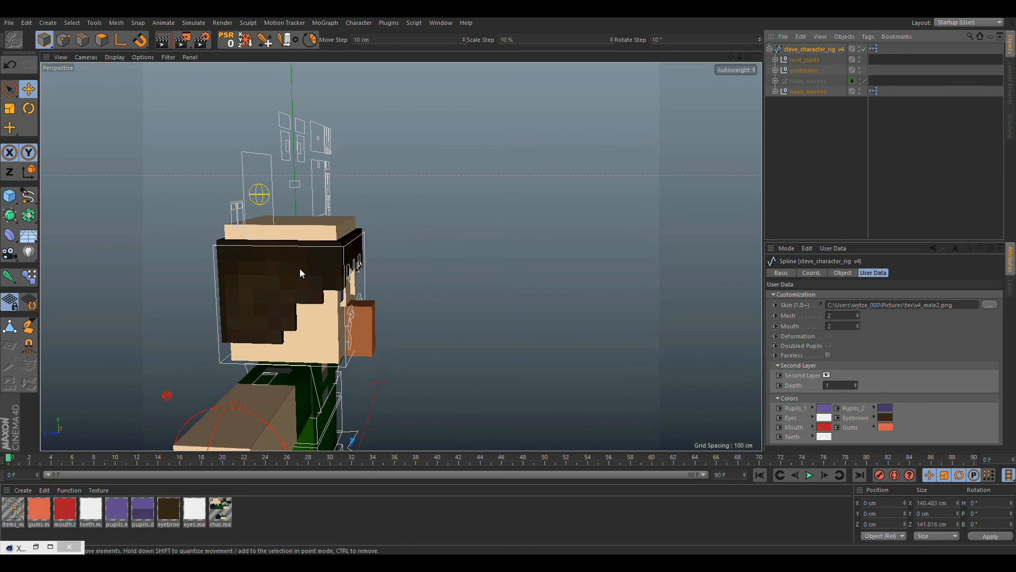
left_click(775, 91)
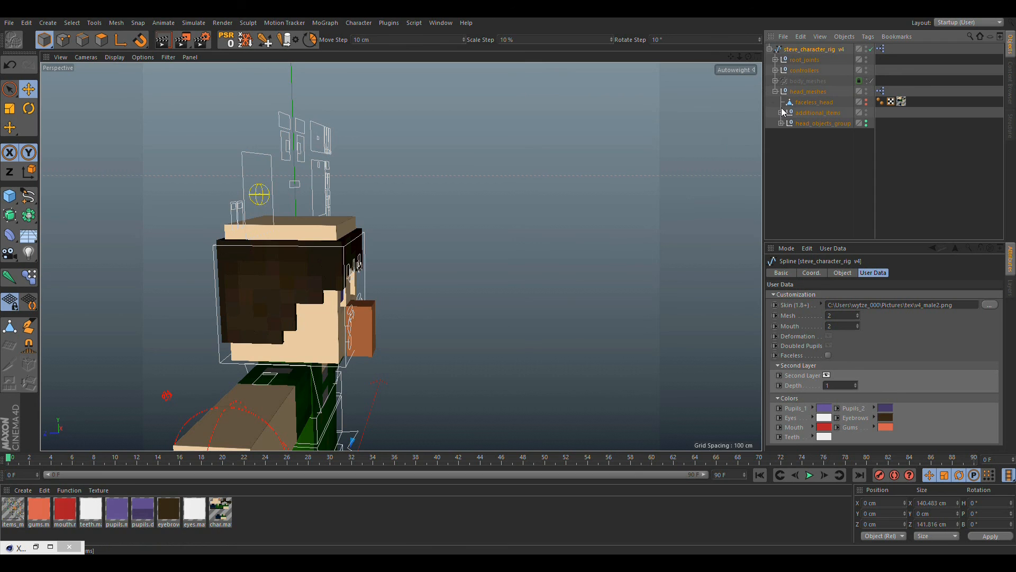
left_click(781, 112)
- Unlock the meshes_locking layer and raise the second_layer_auto mesh about 10.8 cm along Y
left_click(1010, 285)
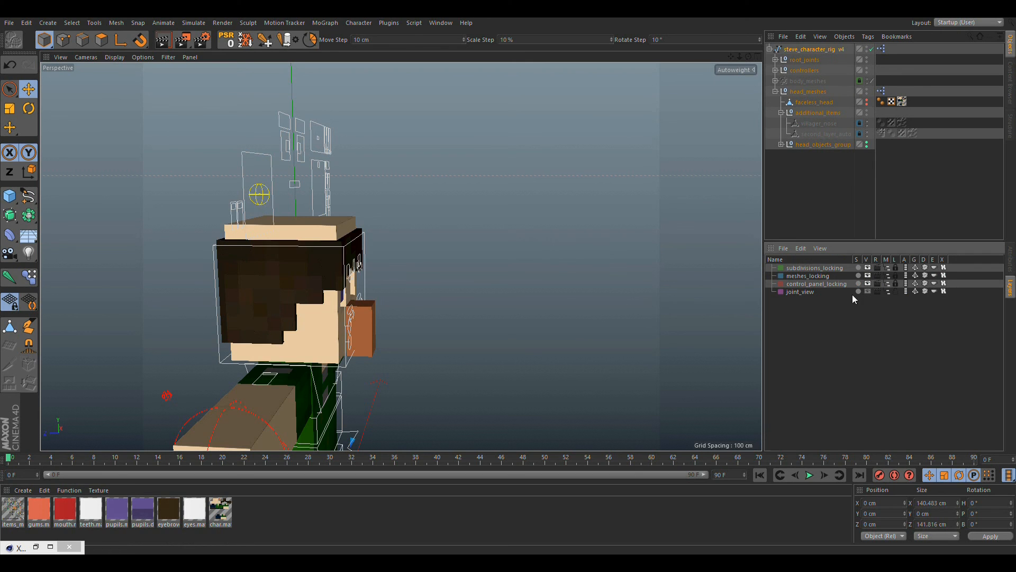
left_click(895, 275)
left_click(833, 135)
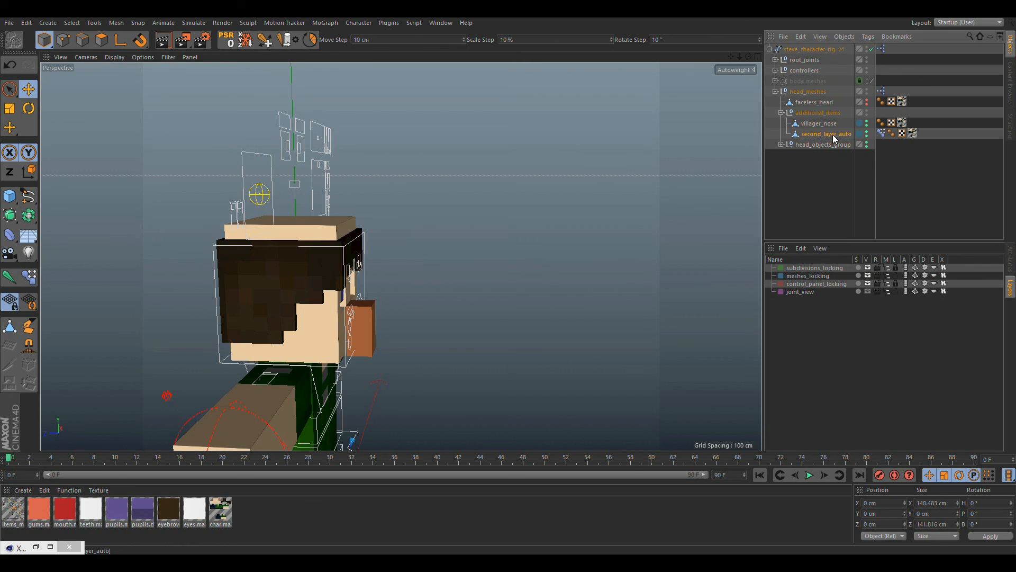
left_click_drag(298, 189, 299, 169)
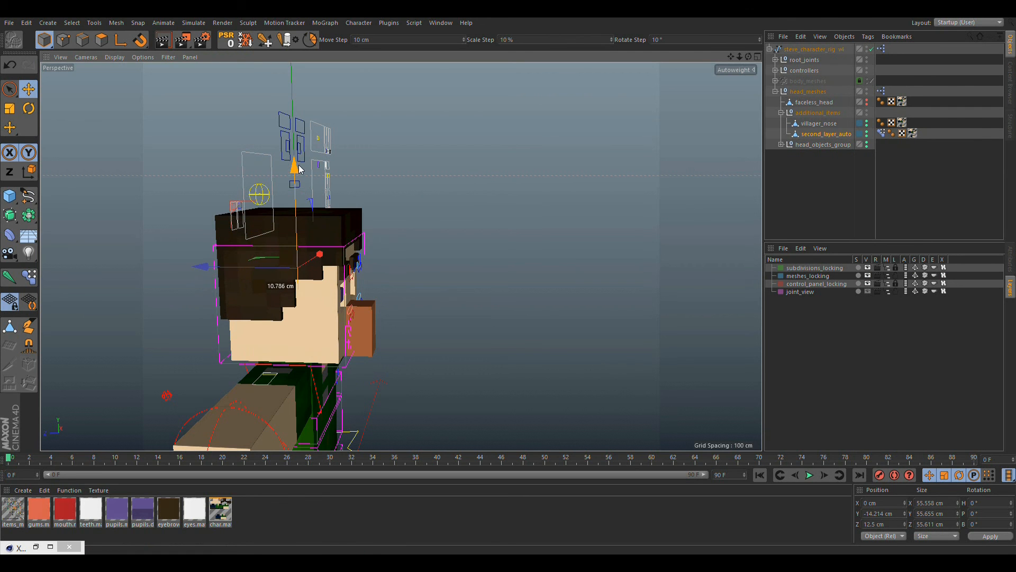
- Check the raised hair layer on the head, lock meshes_locking again and undo the move of second_layer_auto
left_click_drag(325, 238, 366, 319, "alt")
scroll(366, 319, "down", 5)
left_click_drag(367, 367, 367, 377, "alt")
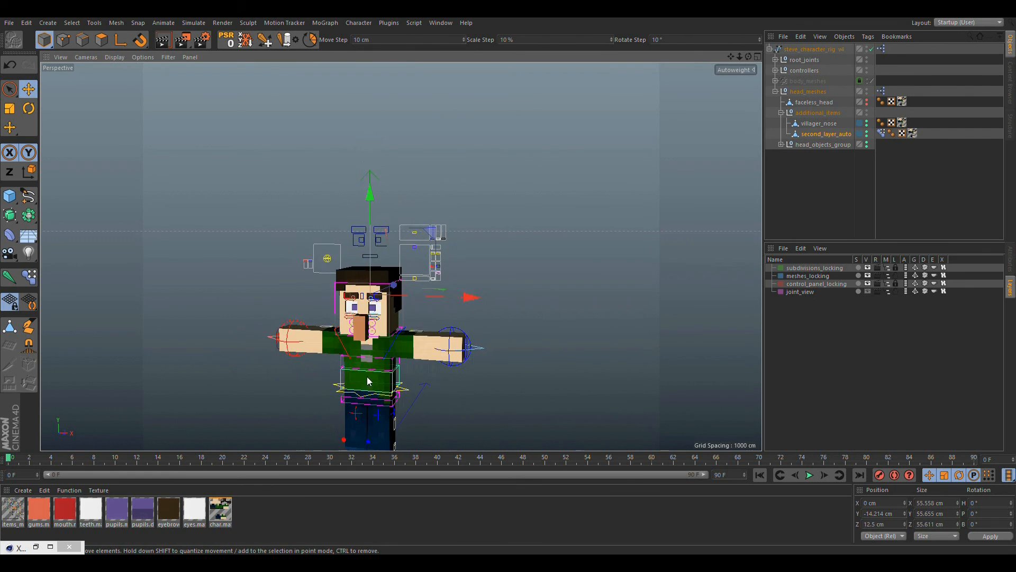
middle_click_drag(367, 376, 367, 258, "alt")
left_click_drag(367, 258, 430, 248, "alt")
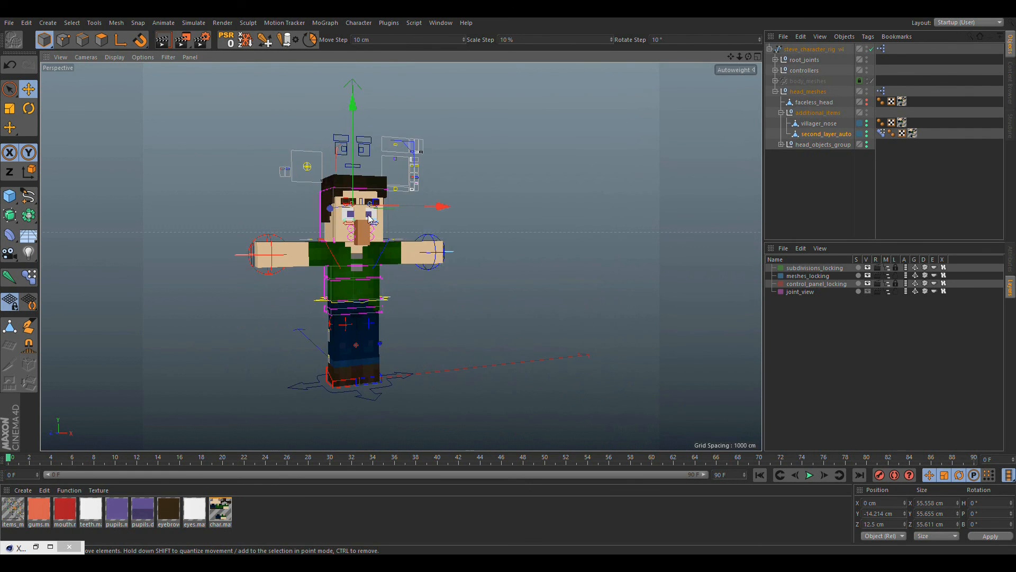
scroll(368, 217, "up", 5)
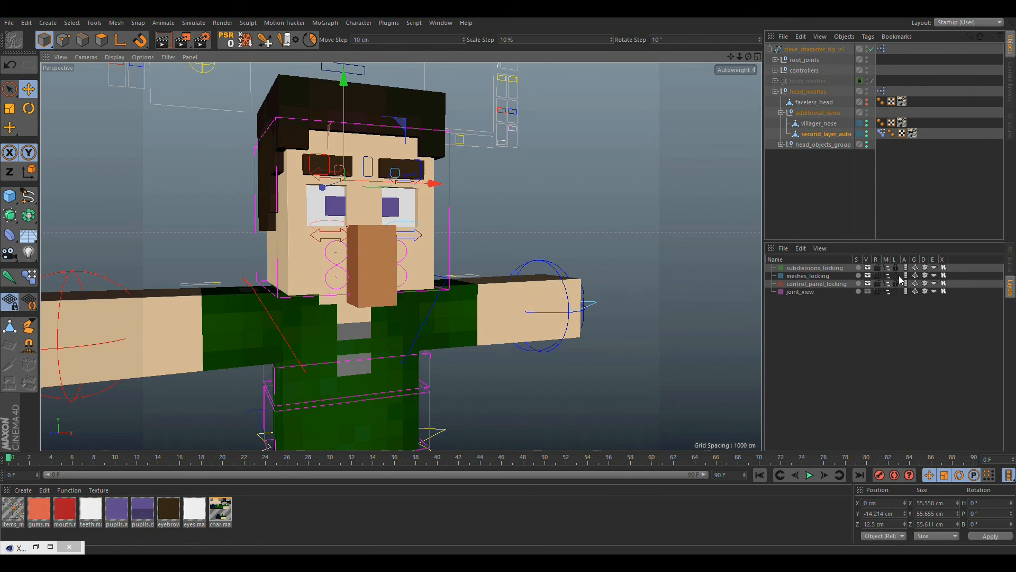
left_click(895, 277)
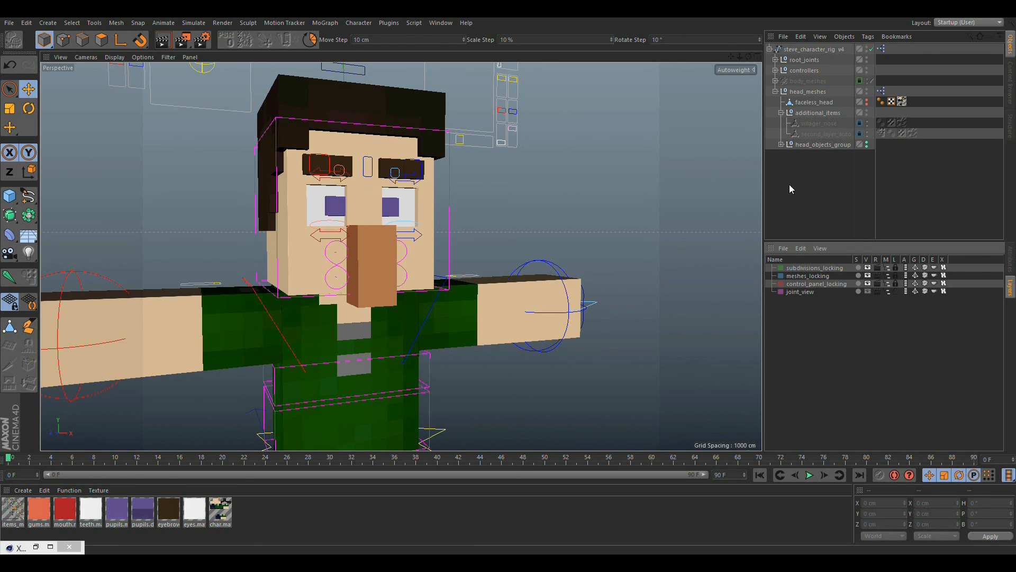
key("ctrl+z")
key("ctrl+z")
key("ctrl+z")
key("ctrl+z")
key("ctrl+z")
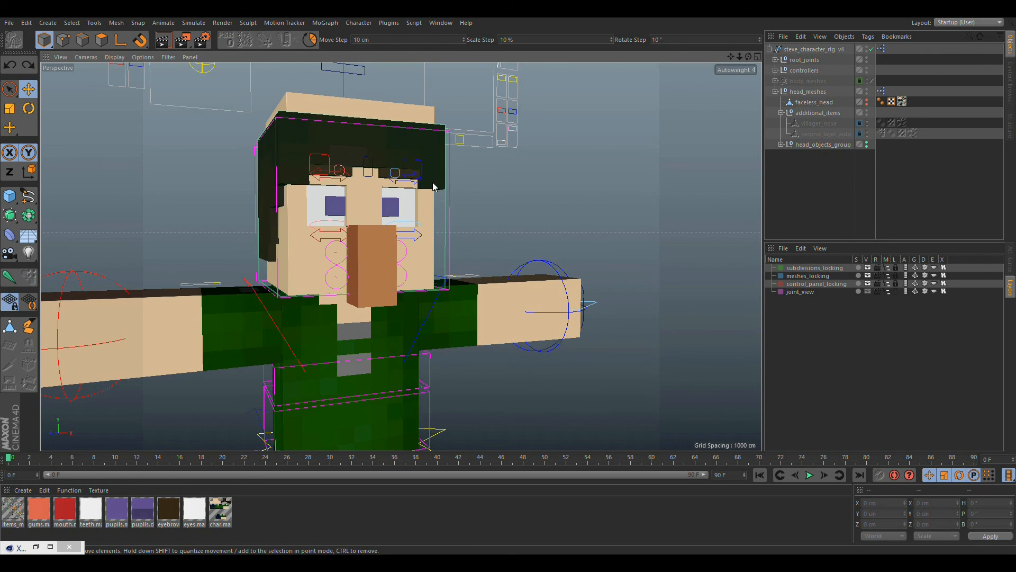
- Undo the villager switch, clear the selection and check the whole character from the front
key("ctrl+z")
left_click(548, 221)
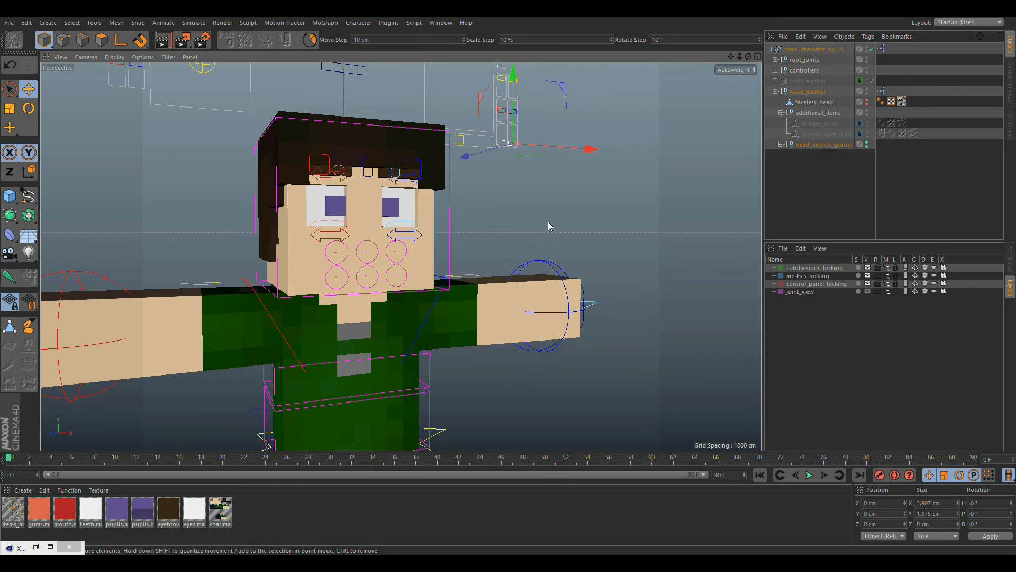
left_click_drag(548, 221, 372, 220, "alt")
scroll(373, 218, "down", 7)
left_click_drag(342, 296, 377, 278, "alt")
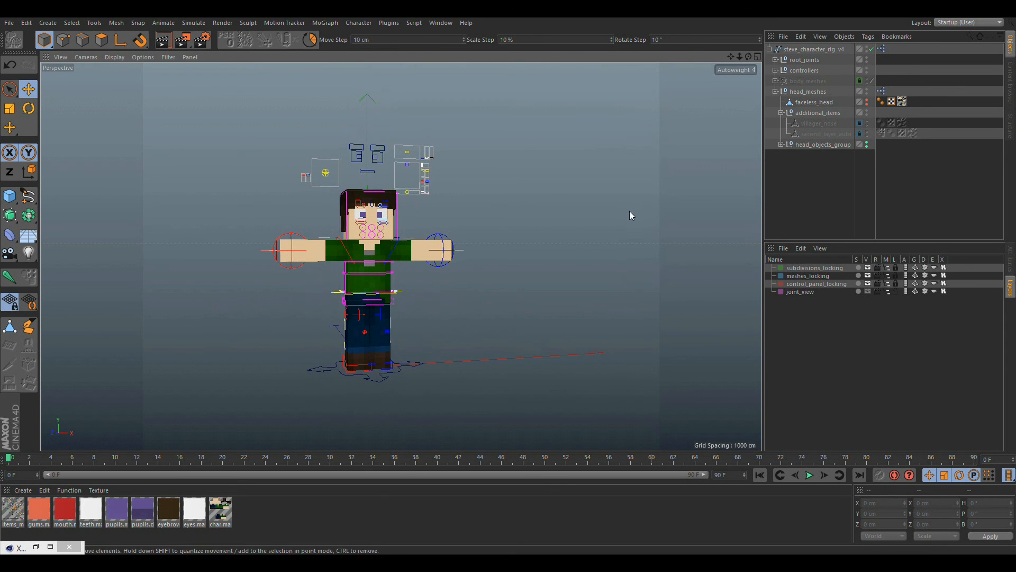
- Show the object attributes instead of the layers and collapse the whole steve_character_rig v4 hierarchy
left_click(1010, 258)
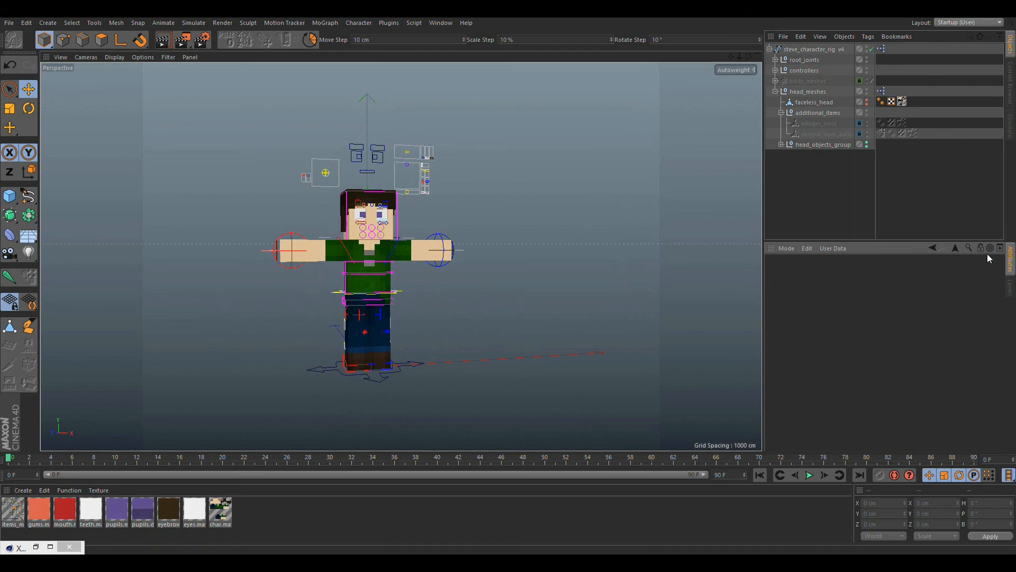
left_click(781, 112)
left_click(775, 92)
left_click(770, 49)
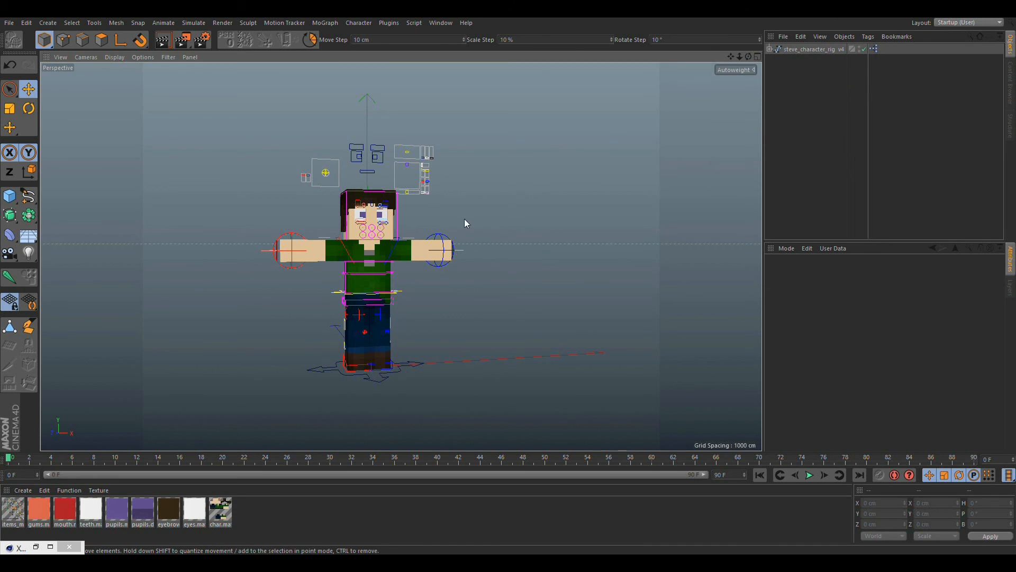
- Load v4_girl from the tex folder as the skin of steve_character_rig v4
scroll(392, 220, "up", 6)
left_click_drag(427, 222, 392, 228, "alt")
scroll(394, 275, "down", 1)
mouse_move(396, 322)
left_mouse_down("alt")
mouse_move(307, 332)
mouse_move(161, 318)
mouse_move(413, 326)
left_mouse_up("alt")
middle_click_drag(398, 210, 418, 271, "alt")
left_click(807, 49)
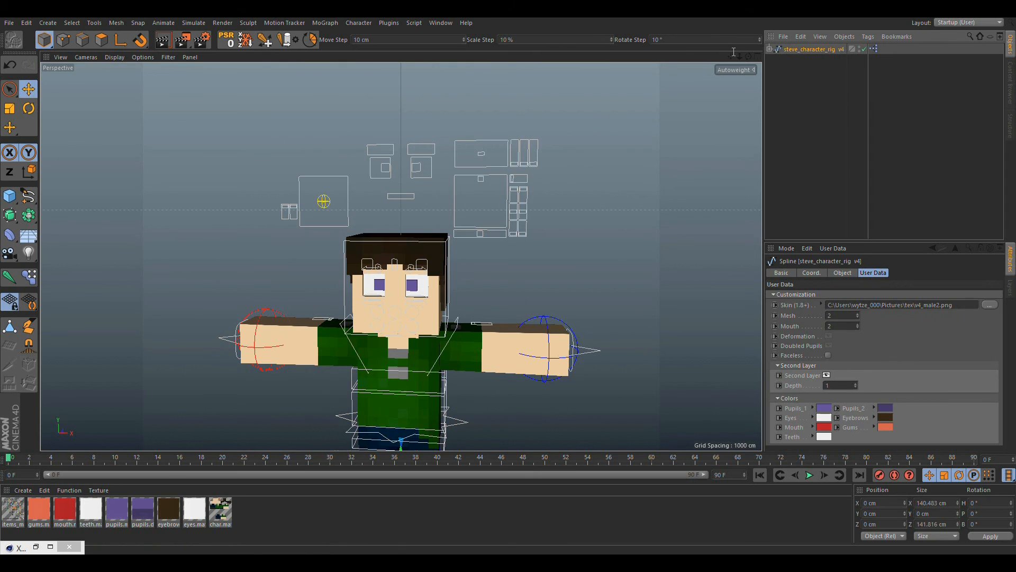
left_click(987, 306)
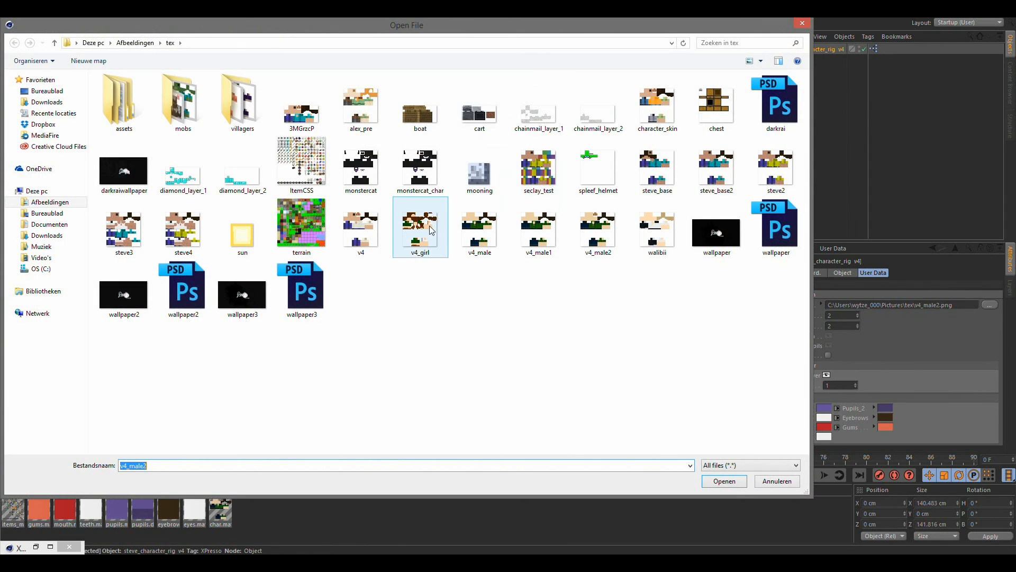
double_click(431, 230)
left_click(569, 324)
- Lower the eyelids_pos slider to -6.25 cm on Y and check the eyes from the front
left_click_drag(418, 304, 410, 153, "alt")
right_click_drag(410, 143, 491, 196, "alt")
left_click_drag(491, 196, 413, 291, "alt")
middle_click_drag(386, 156, 404, 277, "alt")
left_click_drag(404, 276, 249, 163, "alt")
left_click(138, 107)
left_click_drag(133, 93, 129, 138)
left_click_drag(281, 250, 250, 227, "alt")
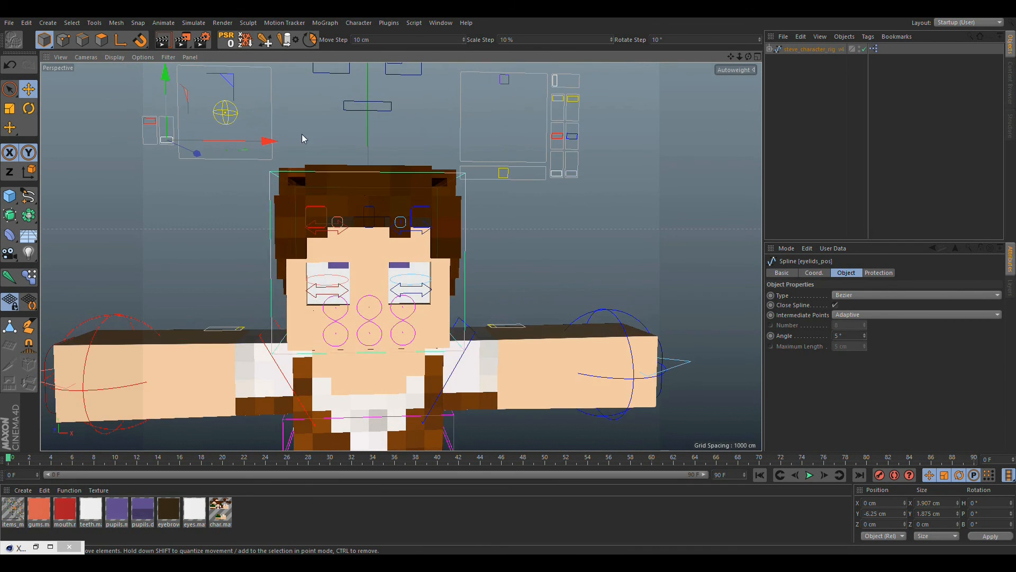
- Select both eyelid frames above the head and move them down together, then check the face
middle_click_drag(304, 139, 306, 207, "alt")
left_click(337, 125)
left_click(405, 122, "shift")
left_click_drag(370, 97, 369, 118)
left_click_drag(394, 315, 373, 284, "alt")
left_click(381, 294)
left_click(502, 323)
left_click_drag(498, 323, 405, 328, "alt")
middle_click_drag(376, 397, 378, 286, "alt")
scroll(378, 287, "down", 5)
left_click(449, 272)
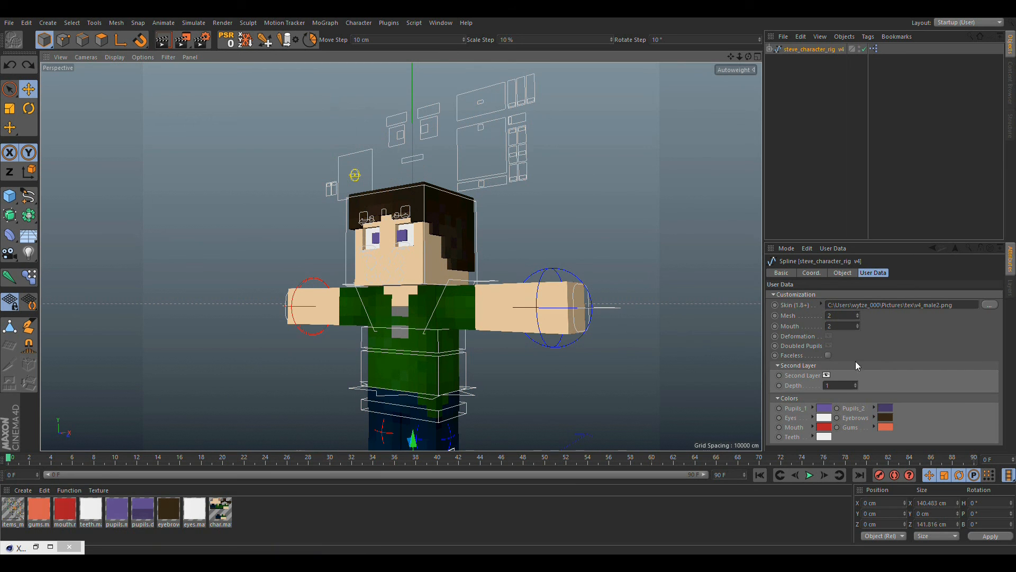
- Set the rig's Mesh value to 3 and examine the vertical edge of the head close up
scroll(493, 252, "up", 10)
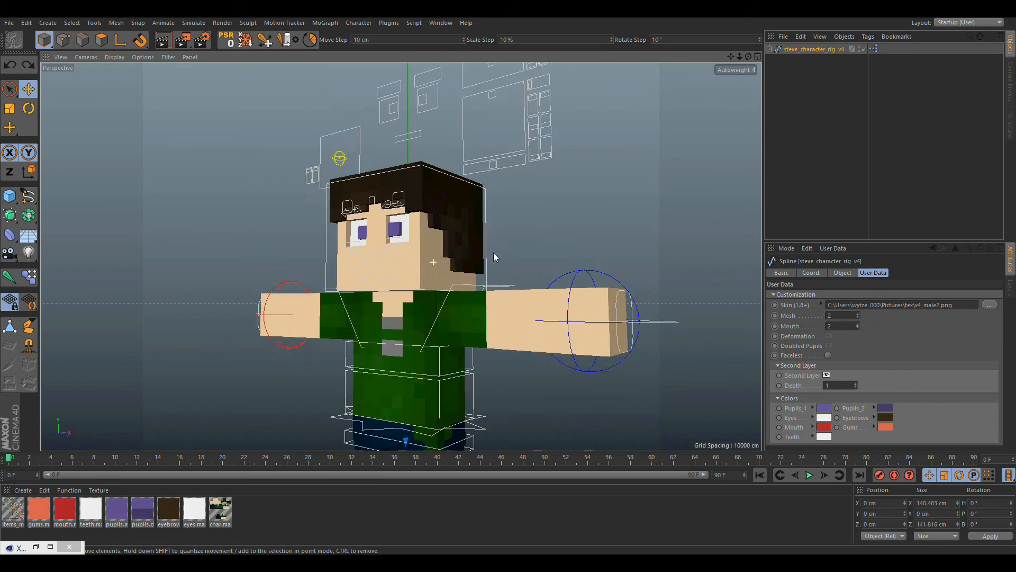
left_click_drag(431, 242, 370, 172, "alt")
scroll(431, 254, "up", 5)
scroll(438, 228, "up", 1)
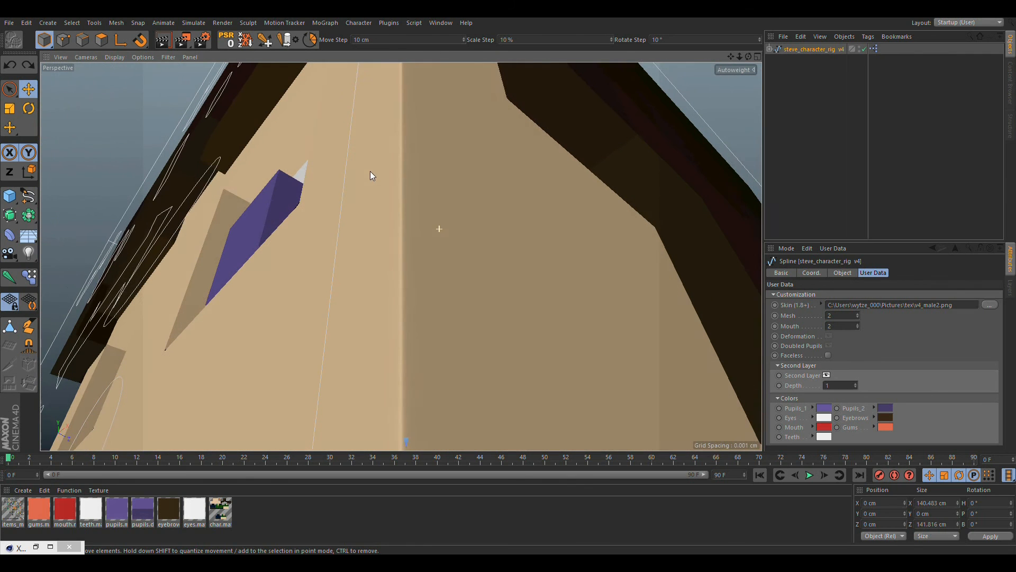
left_click(857, 313)
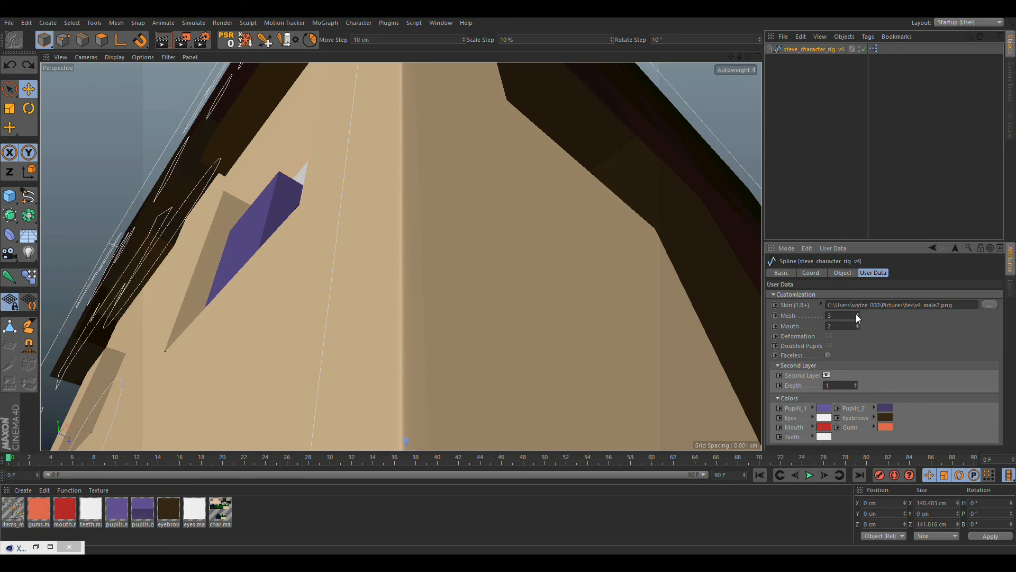
mouse_move(402, 286)
left_mouse_down("alt")
mouse_move(392, 221)
mouse_move(456, 300)
mouse_move(500, 319)
mouse_move(414, 294)
left_mouse_up("alt")
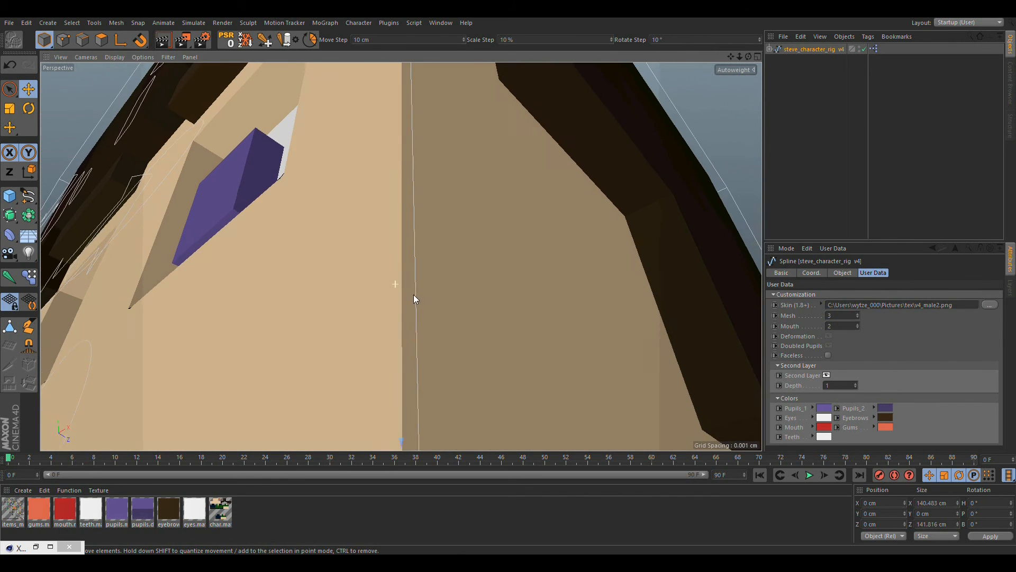
- Try lower Mesh values on the rig, such as 1, and set Mesh back to 2
left_click(856, 317)
left_click(856, 318)
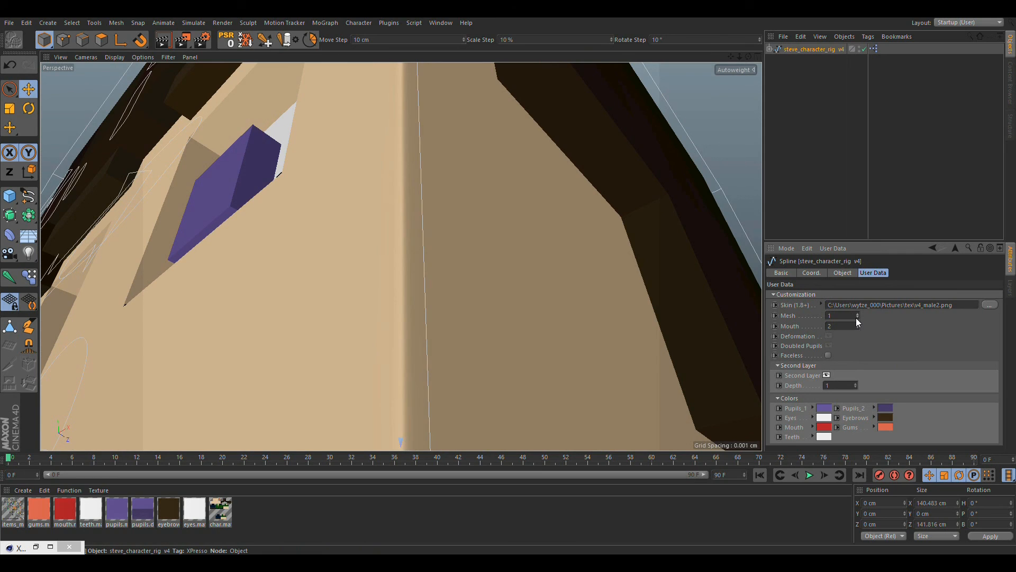
left_click(856, 317)
left_click(857, 314)
left_click(858, 317)
left_click(858, 313)
left_click(858, 314)
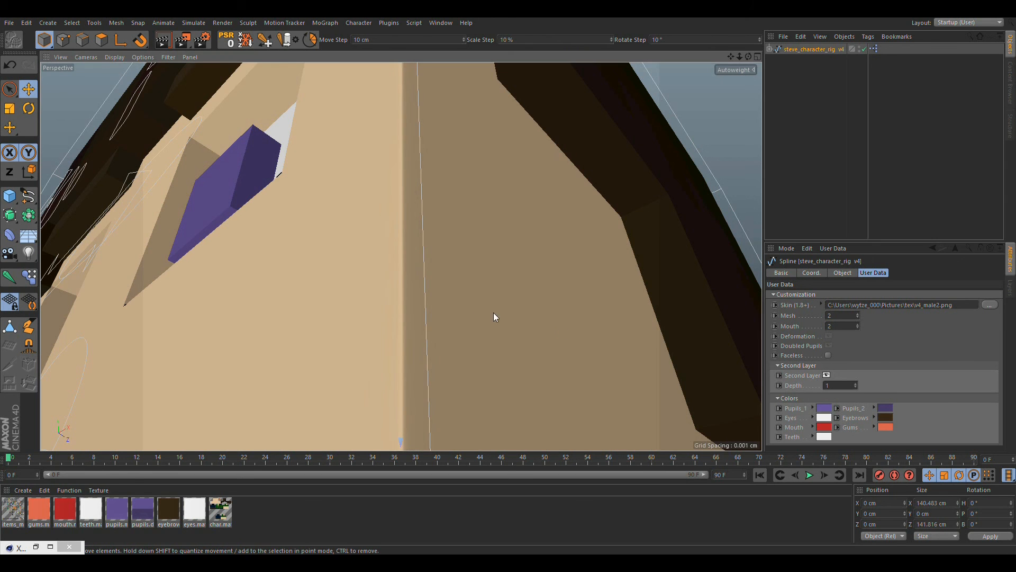
- Open the character's mouth by lowering mouth_controller to about -20.2 cm on Y
right_click_drag(493, 312, 425, 346, "alt")
left_click_drag(425, 346, 453, 324, "alt")
middle_click_drag(453, 325, 563, 293, "alt")
left_click_drag(563, 293, 466, 221, "alt")
right_click_drag(466, 221, 348, 278, "alt")
left_click_drag(347, 278, 395, 145, "alt")
right_click_drag(394, 145, 425, 313, "alt")
right_click_drag(602, 164, 544, 196, "alt")
middle_click_drag(545, 196, 536, 233, "alt")
left_click(593, 115)
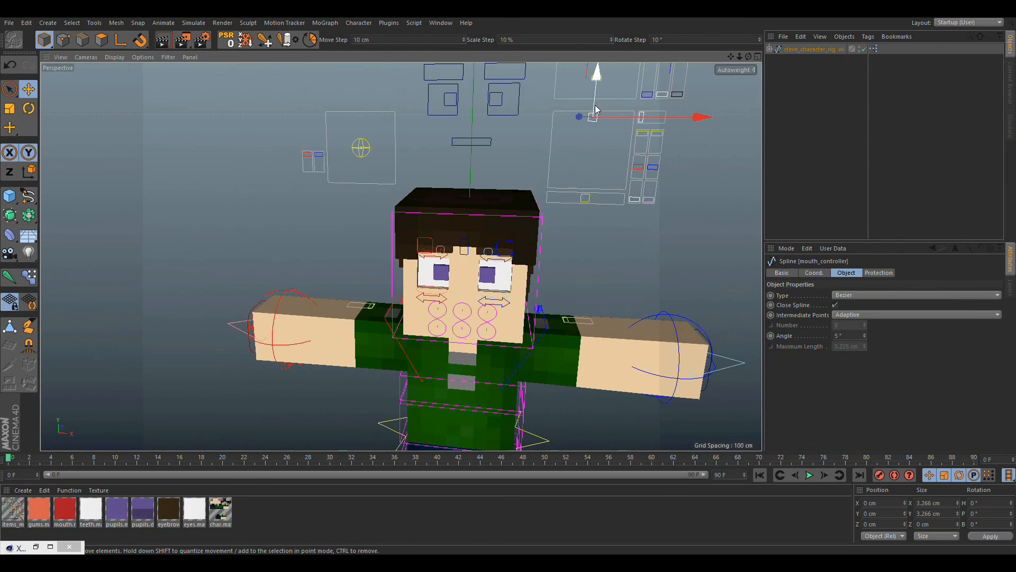
left_click_drag(594, 118, 589, 163)
- Set the rig's Mouth value to 3 and examine the corners of the open mouth close up
right_click_drag(490, 306, 573, 288, "alt")
left_click_drag(455, 331, 547, 294, "alt")
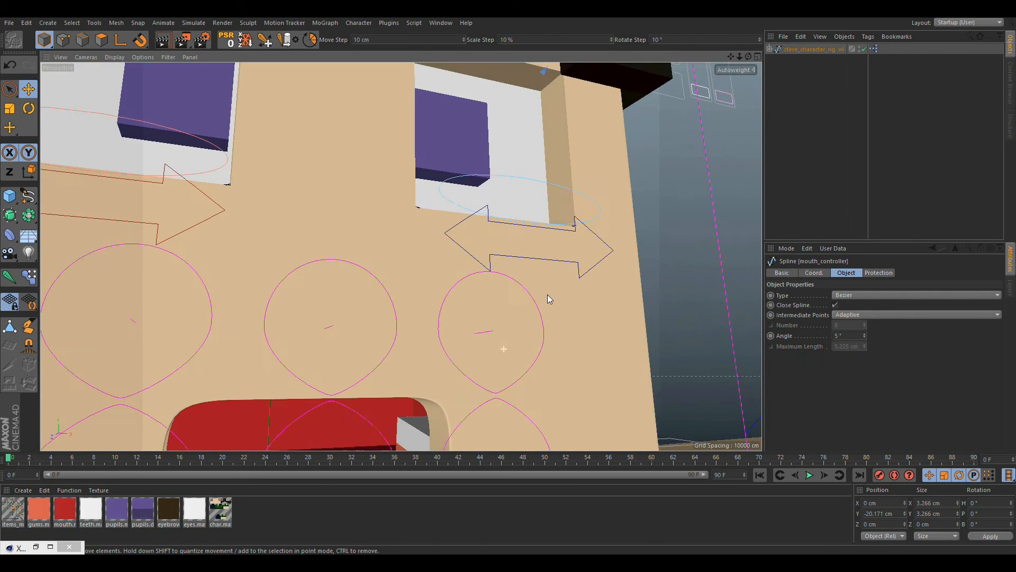
middle_click_drag(479, 397, 497, 287, "alt")
right_click_drag(497, 286, 493, 299, "alt")
left_click(810, 49)
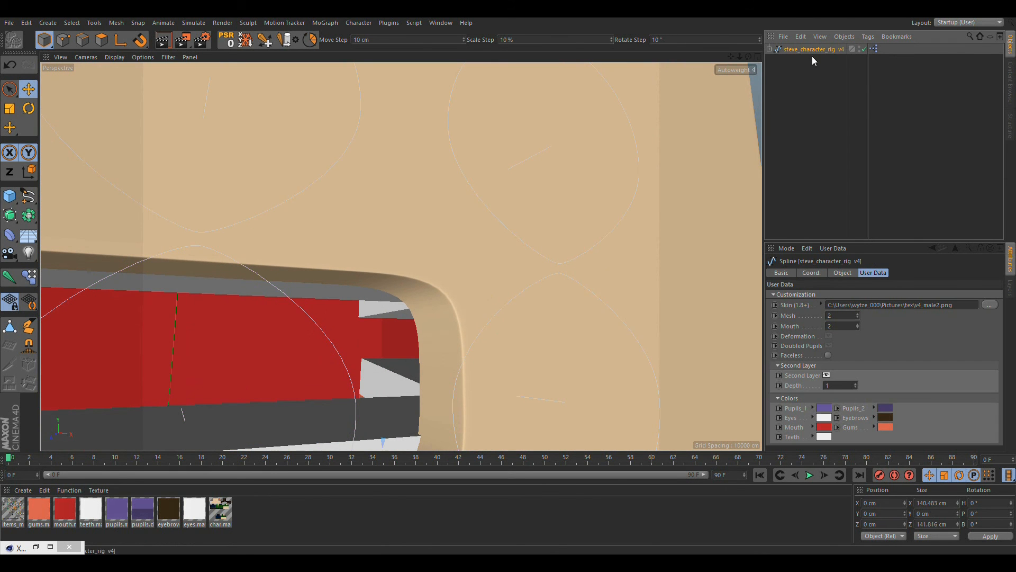
left_click(858, 325)
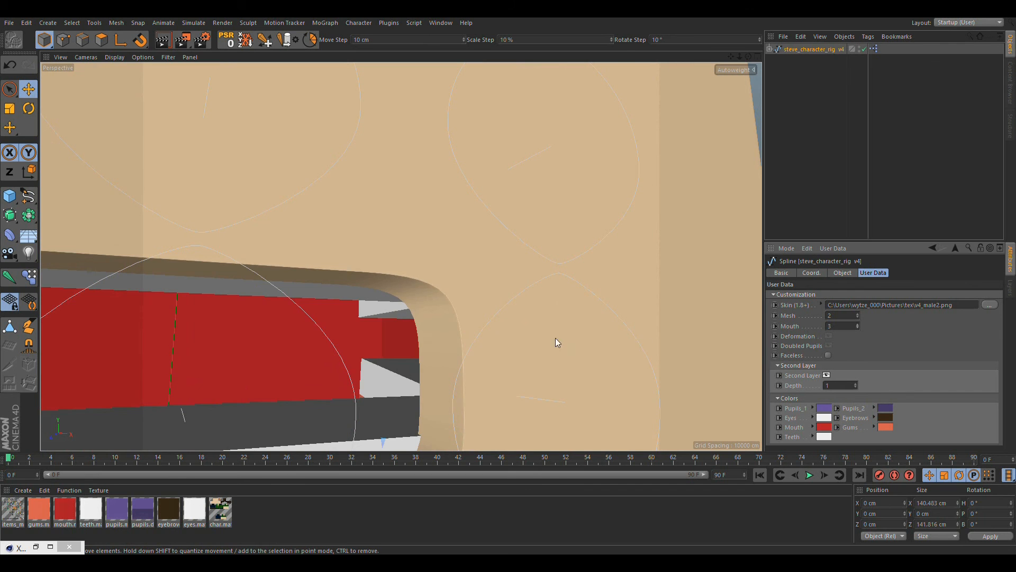
left_click_drag(519, 337, 552, 321, "alt")
right_click_drag(486, 317, 572, 287, "alt")
mouse_move(556, 294)
left_mouse_down("alt")
mouse_move(503, 307)
mouse_move(507, 316)
left_mouse_up("alt")
mouse_move(319, 236)
left_mouse_down("alt")
mouse_move(348, 232)
mouse_move(371, 266)
mouse_move(290, 242)
mouse_move(318, 215)
mouse_move(320, 310)
mouse_move(418, 301)
mouse_move(595, 312)
left_mouse_up("alt")
- Lower the rig's Mouth value to 0 for comparison and set it back to 2
left_click(857, 327)
left_click(858, 327)
left_click(857, 327)
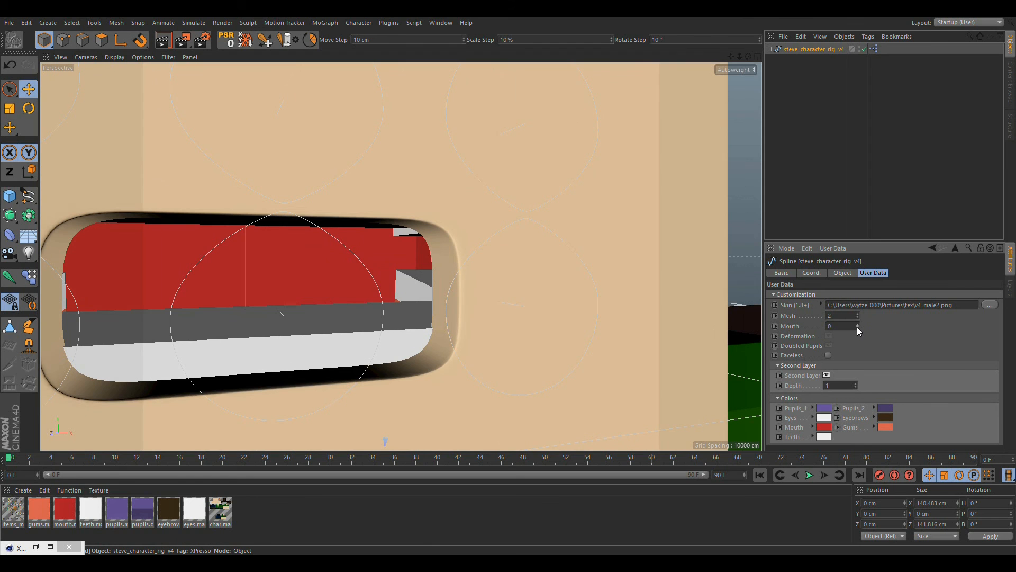
left_click(857, 324)
left_click(856, 324)
- Reset the position of mouth_controller to close the mouth
scroll(530, 284, "down", 4)
left_click_drag(510, 278, 487, 333, "alt")
scroll(466, 339, "down", 5)
middle_click_drag(621, 84, 576, 164, "alt")
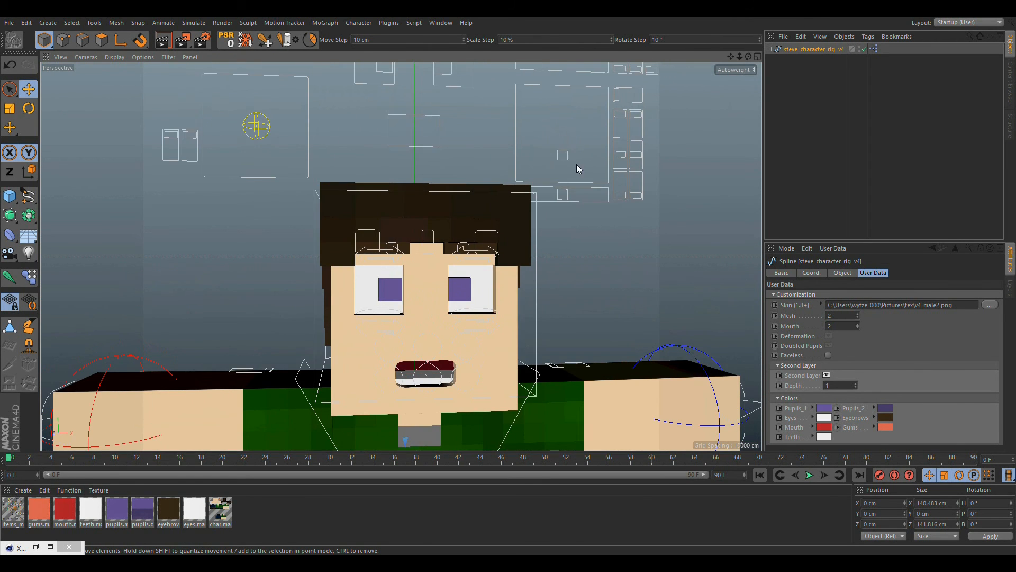
left_click(566, 158)
left_click(226, 40)
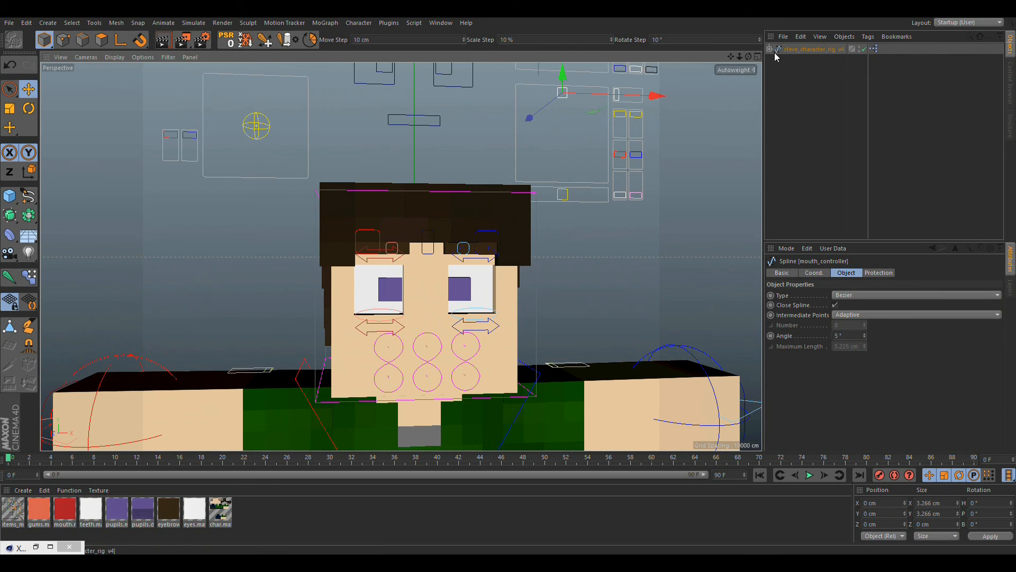
- Try the Deformation option on steve_character_rig v4 and load v4_girl as its skin
left_click(780, 50)
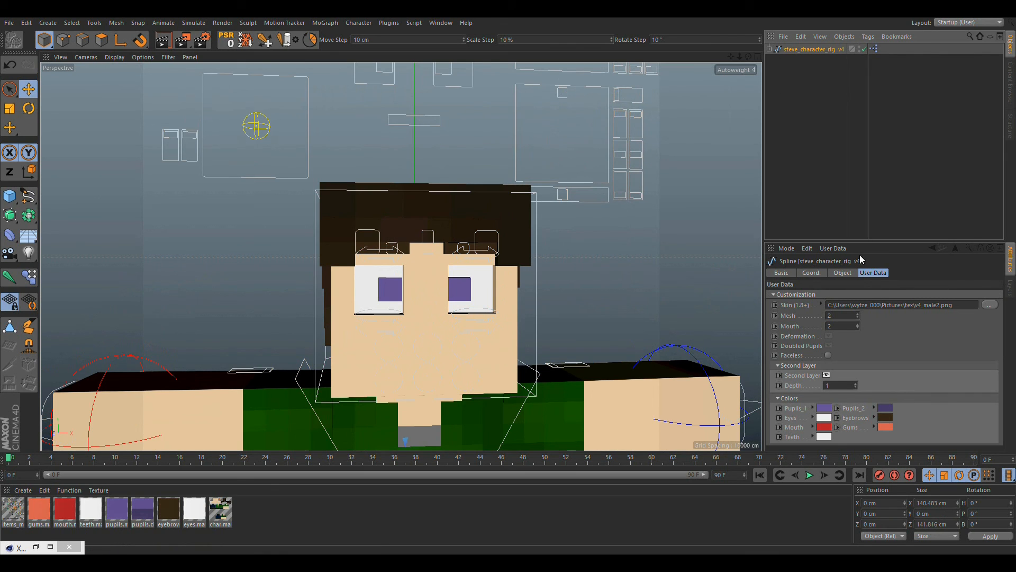
left_click(828, 336)
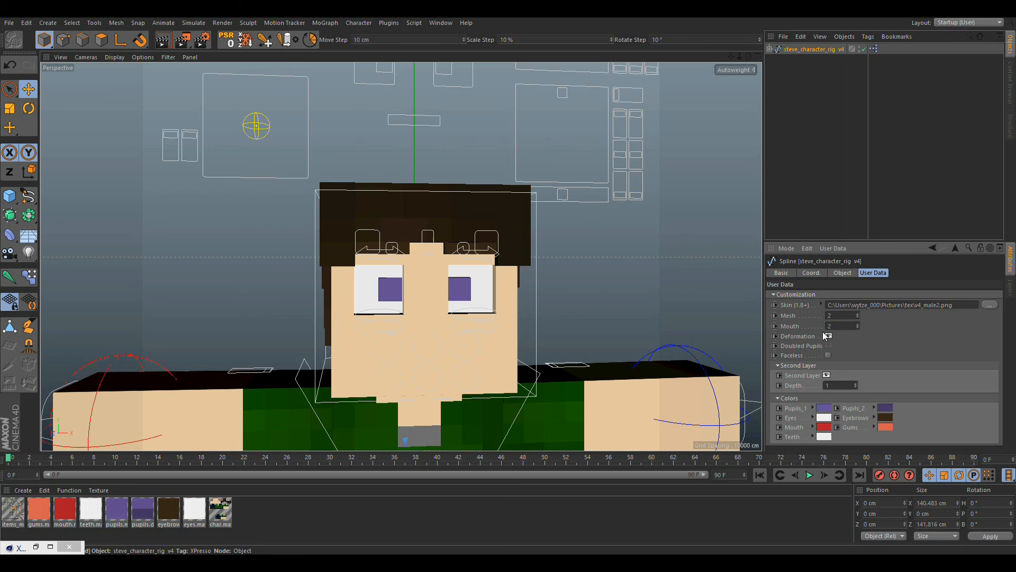
left_click(989, 305)
double_click(416, 226)
left_click(567, 324)
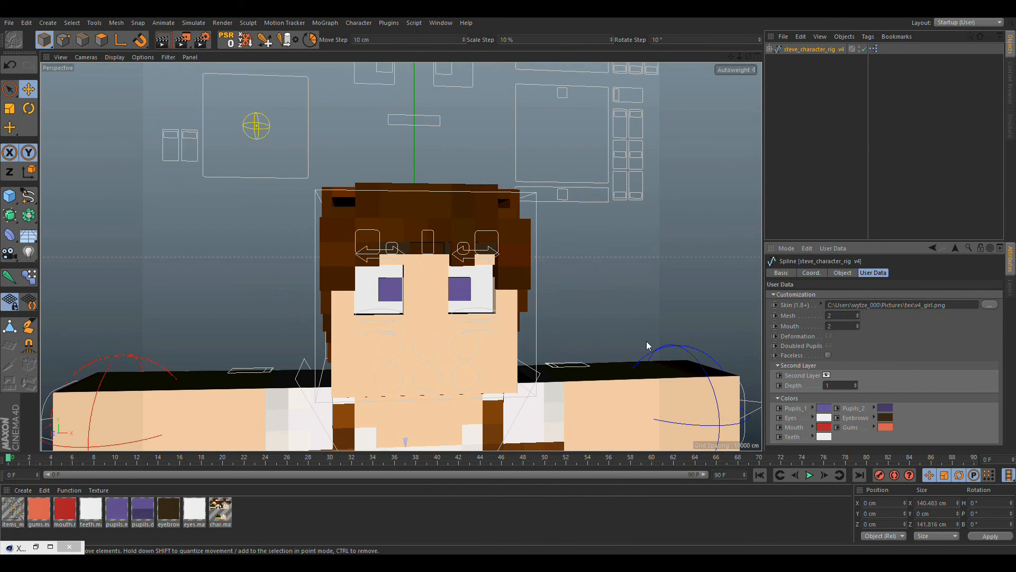
- Examine the eyes and forehead close up and enable Deformation on the rig
left_click_drag(414, 297, 386, 283, "alt")
scroll(443, 287, "up", 5)
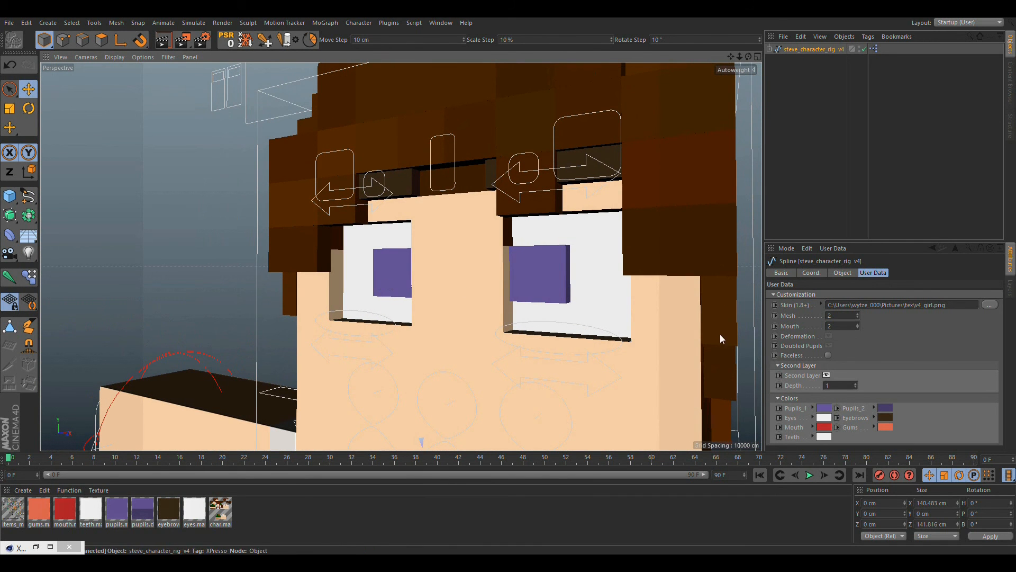
left_click_drag(381, 333, 430, 212, "alt")
scroll(455, 173, "up", 5)
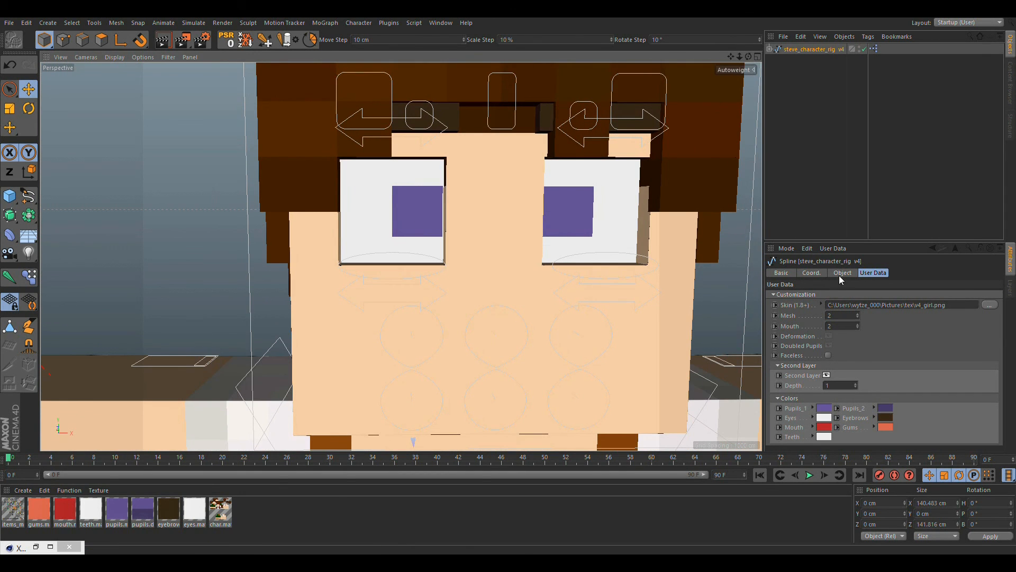
left_click(828, 337)
left_click_drag(544, 256, 519, 212, "alt")
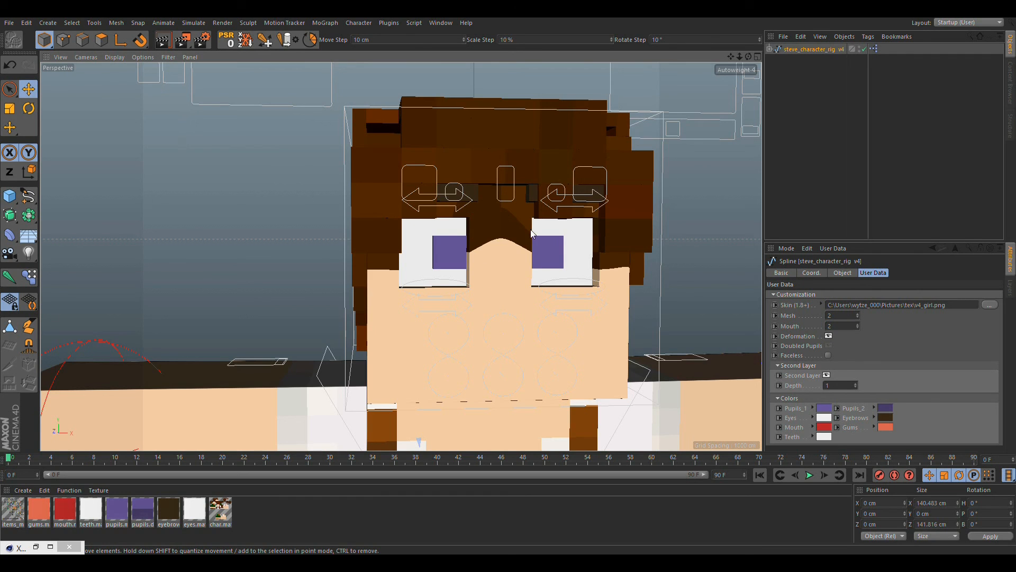
- Toggle Deformation off and on to compare the forehead, leaving it disabled
left_click(828, 336)
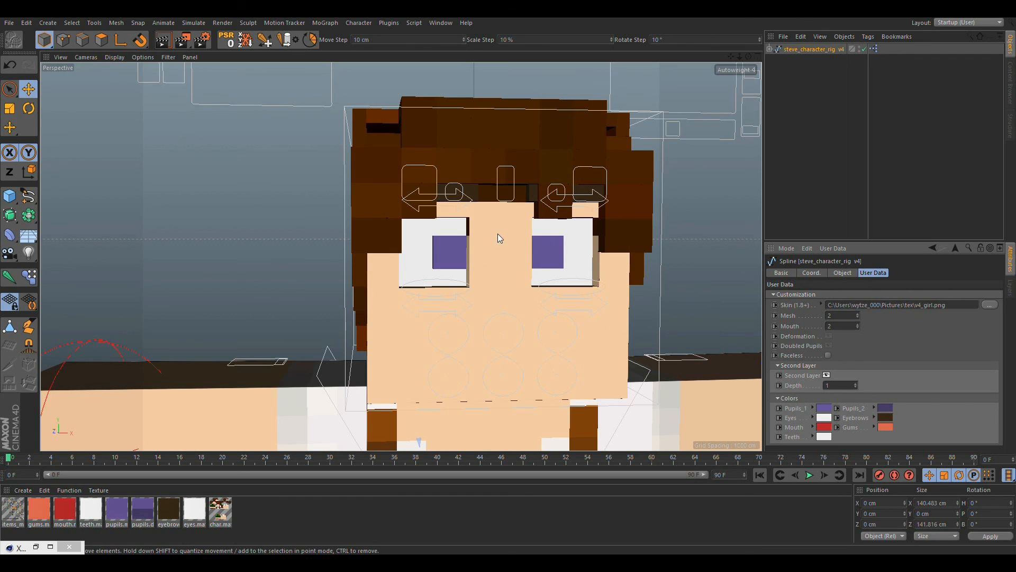
left_click(834, 338)
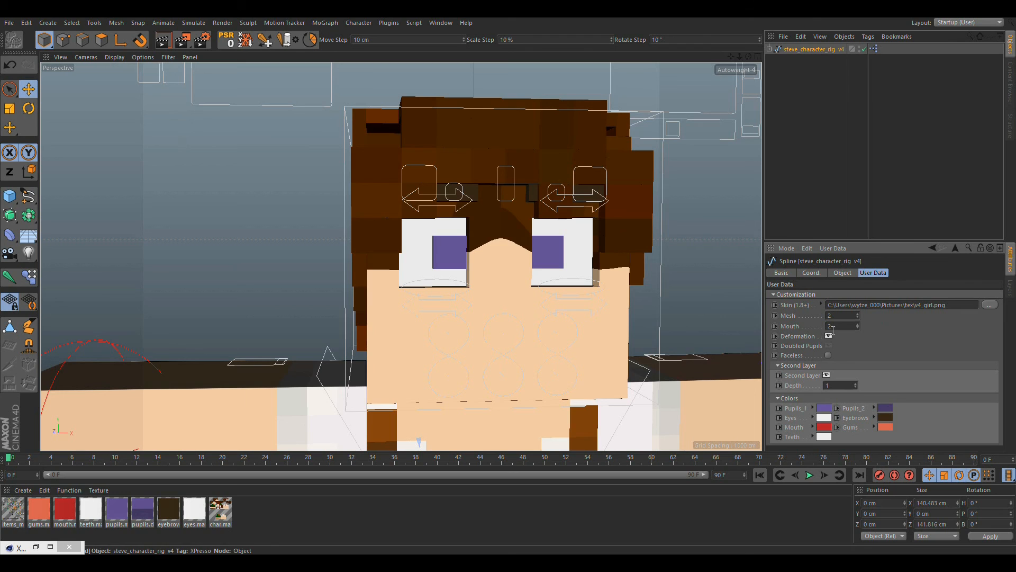
left_click(833, 337)
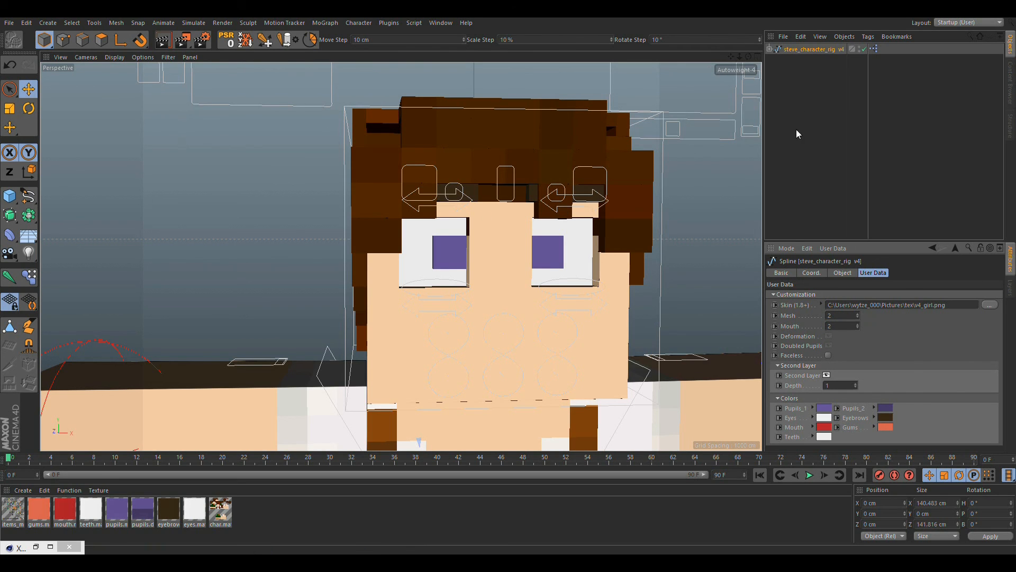
- Enable Doubled Pupils on the rig and view the face together with the control panel
left_click(829, 346)
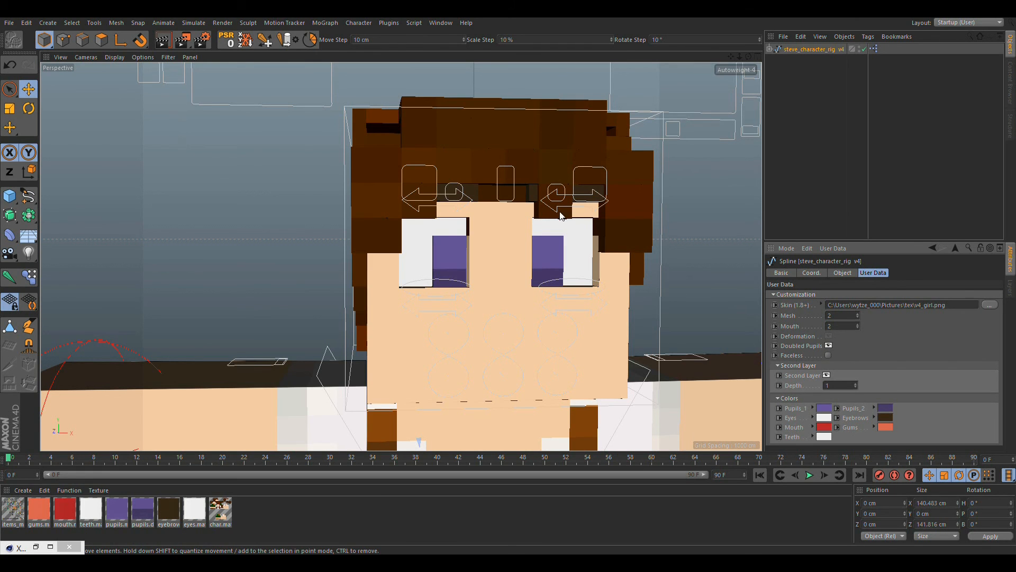
scroll(500, 209, "down", 5)
left_click_drag(488, 209, 478, 205, "alt")
middle_click_drag(478, 204, 459, 234, "alt")
left_click_drag(459, 237, 475, 177, "alt")
- Lower both eyelid frames about 3.9 cm along Y, clear the selection and check the eyes
left_click(459, 135)
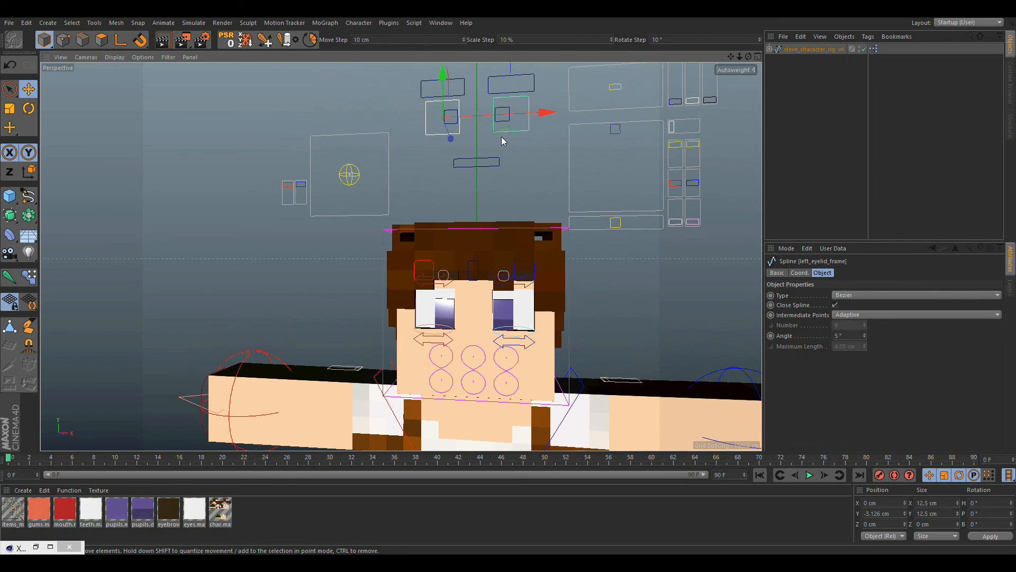
left_click_drag(476, 80, 478, 89)
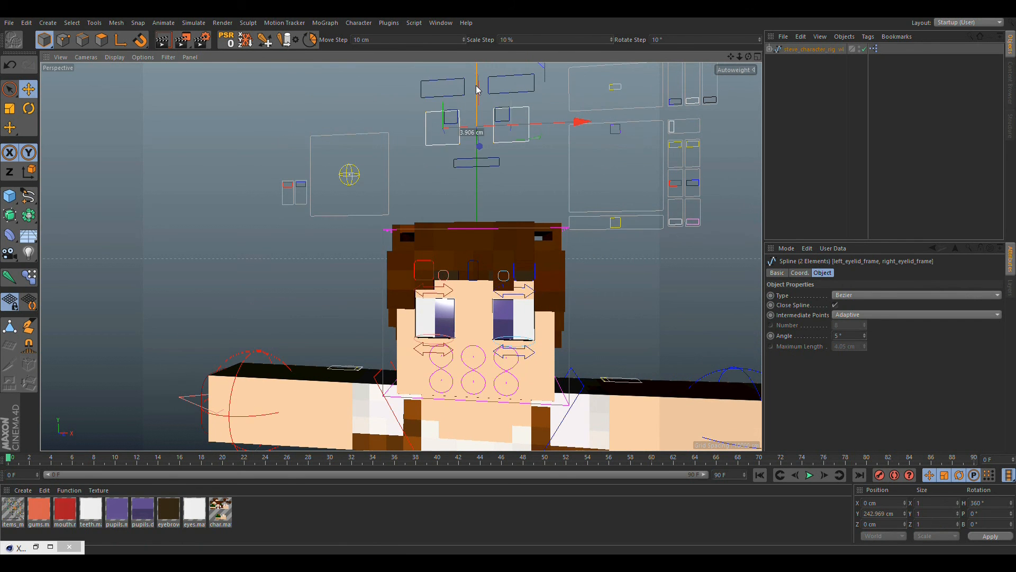
left_click(663, 249)
left_click_drag(501, 260, 533, 284, "alt")
middle_click_drag(484, 273, 415, 232, "alt")
left_click_drag(414, 232, 444, 267, "alt")
middle_click_drag(429, 144, 433, 207, "alt")
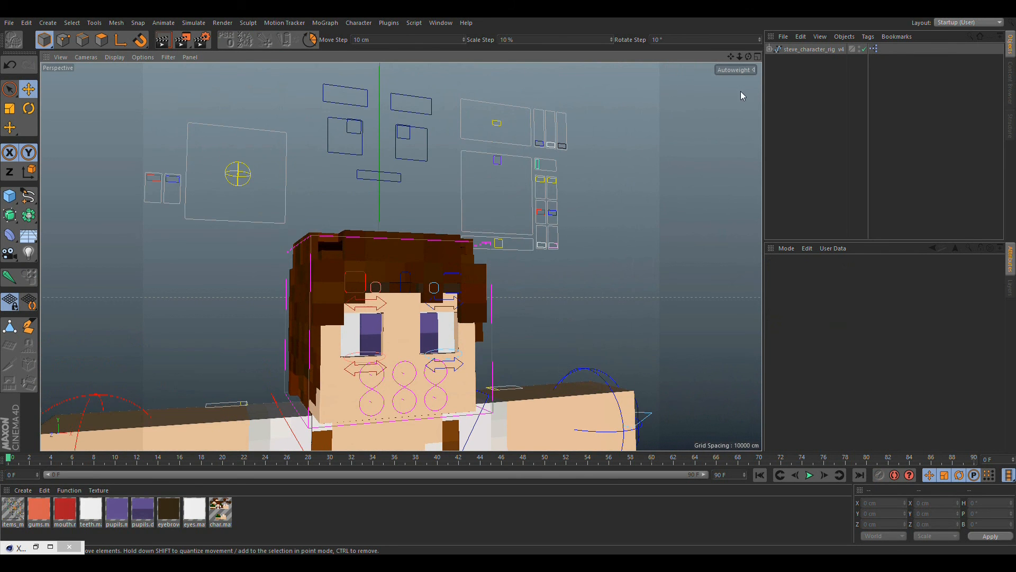
- Select steve_character_rig v4 and examine the doubled pupils close up and from an angle
left_click(783, 49)
middle_click_drag(570, 245, 590, 153, "alt")
scroll(460, 228, "up", 5)
left_click_drag(487, 238, 456, 255, "alt")
left_click_drag(512, 299, 533, 269, "alt")
scroll(533, 269, "down", 6)
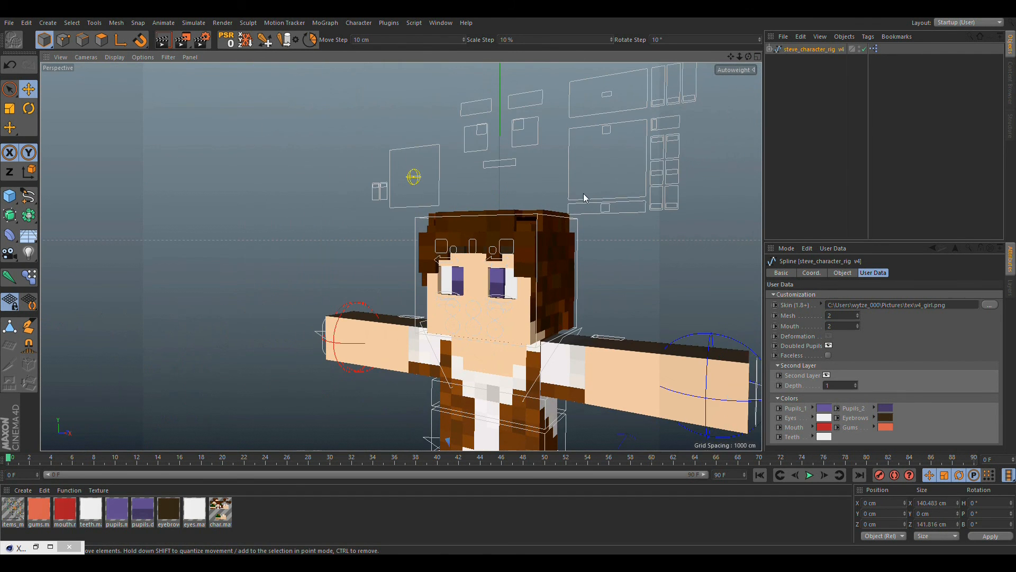
left_click(606, 129)
left_click_drag(642, 85, 630, 151)
key("ctrl+z")
left_click(792, 49)
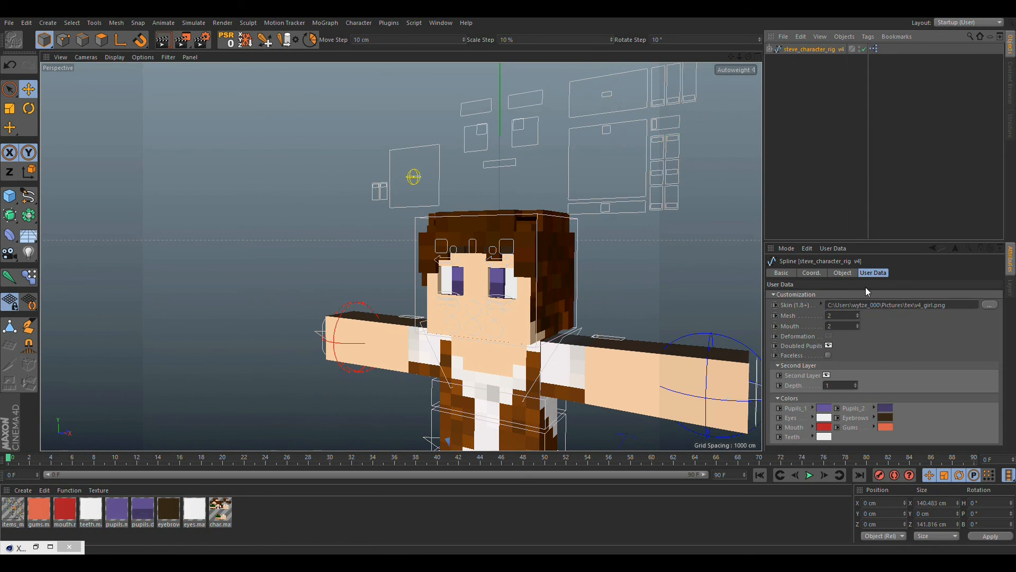
- Match the Pupils_2 colour to Pupils_1 by sampling it from the screen, and check the eyes up close
left_click(822, 411)
left_click(843, 456)
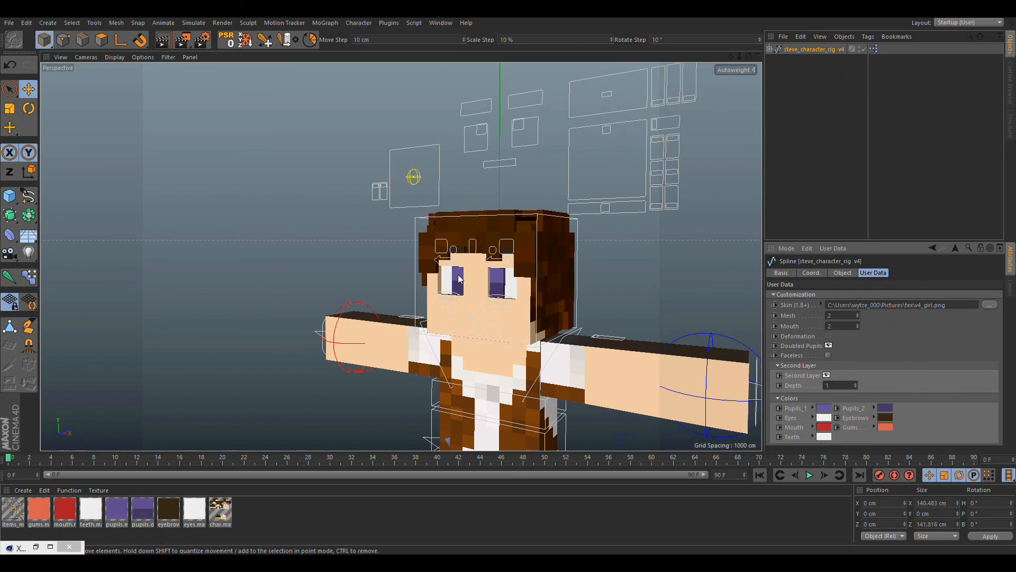
left_click(885, 408)
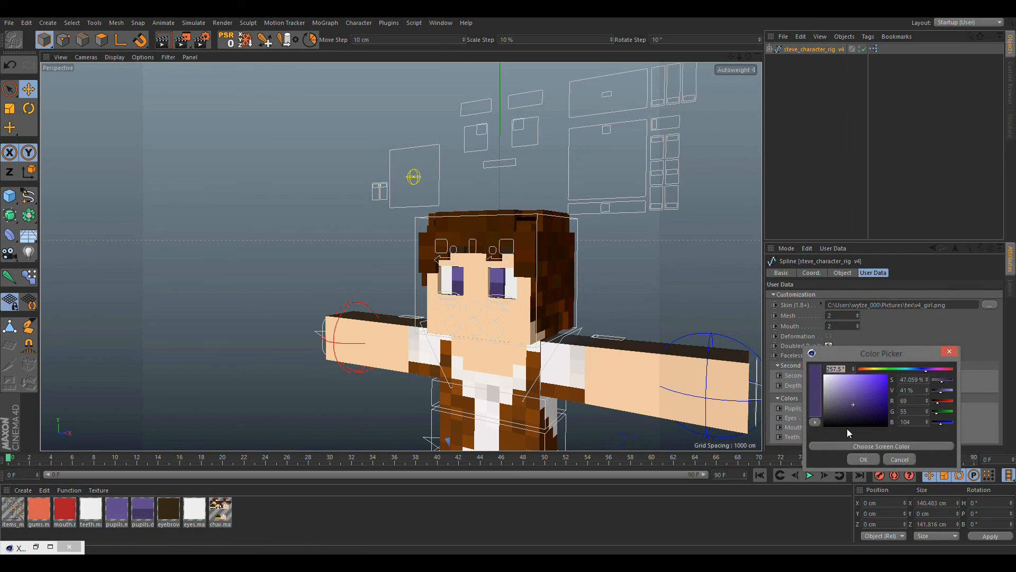
left_click_drag(867, 358, 621, 335)
left_click(662, 433)
left_click(826, 407)
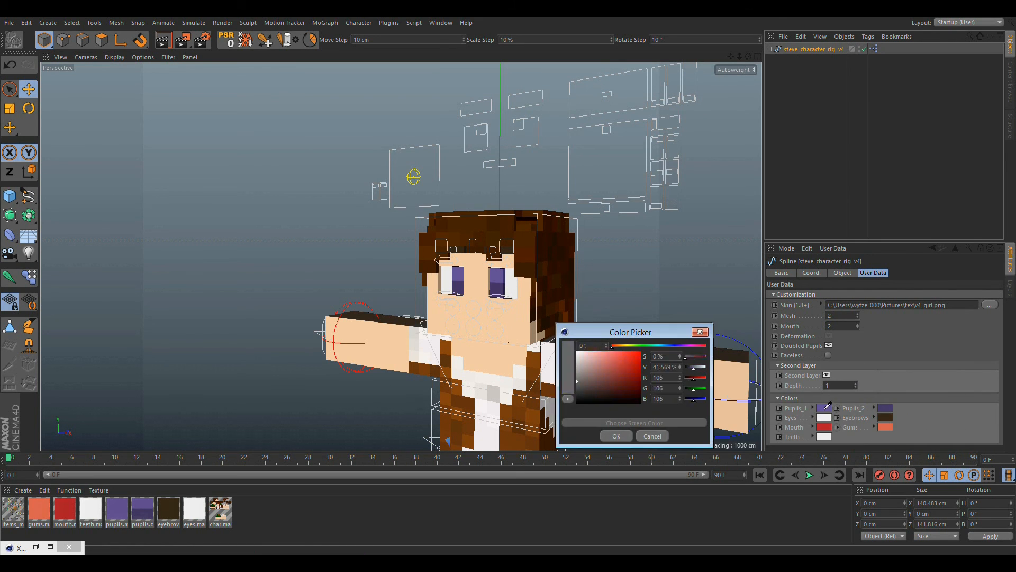
left_click(624, 435)
scroll(484, 300, "up", 8)
left_click_drag(524, 262, 589, 243, "alt")
- Undo the Pupils_2 colour change and view the doubled pupils from the front and at an angle
key("ctrl+z")
scroll(513, 293, "down", 8)
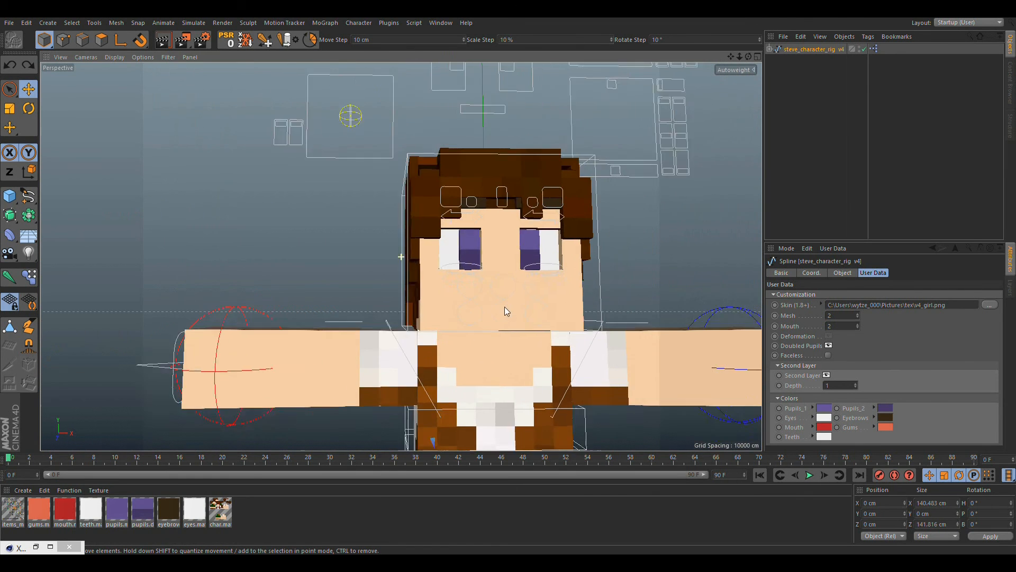
left_click_drag(504, 306, 482, 310, "alt")
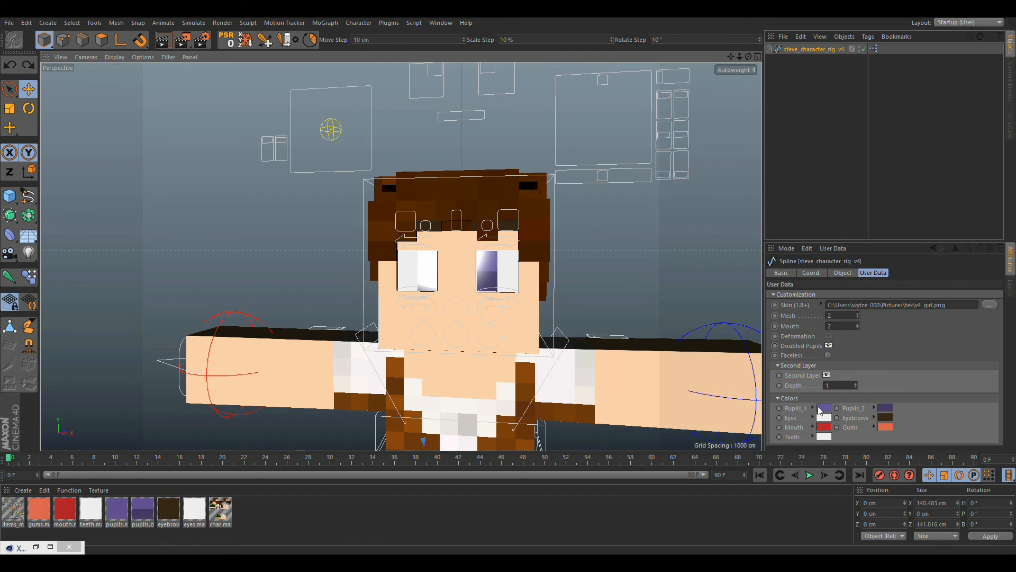
left_click_drag(567, 306, 530, 317, "alt")
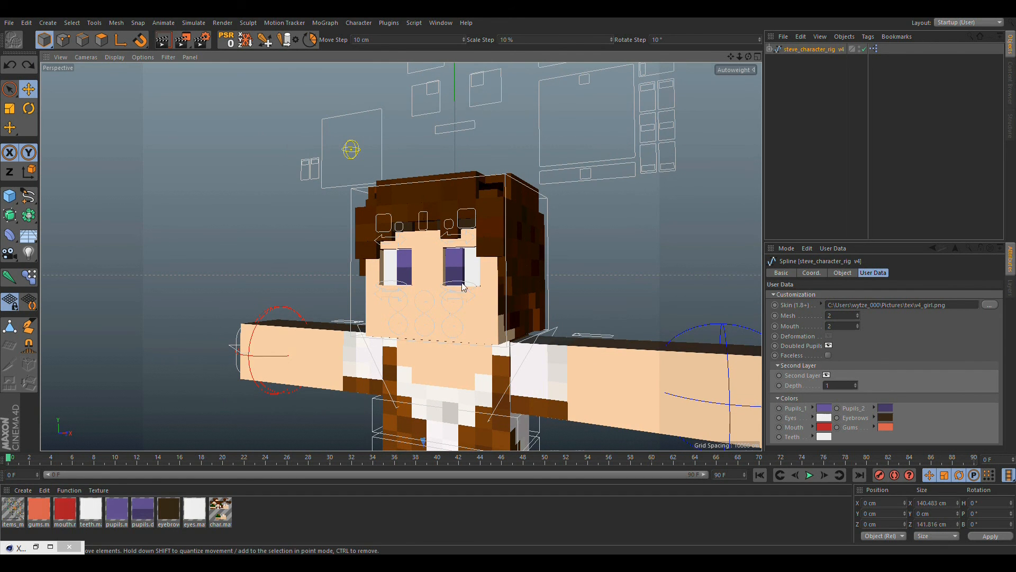
- Disable Doubled Pupils on the rig and view the face from the front
left_click(828, 345)
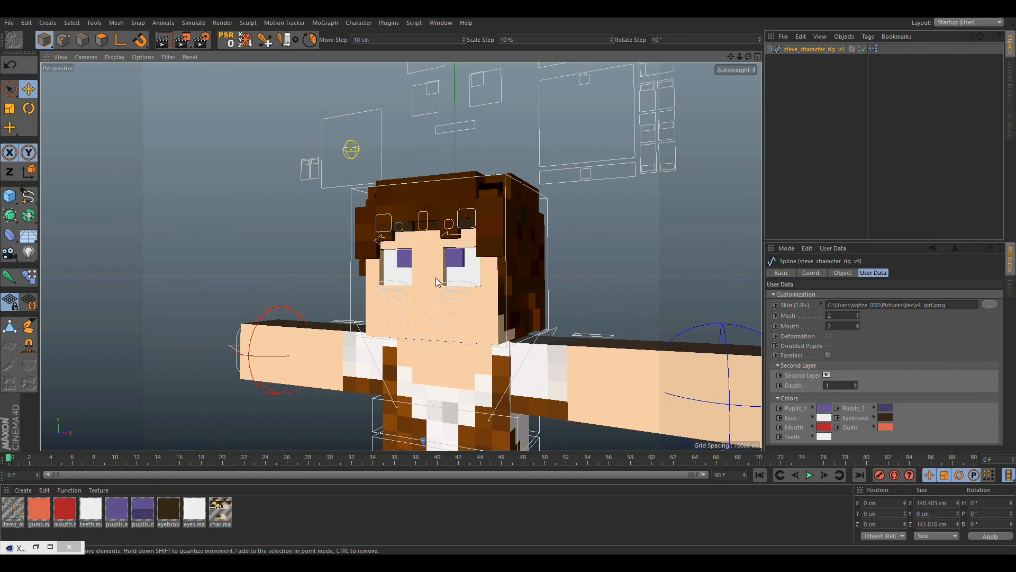
left_click_drag(436, 277, 463, 289, "alt")
middle_click_drag(463, 289, 477, 323, "alt")
- Undo the pupil and eyelid edits back to before Doubled Pupils was enabled
key("ctrl+z")
key("ctrl+z")
key("ctrl+z")
key("ctrl+z")
key("ctrl+z")
key("ctrl+z")
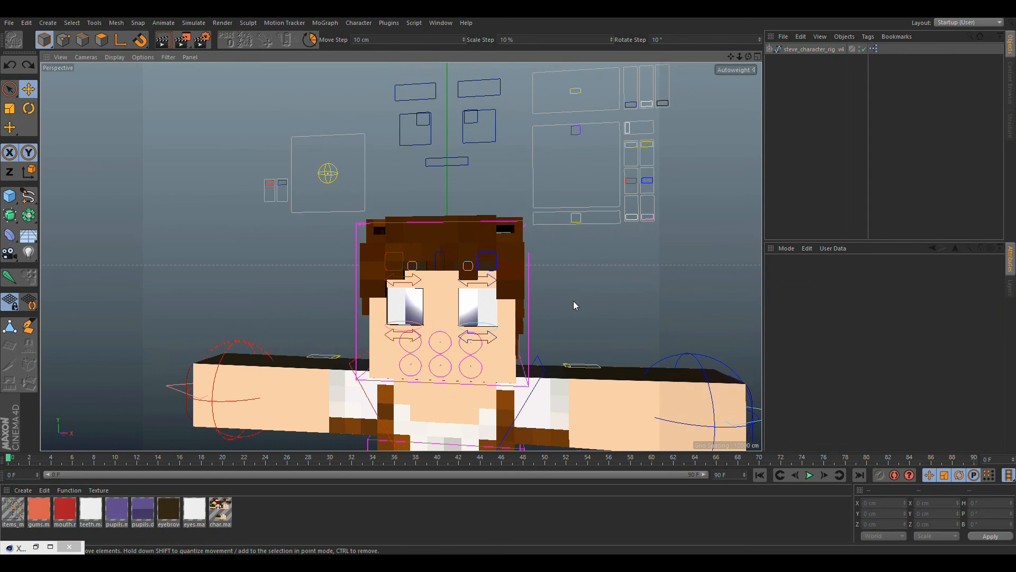
key("ctrl+z")
key("ctrl+z")
key("ctrl+z")
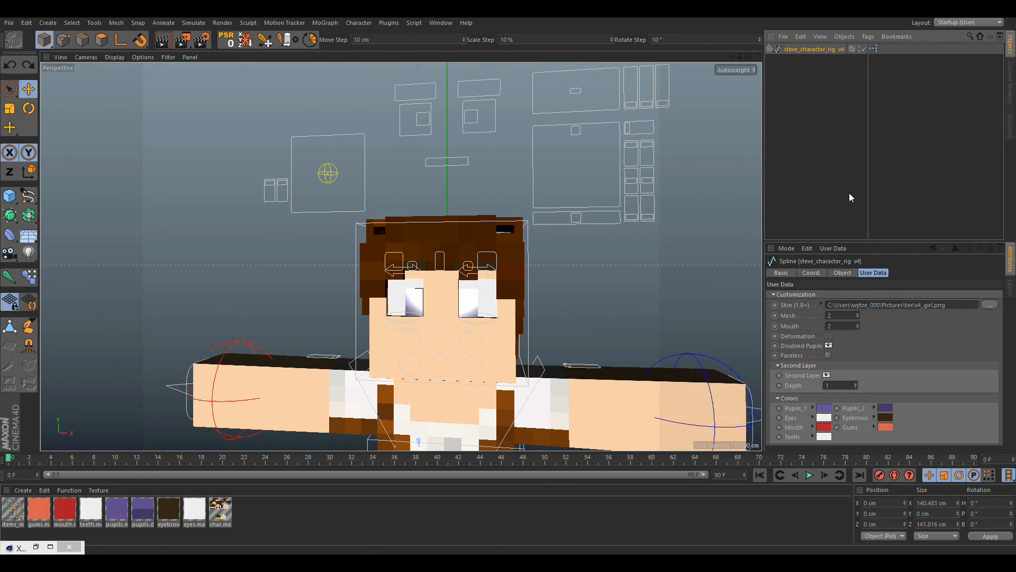
- Examine the single pupils close up and the whole head from a slight angle
left_click_drag(504, 349, 521, 329, "alt")
scroll(505, 299, "up", 5)
mouse_move(490, 283)
left_mouse_down("alt")
mouse_move(465, 264)
mouse_move(480, 271)
left_mouse_up("alt")
middle_click_drag(502, 313, 501, 264, "alt")
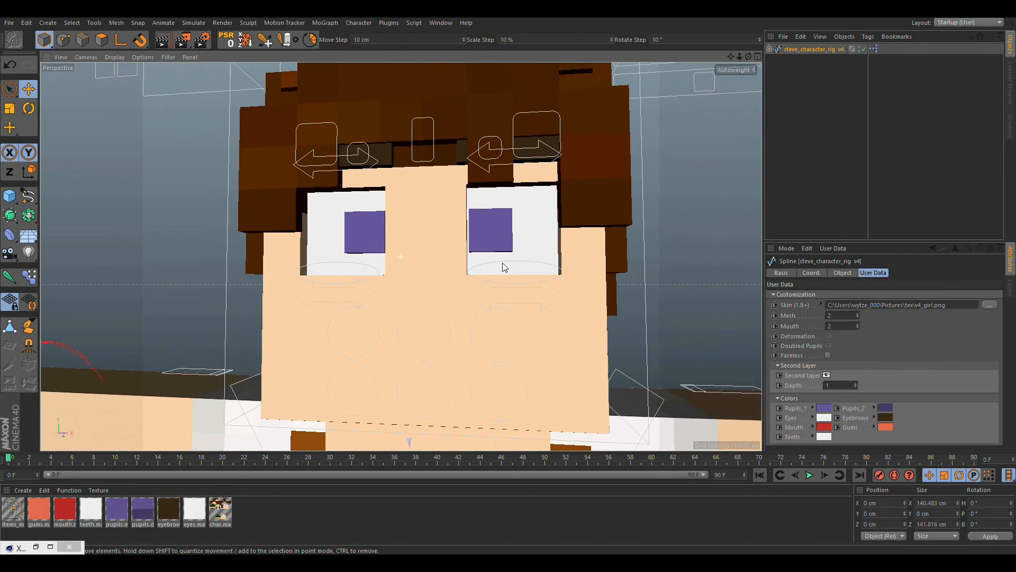
scroll(500, 267, "down", 5)
left_click_drag(494, 319, 478, 326, "alt")
middle_click_drag(478, 326, 445, 297, "alt")
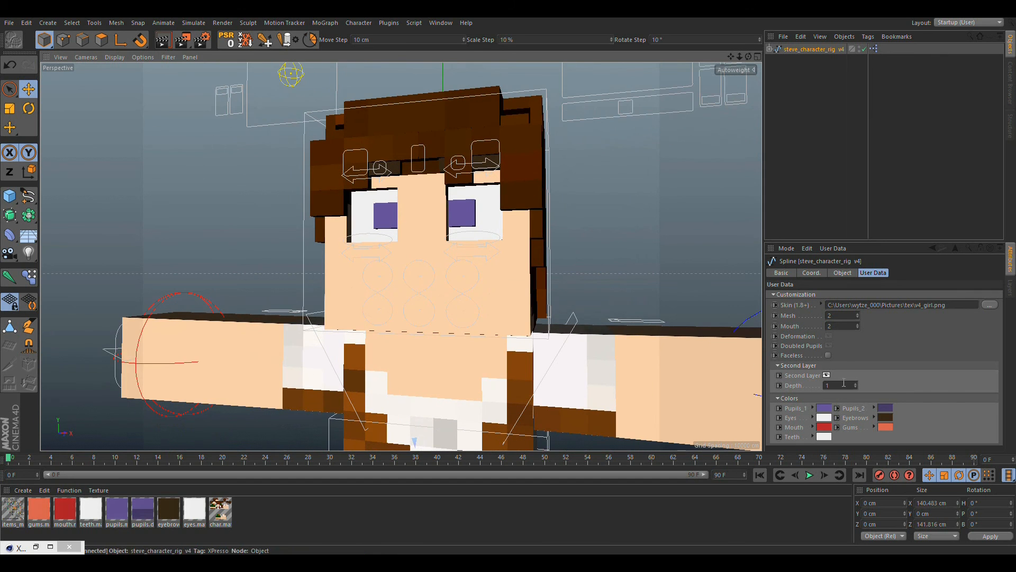
- Enable Faceless on the rig and view the blank face from several angles
left_click(828, 355)
left_click_drag(582, 297, 449, 278, "alt")
right_click_drag(435, 278, 465, 272, "alt")
left_click_drag(465, 272, 541, 291, "alt")
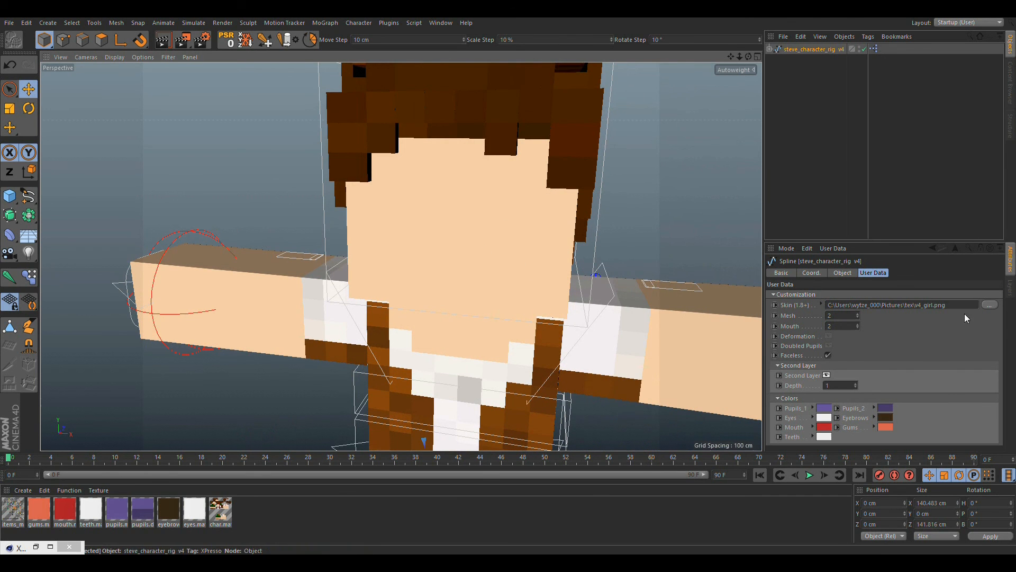
- Load download (5).png from the skins folder as the rig's skin and view the face
left_click(989, 304)
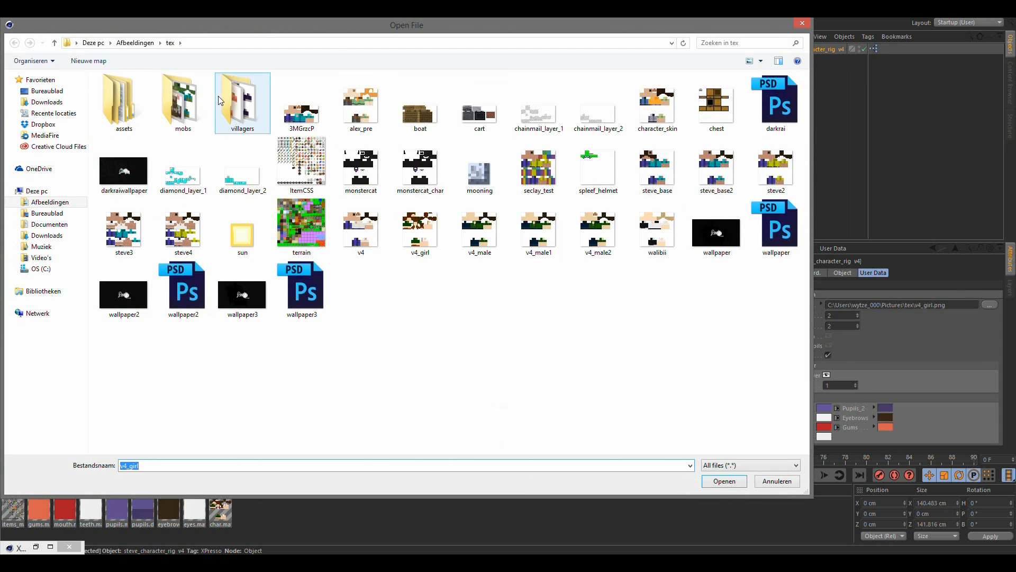
double_click(109, 89)
left_click(54, 43)
left_click(54, 42)
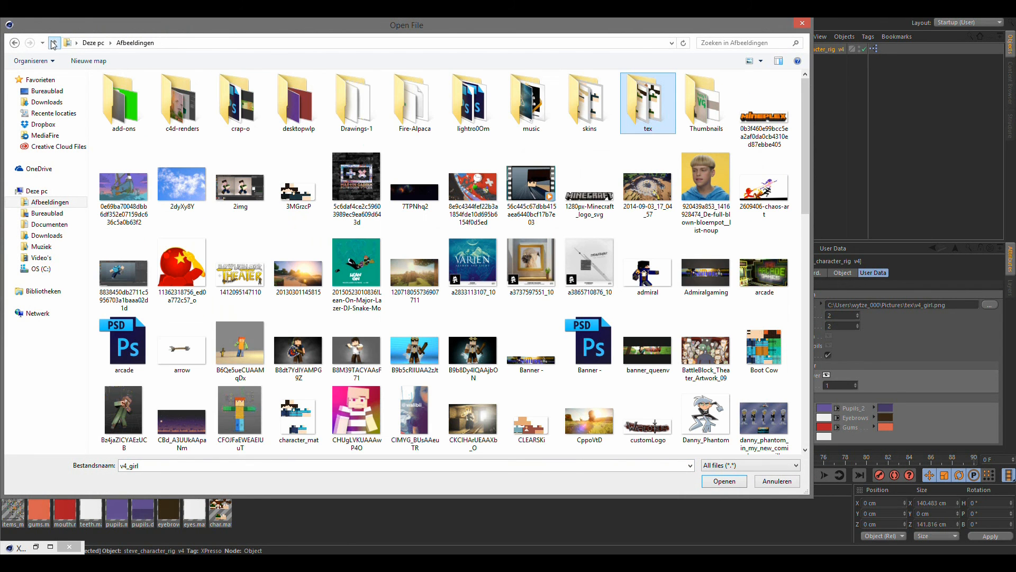
double_click(602, 115)
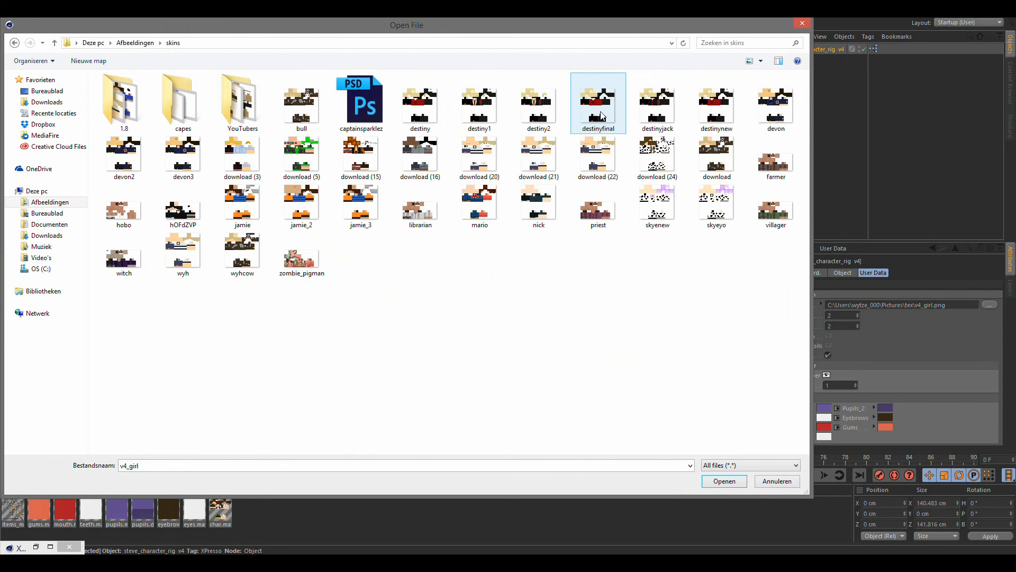
double_click(299, 168)
left_click(574, 326)
left_click_drag(557, 302, 529, 275, "alt")
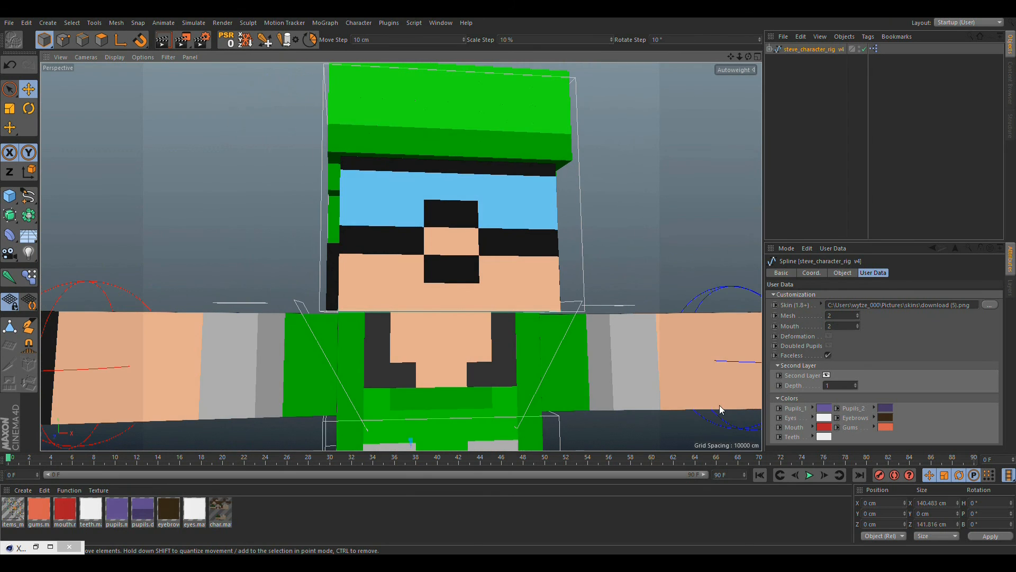
- Toggle Second Layer off and on, disable Faceless and examine the face on the green-capped skin
left_click(826, 375)
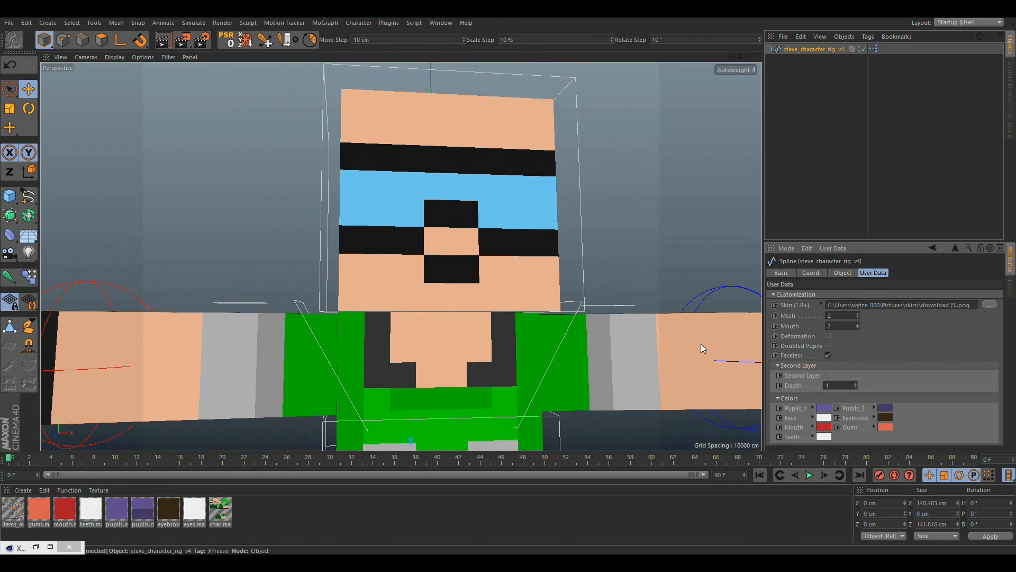
left_click(827, 375)
left_click(827, 355)
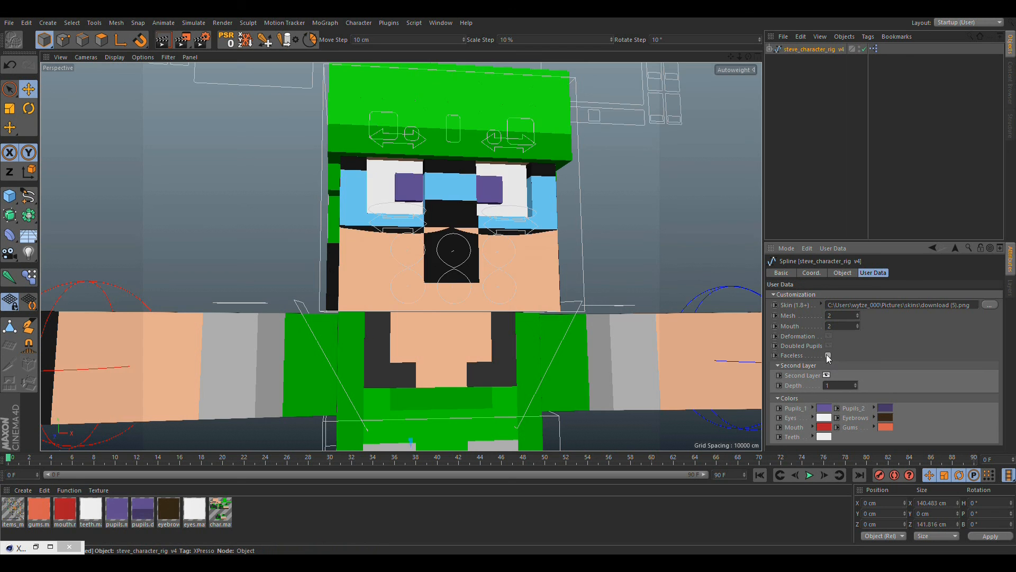
left_click_drag(415, 251, 517, 258, "alt")
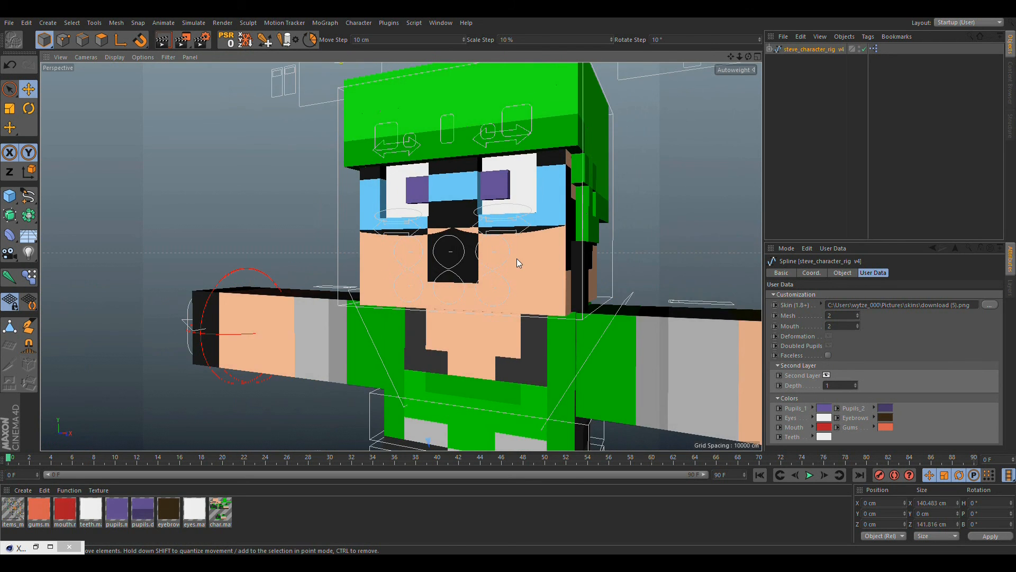
scroll(545, 254, "up", 5)
- Toggle Deformation on and off and view the face from a slightly different angle
left_click(828, 336)
left_click(829, 335)
left_click_drag(462, 254, 423, 243, "alt")
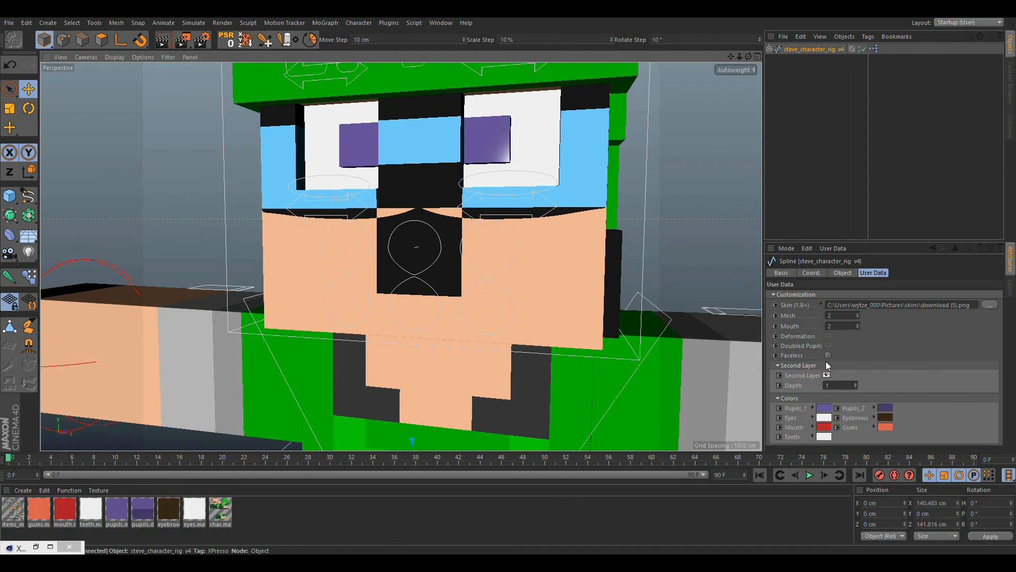
- Enable Faceless, view the whole upper body, and toggle the option off and on to compare
left_click(828, 355)
scroll(503, 298, "down", 5)
left_click_drag(503, 299, 431, 237, "alt")
scroll(432, 237, "up", 4)
left_click_drag(385, 164, 475, 199, "alt")
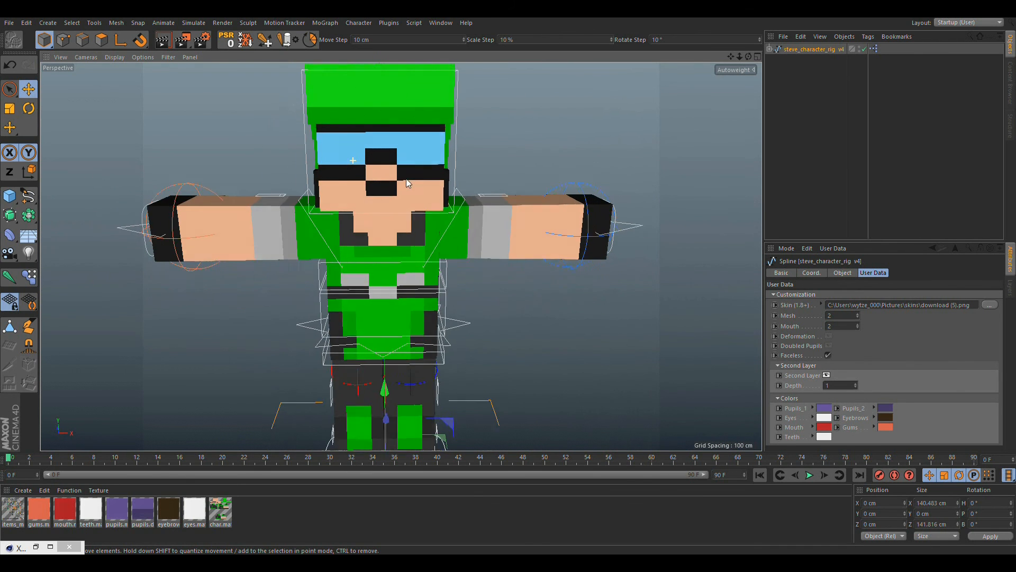
left_click(829, 355)
left_click(828, 355)
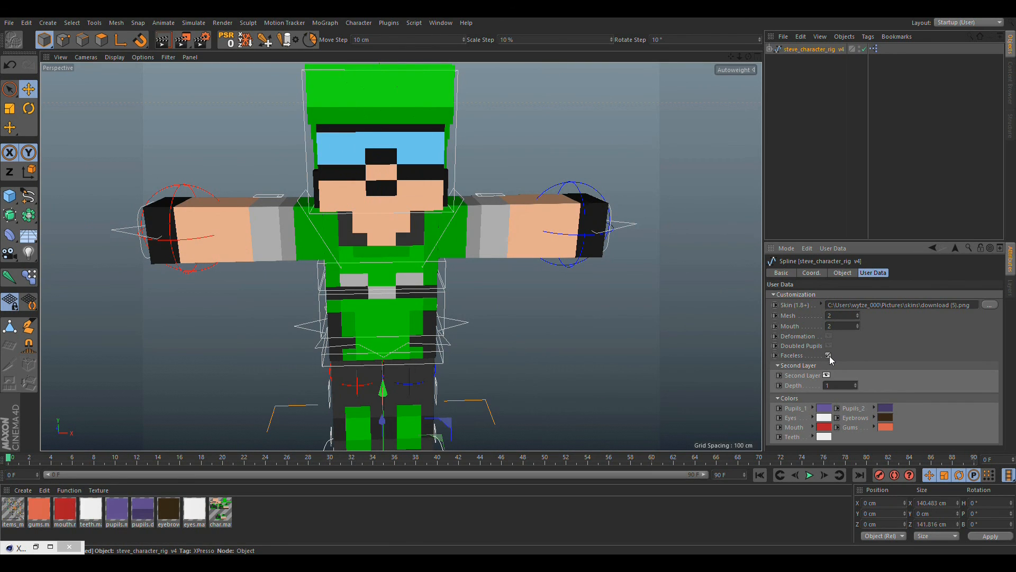
- Undo the Faceless and skin changes back to the v4_girl.png skin with its face controls
key("ctrl+z")
key("ctrl+z")
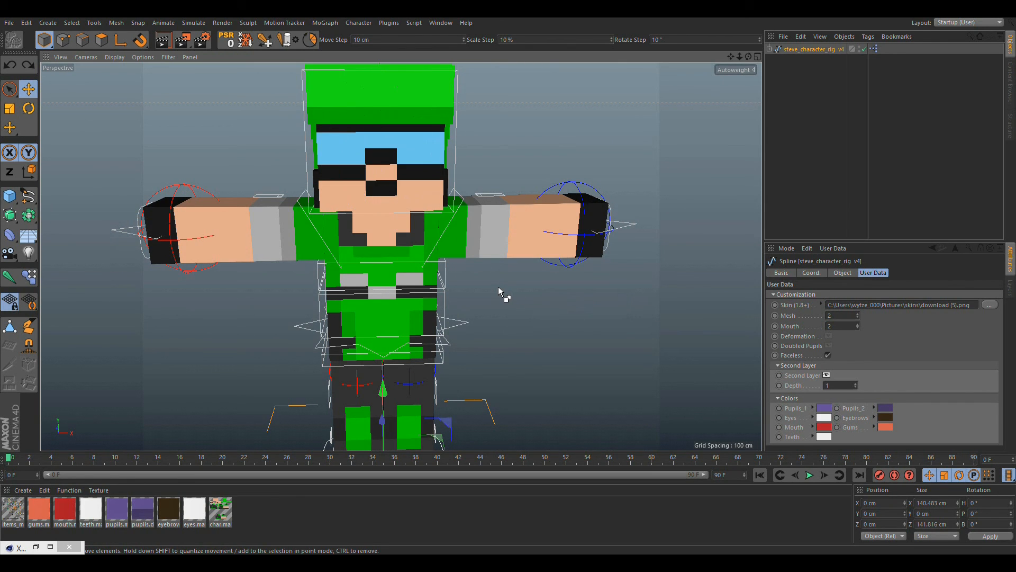
key("ctrl+z")
key("ctrl+z")
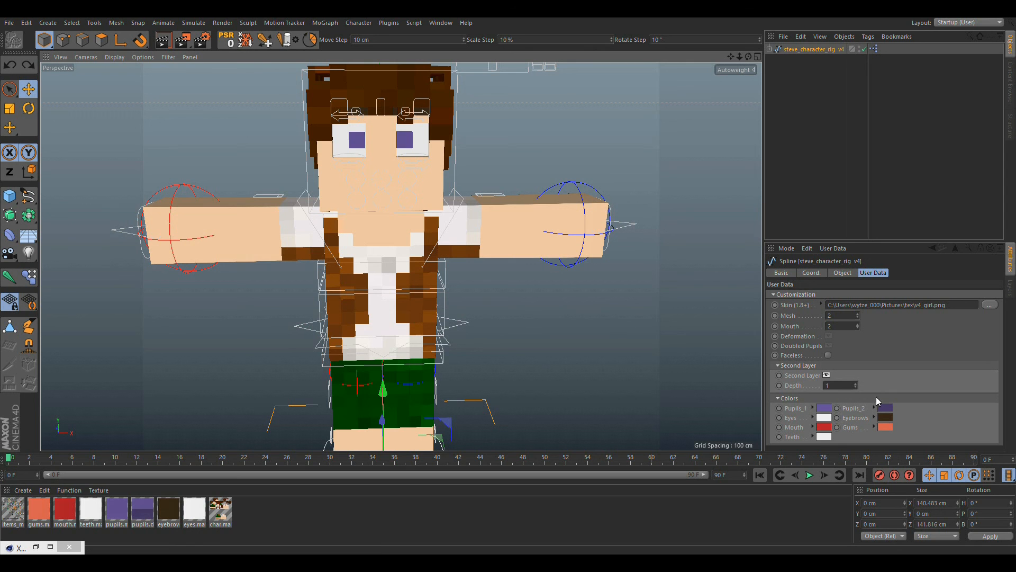
- Disable Second Layer on the rig and examine the flat head close up from the side
left_click(827, 375)
middle_click_drag(357, 201, 367, 284, "alt")
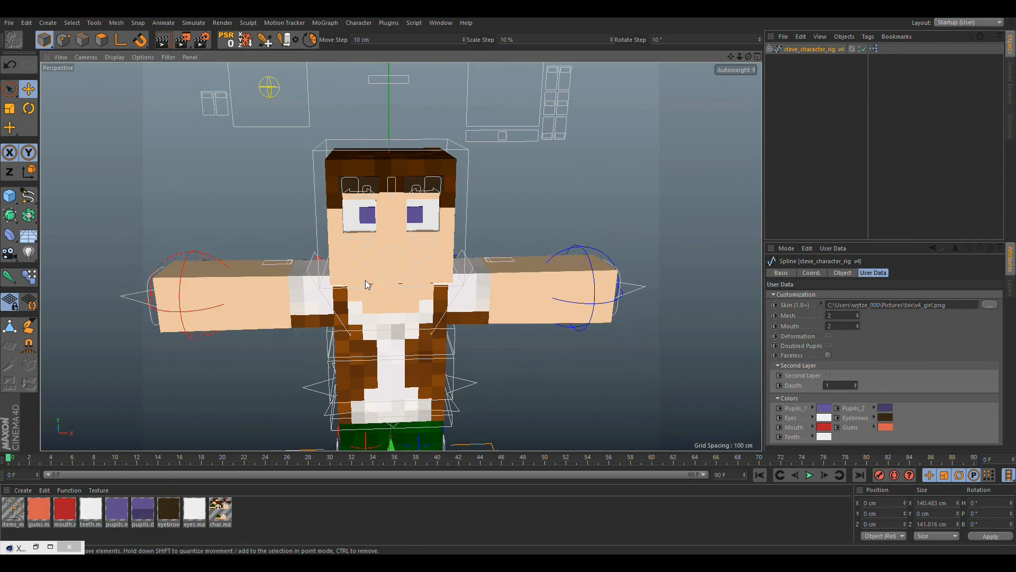
left_click_drag(367, 284, 411, 281, "alt")
scroll(411, 192, "up", 8)
scroll(549, 274, "down", 5)
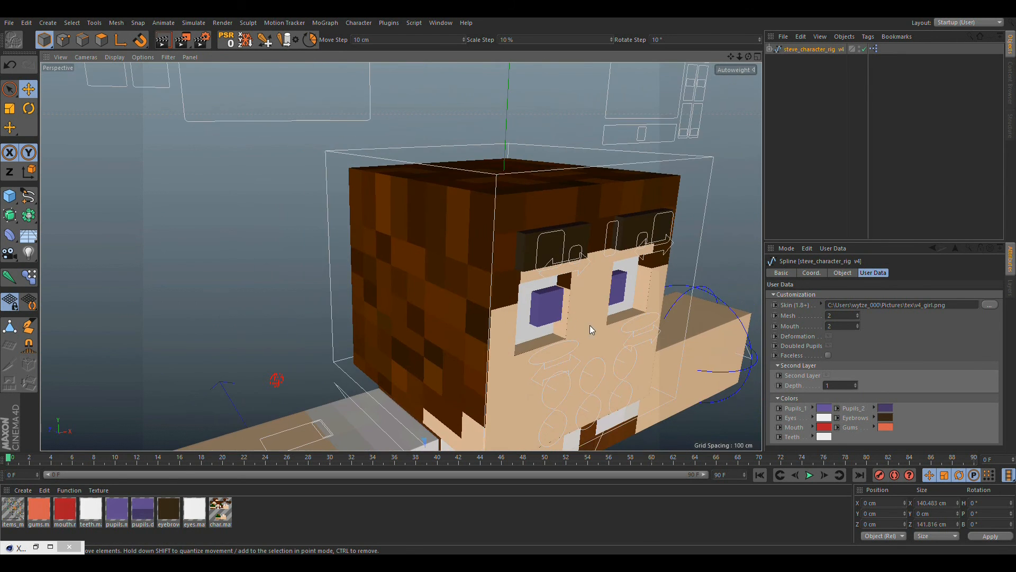
- Enable Second Layer again and examine the raised hair from several angles
middle_click_drag(590, 325, 456, 259, "alt")
left_click(829, 373)
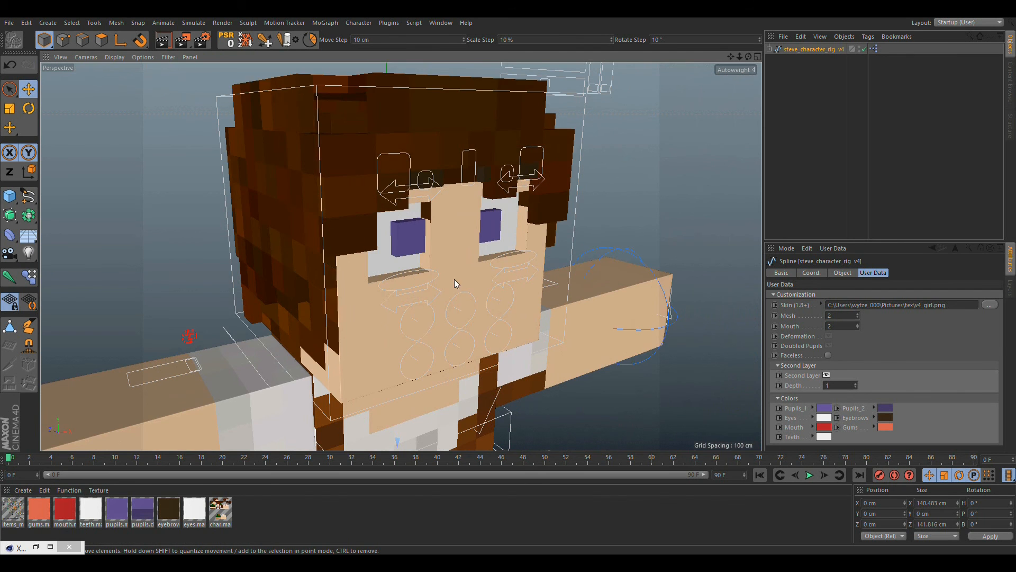
left_click_drag(452, 273, 377, 236, "alt")
mouse_move(583, 213)
left_mouse_down("alt")
mouse_move(494, 218)
mouse_move(525, 217)
mouse_move(592, 314)
mouse_move(491, 311)
mouse_move(431, 323)
mouse_move(472, 272)
mouse_move(497, 323)
mouse_move(543, 316)
mouse_move(569, 332)
left_mouse_up("alt")
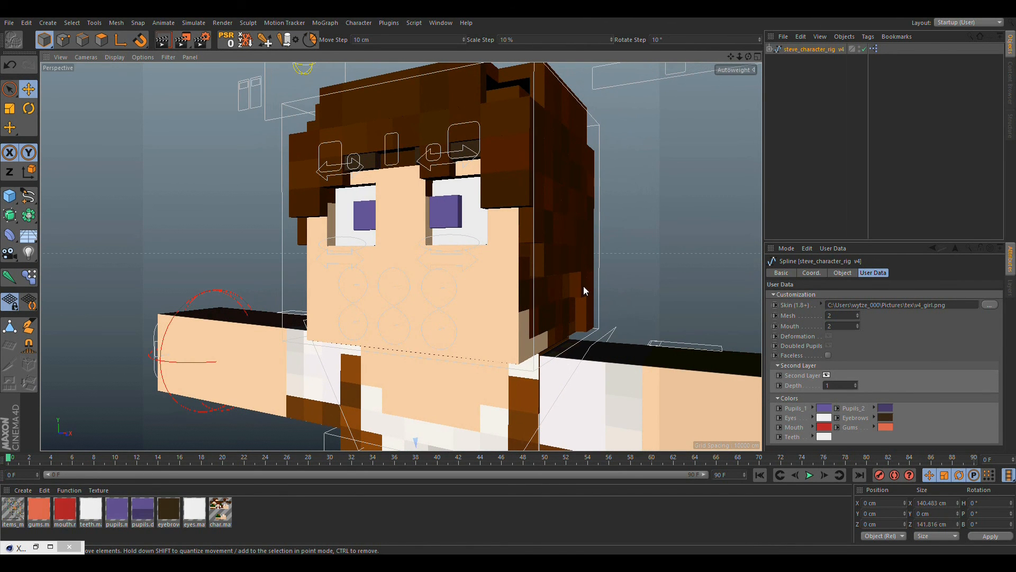
mouse_move(557, 335)
left_mouse_down("alt")
mouse_move(557, 321)
mouse_move(570, 326)
left_mouse_up("alt")
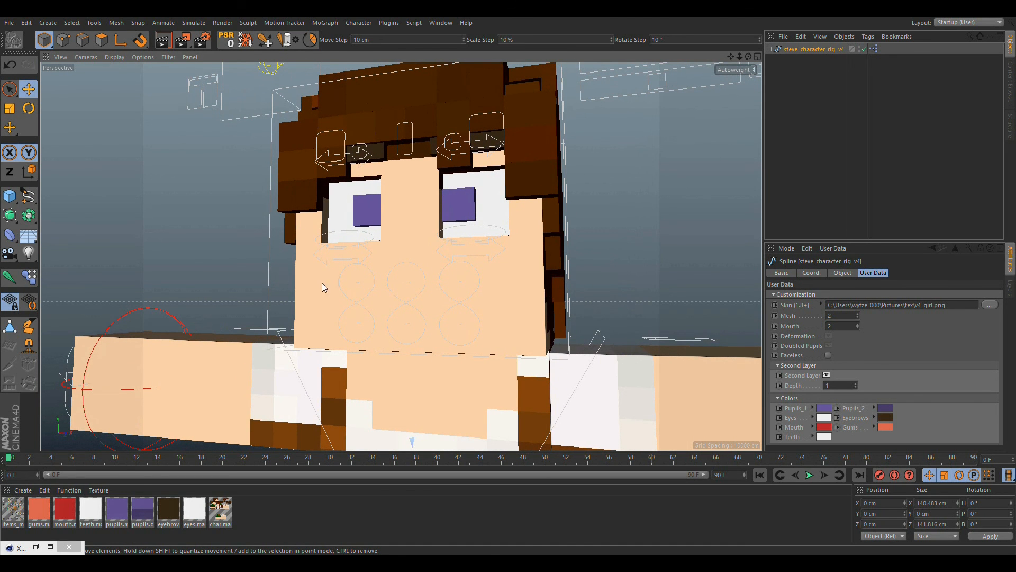
left_click_drag(322, 283, 328, 288, "alt")
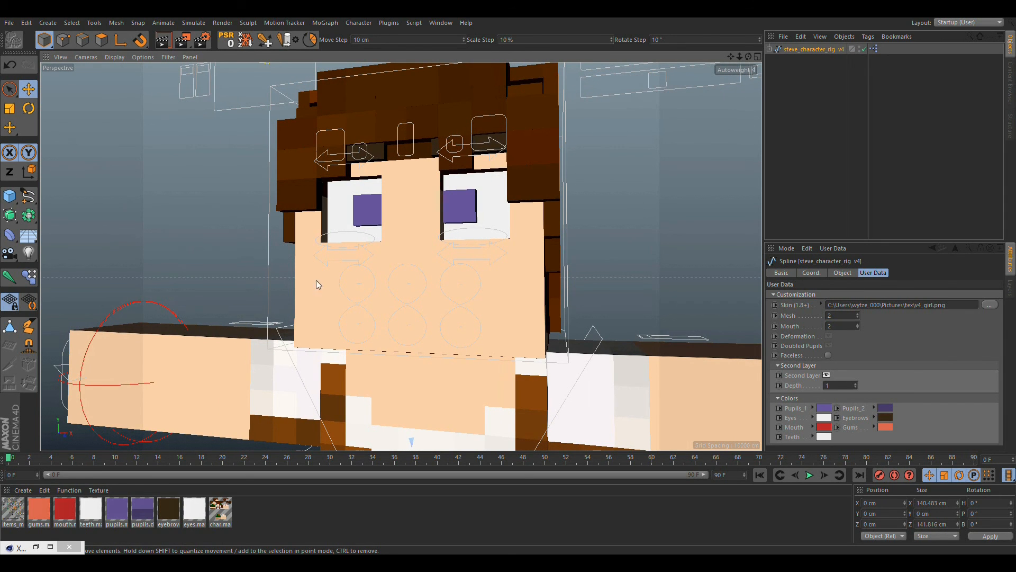
- Raise and lower the Second Layer Depth repeatedly to compare the hair thickness, ending at 1
key("z")
left_click(856, 383)
left_click(856, 384)
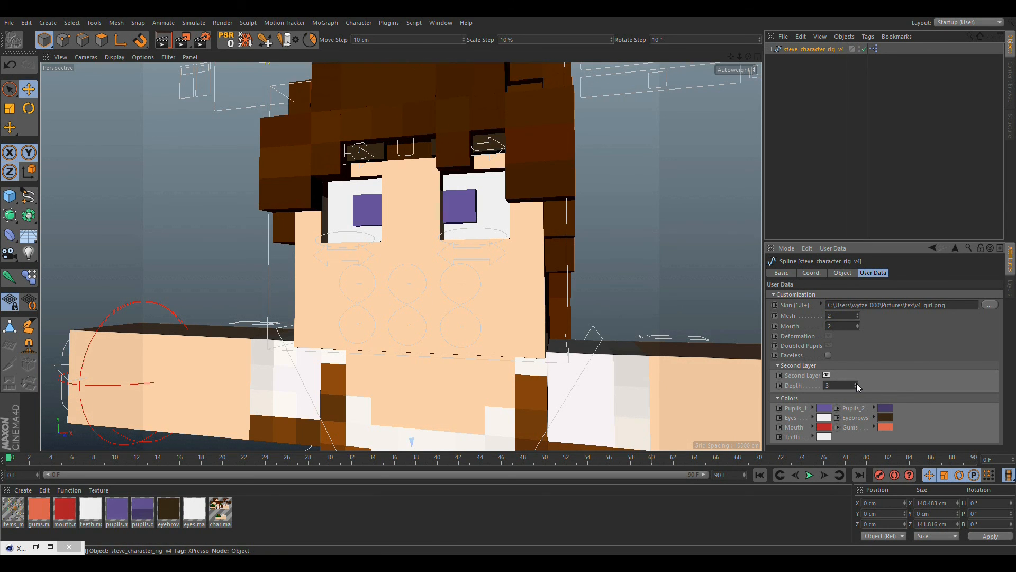
left_click(856, 386)
left_click(856, 383)
left_click(856, 383)
left_click(856, 387)
left_click(856, 387)
left_click(855, 383)
left_click(855, 383)
left_click(856, 386)
left_click(855, 387)
- Disable Second Layer while viewing the character from the front, and open the Content Browser
left_click_drag(508, 288, 461, 339, "alt")
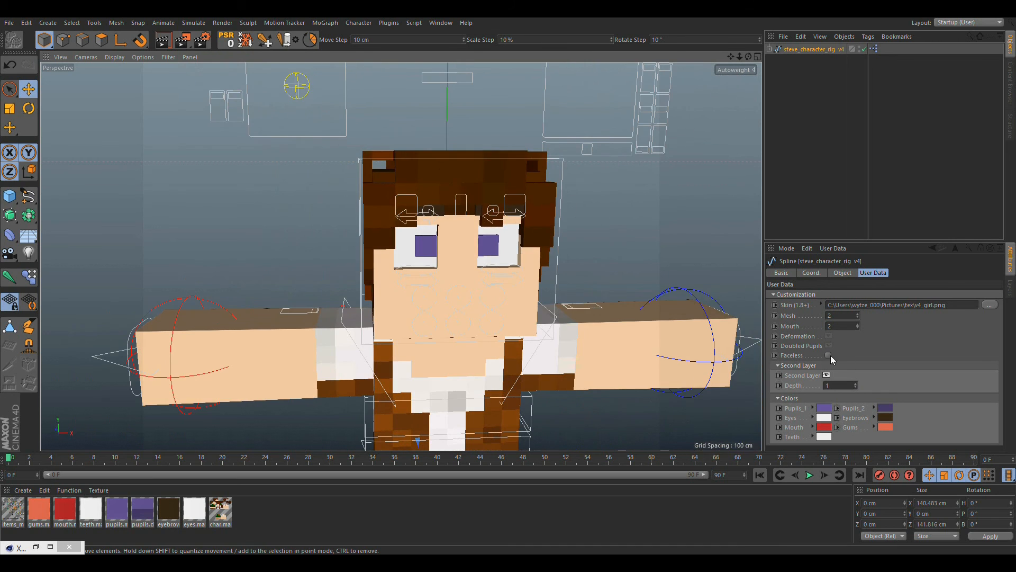
left_click(827, 375)
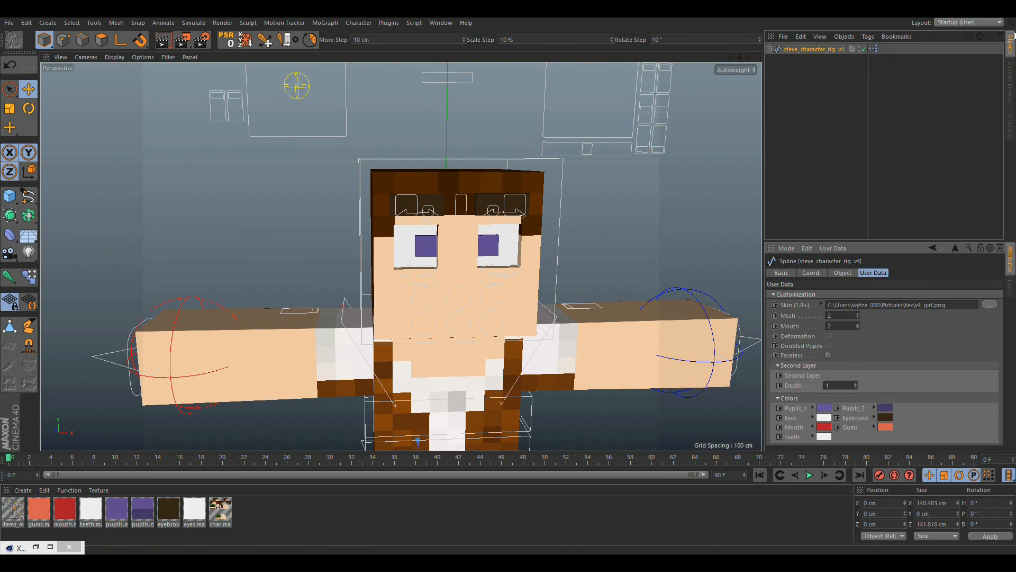
left_click(1011, 71)
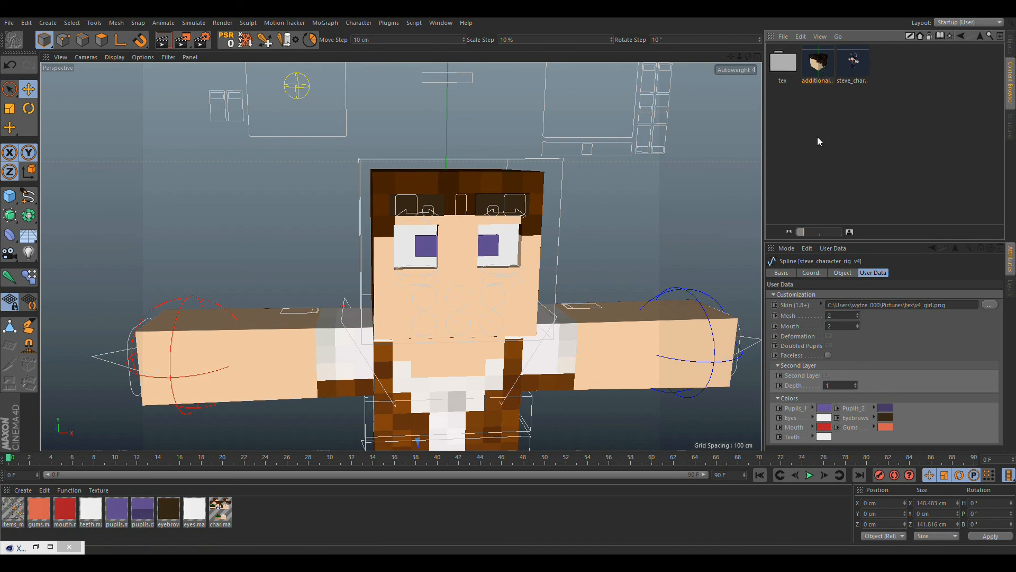
- Try a greyish-pink colour for the rig's Eyes, undo it, and open the Eyebrows colour without changing it
left_click(1011, 49)
left_click_drag(593, 230, 516, 218, "alt")
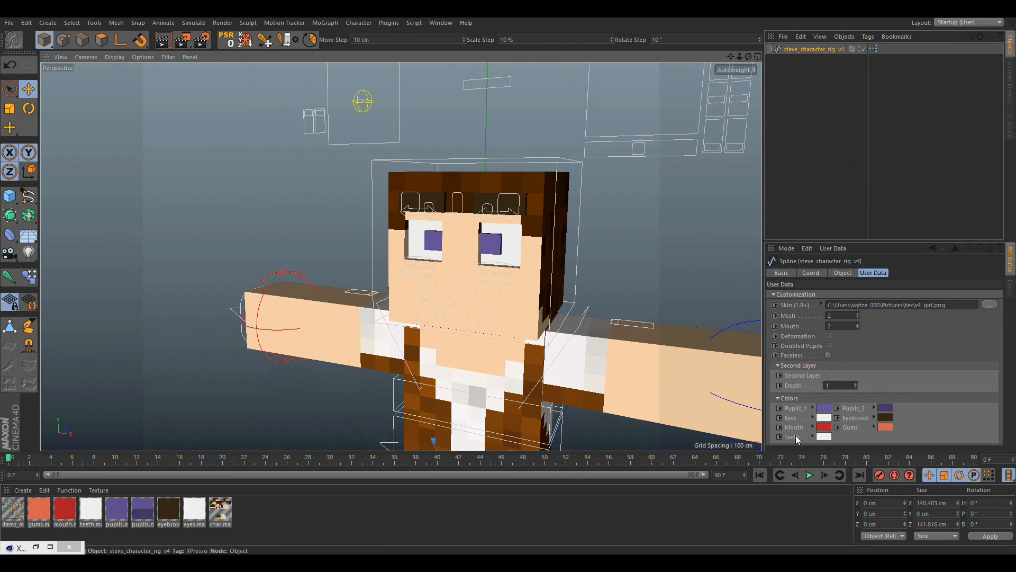
left_click_drag(644, 392, 578, 341, "alt")
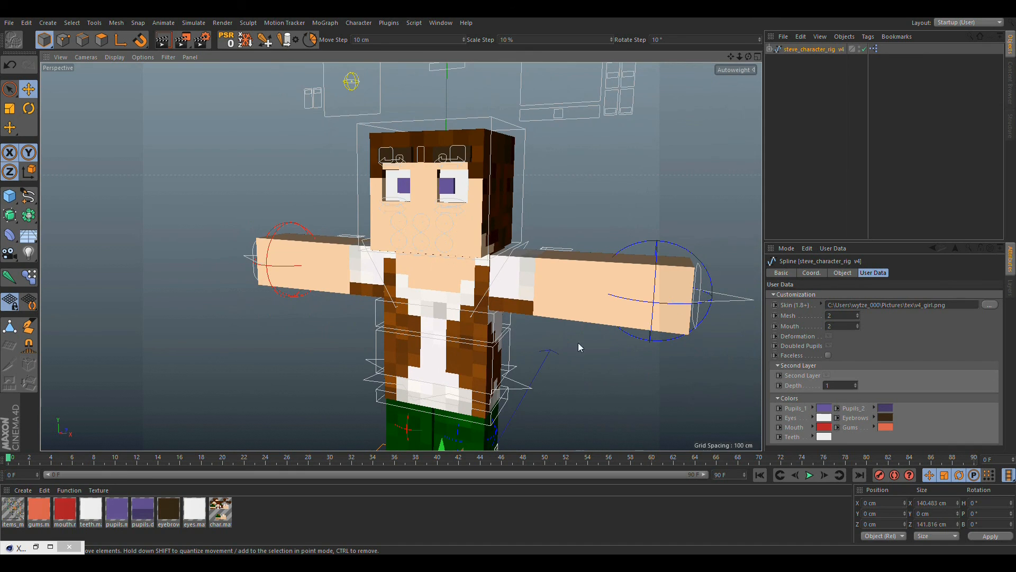
left_click(824, 422)
left_click(792, 417)
left_click(804, 472)
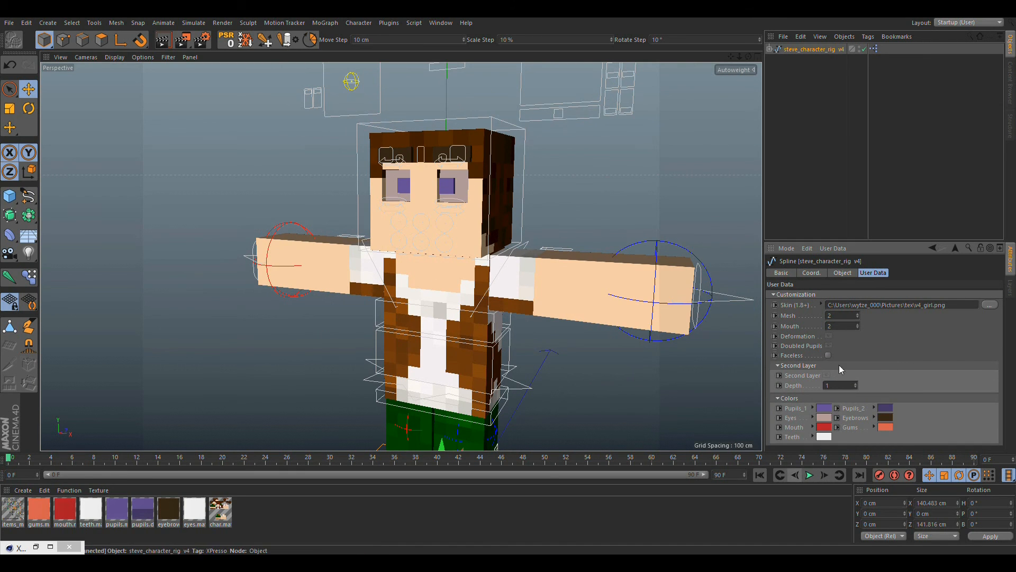
key("ctrl+z")
left_click(884, 417)
left_click(894, 472)
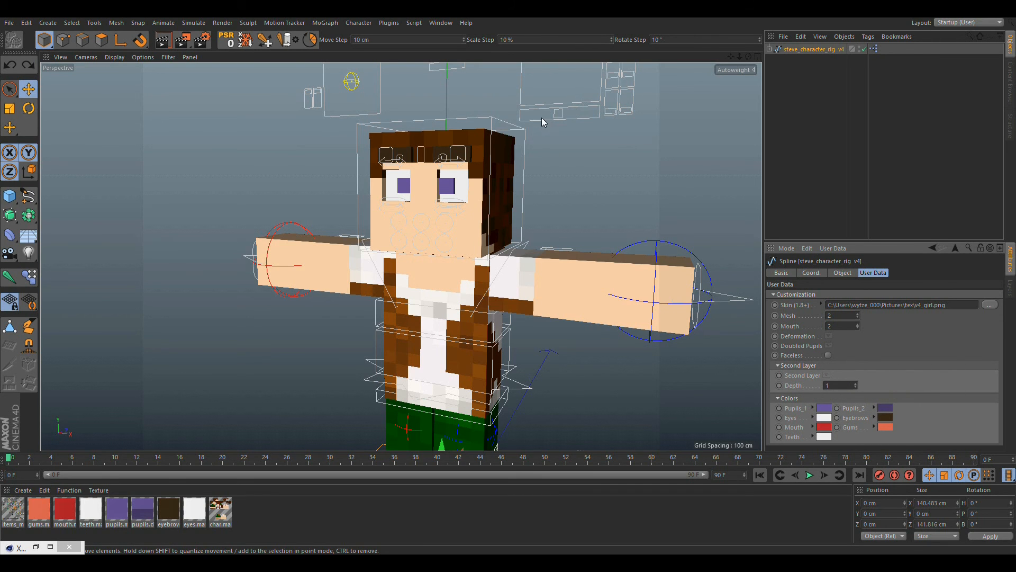
- Open the character's mouth with the mouth controller and view the rig's Gums colour setting against the mouth interior
middle_click_drag(549, 85, 564, 146, "alt")
left_click(579, 94)
left_click_drag(579, 82, 576, 210)
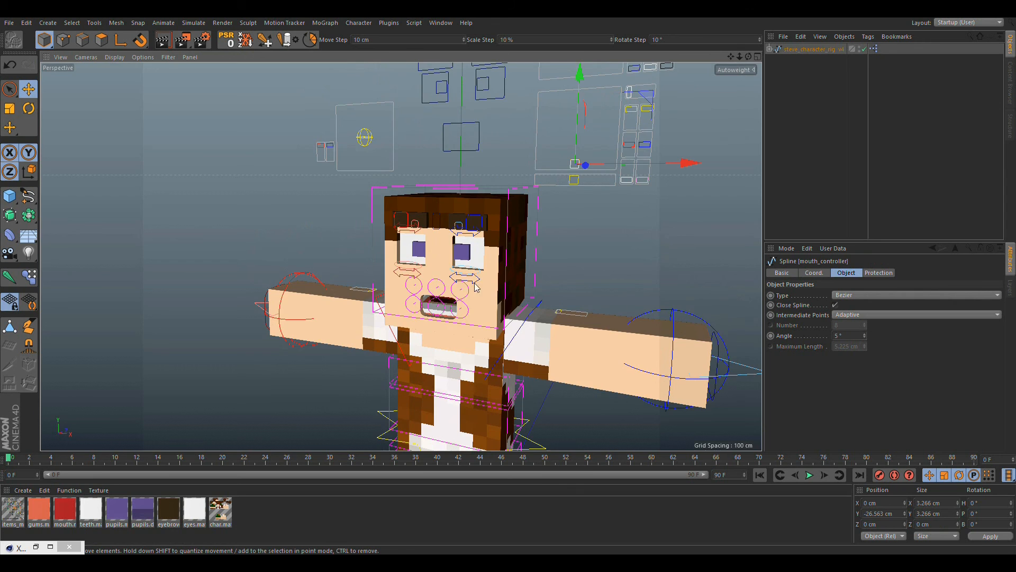
right_click_drag(457, 303, 575, 268, "alt")
left_click_drag(575, 268, 393, 279, "alt")
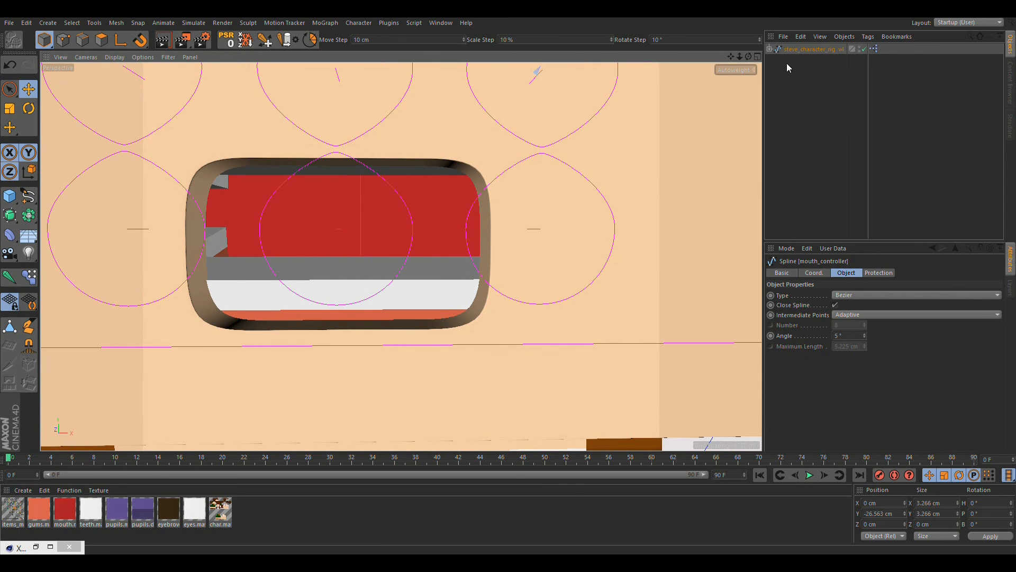
left_click(807, 49)
left_click(884, 426)
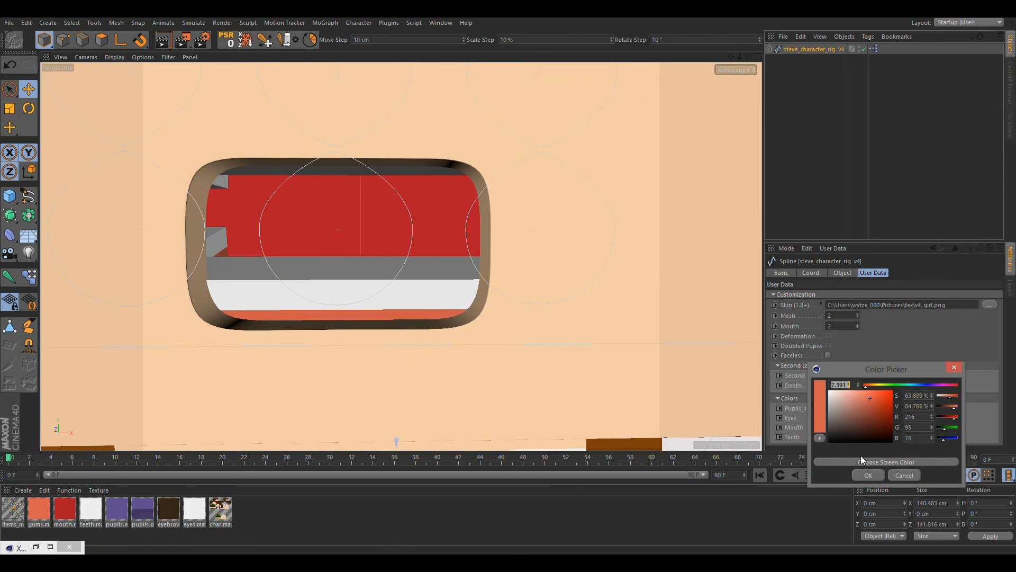
left_click(894, 475)
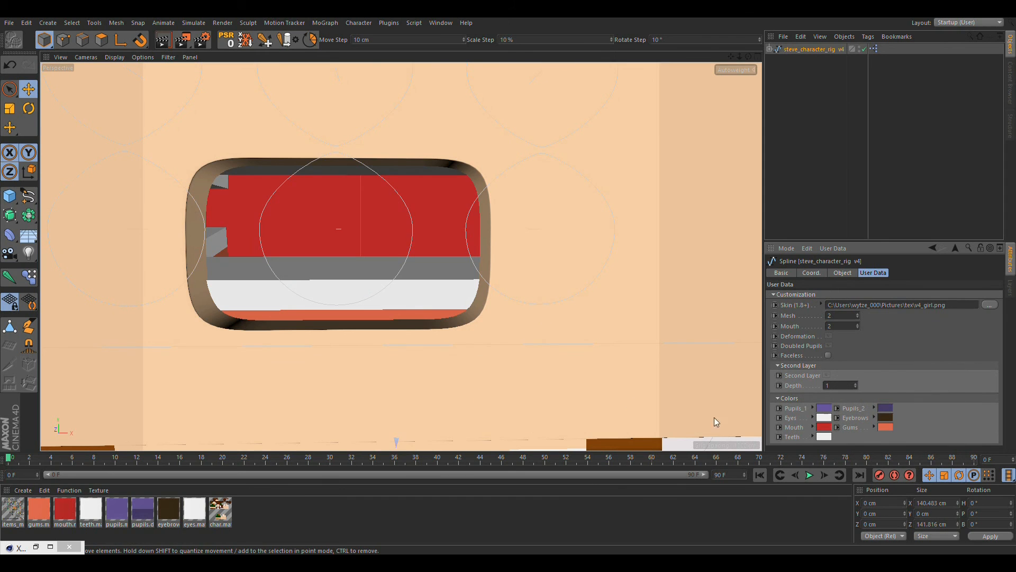
- Undo the opening of the character's mouth
scroll(440, 312, "down", 8)
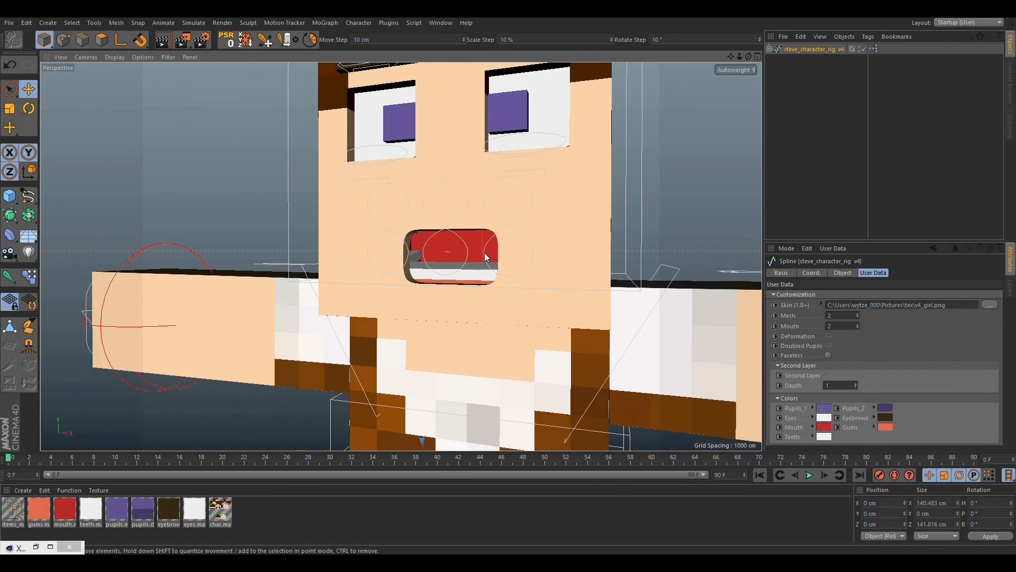
middle_click_drag(486, 254, 433, 312, "alt")
scroll(433, 312, "down", 1)
left_click(577, 253)
key("ctrl+z")
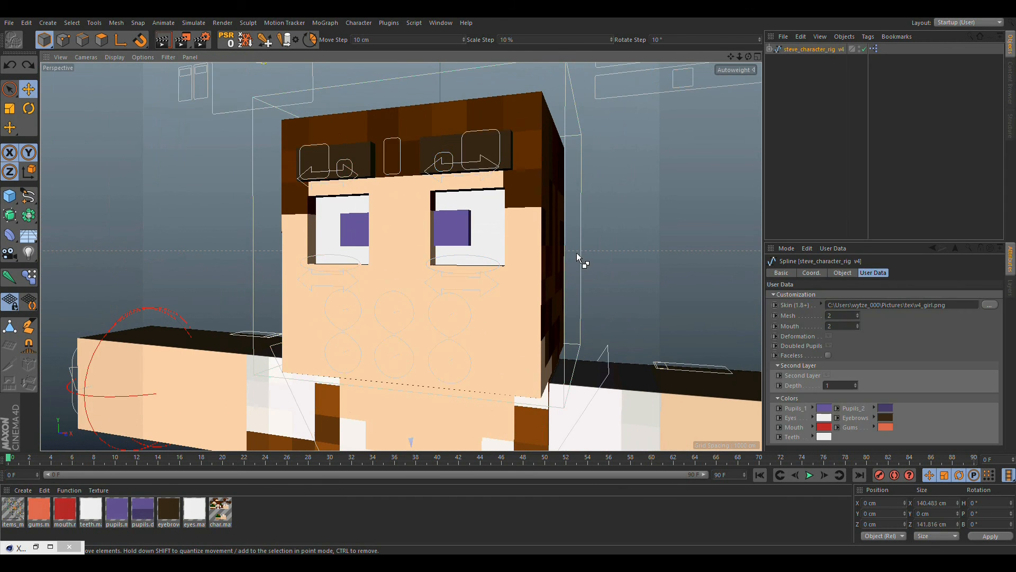
scroll(424, 286, "down", 10)
middle_click_drag(427, 308, 449, 261, "alt")
scroll(448, 262, "up", 3)
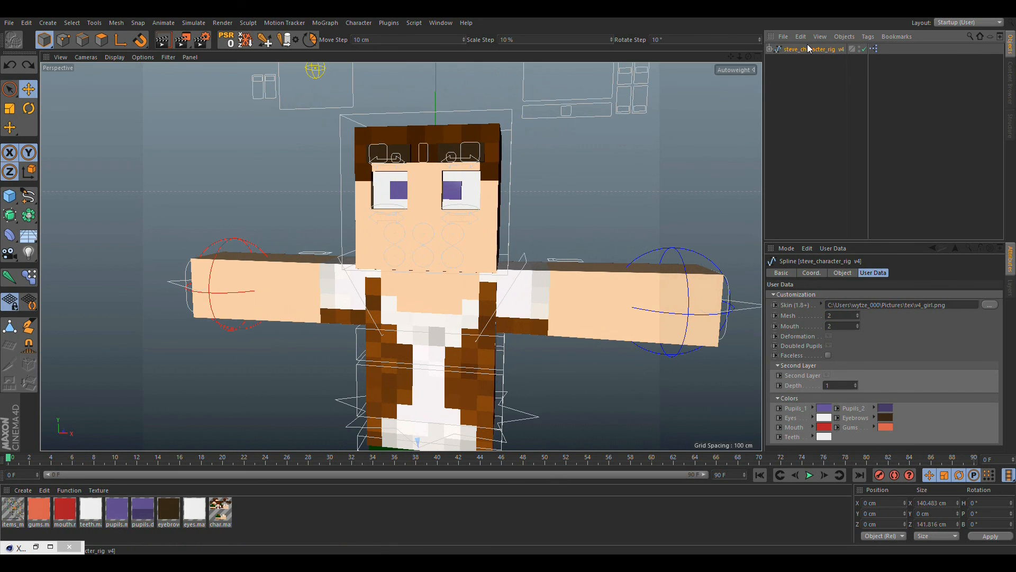
- Open the mouth again by lowering the mouth controller and view the lower teeth close up
middle_click_drag(437, 169, 443, 254, "alt")
left_click(580, 102)
left_click_drag(577, 82, 576, 152)
right_click_drag(427, 355, 523, 317, "alt")
scroll(479, 293, "up", 4)
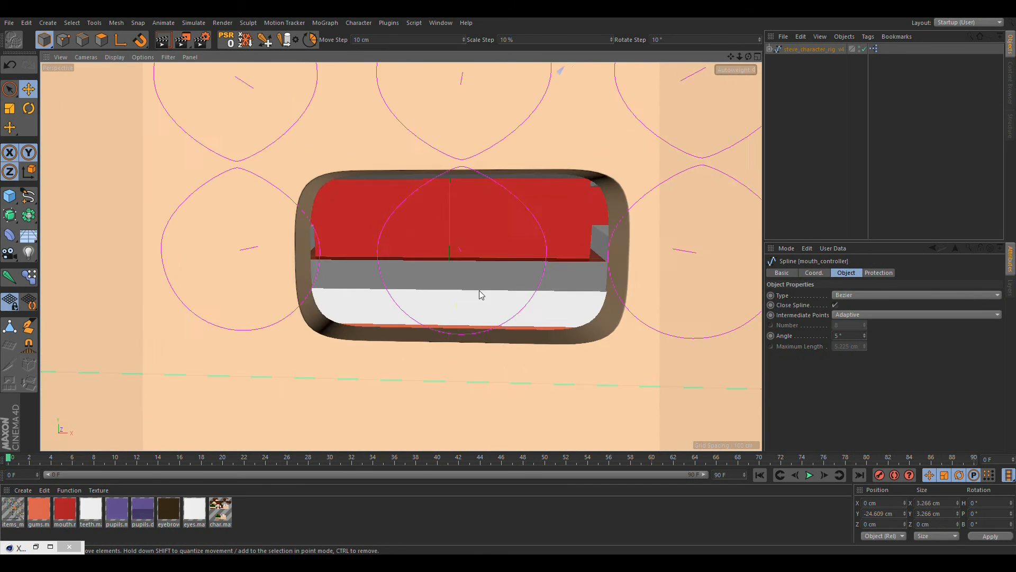
- Show the rig's layers and try selecting polygons on the lower teeth mesh inside the mouth
left_click(1010, 286)
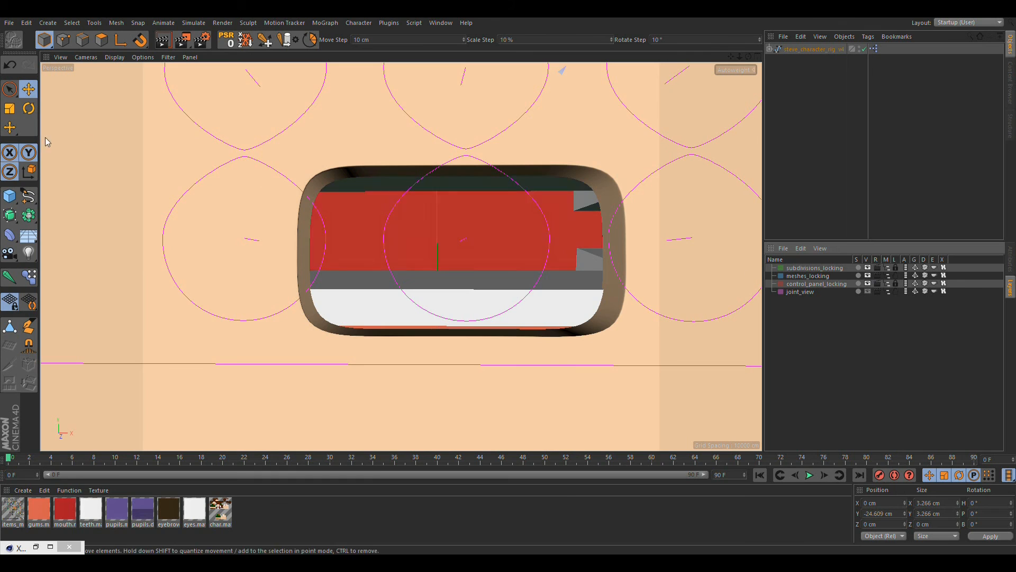
left_click(439, 303)
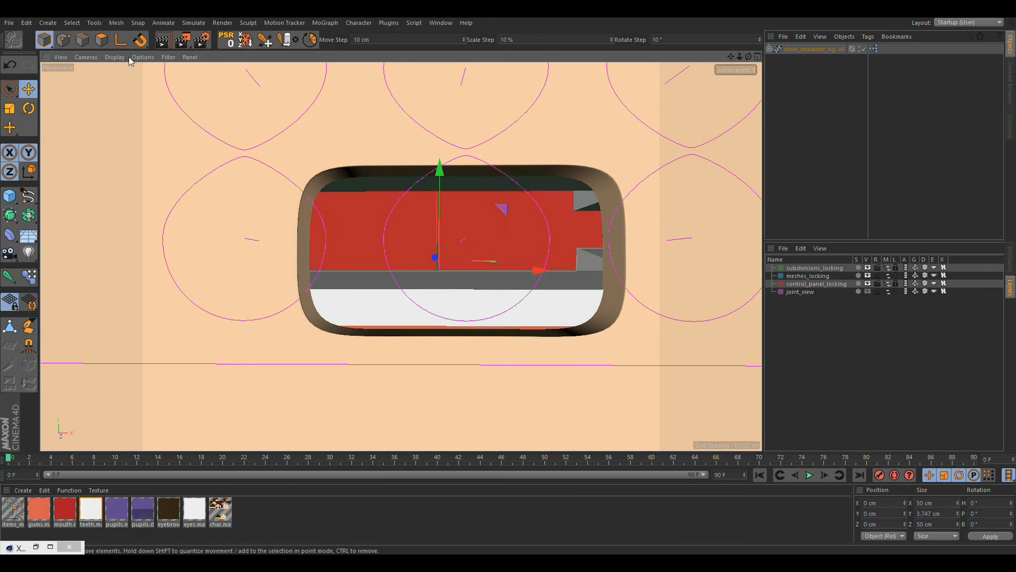
left_click(101, 39)
left_click(427, 286)
mouse_move(491, 287)
left_mouse_down()
mouse_move(552, 281)
mouse_move(478, 275)
mouse_move(506, 291)
left_mouse_up()
left_click(44, 39)
scroll(515, 261, "down", 6)
- Undo the teeth selection and the mouth opening, returning to a view of the whole upper body
key("ctrl+z")
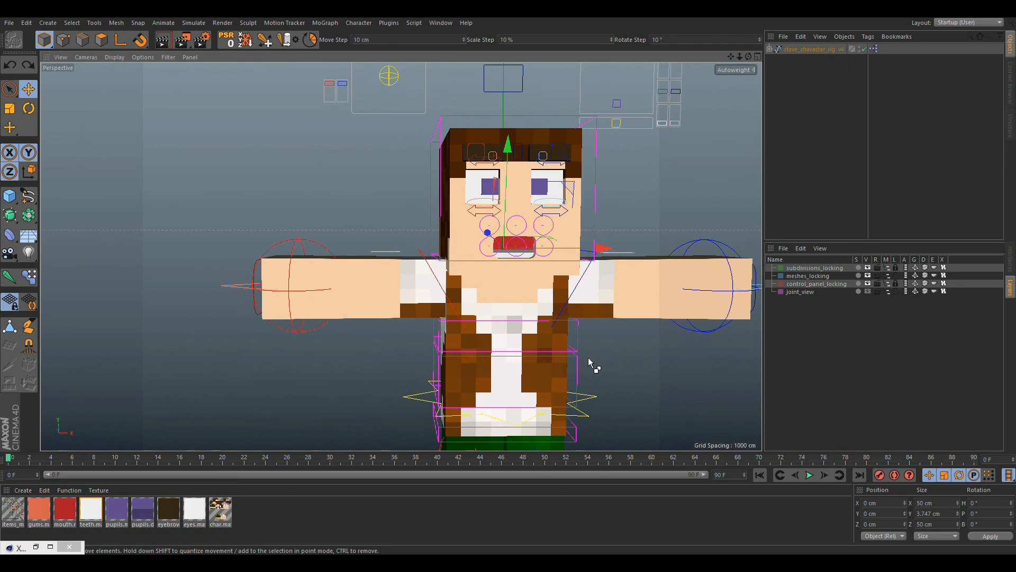
key("ctrl+z")
key("ctrl+z")
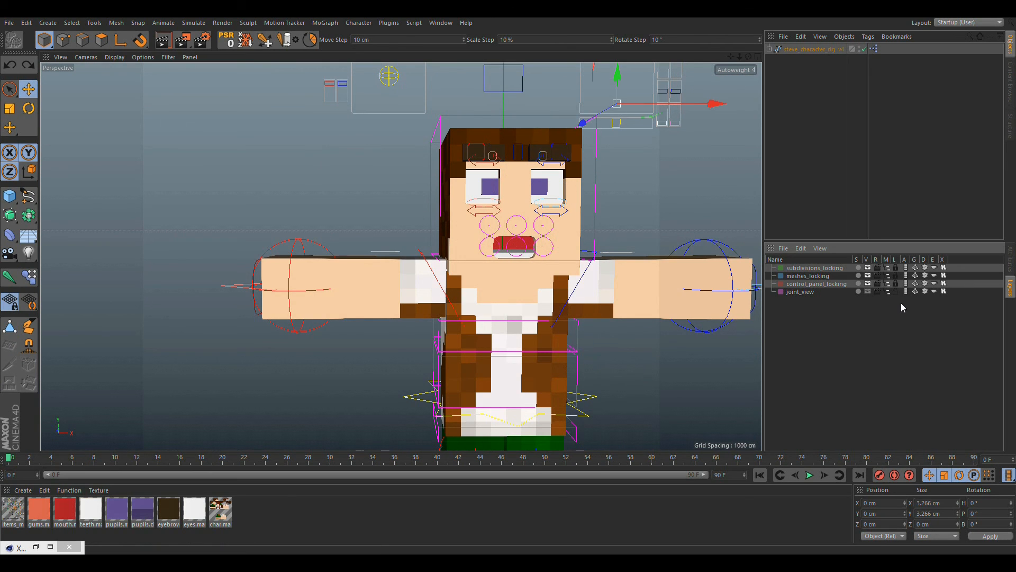
left_click(1010, 261)
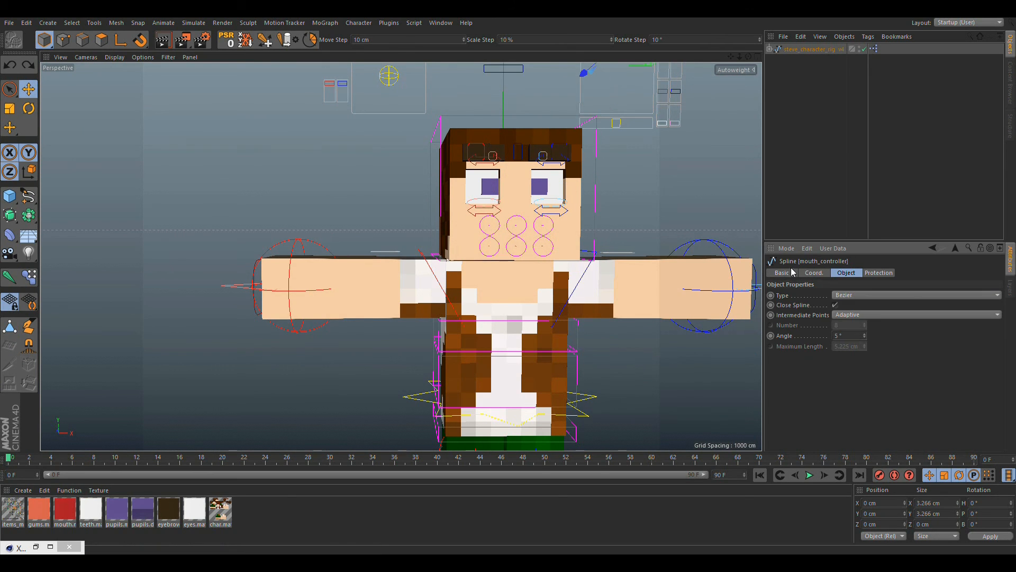
middle_click_drag(527, 245, 397, 245, "alt")
mouse_move(395, 245)
left_mouse_down("alt")
mouse_move(310, 280)
mouse_move(398, 238)
left_mouse_up("alt")
middle_click_drag(412, 275, 412, 348, "alt")
scroll(411, 348, "down", 5)
scroll(443, 302, "up", 5)
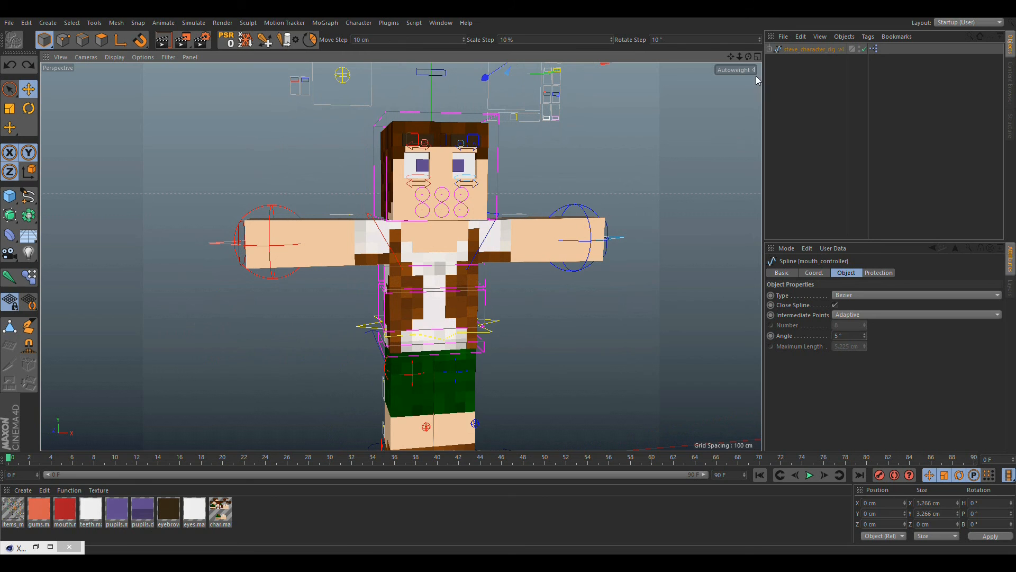
- Look through the Autoweight list of body parts and display the rig's layers, including meshes_locking
left_click(755, 71)
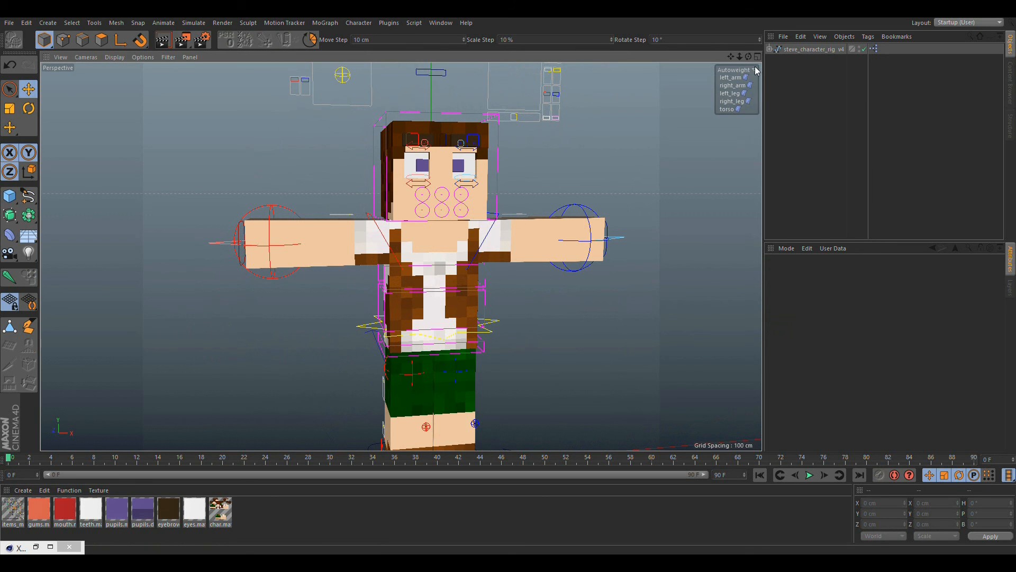
left_click(755, 71)
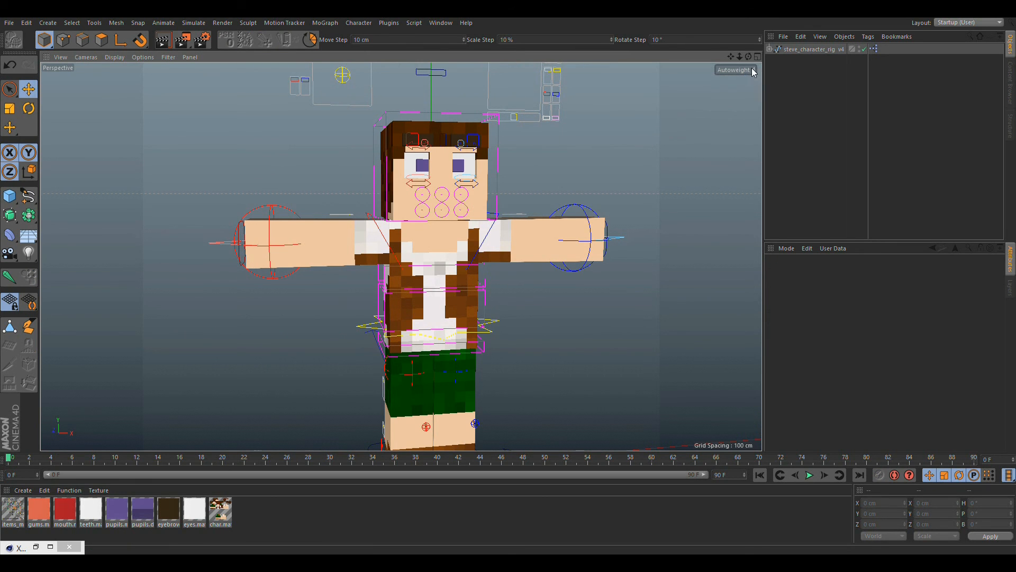
left_click(99, 46)
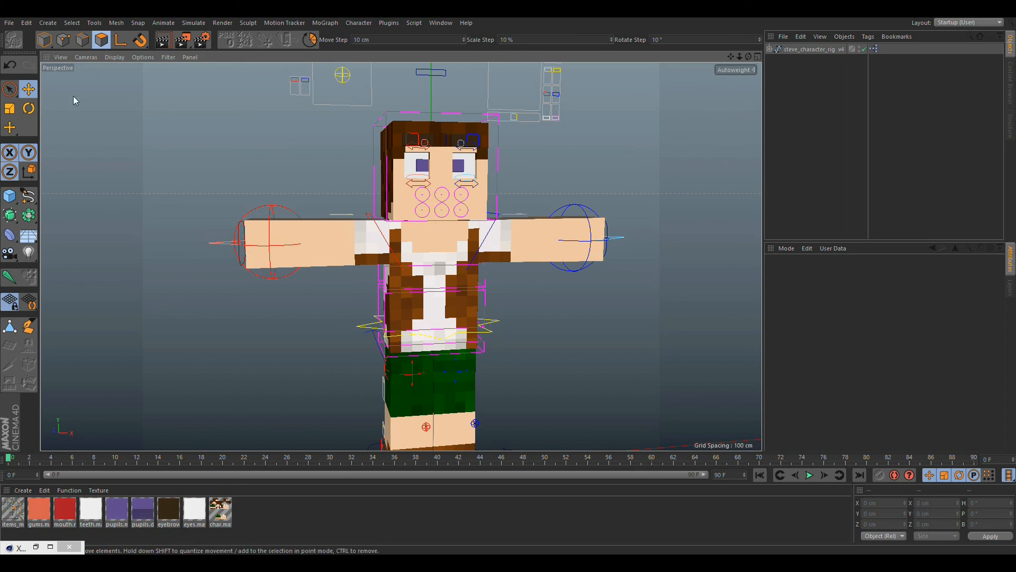
left_click(8, 91)
left_click(1010, 287)
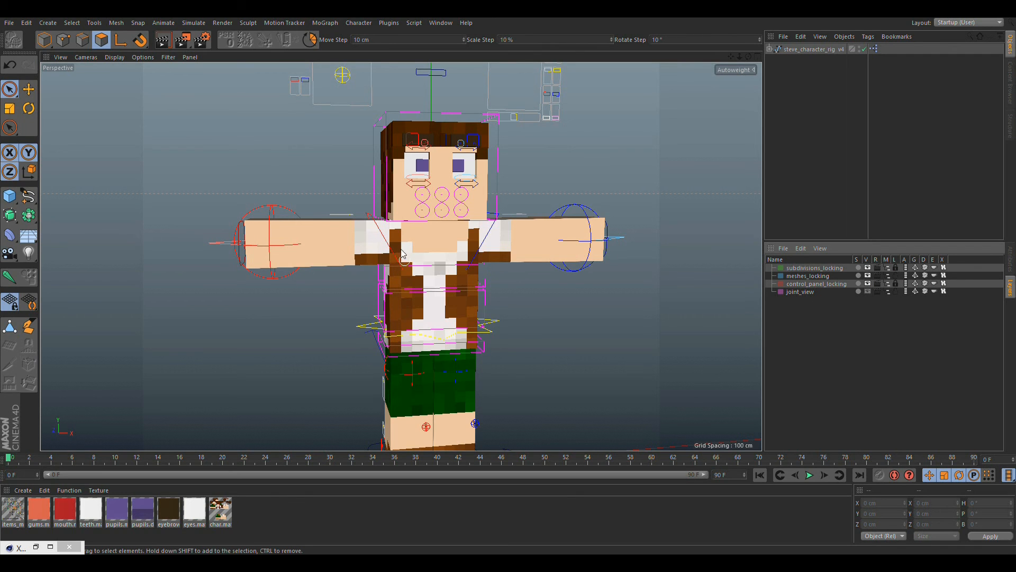
left_click(44, 40)
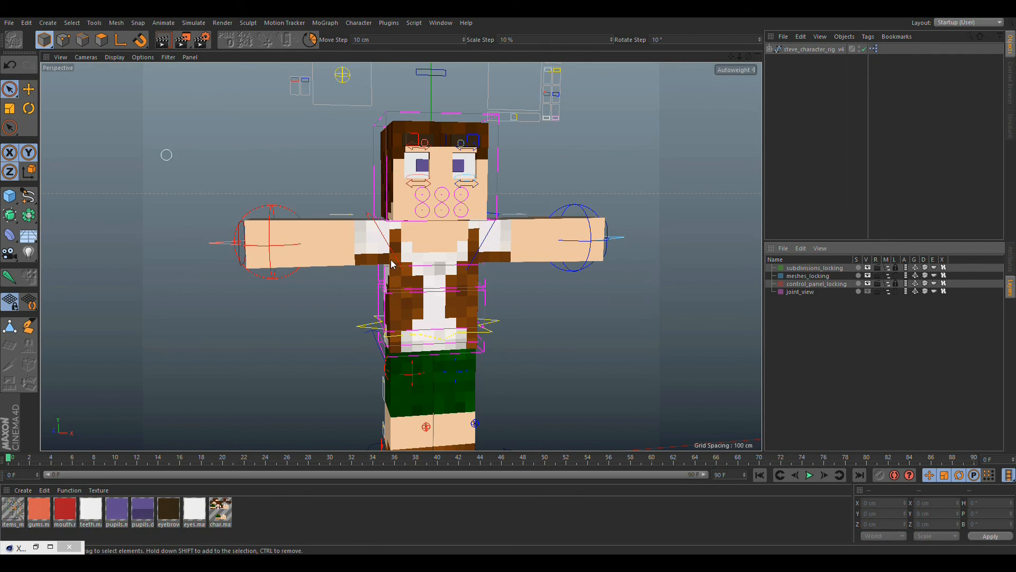
left_click(29, 89)
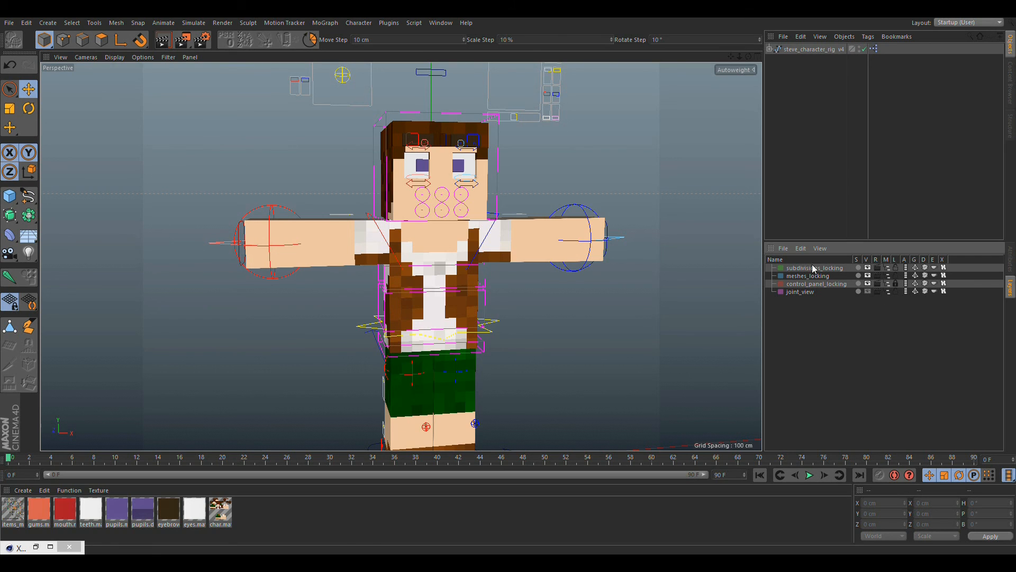
- Select the torso mesh and live-select the brown vest polygons on the character's right front side
left_click(438, 249)
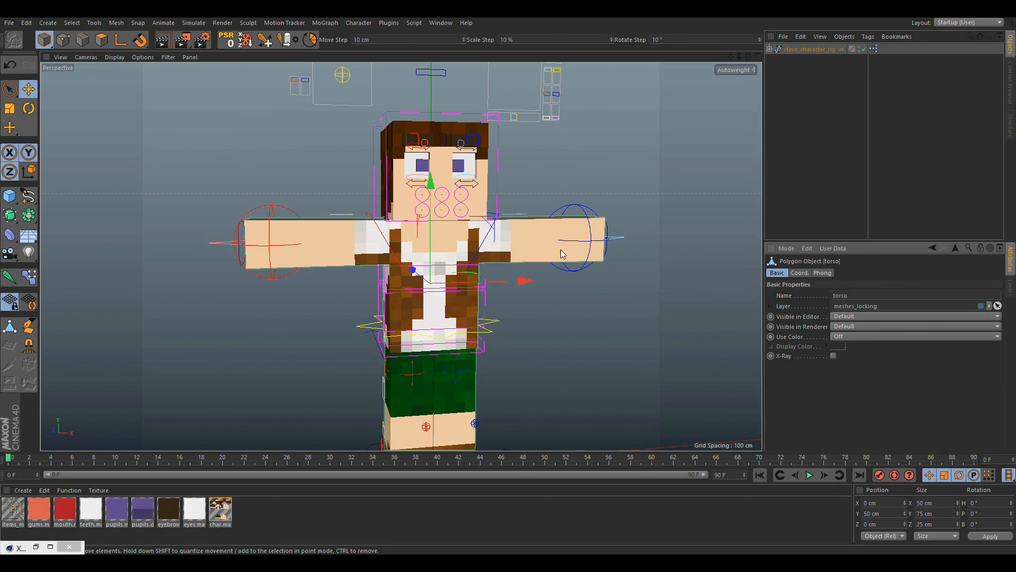
left_click(101, 39)
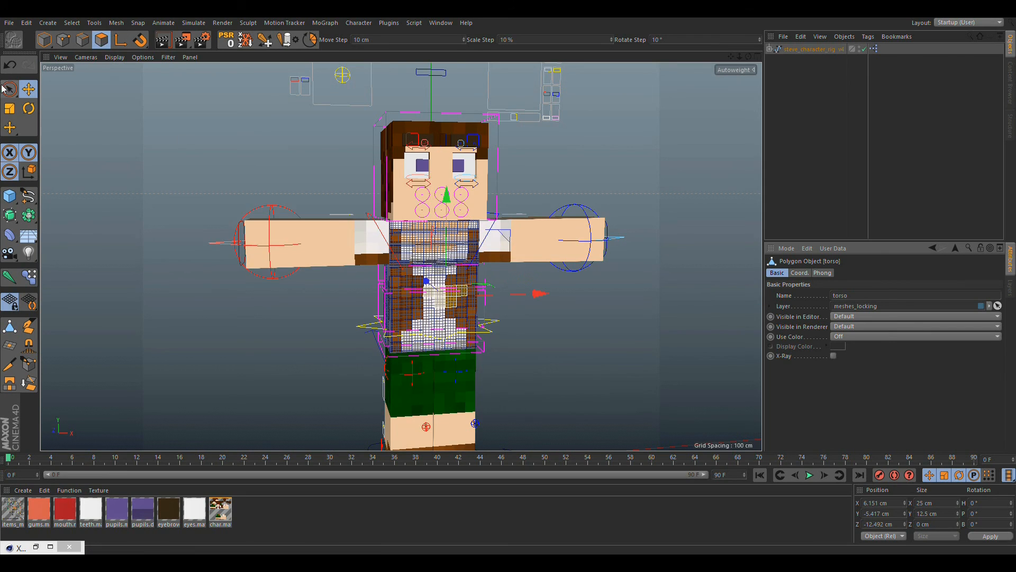
left_click(5, 89)
scroll(449, 280, "up", 10)
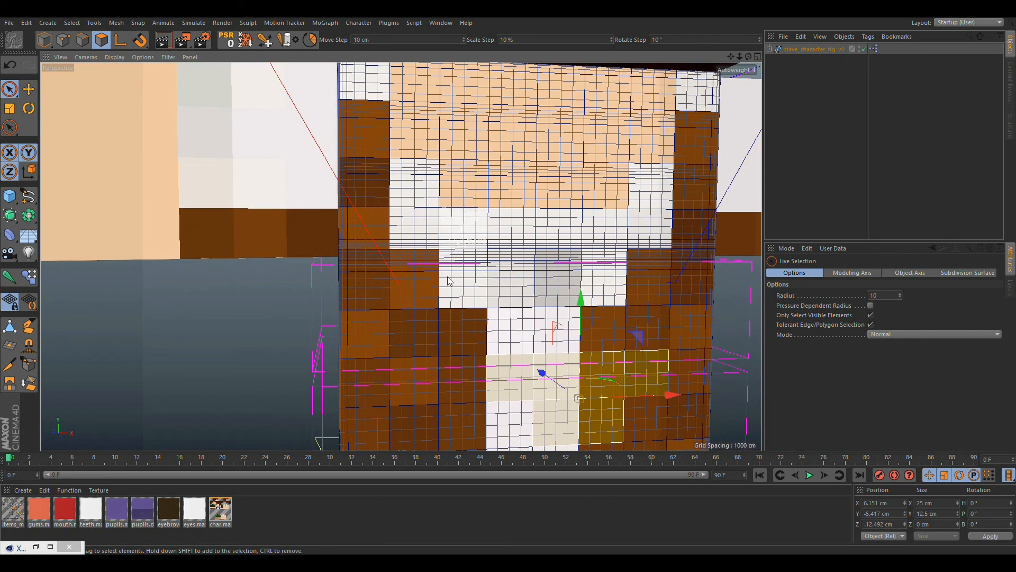
mouse_move(397, 288)
left_mouse_down()
mouse_move(407, 270)
mouse_move(351, 274)
left_mouse_up()
middle_click_drag(460, 355, 414, 208, "alt")
mouse_move(420, 290)
left_mouse_down()
mouse_move(414, 227)
mouse_move(357, 303)
mouse_move(344, 383)
mouse_move(334, 376)
left_mouse_up()
middle_click_drag(327, 378, 330, 278, "alt")
left_click_drag(329, 283, 327, 361, "shift")
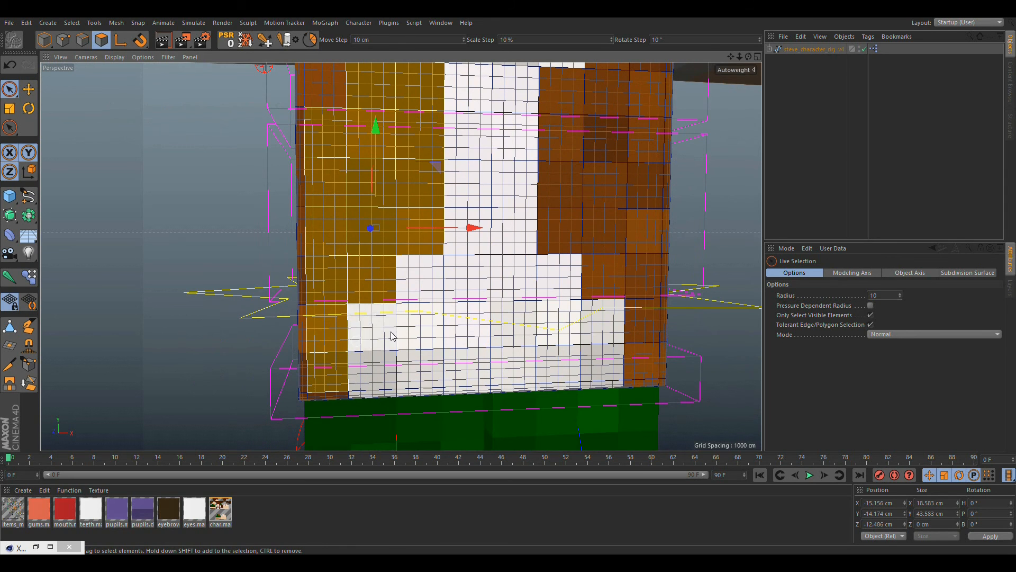
- Extrude the selected vest polygons with an offset of 1 cm and a maximum angle of 91°
key("d")
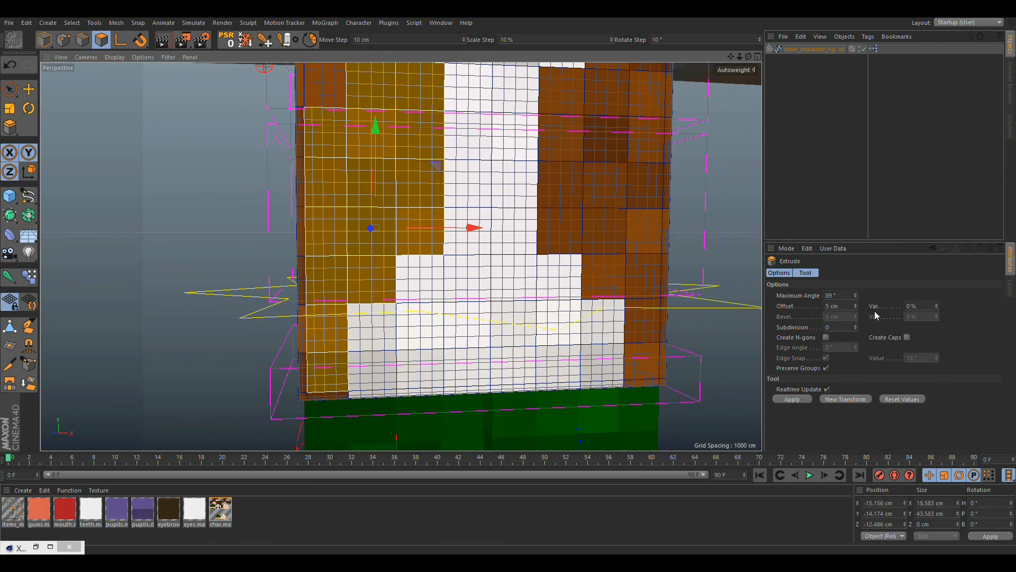
double_click(833, 306)
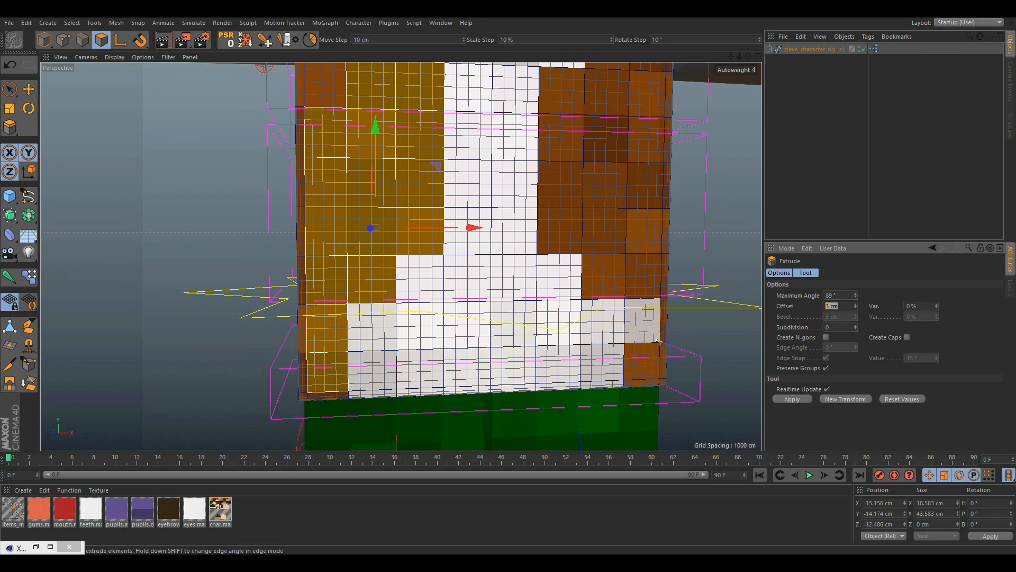
type("1")
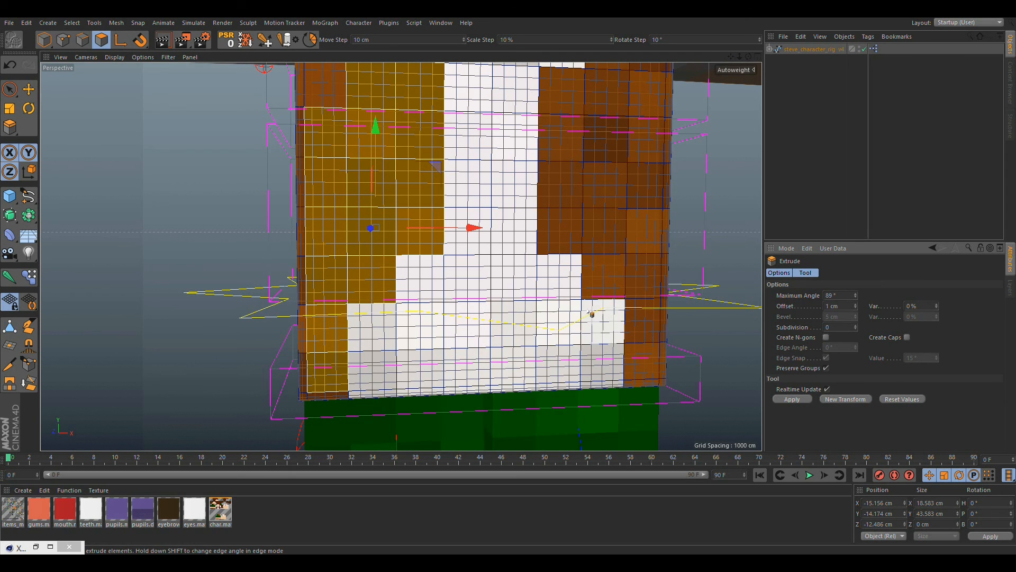
left_click_drag(314, 244, 407, 247, "alt")
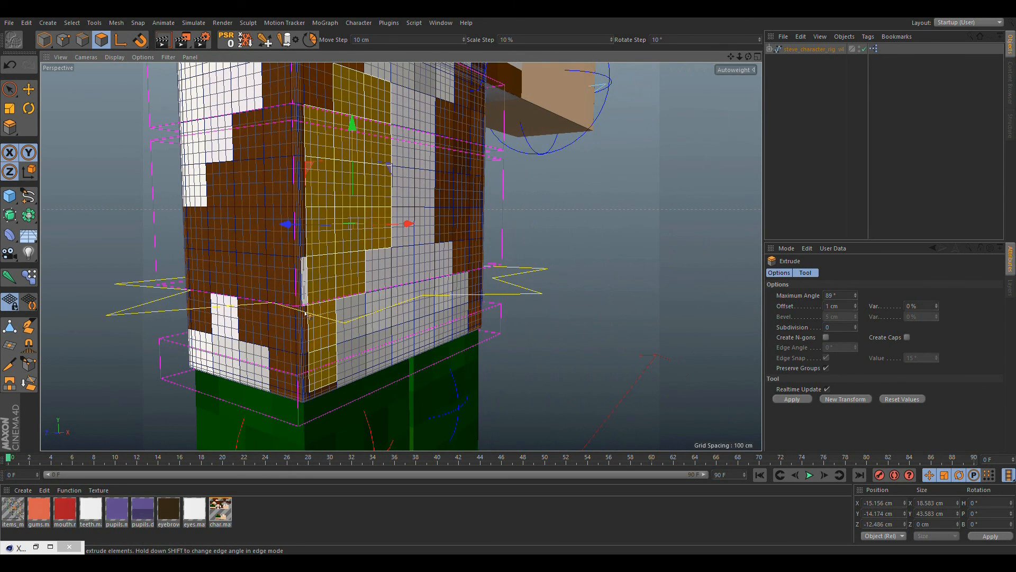
double_click(838, 296)
type("91")
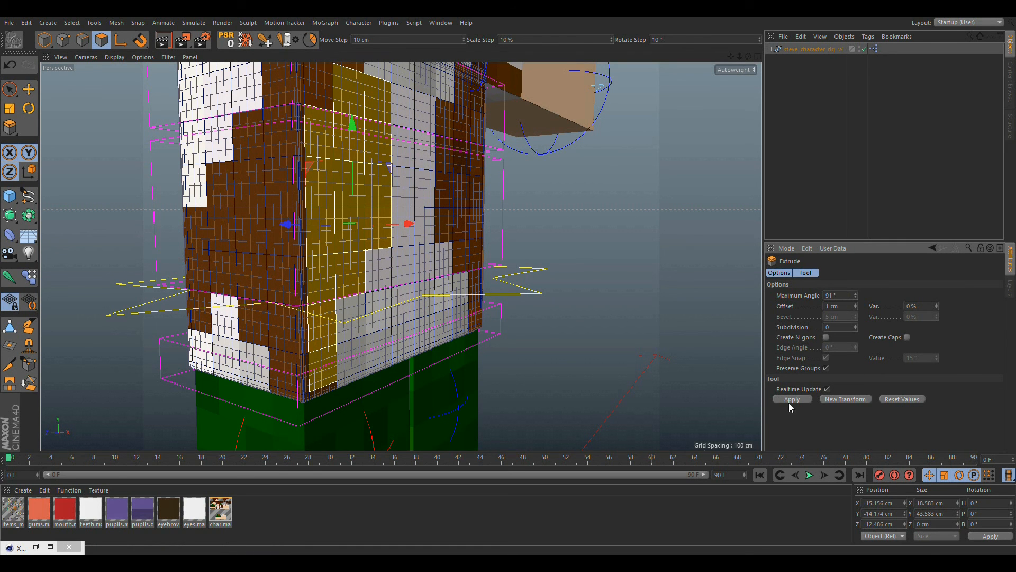
left_click(791, 401)
- Deselect the polygons and examine the extruded vest panel and its edges from several angles
left_click_drag(322, 288, 228, 283, "alt")
middle_click_drag(332, 236, 345, 376, "alt")
mouse_move(363, 306)
left_mouse_down("alt")
mouse_move(288, 318)
mouse_move(370, 308)
left_mouse_up("alt")
right_click_drag(421, 225, 453, 223, "alt")
left_click_drag(452, 223, 338, 193, "alt")
left_click(28, 90)
left_click(140, 161)
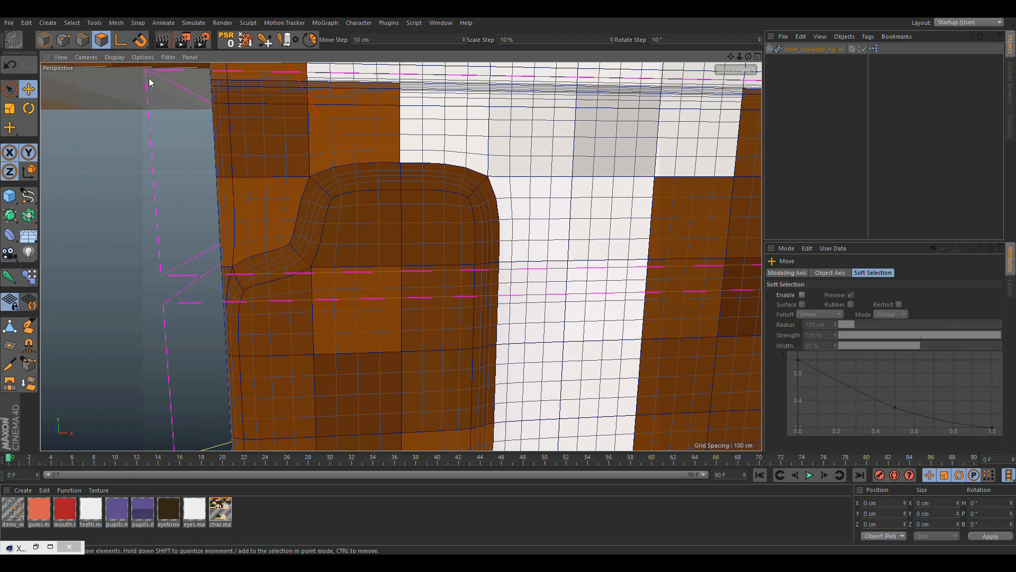
right_click_drag(300, 206, 331, 194, "alt")
left_click_drag(324, 194, 373, 185, "alt")
right_click_drag(377, 166, 348, 196, "alt")
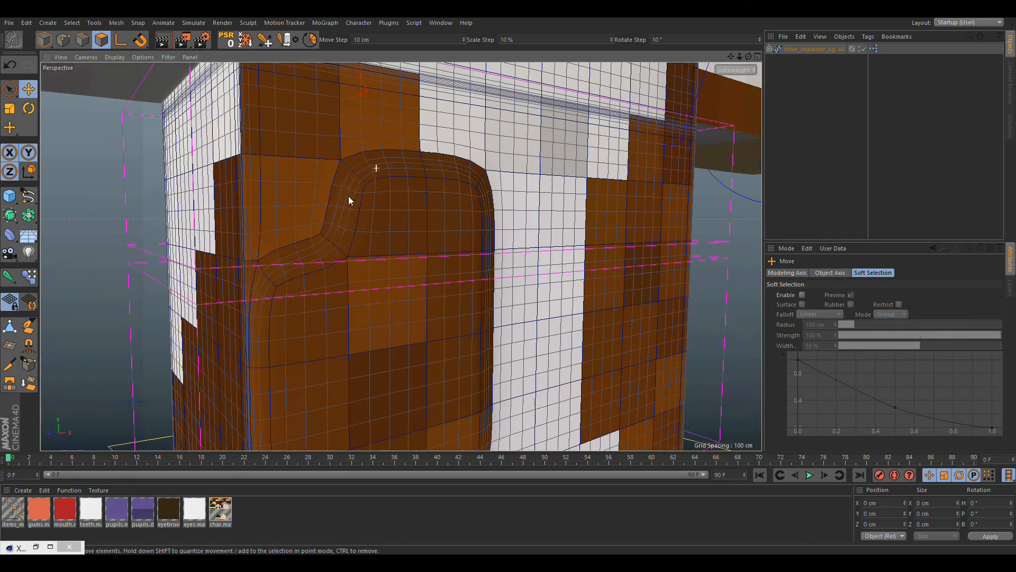
- Set the Knife to Plane mode and cut the torso mesh in the X-Y plane beside the extruded vest panel's edge
left_click(322, 167)
right_click(323, 168)
left_click(345, 244)
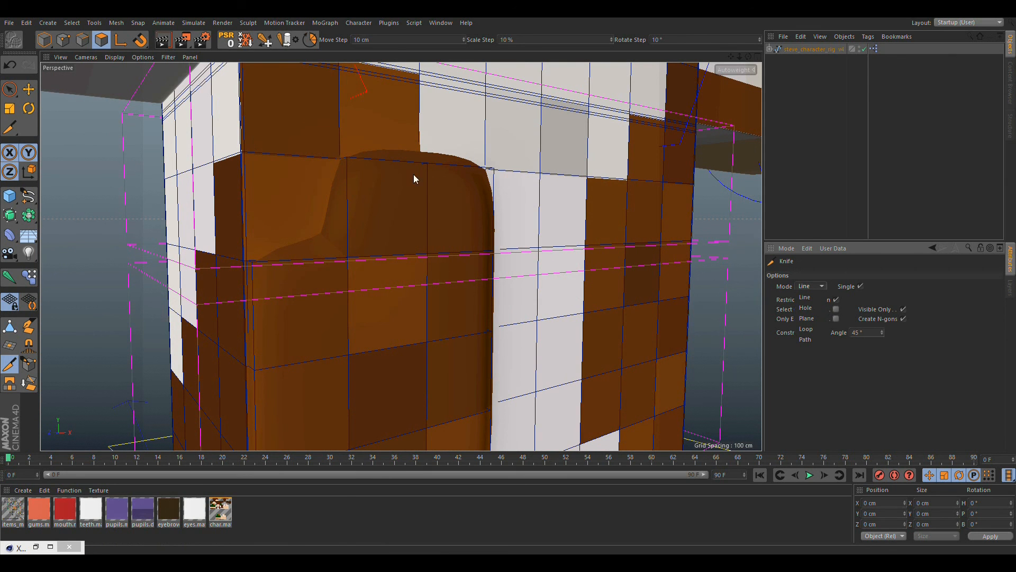
right_click(329, 208)
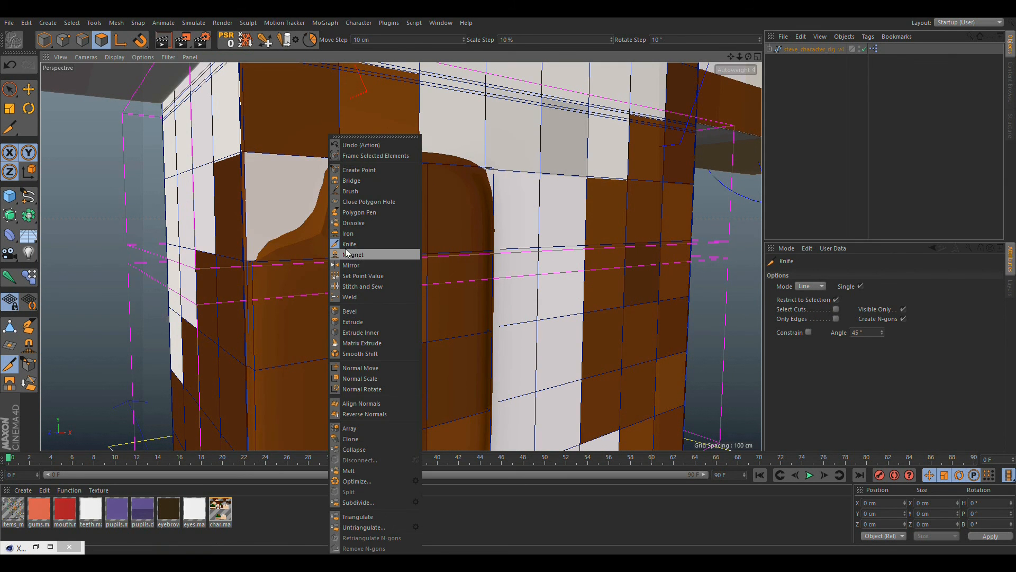
left_click(817, 289)
left_click(809, 287)
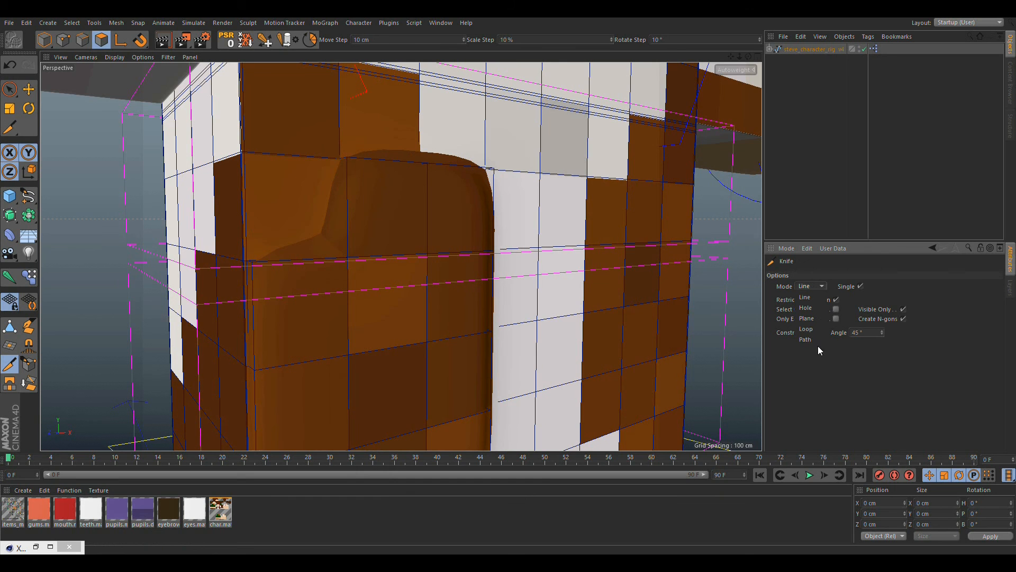
left_click(807, 318)
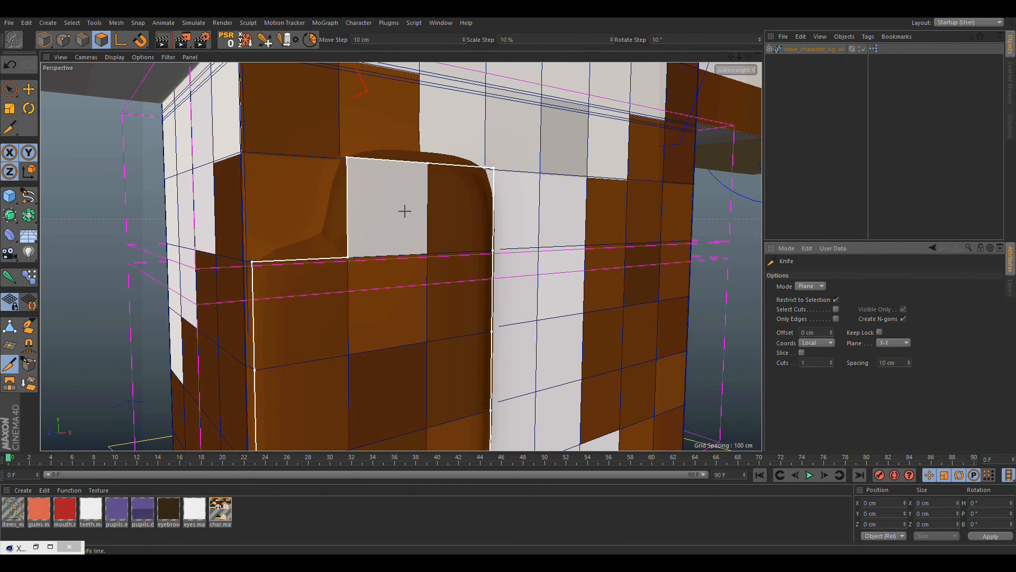
mouse_move(383, 188)
left_mouse_down("alt")
mouse_move(356, 188)
mouse_move(373, 178)
left_mouse_up("alt")
scroll(353, 167, "up", 4)
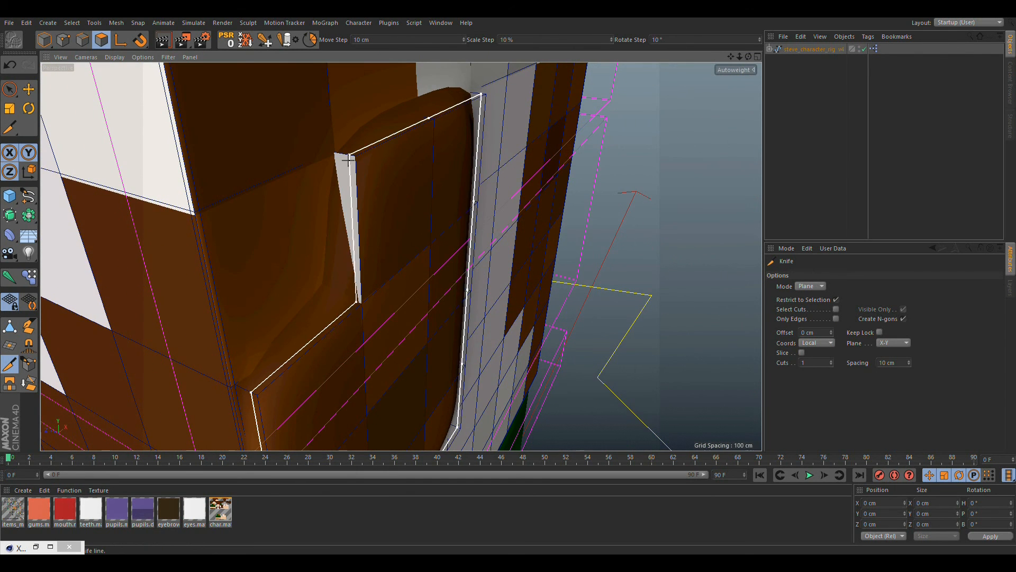
left_click(344, 161)
mouse_move(374, 226)
left_mouse_down("alt")
mouse_move(341, 216)
mouse_move(362, 221)
left_mouse_up("alt")
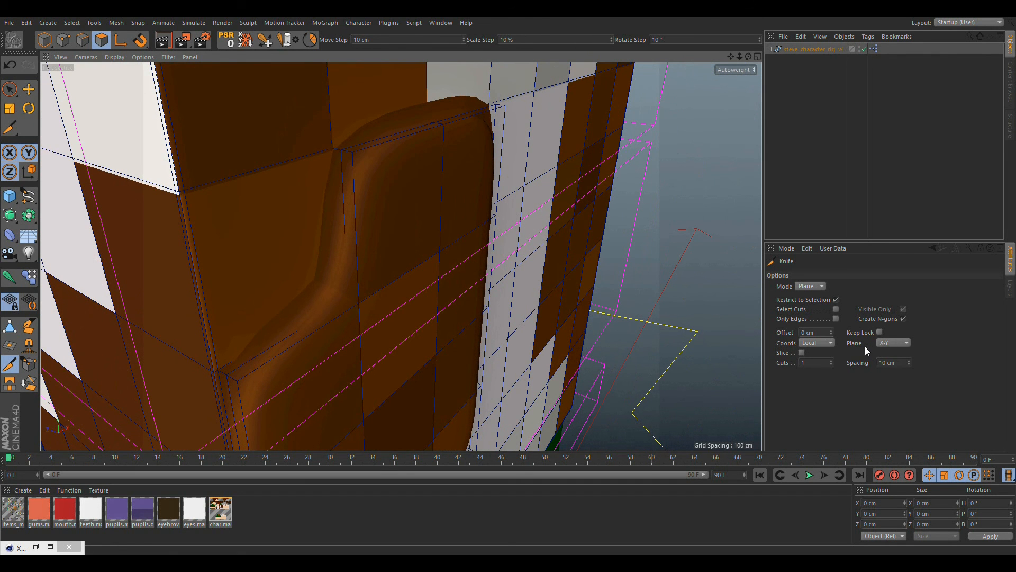
- Set the knife plane to Y-Z and add cuts close to the vertical edges of the vest panel
left_click(887, 343)
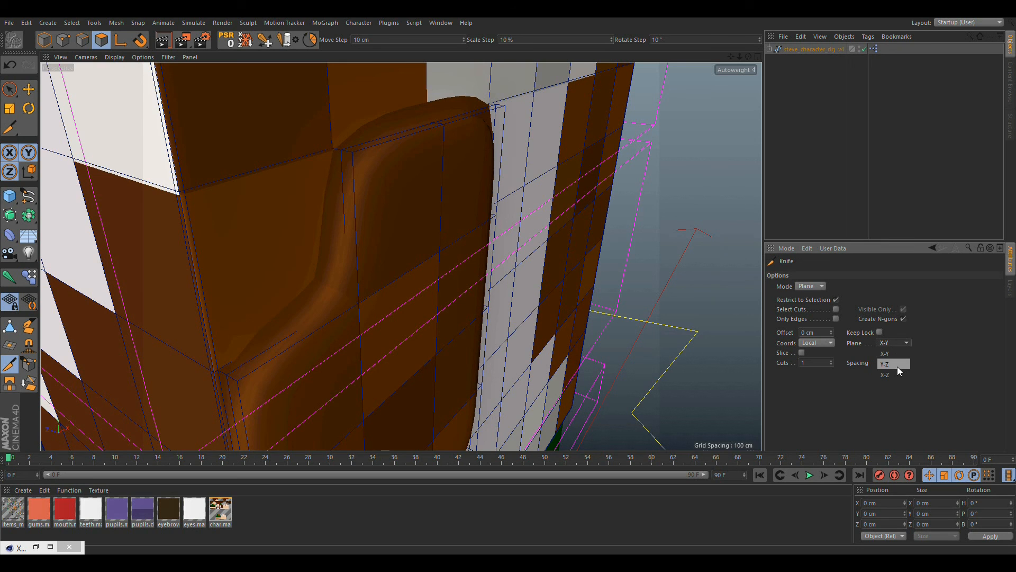
left_click_drag(401, 256, 343, 221, "alt")
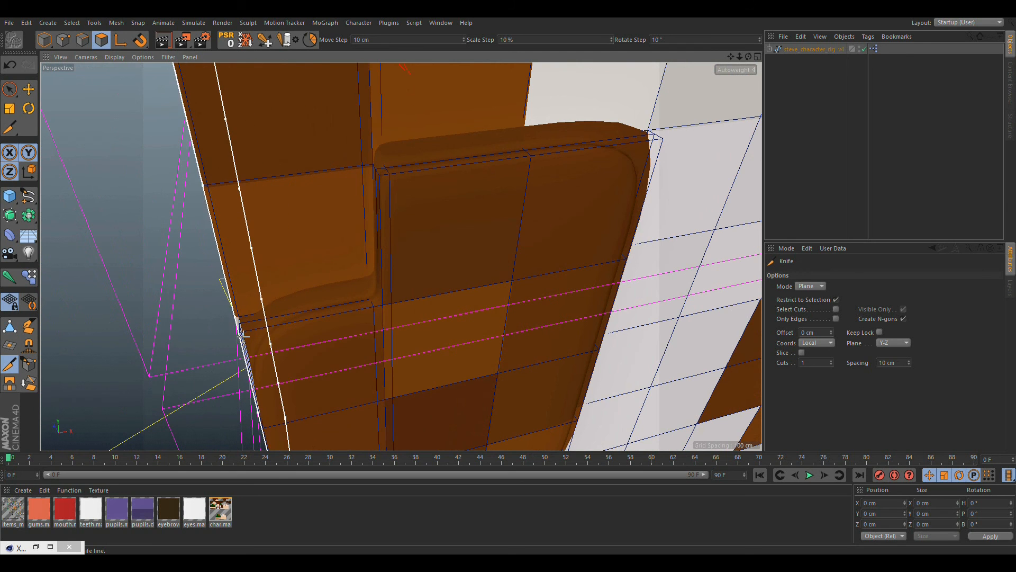
left_click_drag(421, 345, 467, 198, "alt")
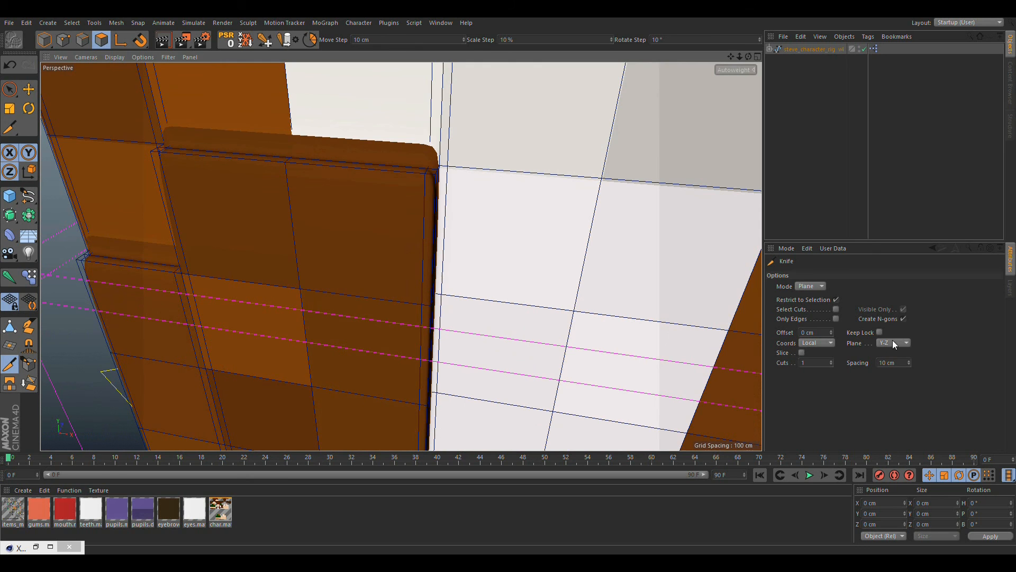
- Set the knife plane to X-Z and add cuts close to the horizontal edges of the vest panel's upper part
left_click(894, 342)
left_click(885, 374)
left_click_drag(517, 297, 247, 227, "alt")
left_click(247, 229)
left_click(245, 208)
middle_click_drag(260, 331, 313, 202, "alt")
left_click(304, 215)
left_click(309, 234)
- Add X-Z plane cuts along the horizontal edges of the vest panel's stepped lower corner
middle_click_drag(370, 303, 402, 253, "alt")
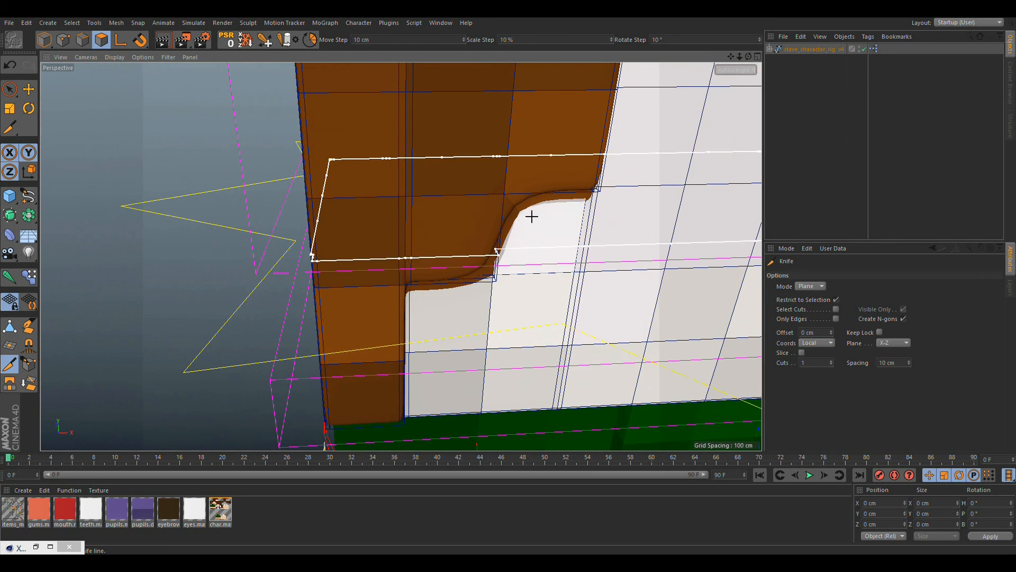
left_click(535, 183)
left_click(493, 202)
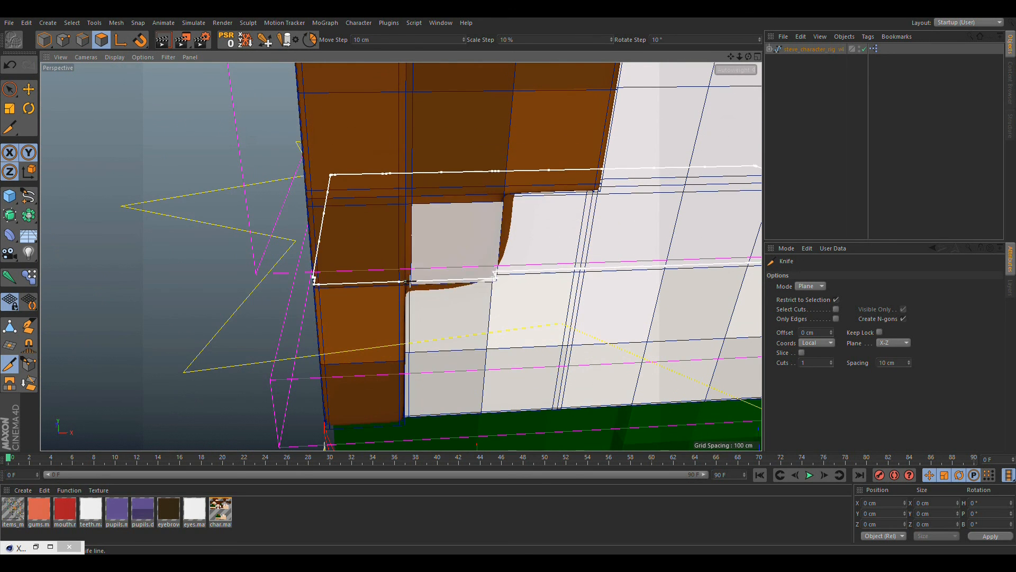
left_click(410, 281)
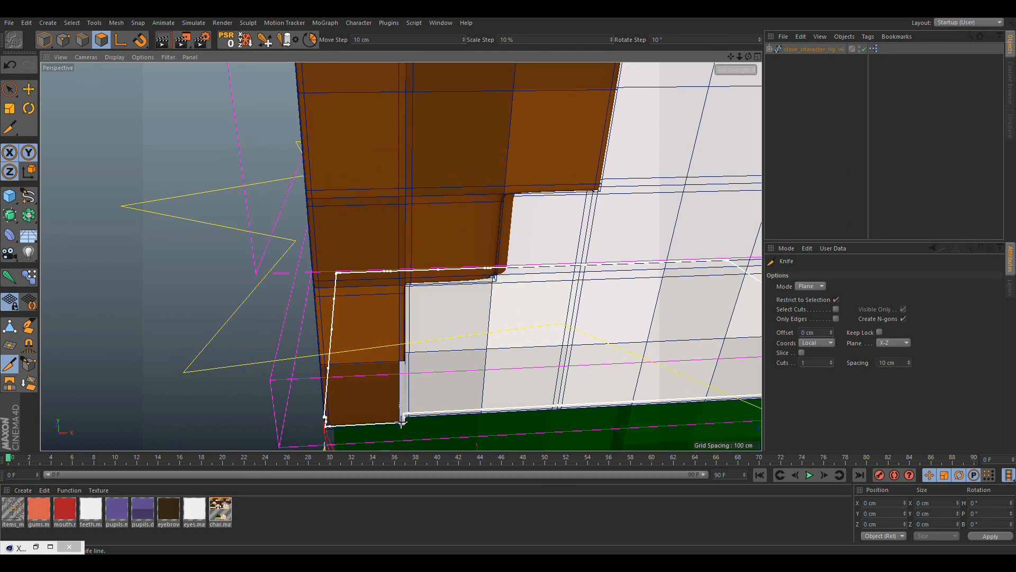
- Cut the torso with Y-Z planes along the stepped corner's vertical edges, and return to Model mode with the Move tool
left_click(883, 343)
left_click(891, 365)
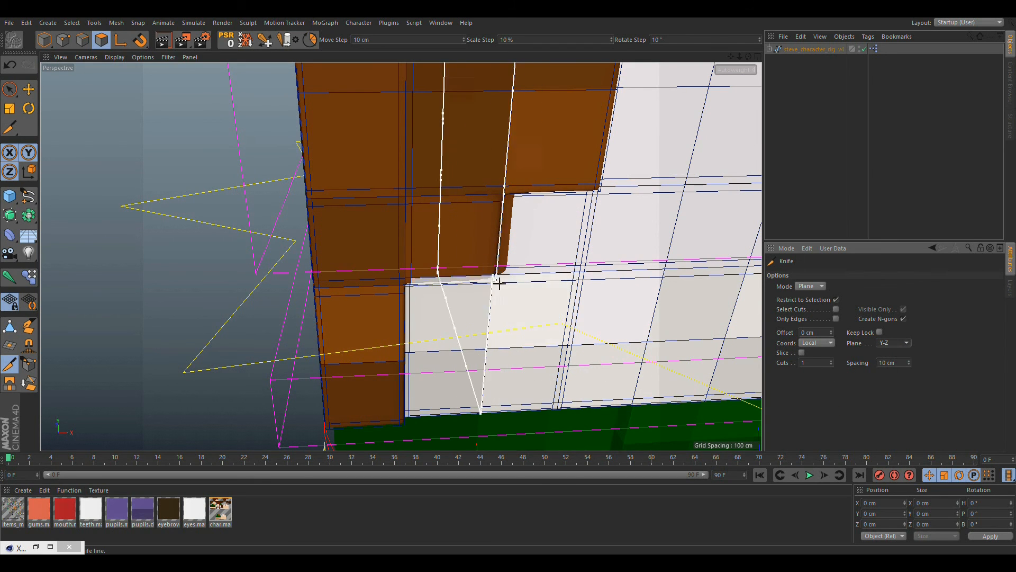
left_click(508, 203)
middle_click_drag(436, 188, 404, 265, "alt")
left_click_drag(404, 265, 380, 215, "alt")
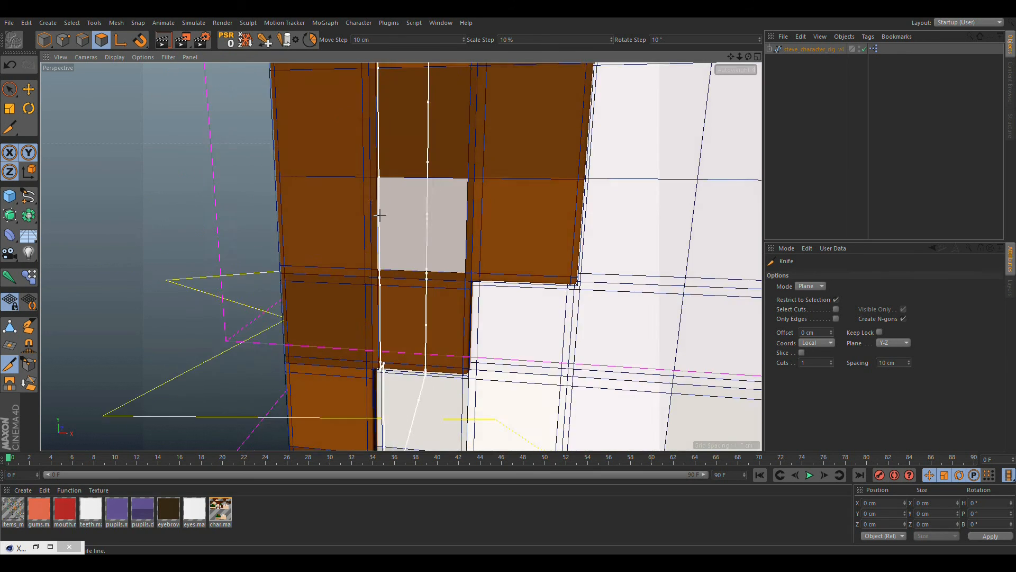
right_click_drag(379, 216, 351, 300, "alt")
left_click_drag(351, 300, 379, 238, "alt")
right_click_drag(379, 238, 435, 268, "alt")
middle_click_drag(436, 267, 449, 313, "alt")
left_click(44, 41)
left_click(29, 89)
- Try moving the back controller to test the torso deformation, and undo the move
right_click_drag(349, 177, 319, 227, "alt")
left_click_drag(319, 227, 436, 217, "alt")
left_click(448, 212)
mouse_move(279, 266)
left_mouse_down()
mouse_move(338, 278)
mouse_move(269, 266)
left_mouse_up()
key("ctrl+z")
- Expand the Autoweight list, select the torso's Surface Deformer and initialize it
left_click_drag(383, 254, 299, 254, "alt")
right_click_drag(300, 254, 293, 254, "alt")
middle_click_drag(293, 254, 290, 332, "alt")
left_click(752, 70)
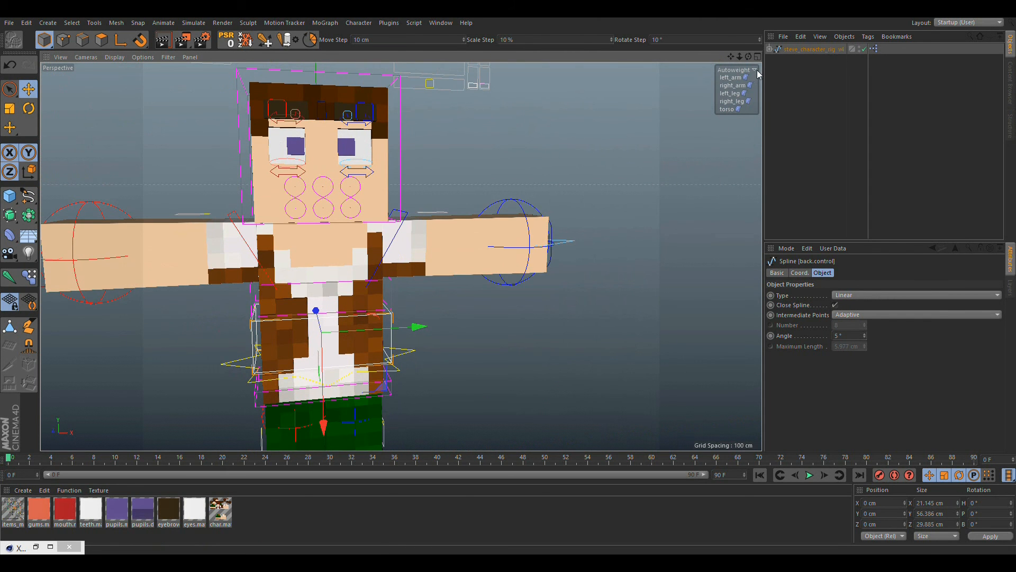
left_click(757, 70)
left_click(755, 71)
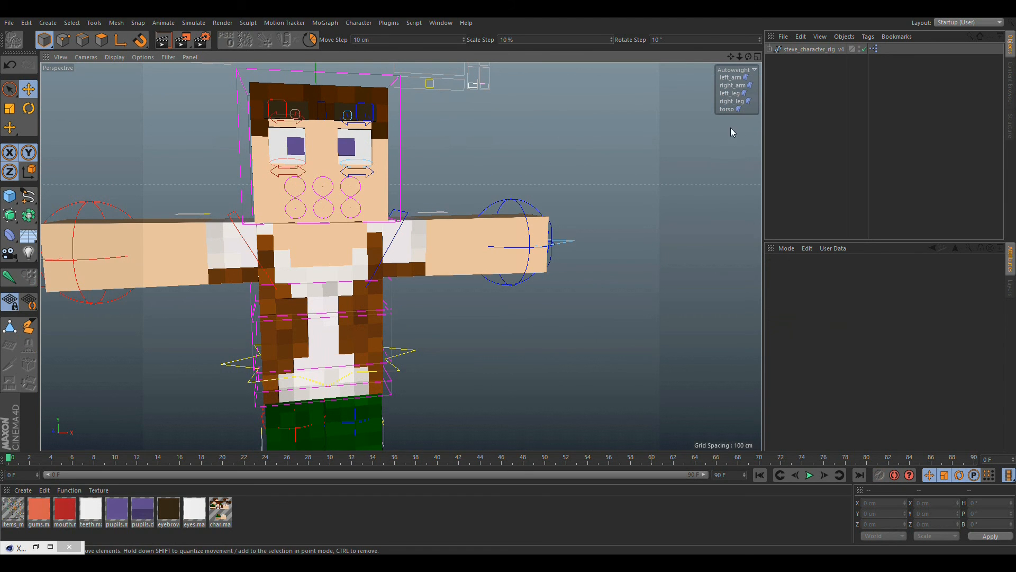
left_click_drag(328, 314, 752, 145, "alt")
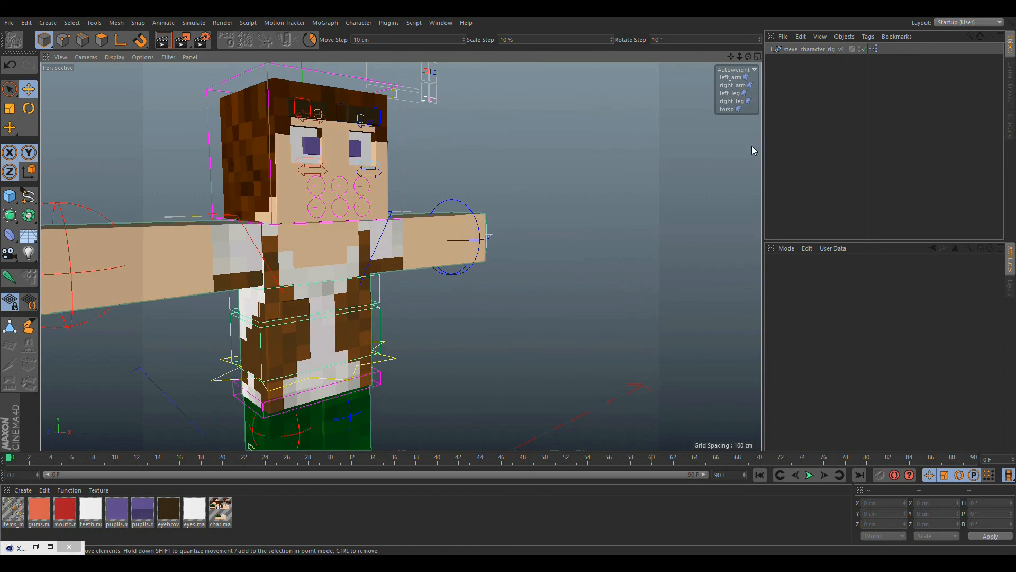
left_click(734, 102)
left_click(738, 94)
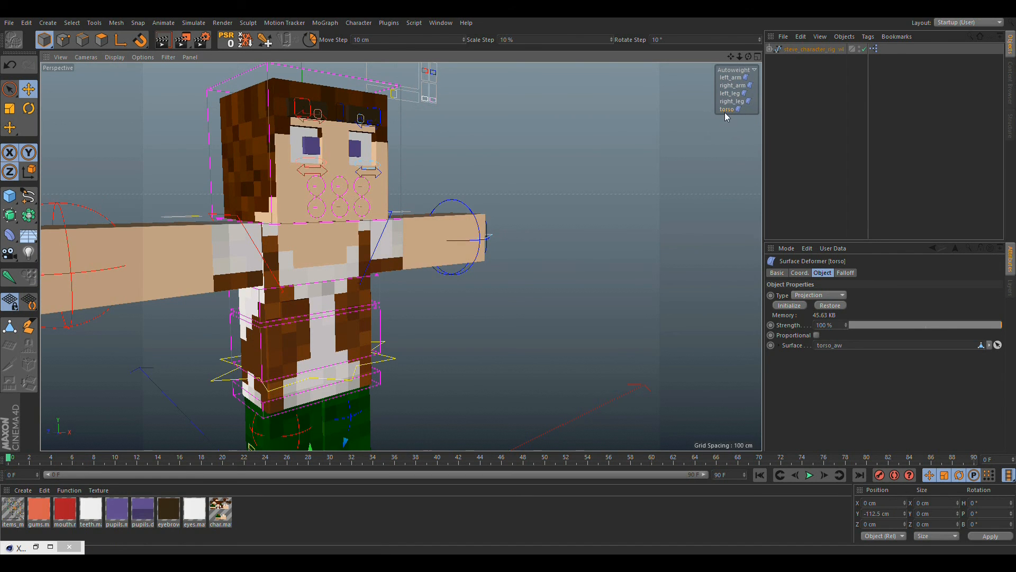
left_click(789, 306)
- Test the initialized torso mesh by moving the rig's body controllers and viewing the deformation from several angles
left_click_drag(335, 398, 288, 408, "alt")
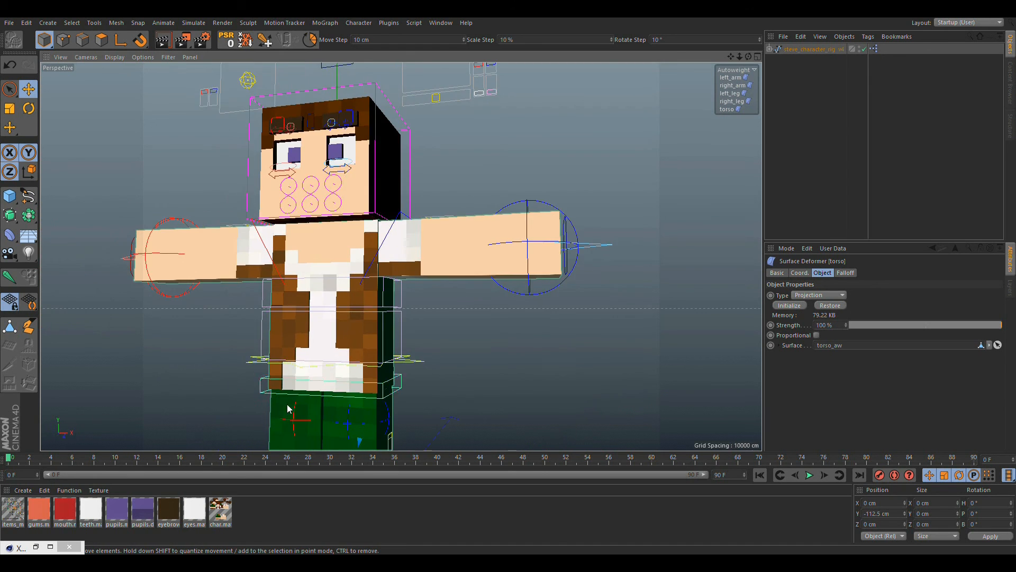
middle_click_drag(288, 408, 354, 339, "alt")
left_click_drag(353, 338, 423, 313, "alt")
left_click(441, 279)
left_click(431, 257)
mouse_move(416, 254)
left_mouse_down()
mouse_move(402, 253)
mouse_move(458, 258)
mouse_move(413, 254)
left_mouse_up()
scroll(323, 265, "up", 4)
left_click_drag(321, 265, 483, 300, "alt")
left_click_drag(271, 243, 306, 363)
left_click(212, 320)
left_click_drag(272, 231, 416, 263)
scroll(105, 263, "down", 5)
- Undo the controller test moves and deselect the rig parts
key("ctrl+z")
key("ctrl+z")
key("ctrl+z")
key("ctrl+z")
key("ctrl+z")
key("ctrl+z")
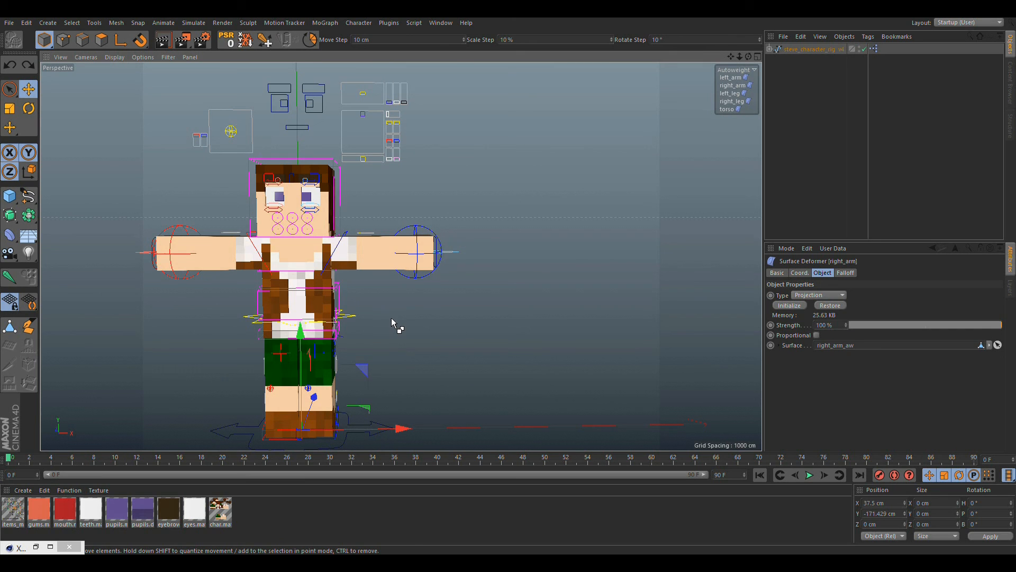
left_click(390, 320)
left_click_drag(424, 292, 346, 270, "alt")
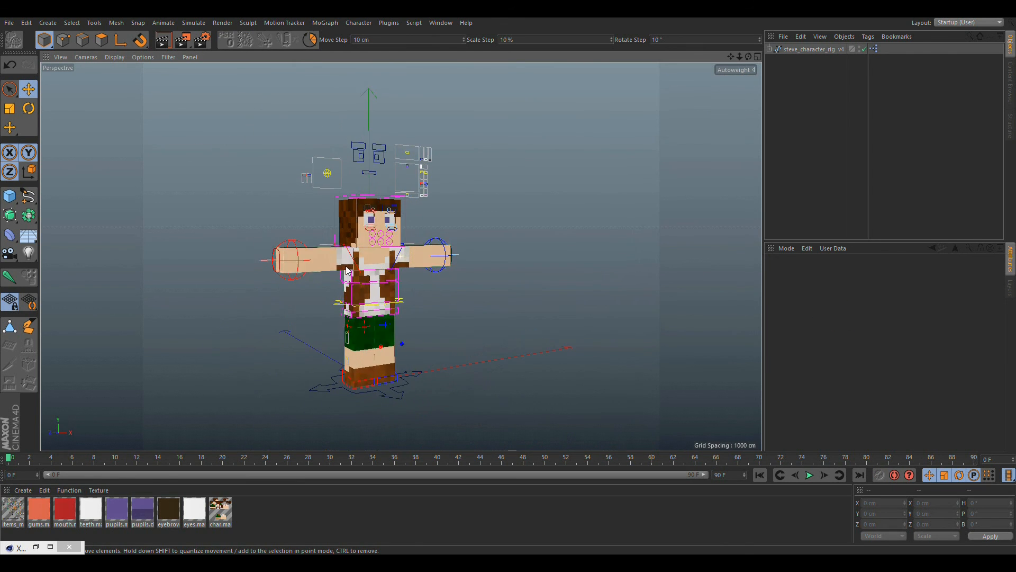